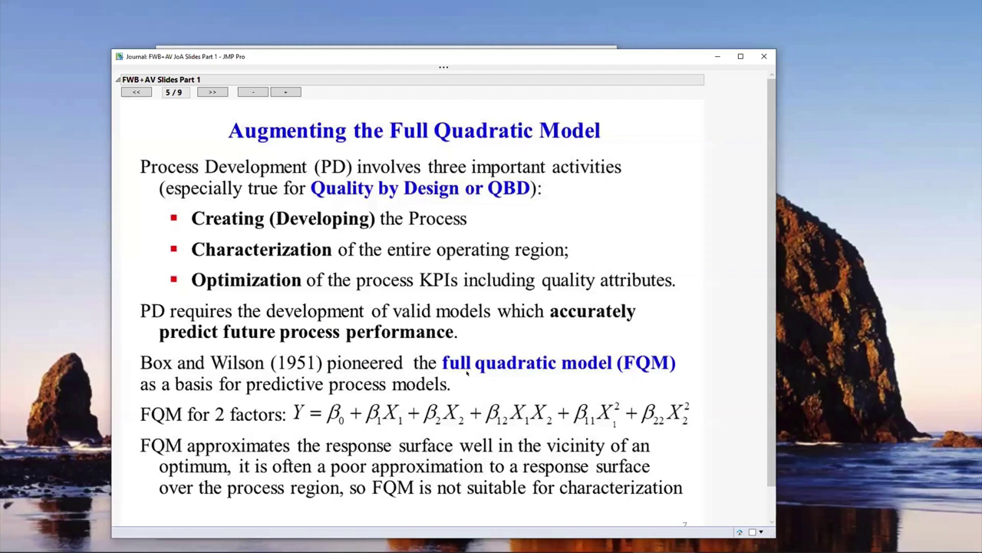
- Underline the full quadratic model name and the two-factor FQM equation on the slide, and erase the marks
{"action": "left_click_drag", "start_coordinate": [451, 372], "coordinate": [608, 372]}
{"action": "left_click_drag", "start_coordinate": [305, 428], "coordinate": [683, 431]}
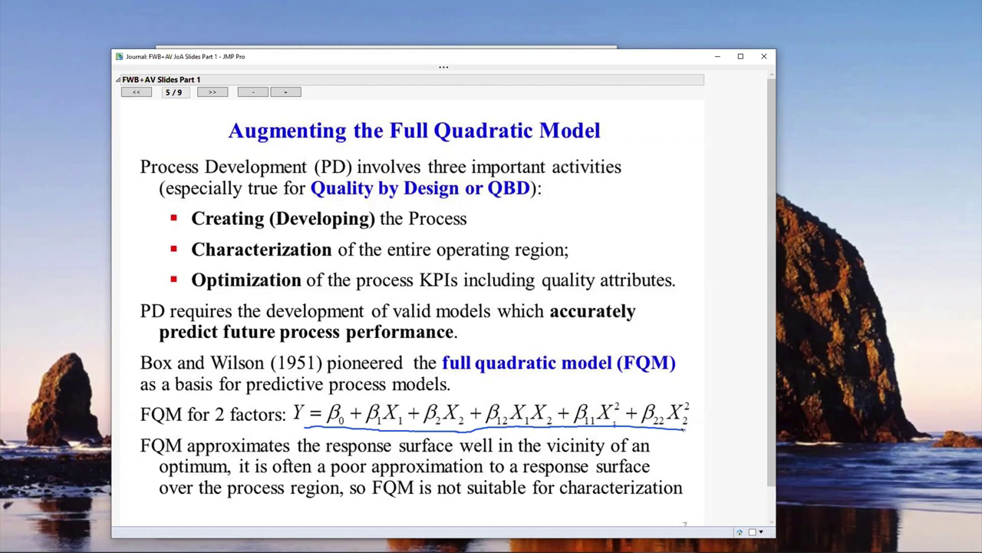
{"action": "key", "text": "Escape"}
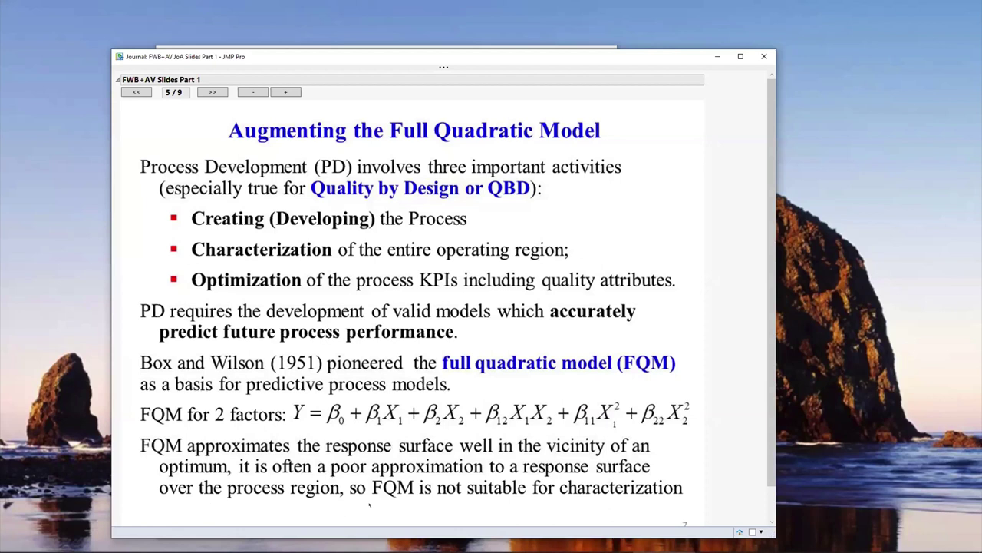
{"action": "mouse_move", "coordinate": [371, 503]}
{"action": "left_mouse_down"}
{"action": "mouse_move", "coordinate": [445, 499]}
{"action": "mouse_move", "coordinate": [371, 491]}
{"action": "mouse_move", "coordinate": [373, 471]}
{"action": "mouse_move", "coordinate": [377, 504]}
{"action": "left_mouse_up"}
{"action": "key", "text": "Escape"}
- Advance to slide 6 and underline the cited authors, the added interaction terms in the equation, and "Model Averaging"
{"action": "left_click", "coordinate": [213, 91]}
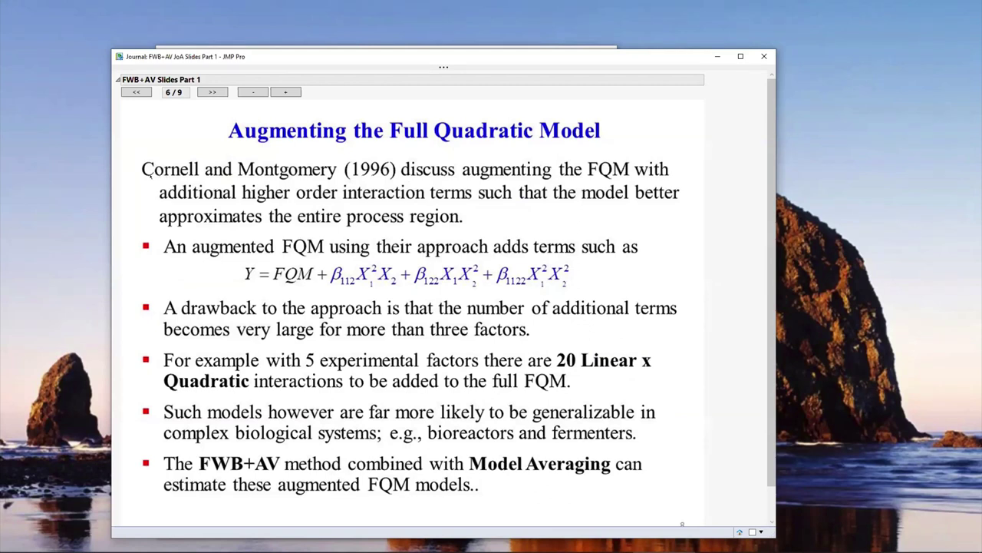
{"action": "mouse_move", "coordinate": [152, 175]}
{"action": "left_mouse_down"}
{"action": "mouse_move", "coordinate": [363, 188]}
{"action": "mouse_move", "coordinate": [403, 161]}
{"action": "mouse_move", "coordinate": [381, 142]}
{"action": "mouse_move", "coordinate": [336, 152]}
{"action": "mouse_move", "coordinate": [330, 182]}
{"action": "left_mouse_up"}
{"action": "key", "text": "e"}
{"action": "mouse_move", "coordinate": [331, 290]}
{"action": "left_mouse_down"}
{"action": "mouse_move", "coordinate": [403, 291]}
{"action": "mouse_move", "coordinate": [447, 308]}
{"action": "mouse_move", "coordinate": [502, 304]}
{"action": "mouse_move", "coordinate": [584, 292]}
{"action": "mouse_move", "coordinate": [599, 275]}
{"action": "mouse_move", "coordinate": [558, 249]}
{"action": "mouse_move", "coordinate": [599, 265]}
{"action": "mouse_move", "coordinate": [370, 250]}
{"action": "mouse_move", "coordinate": [313, 270]}
{"action": "mouse_move", "coordinate": [395, 290]}
{"action": "left_mouse_up"}
{"action": "left_click_drag", "start_coordinate": [480, 478], "coordinate": [643, 470]}
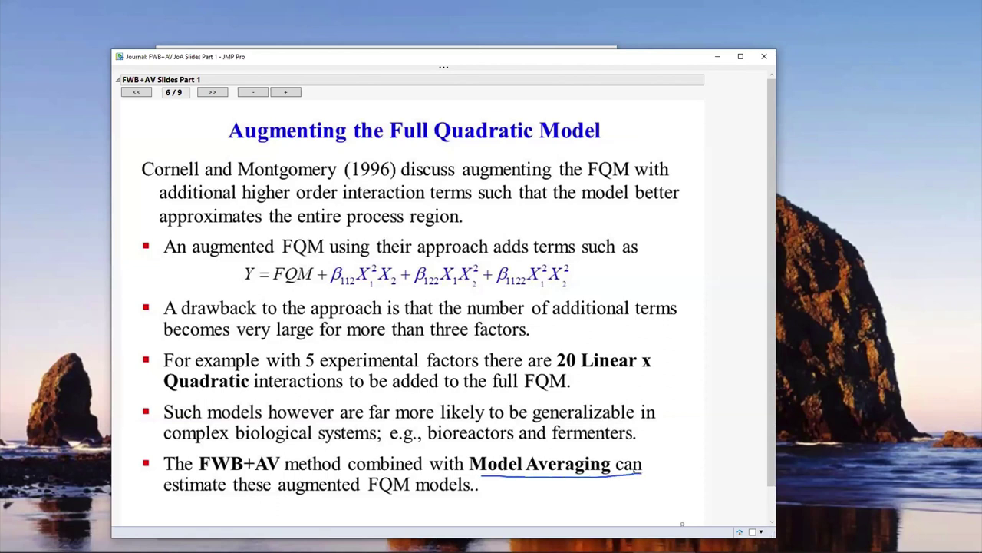
- Advance to slide 7 and underline the authors cited under Solution and the autovalidation term
{"action": "left_click", "coordinate": [212, 91]}
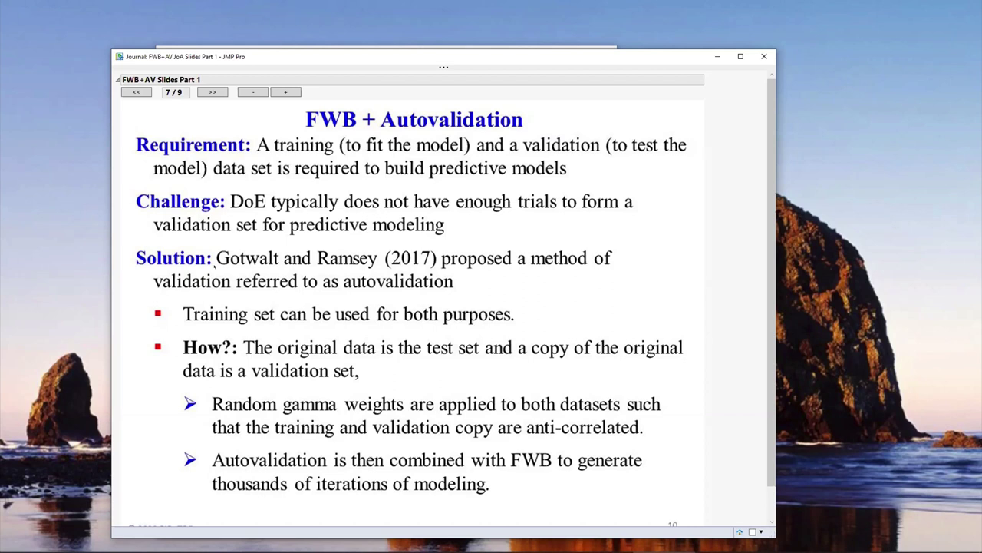
{"action": "mouse_move", "coordinate": [215, 266]}
{"action": "left_mouse_down"}
{"action": "mouse_move", "coordinate": [287, 267]}
{"action": "mouse_move", "coordinate": [347, 247]}
{"action": "mouse_move", "coordinate": [352, 268]}
{"action": "mouse_move", "coordinate": [437, 272]}
{"action": "left_mouse_up"}
{"action": "left_click_drag", "start_coordinate": [335, 284], "coordinate": [366, 286]}
- Advance to slide 9, underline "Ensemble Modeling" and the Bootstrap Forest or XGBoost examples, and erase the marks
{"action": "left_click", "coordinate": [210, 91]}
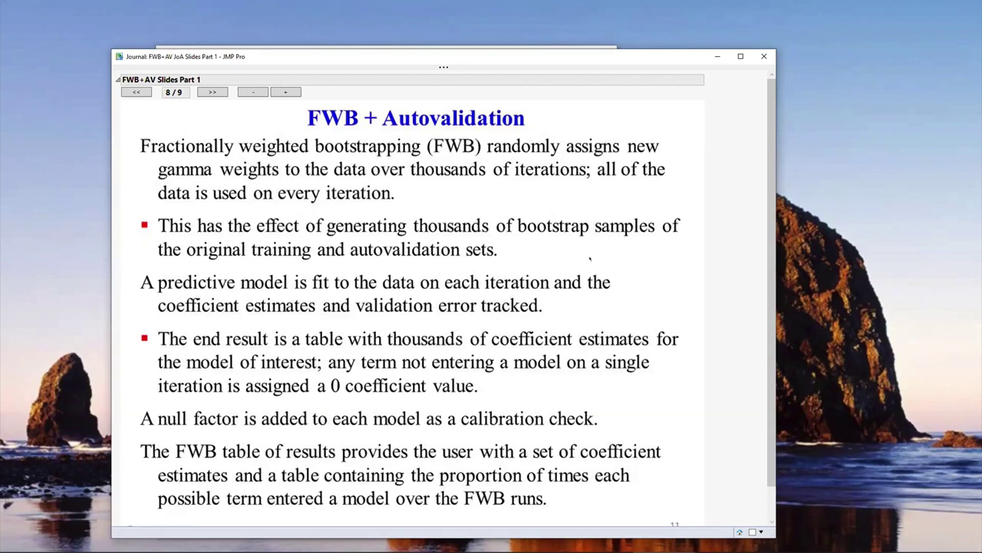
{"action": "left_click", "coordinate": [211, 91]}
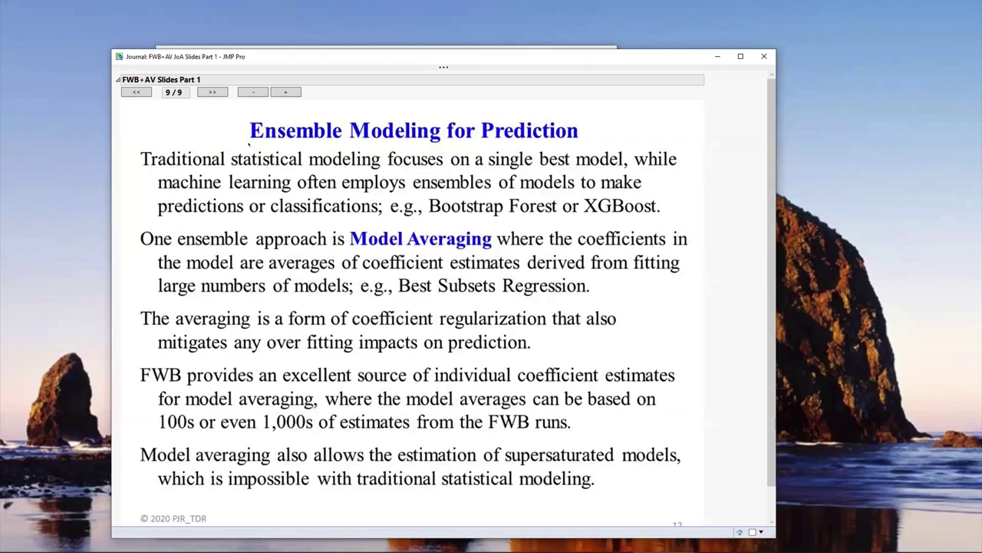
{"action": "left_click_drag", "start_coordinate": [429, 137], "coordinate": [434, 142]}
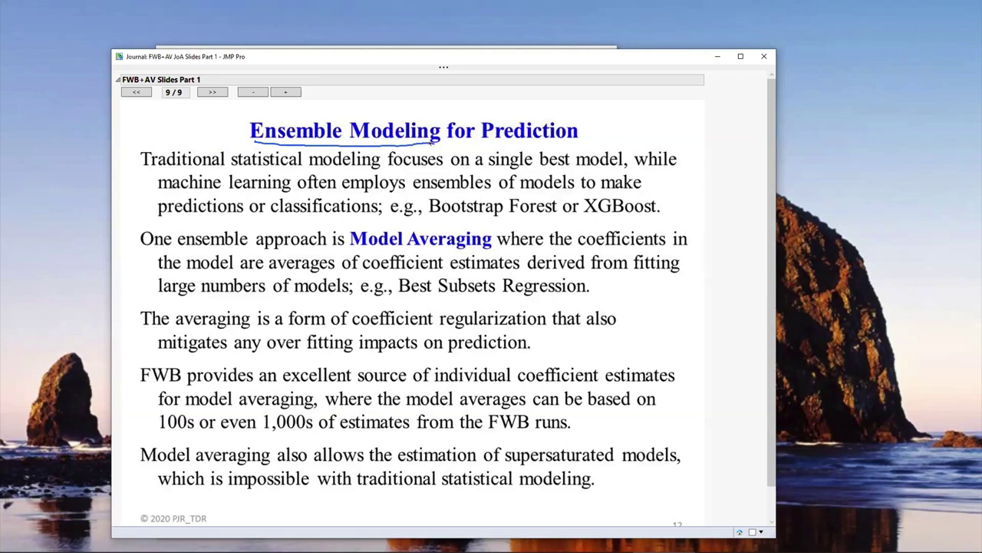
{"action": "key", "text": "Escape"}
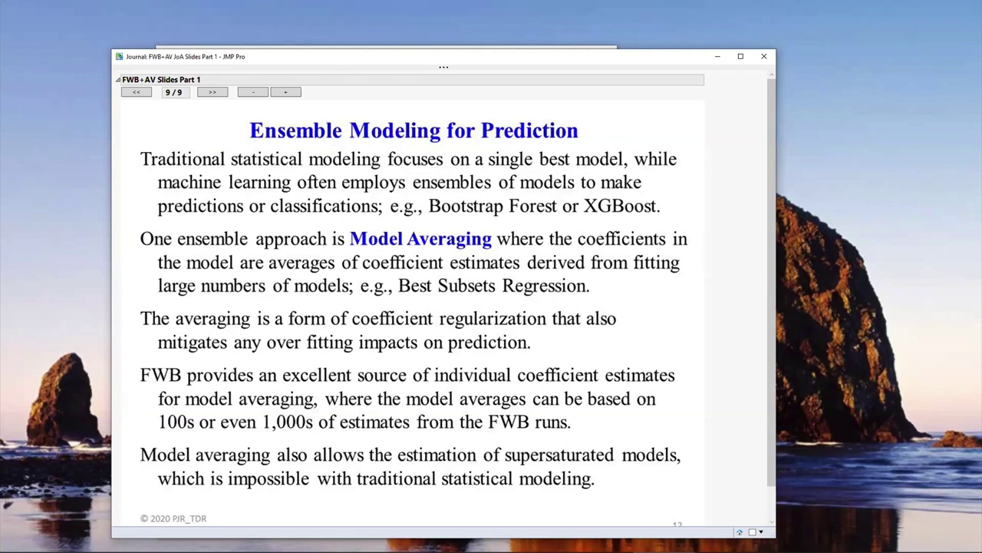
{"action": "left_click_drag", "start_coordinate": [434, 216], "coordinate": [651, 218]}
{"action": "key", "text": "e"}
{"action": "key", "text": "e"}
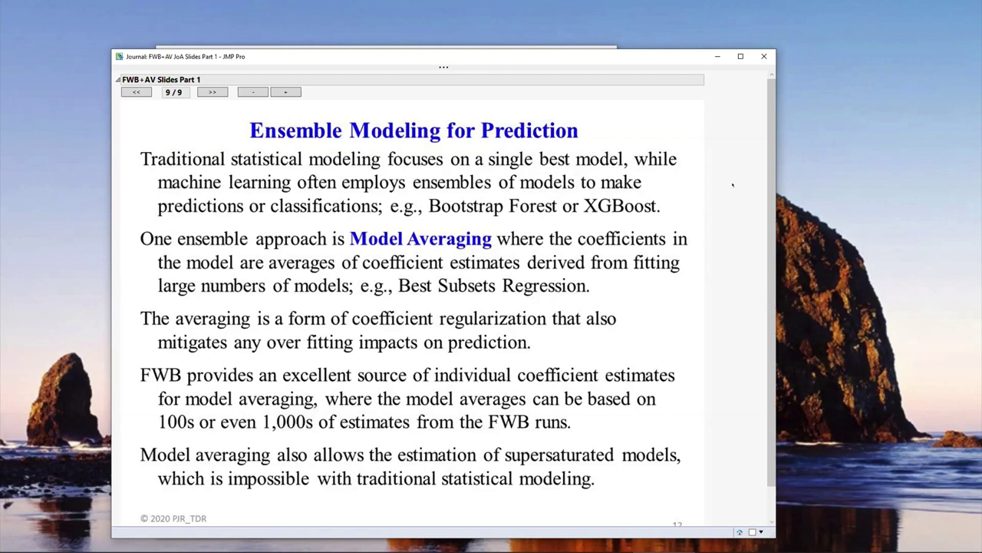
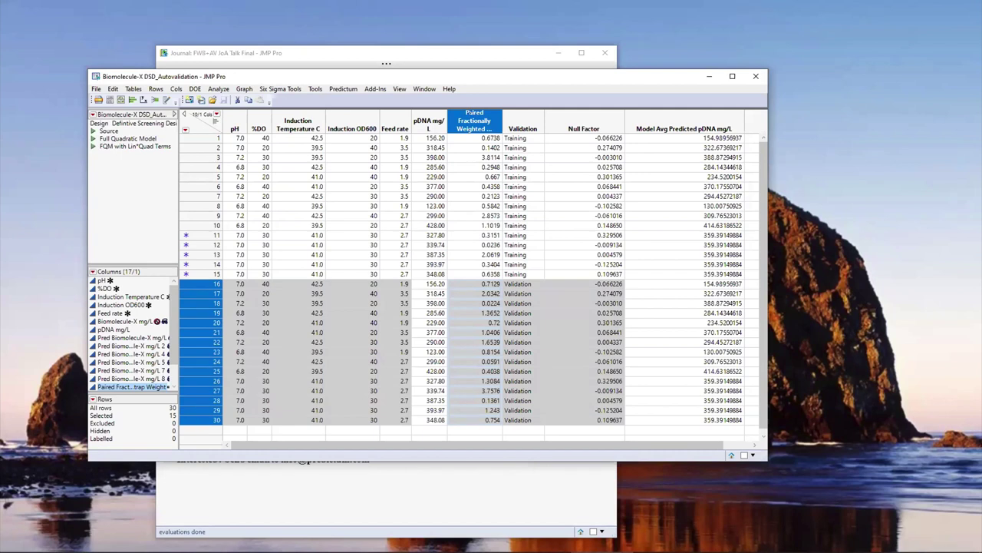
- Review the formula of the Paired Fractionally Weighted Bootstrap Weight column and close the formula editor
{"action": "right_click", "coordinate": [474, 119]}
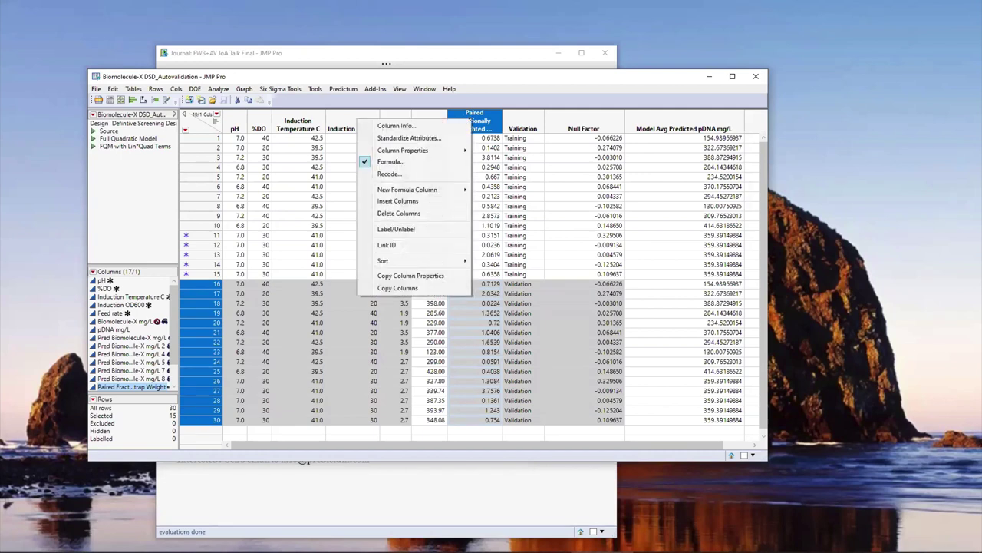
{"action": "left_click", "coordinate": [405, 162]}
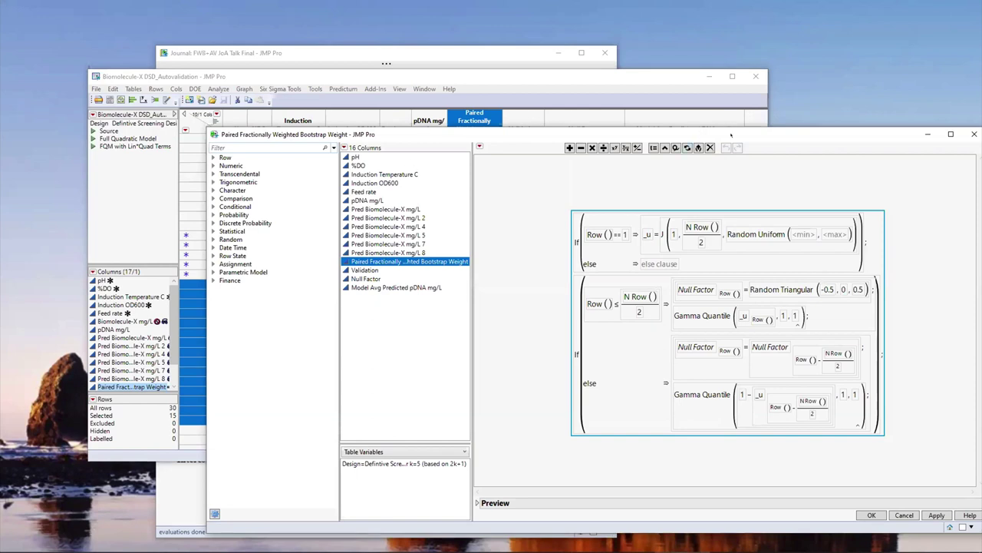
{"action": "left_click_drag", "start_coordinate": [732, 133], "coordinate": [600, 116]}
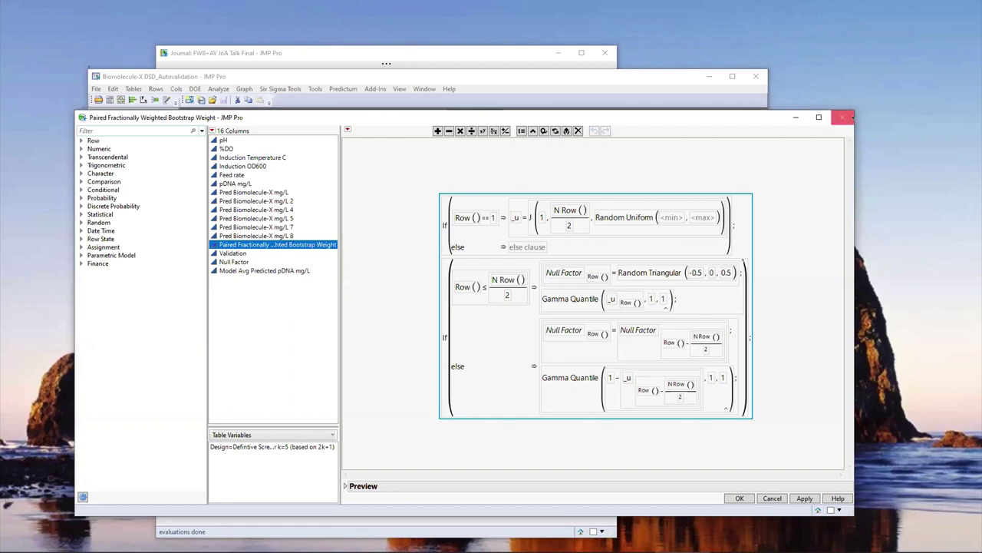
{"action": "left_click", "coordinate": [843, 116]}
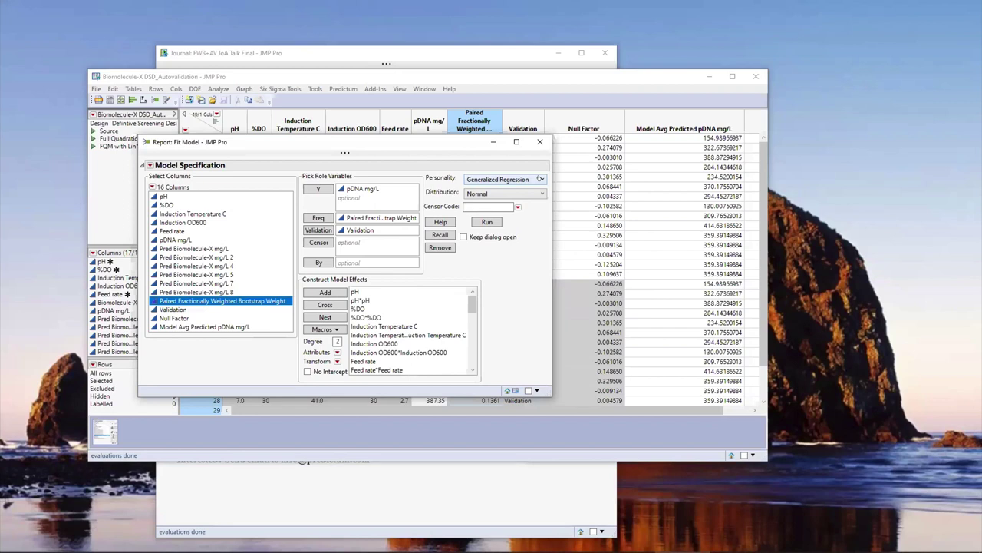
- Run the Generalized Regression for pDNA mg/L using Forward Selection as the estimation method with the validation column
{"action": "left_click", "coordinate": [486, 221]}
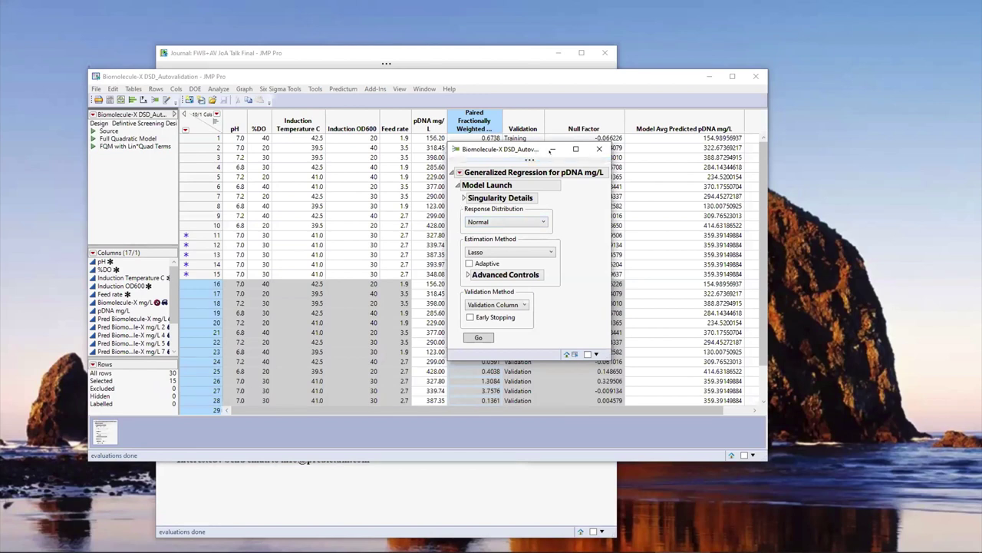
{"action": "left_click_drag", "start_coordinate": [525, 148], "coordinate": [439, 142]}
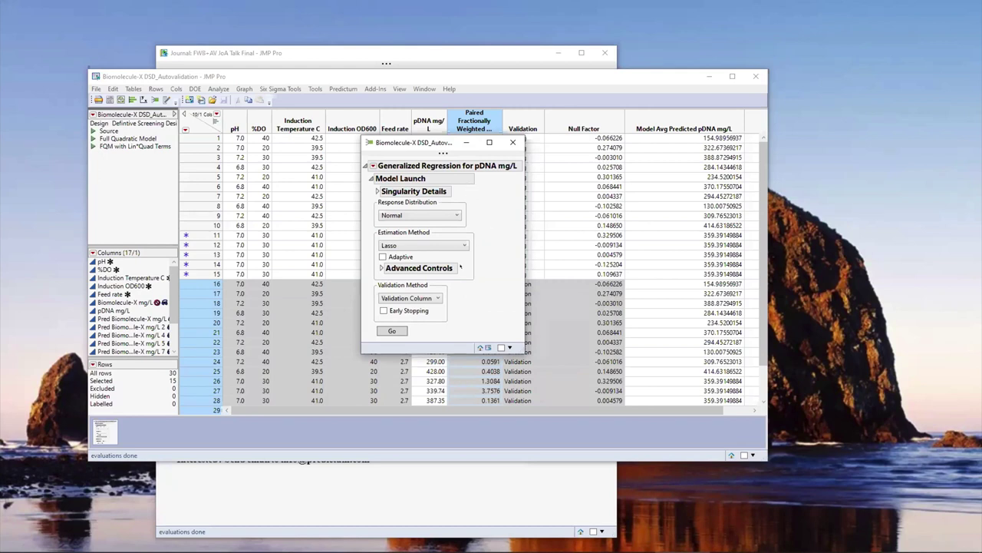
{"action": "left_click", "coordinate": [463, 245]}
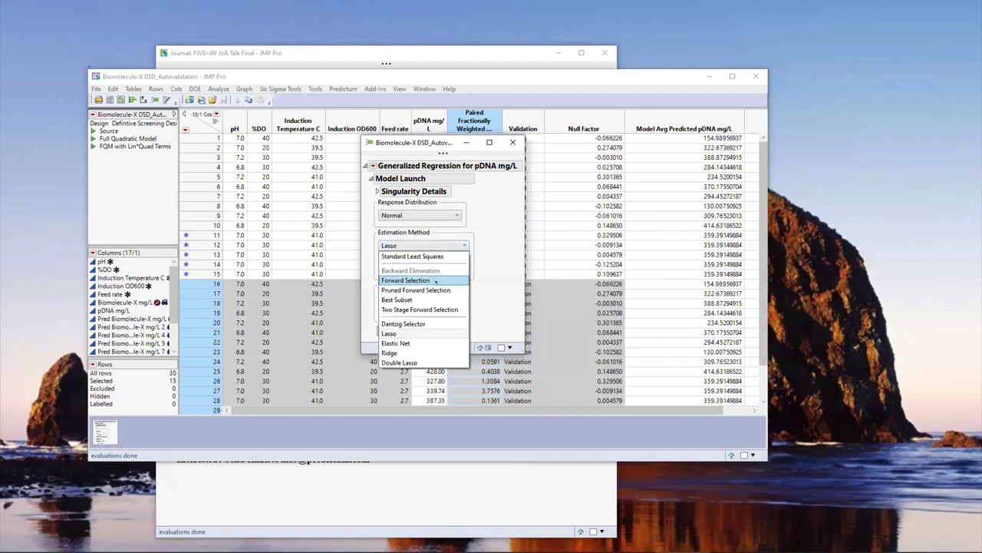
{"action": "left_click", "coordinate": [435, 281]}
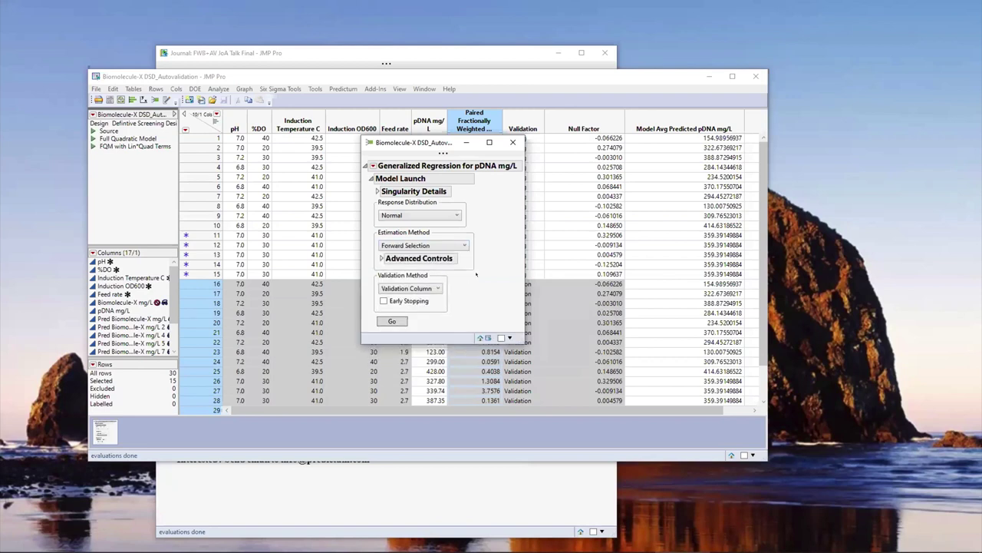
{"action": "left_click", "coordinate": [393, 321]}
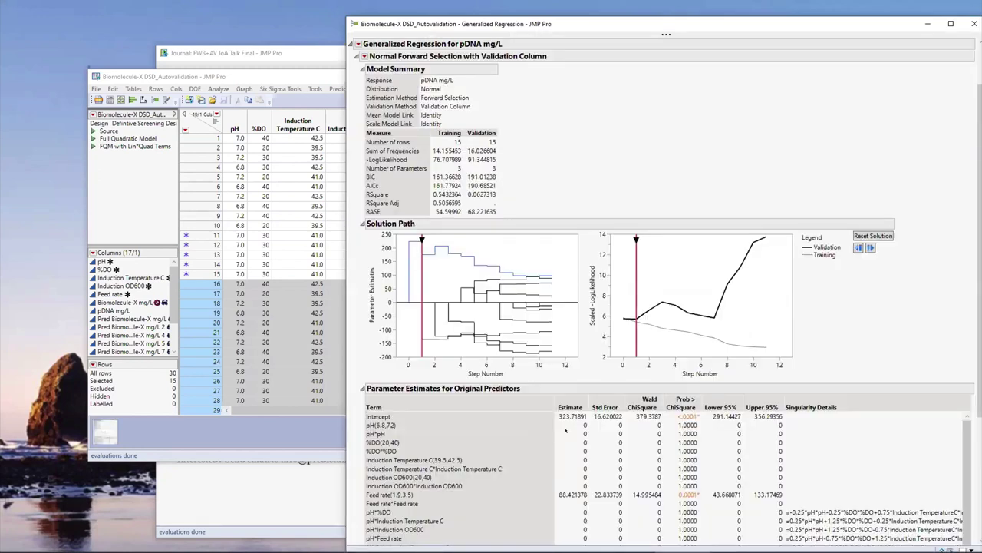
- Simulate the parameter estimates with 10 samples, switching the Paired Fractionally Weighted Bootstrap Weight column out and back in
{"action": "scroll", "coordinate": [566, 430], "scroll_direction": "down", "scroll_amount": 1}
{"action": "scroll", "coordinate": [561, 421], "scroll_direction": "up", "scroll_amount": 1}
{"action": "right_click", "coordinate": [582, 447]}
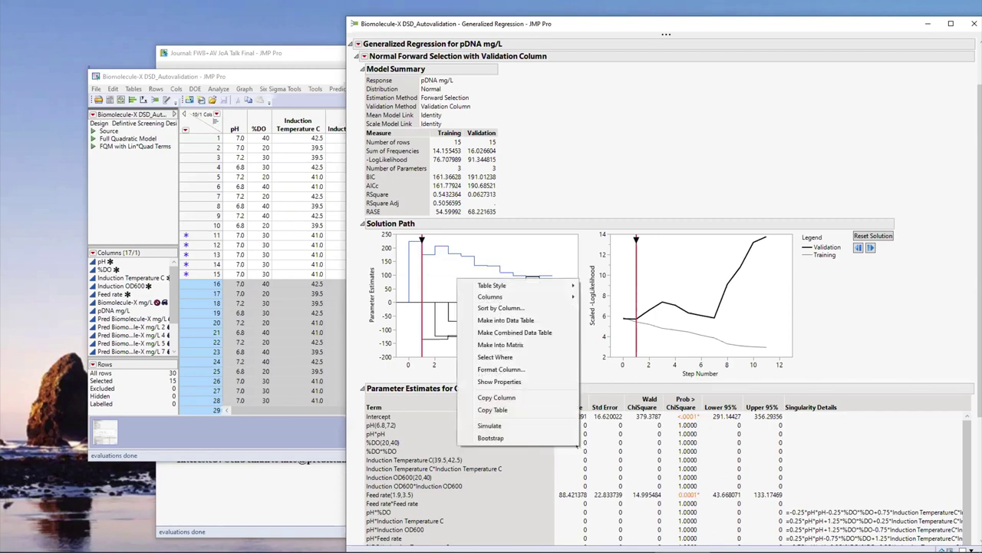
{"action": "left_click", "coordinate": [557, 422]}
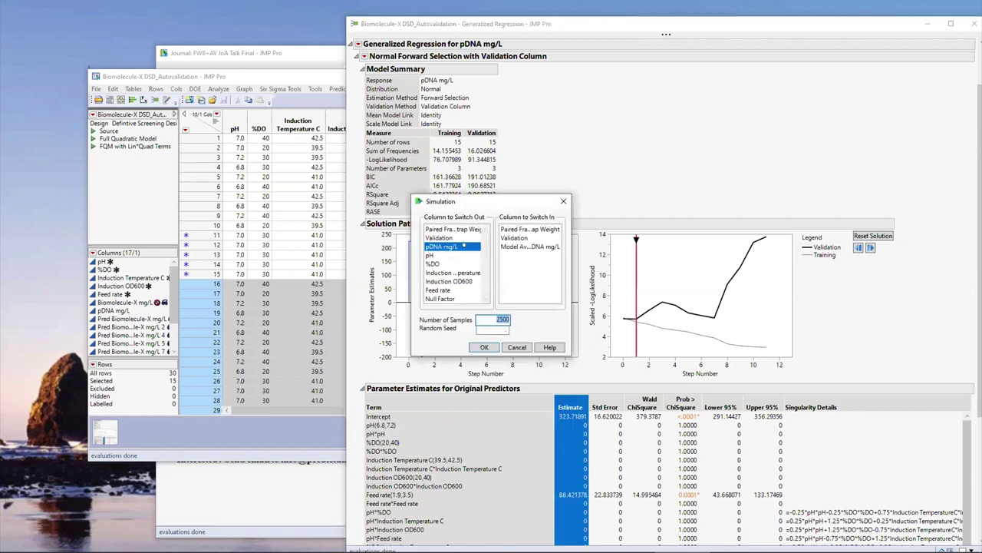
{"action": "left_click", "coordinate": [463, 229]}
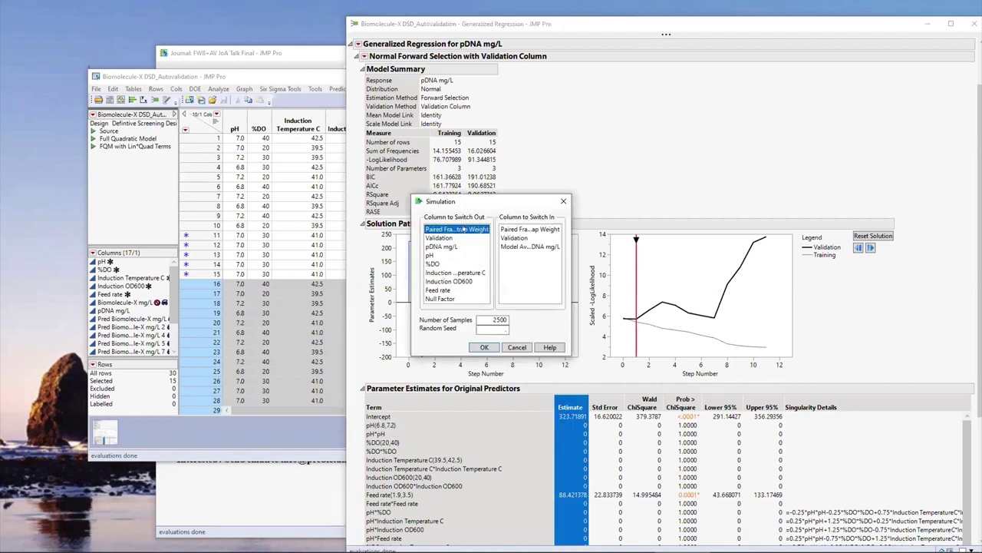
{"action": "left_click", "coordinate": [527, 229]}
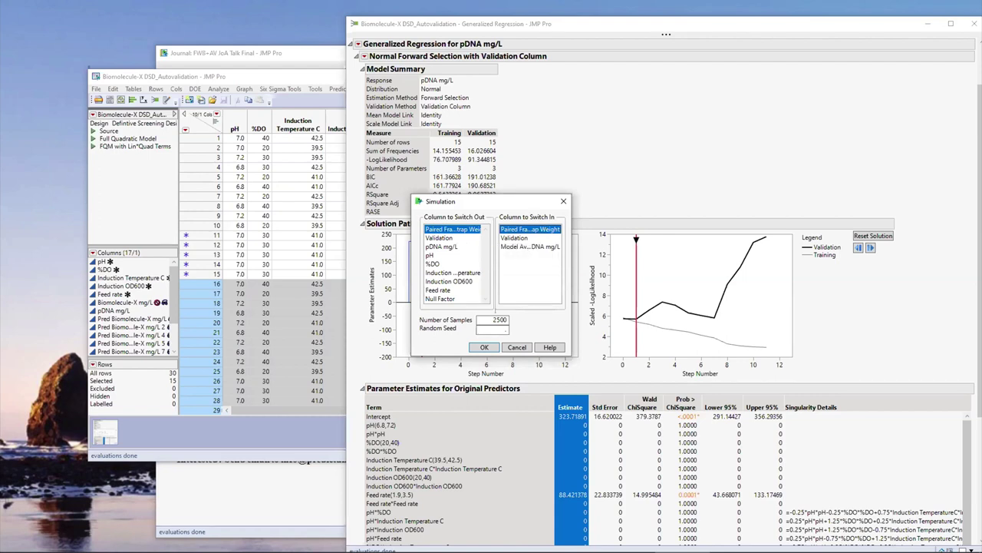
{"action": "double_click", "coordinate": [502, 320]}
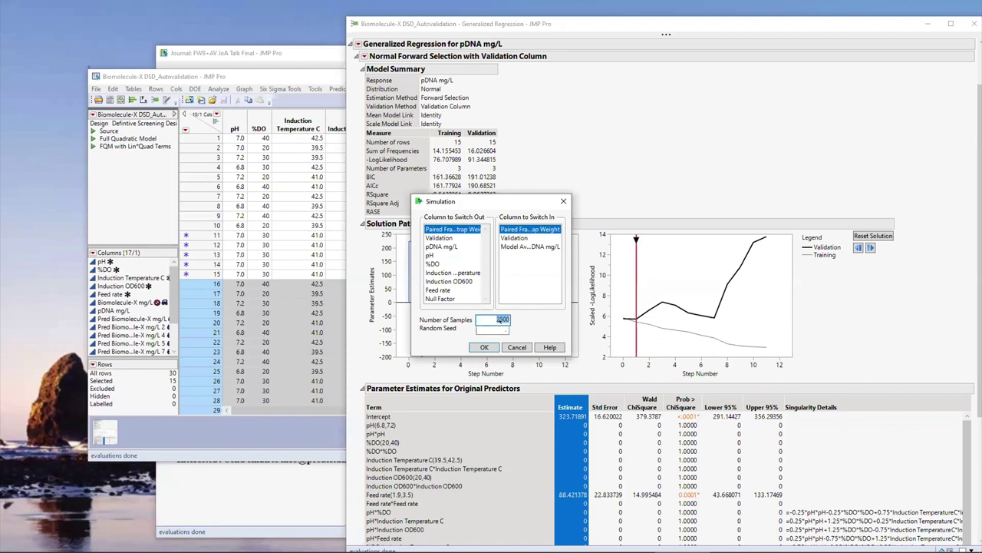
{"action": "type", "text": "10"}
{"action": "left_click", "coordinate": [485, 346]}
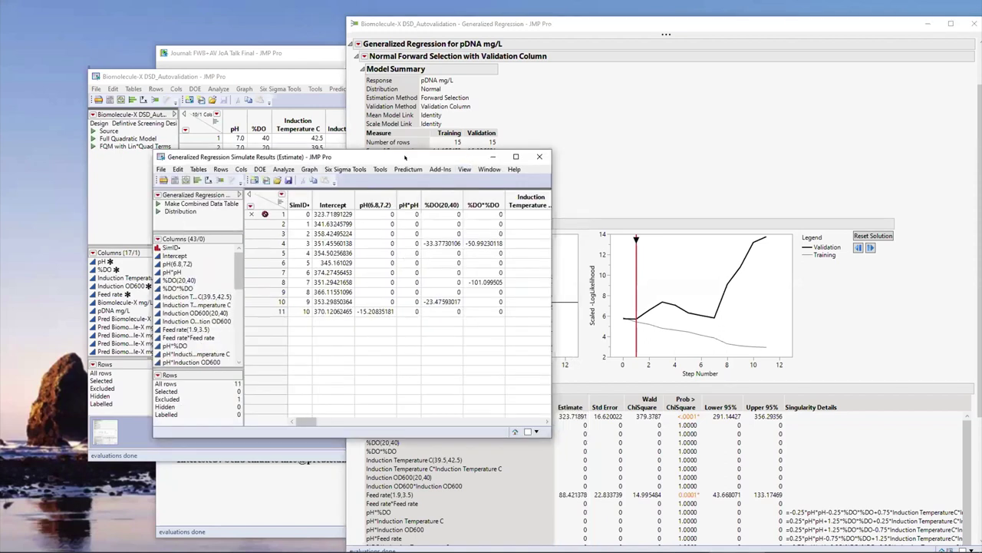
- Widen the simulation results table to examine the coefficient estimates per run, and close it without saving
{"action": "left_click_drag", "start_coordinate": [409, 157], "coordinate": [412, 183]}
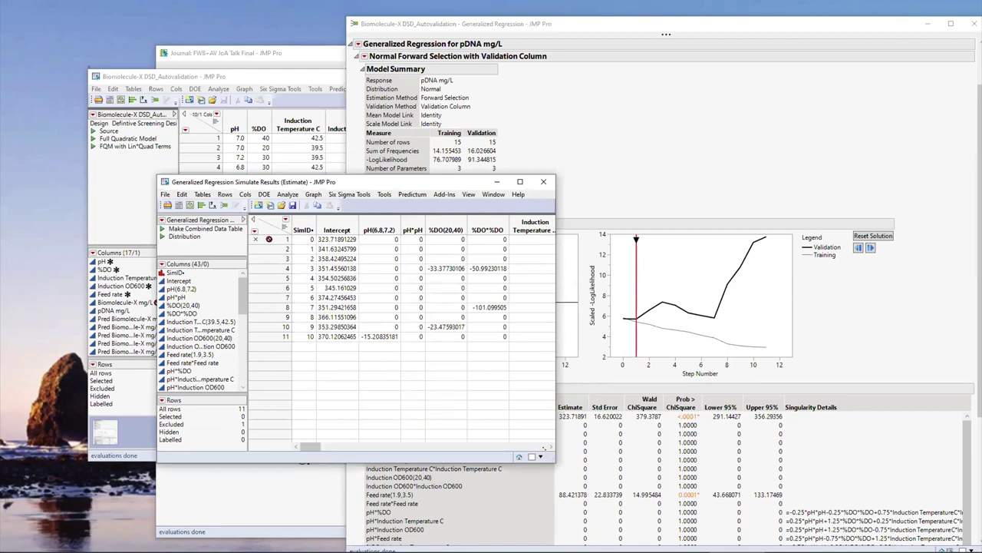
{"action": "left_click_drag", "start_coordinate": [543, 447], "coordinate": [817, 446]}
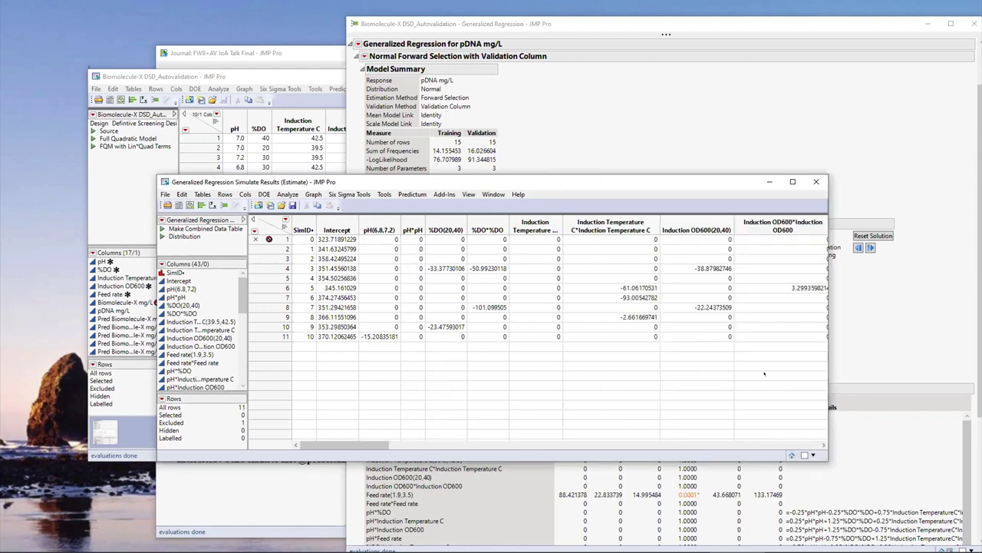
{"action": "left_click", "coordinate": [816, 182]}
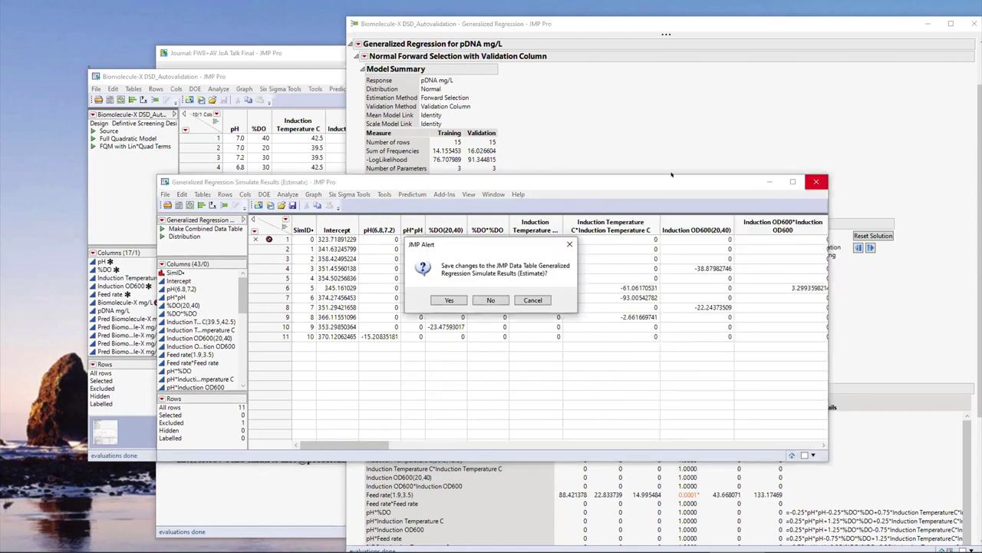
{"action": "left_click", "coordinate": [491, 300]}
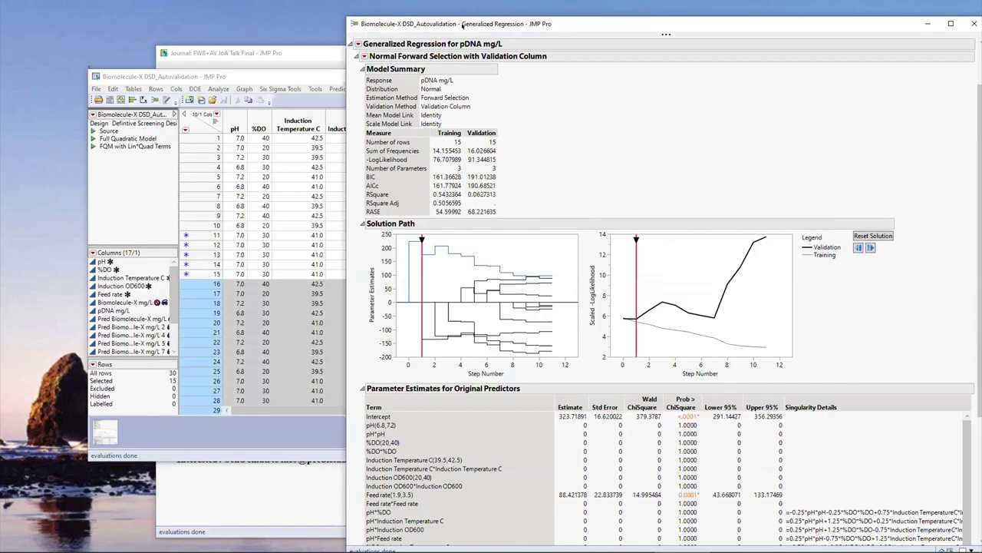
- Close the Generalized Regression report and the Biomolecule-X DSD_Autovalidation data table
{"action": "left_click_drag", "start_coordinate": [906, 23], "coordinate": [675, 92]}
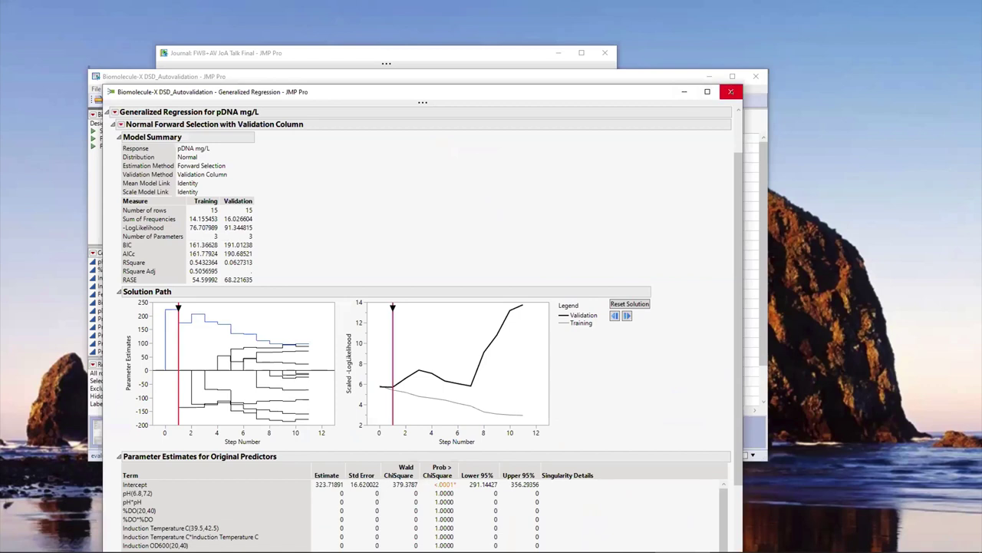
{"action": "left_click", "coordinate": [731, 91]}
{"action": "left_click", "coordinate": [755, 76]}
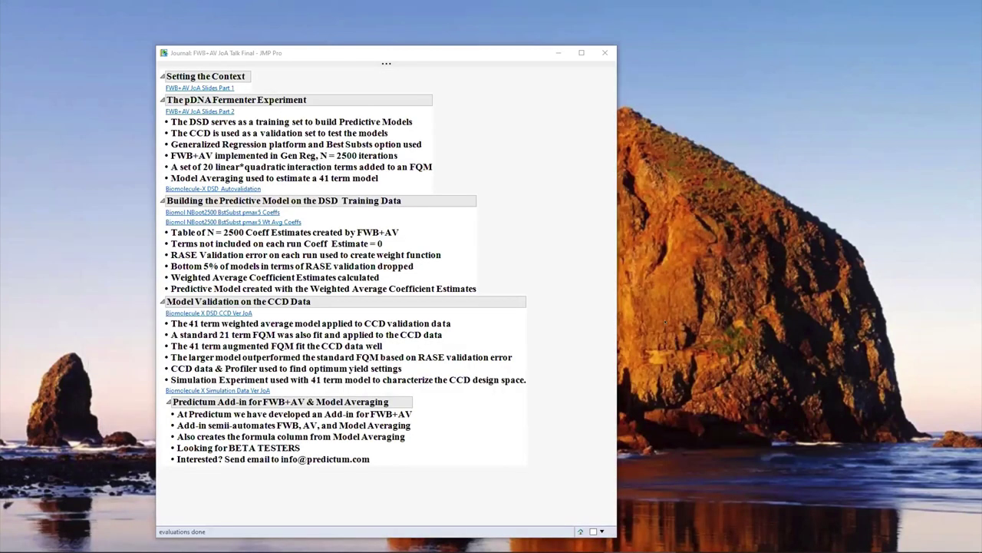
- Open the Biomol NBoot2500 BstSubst pmax5 Coeffs table from the journal, dismiss the alert, and widen the table window
{"action": "left_click", "coordinate": [254, 212]}
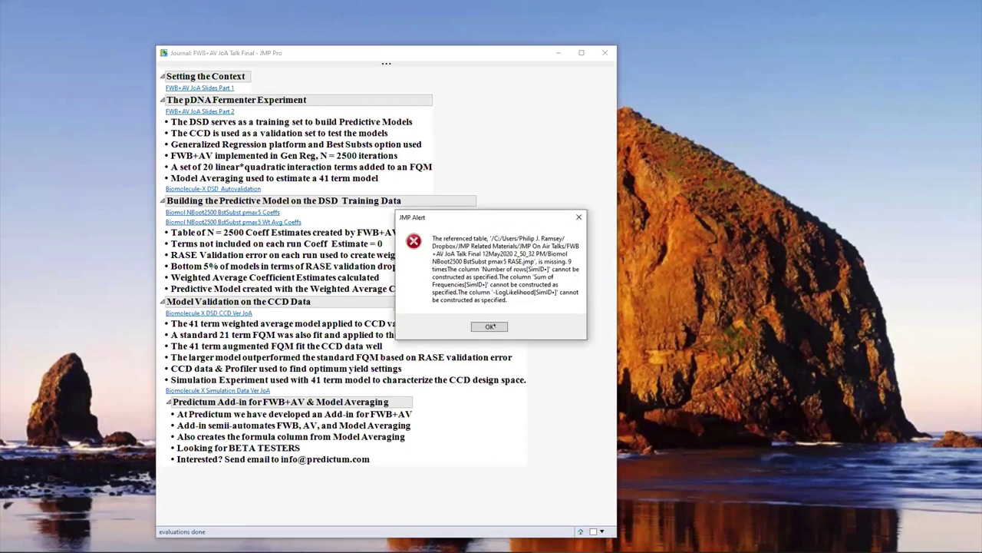
{"action": "left_click", "coordinate": [490, 326]}
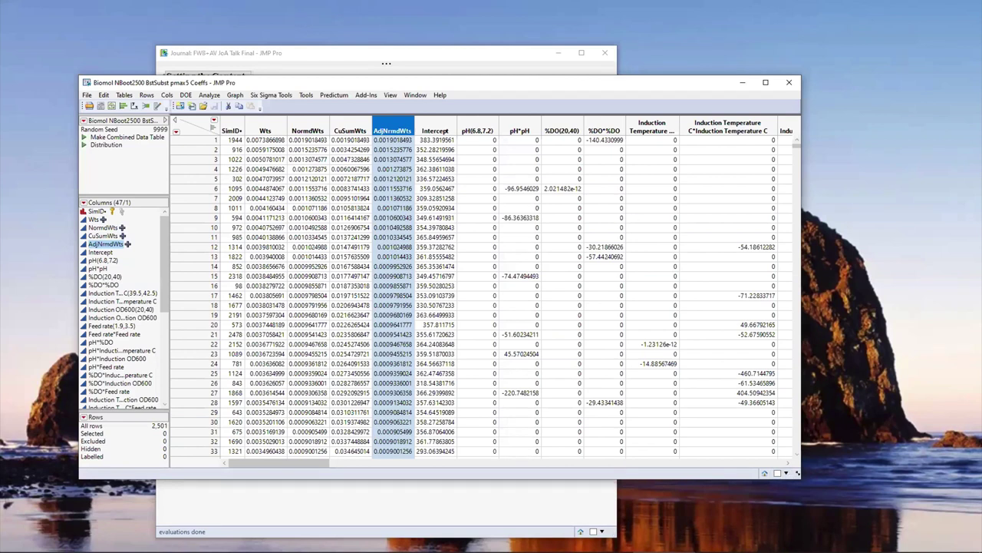
{"action": "left_click_drag", "start_coordinate": [798, 472], "coordinate": [895, 471]}
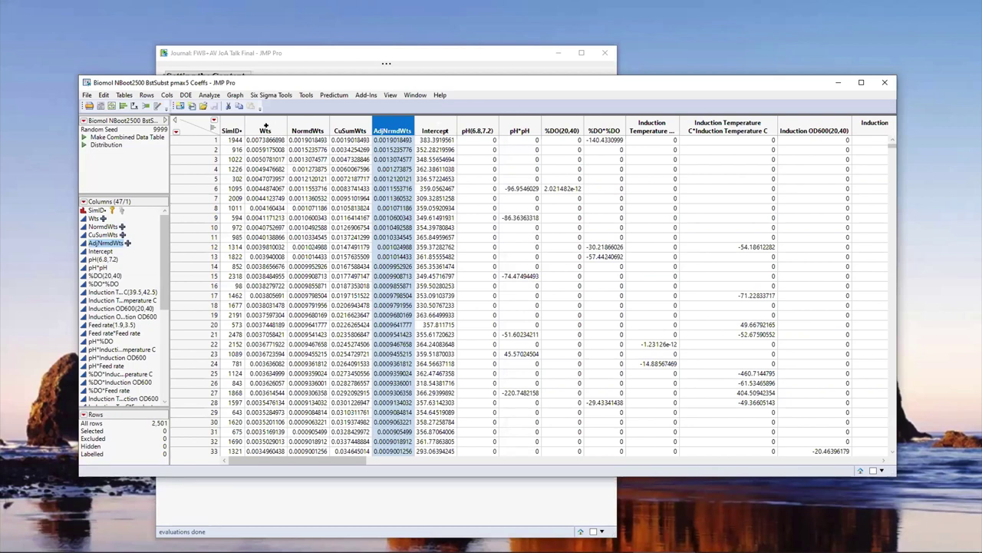
- Highlight the Wts column in the 2500-run coefficient estimates table and close the table
{"action": "left_click", "coordinate": [265, 129]}
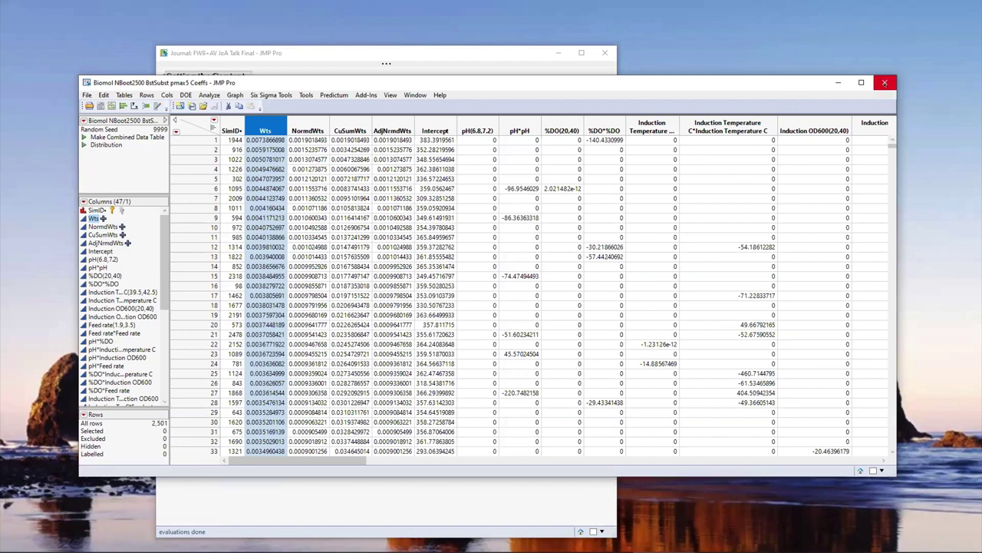
{"action": "left_click", "coordinate": [885, 82]}
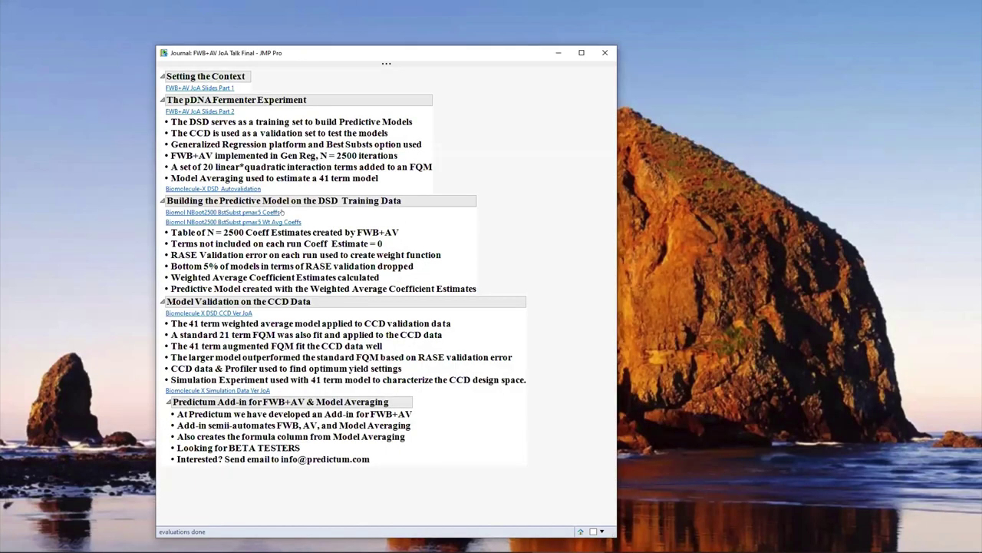
- Open the Biomol NBoot2500 BstSubst pmax5 Wt Avg Coeffs table from the journal, review its weighted coefficients, and close it without saving
{"action": "left_click", "coordinate": [283, 220]}
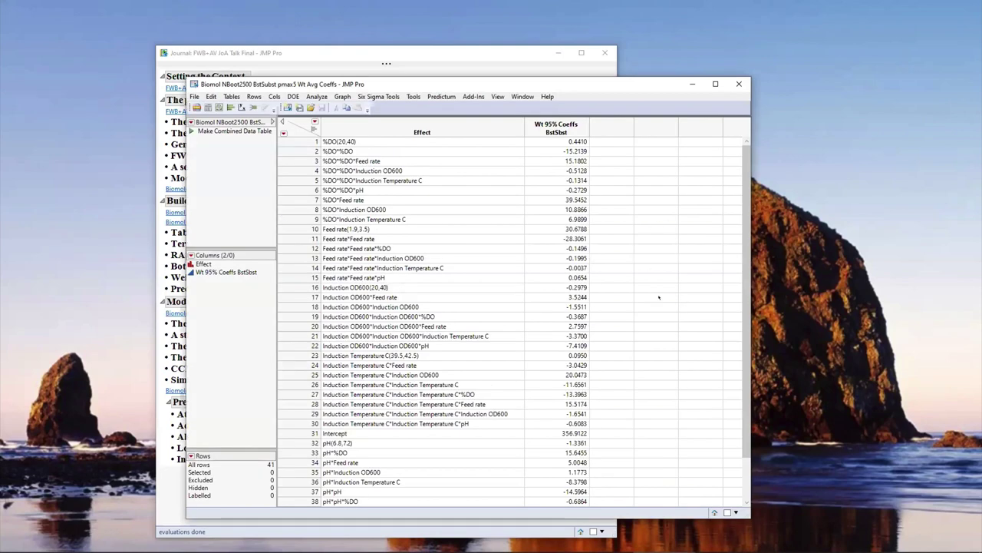
{"action": "scroll", "coordinate": [658, 291], "scroll_direction": "down", "scroll_amount": 1}
{"action": "scroll", "coordinate": [657, 290], "scroll_direction": "up", "scroll_amount": 1}
{"action": "left_click_drag", "start_coordinate": [300, 427], "coordinate": [300, 443]}
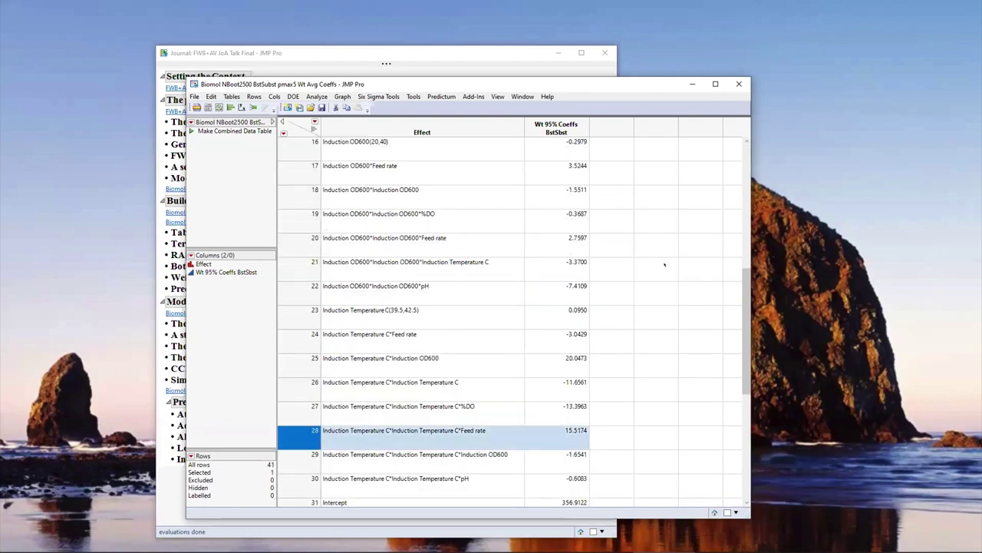
{"action": "left_click", "coordinate": [739, 83]}
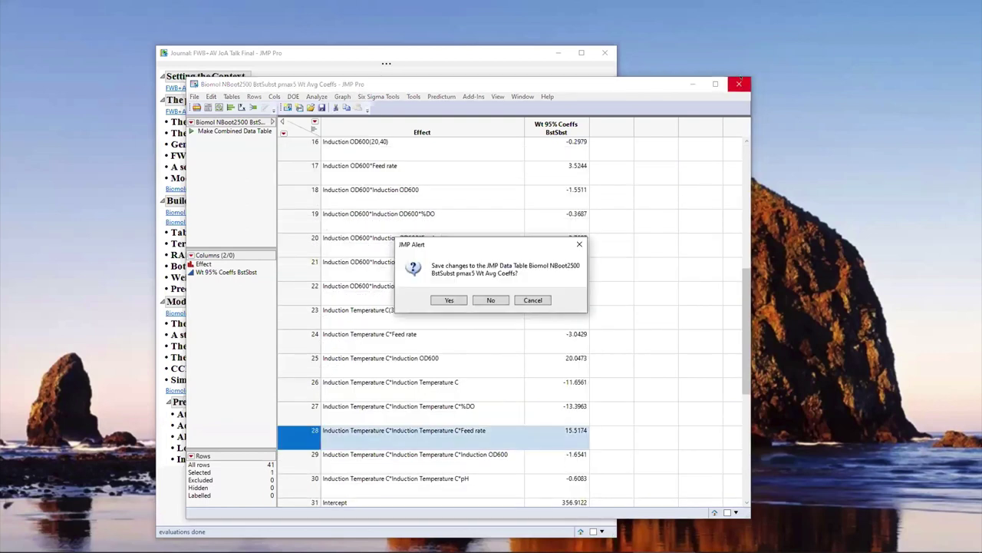
{"action": "left_click", "coordinate": [491, 300]}
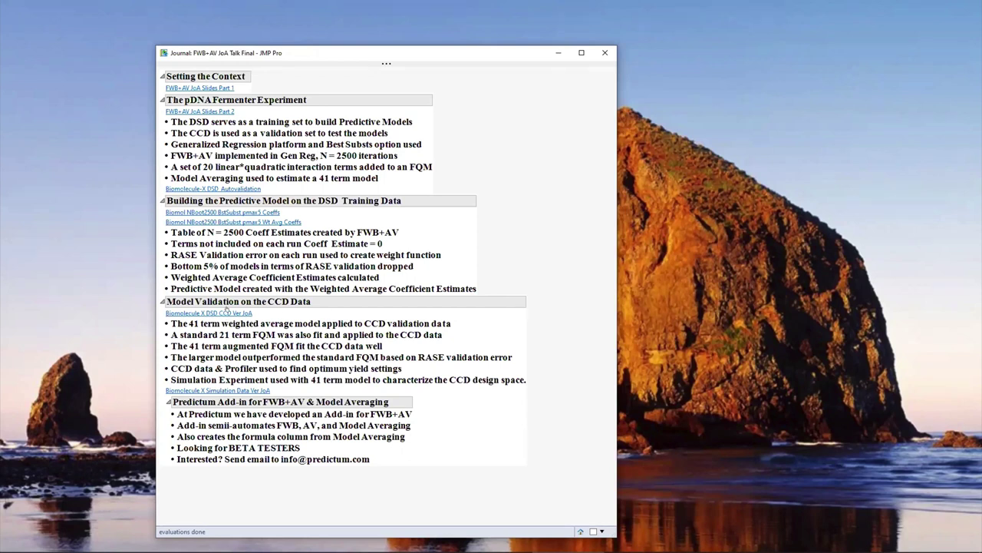
- Open the Biomolecule X DSD CCD Ver JoA table, view the Pred pDNA MA_BST column's formula, and highlight the Pred pDNA MA_FQM column
{"action": "left_click", "coordinate": [228, 311]}
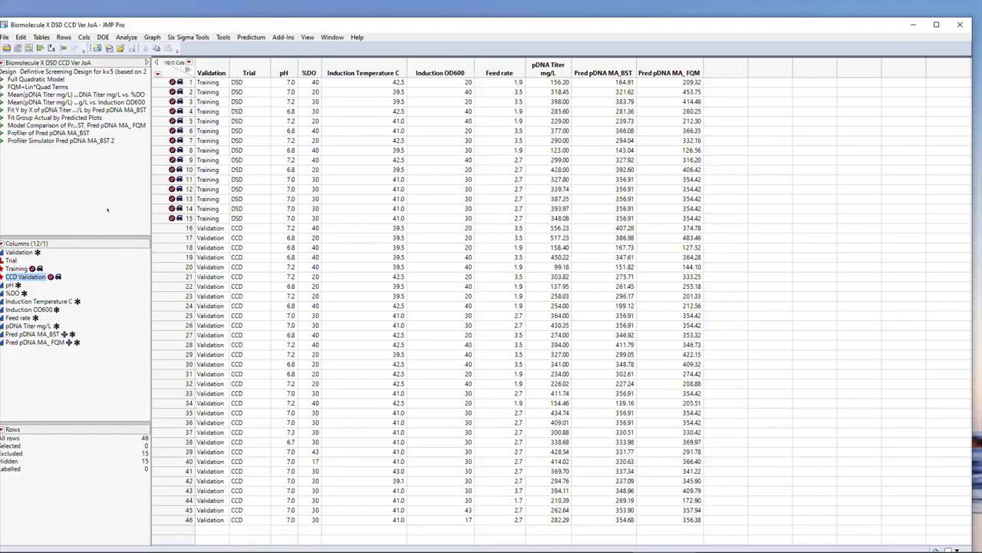
{"action": "left_click_drag", "start_coordinate": [356, 22], "coordinate": [415, 22]}
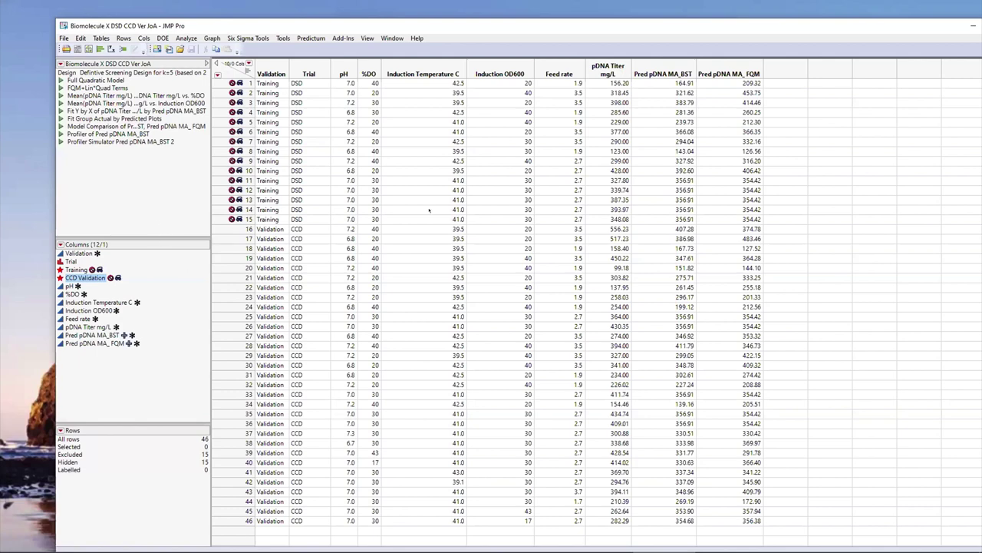
{"action": "left_click", "coordinate": [652, 70]}
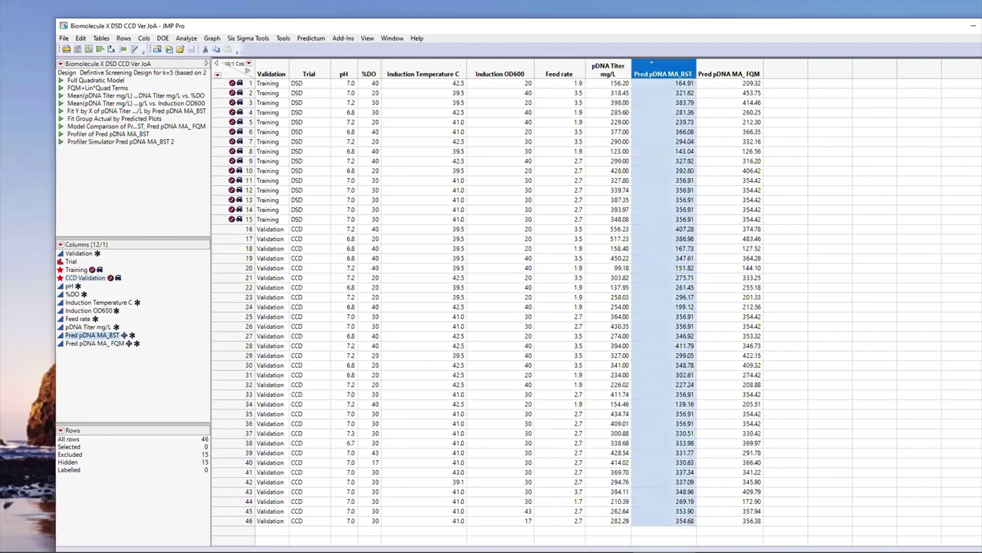
{"action": "right_click", "coordinate": [652, 70]}
{"action": "left_click", "coordinate": [591, 111]}
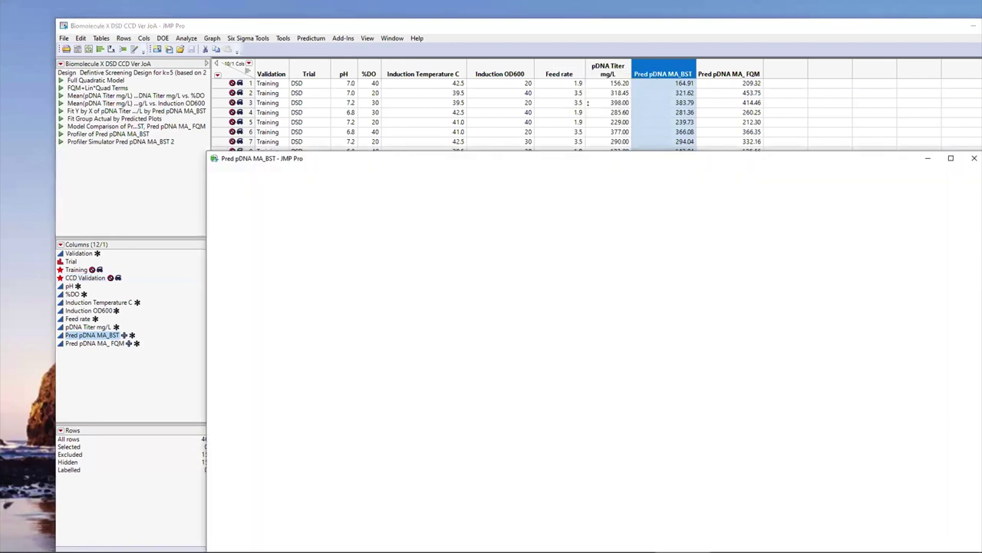
{"action": "left_click", "coordinate": [972, 158]}
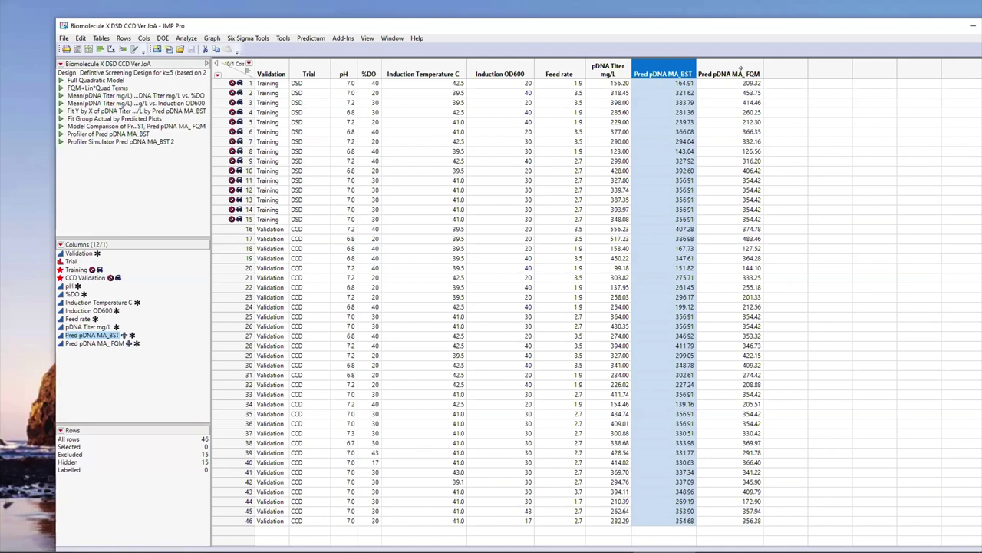
{"action": "left_click", "coordinate": [741, 68]}
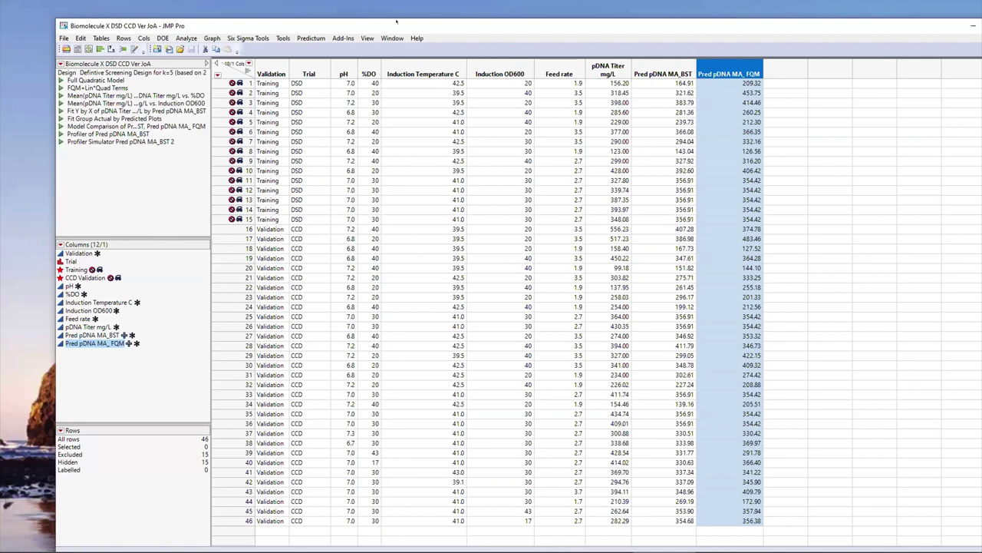
- Move the validation table aside and advance the pDNA Experiment Slides to slide 2
{"action": "left_click_drag", "start_coordinate": [396, 28], "coordinate": [397, 34]}
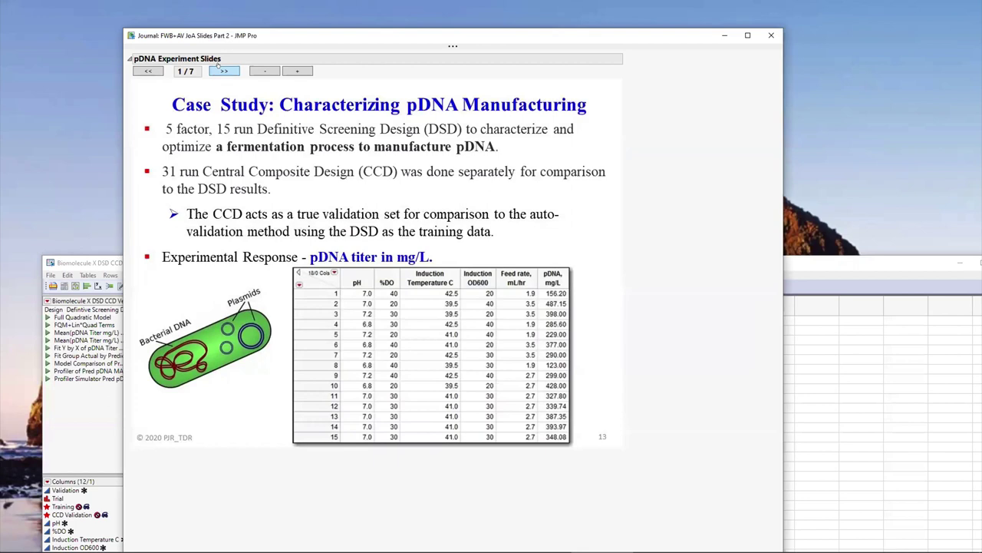
{"action": "left_click", "coordinate": [219, 67]}
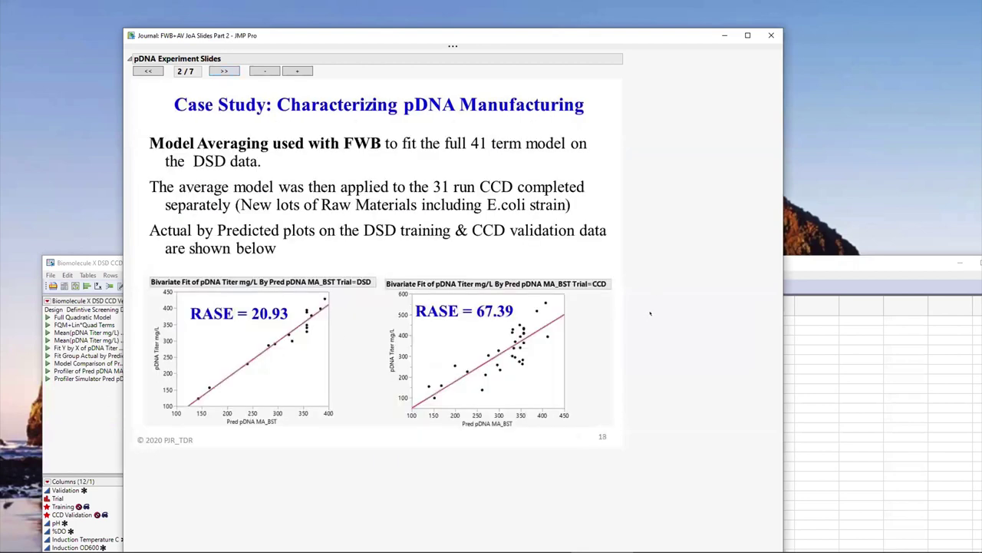
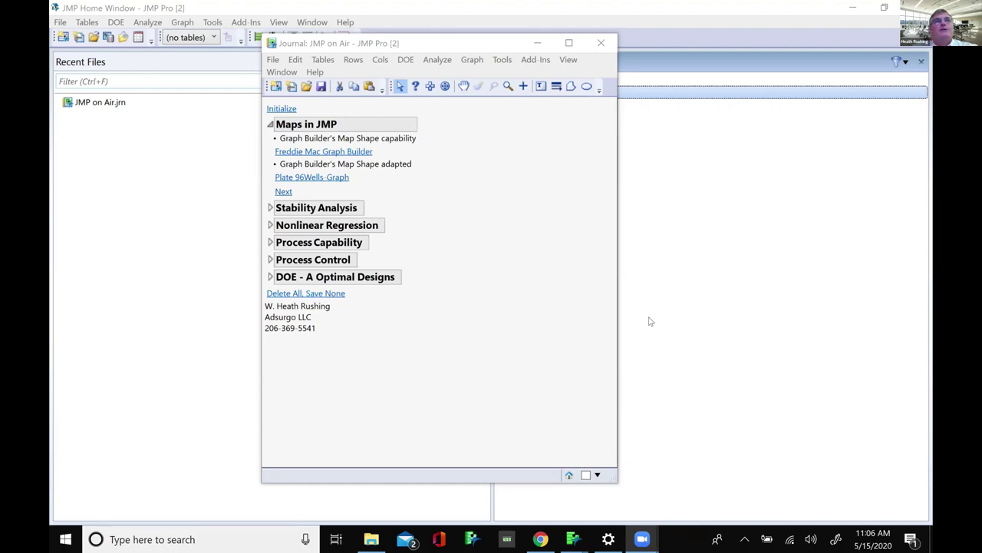
- Reposition the JMP on Air journal, open the Freddie Mac Graph Builder table from it, and restore the table window to a smaller size
{"action": "left_click", "coordinate": [351, 93]}
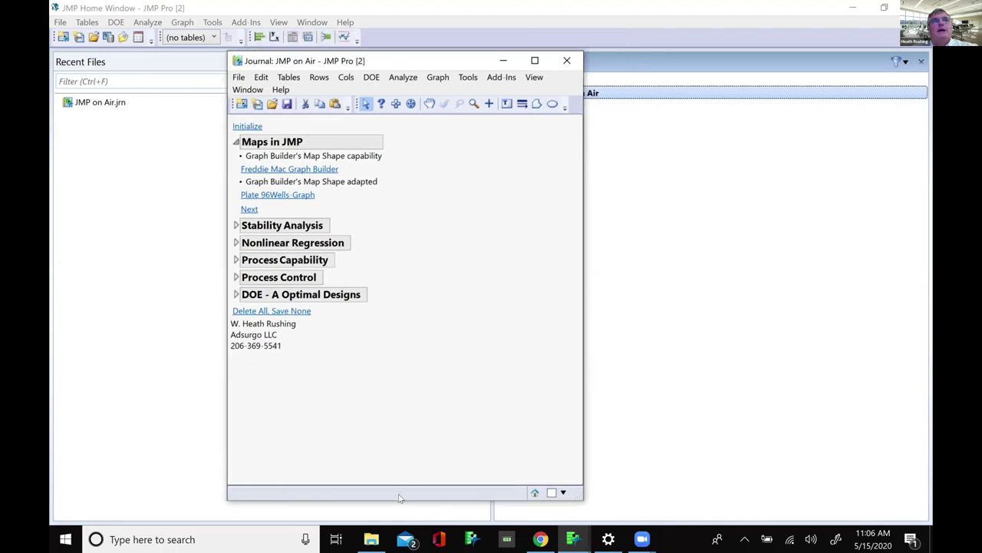
{"action": "left_click_drag", "start_coordinate": [369, 61], "coordinate": [358, 62]}
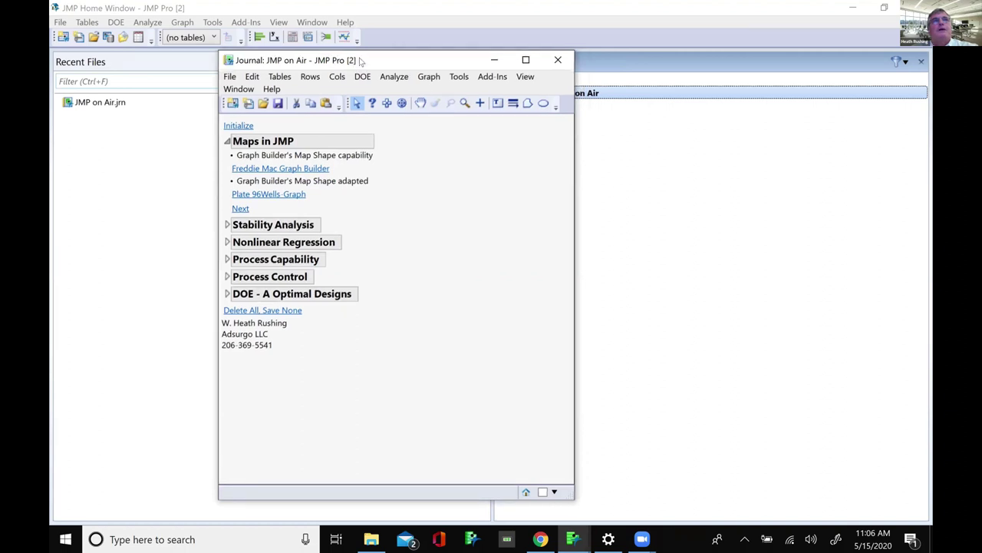
{"action": "mouse_move", "coordinate": [360, 61]}
{"action": "left_mouse_down"}
{"action": "mouse_move", "coordinate": [371, 84]}
{"action": "mouse_move", "coordinate": [373, 63]}
{"action": "left_mouse_up"}
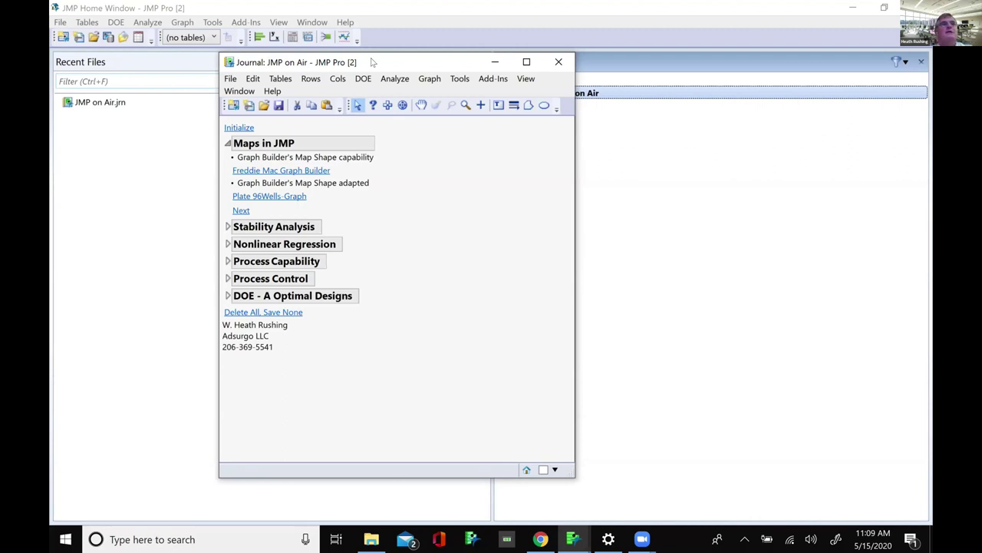
{"action": "left_click", "coordinate": [324, 171]}
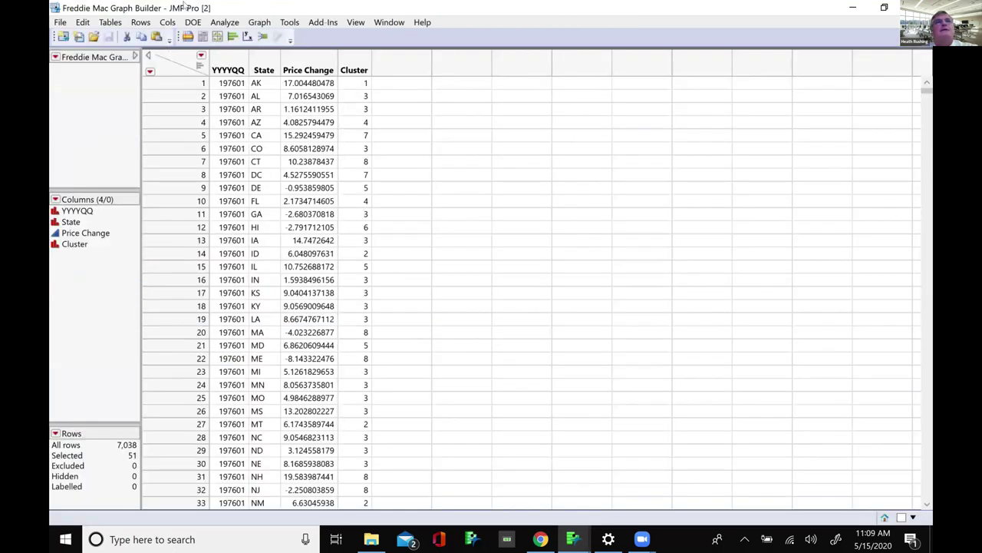
{"action": "double_click", "coordinate": [184, 6]}
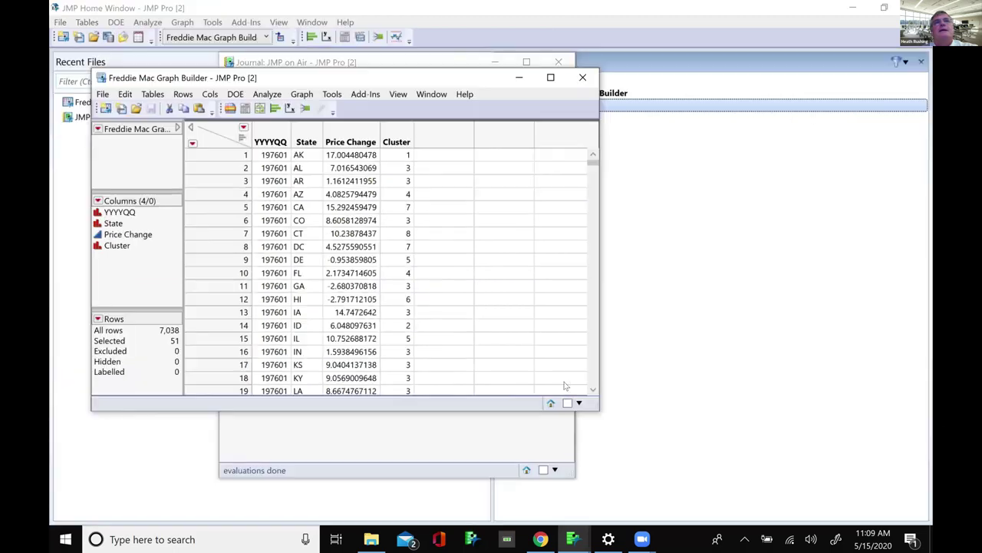
- Examine the first and last YYYYQQ entries and the Price Change and Cluster columns of the Freddie Mac table, and clear the selection
{"action": "left_click", "coordinate": [274, 156]}
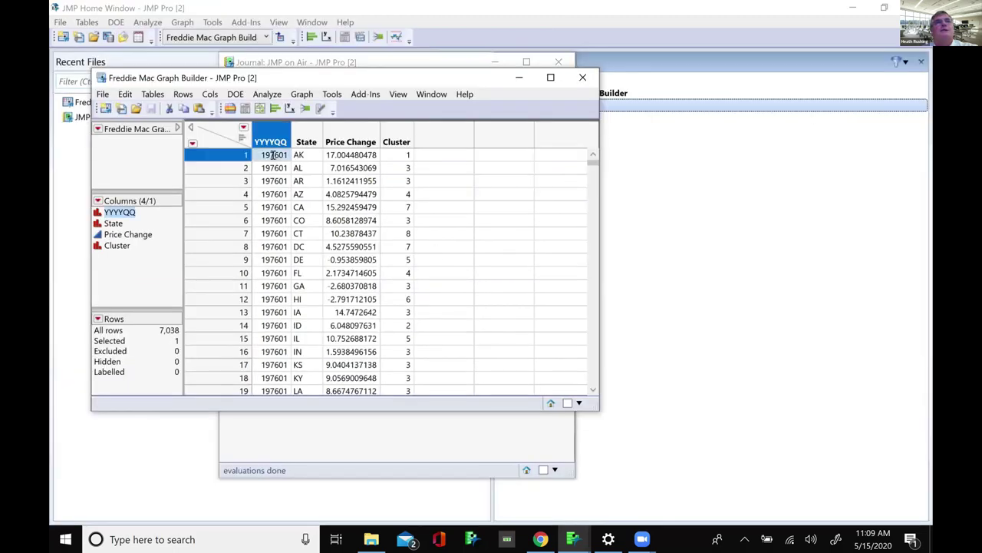
{"action": "left_click_drag", "start_coordinate": [592, 160], "coordinate": [543, 391]}
{"action": "left_click", "coordinate": [274, 366]}
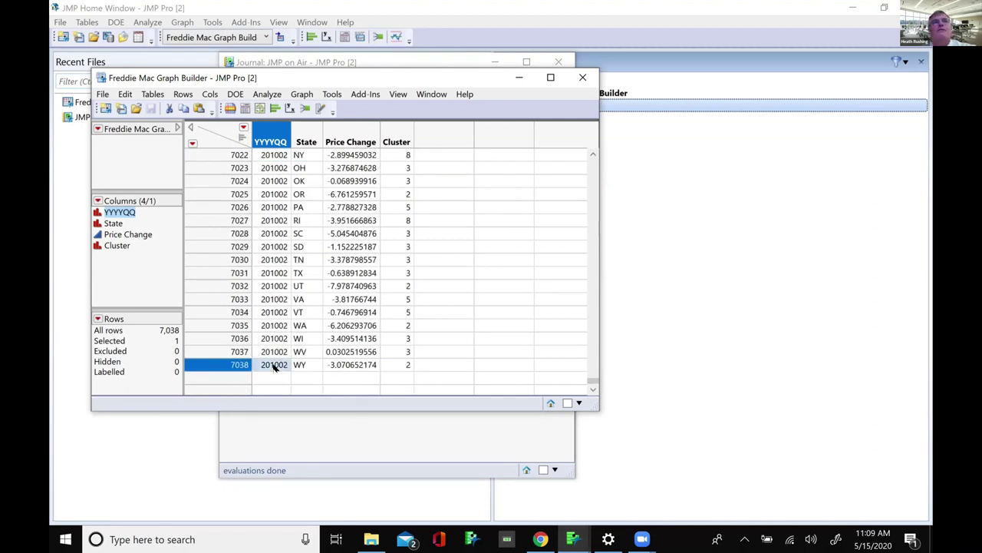
{"action": "left_click", "coordinate": [353, 141]}
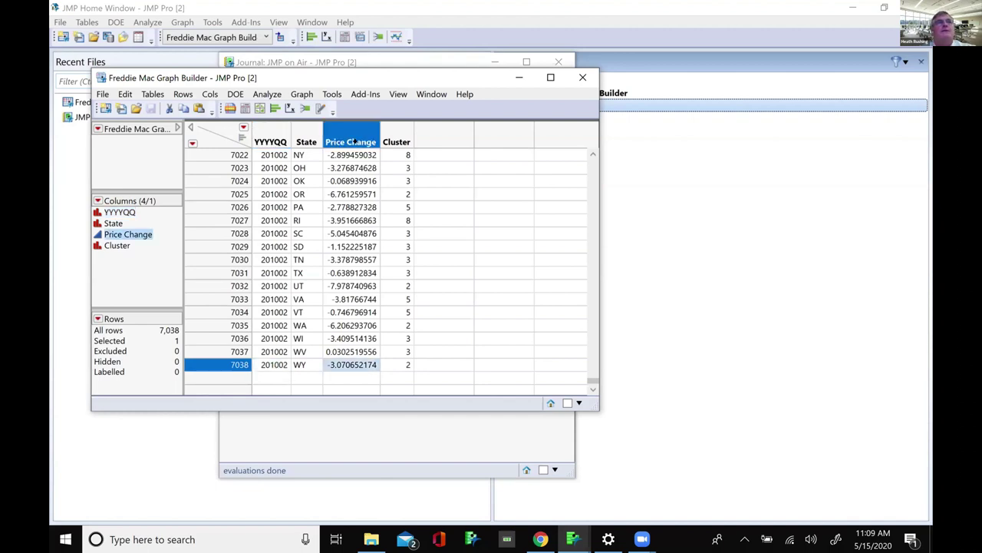
{"action": "left_click", "coordinate": [405, 132]}
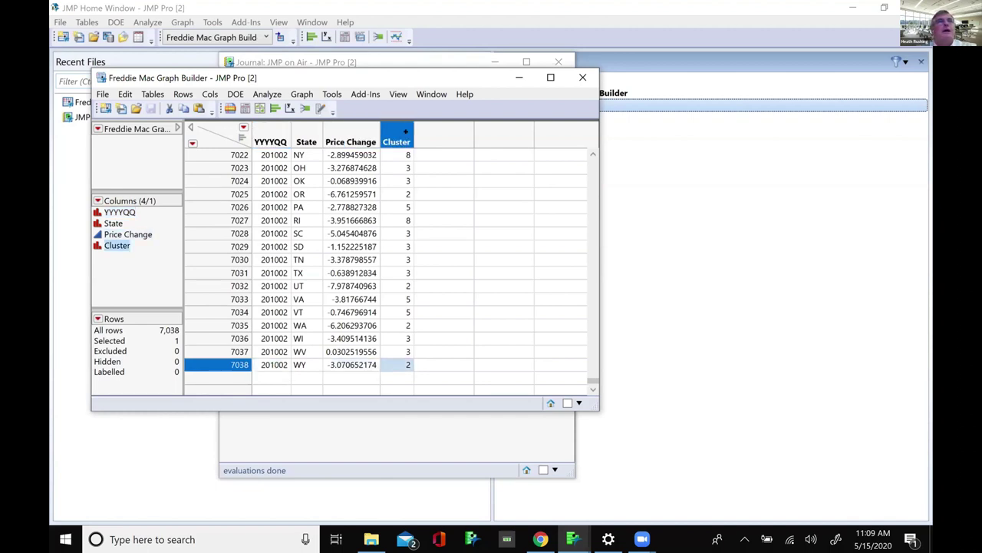
{"action": "left_click", "coordinate": [216, 147]}
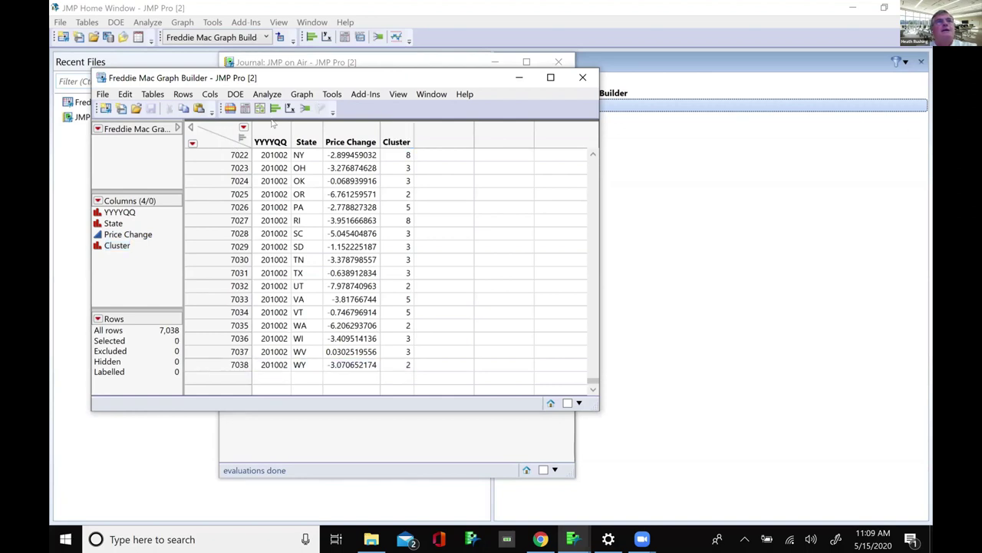
- Build a Graph Builder map with State as the map shape, colored by Price Change
{"action": "left_click", "coordinate": [301, 94]}
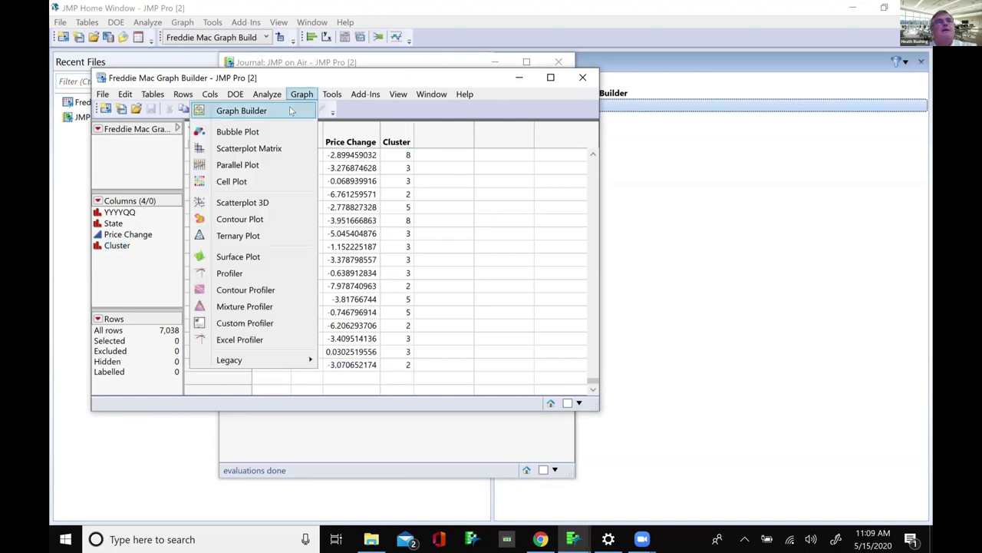
{"action": "left_click", "coordinate": [295, 110]}
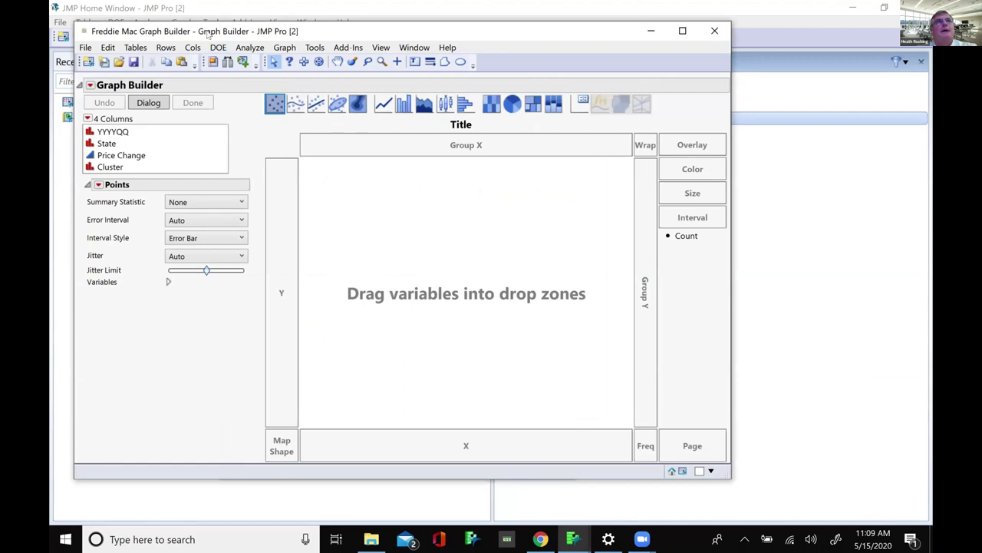
{"action": "left_click_drag", "start_coordinate": [166, 194], "coordinate": [318, 495]}
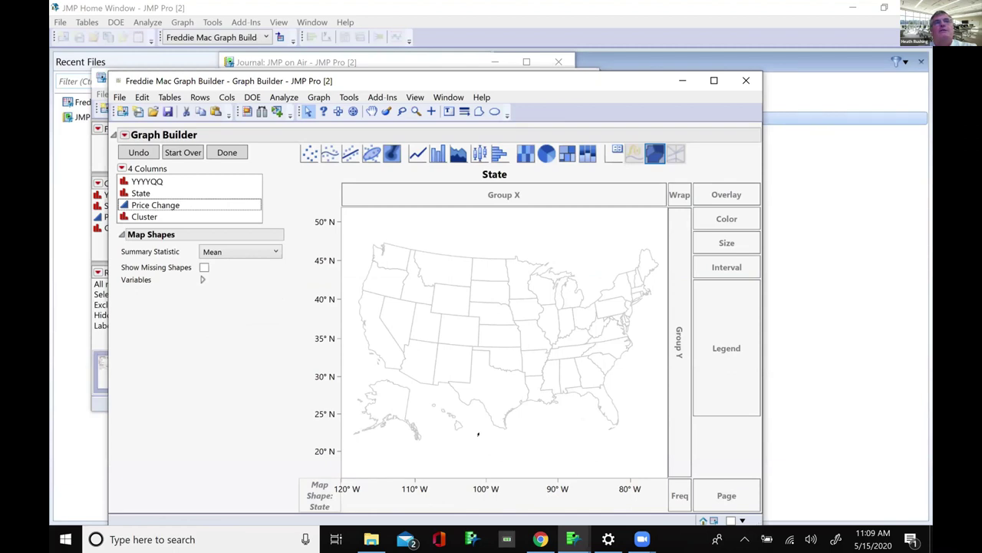
{"action": "left_click", "coordinate": [209, 205]}
{"action": "left_click_drag", "start_coordinate": [264, 234], "coordinate": [451, 308]}
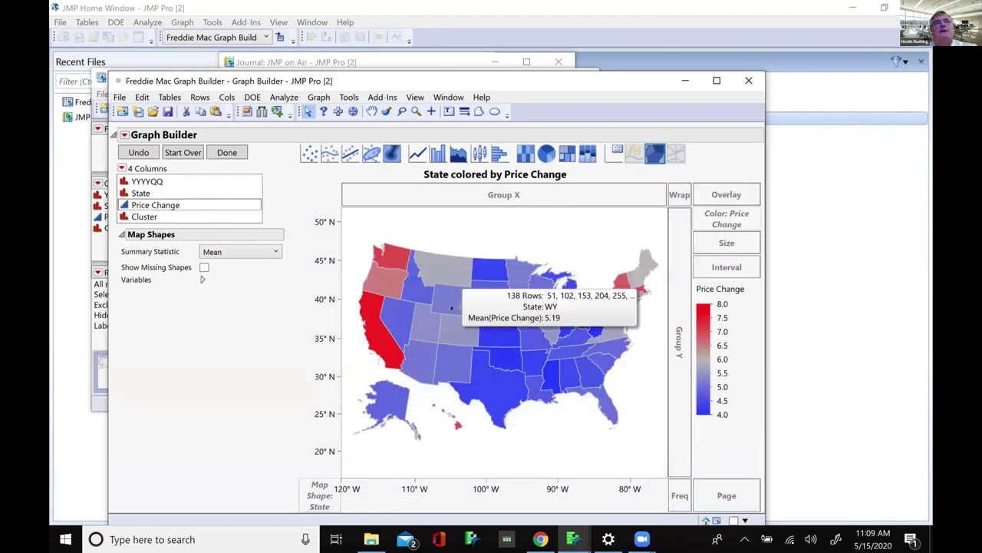
- Set the Simple Earth image as the state map's background with Alaska and Hawaii in their geographic positions, and close the graph
{"action": "left_click_drag", "start_coordinate": [378, 482], "coordinate": [529, 482]}
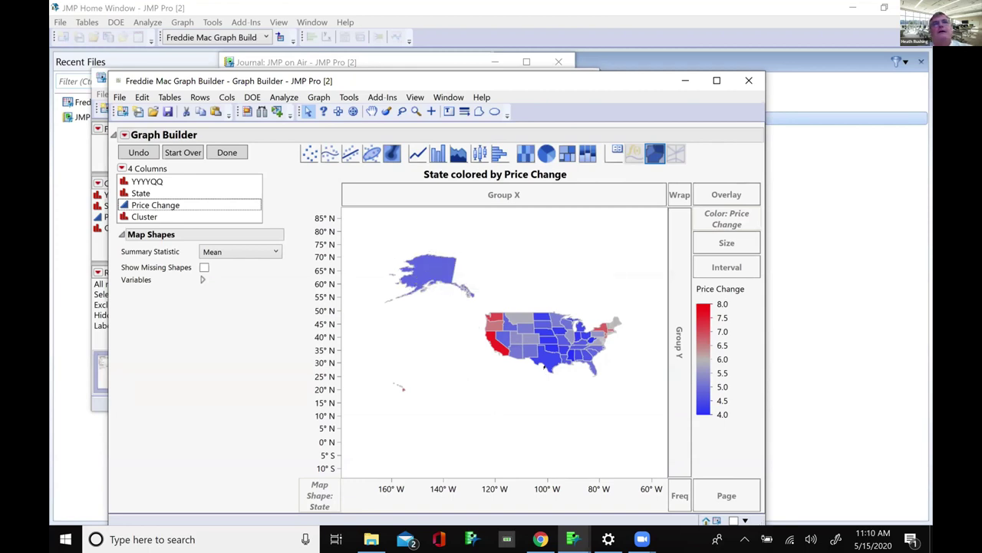
{"action": "right_click", "coordinate": [323, 340]}
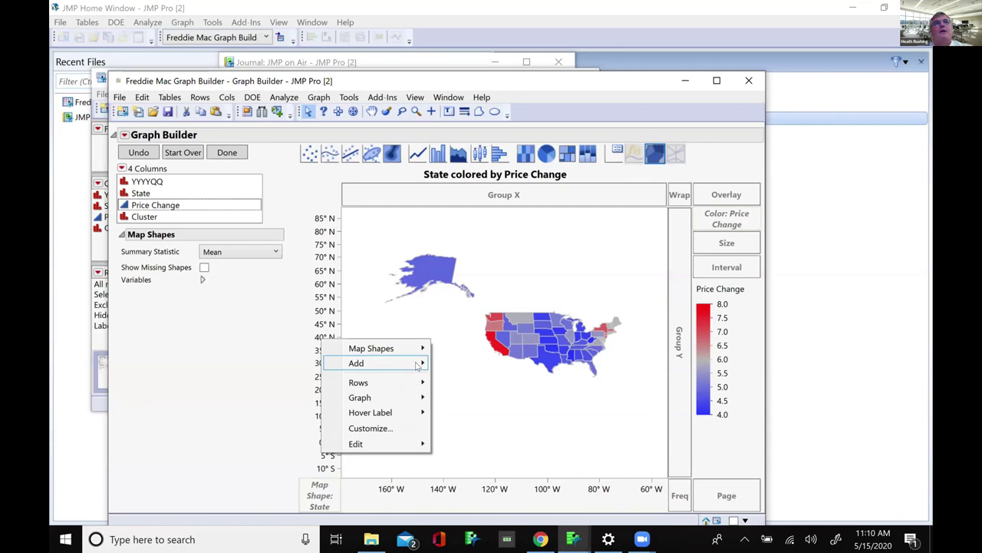
{"action": "mouse_move", "coordinate": [414, 397]}
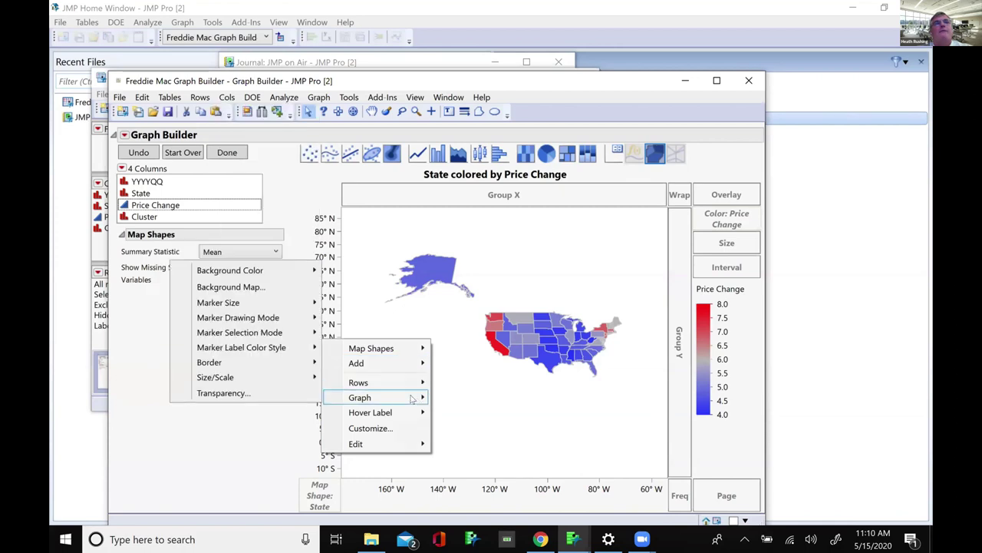
{"action": "left_click", "coordinate": [302, 288]}
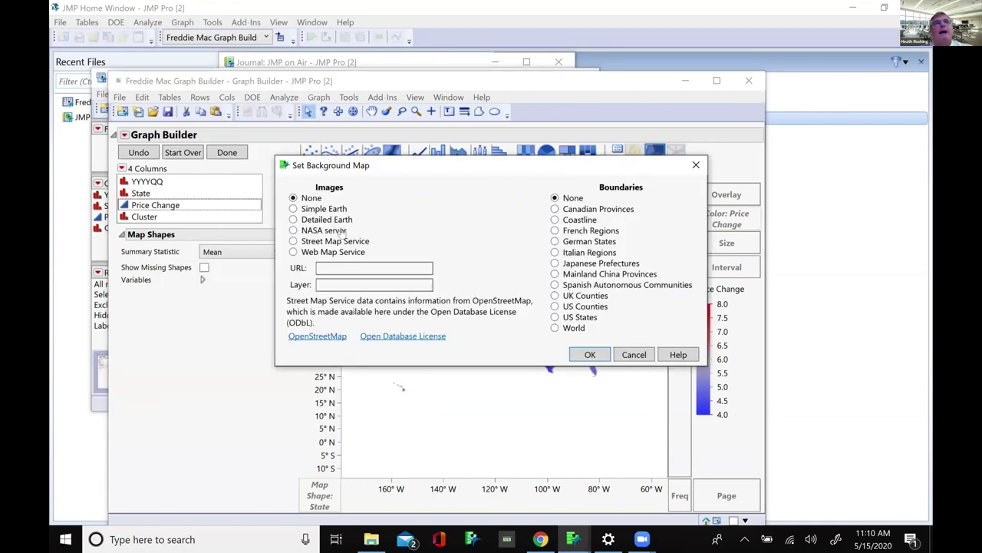
{"action": "left_click", "coordinate": [326, 210]}
{"action": "left_click", "coordinate": [593, 356]}
{"action": "mouse_move", "coordinate": [599, 331]}
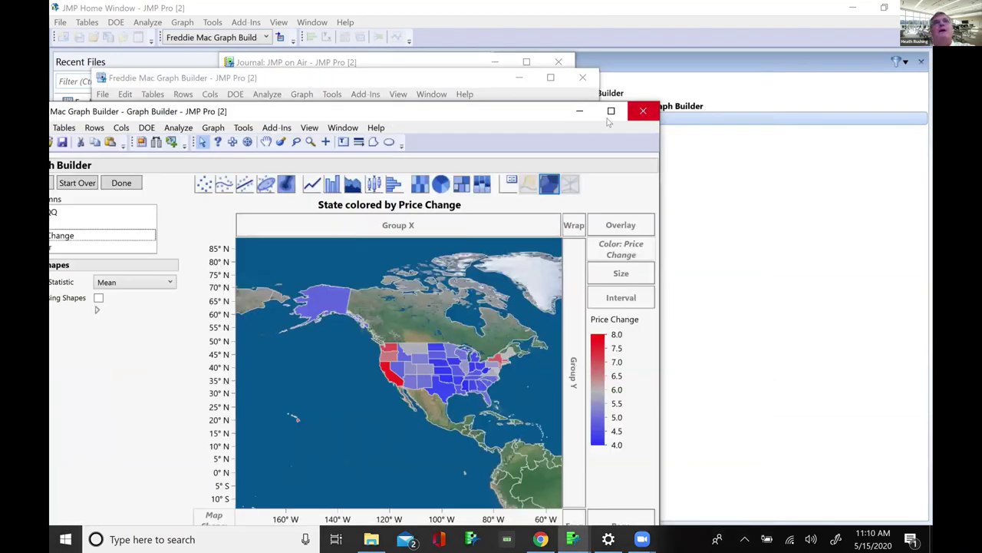
{"action": "left_click", "coordinate": [639, 110]}
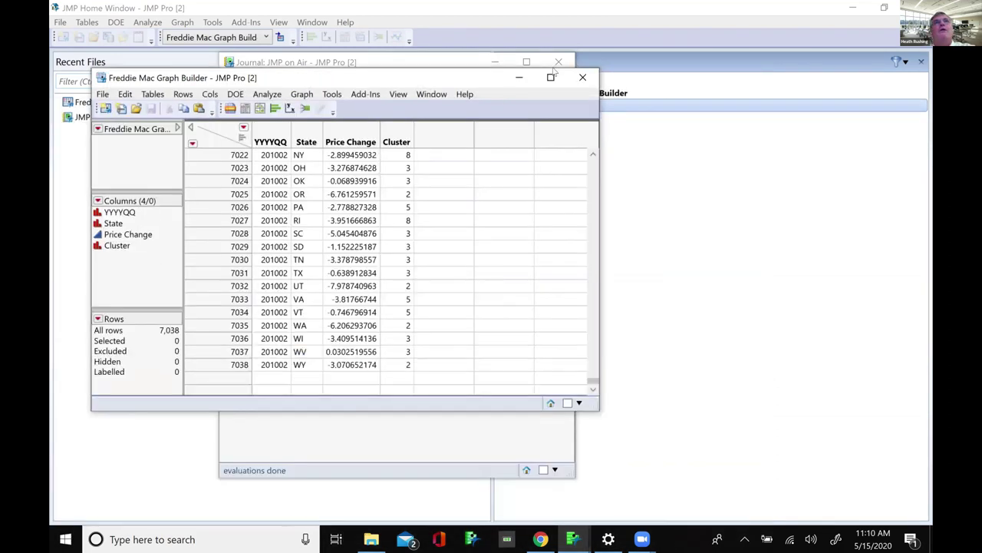
- Try to clear the open windows with Delete All, Save None in the journal, and open the Plate 96Wells-Graph table
{"action": "left_click", "coordinate": [359, 63]}
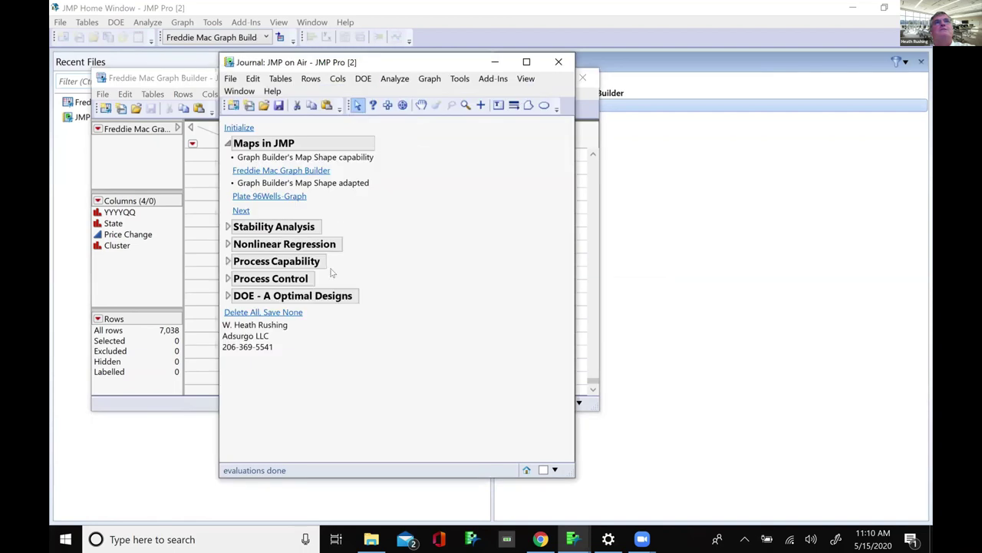
{"action": "left_click", "coordinate": [286, 311]}
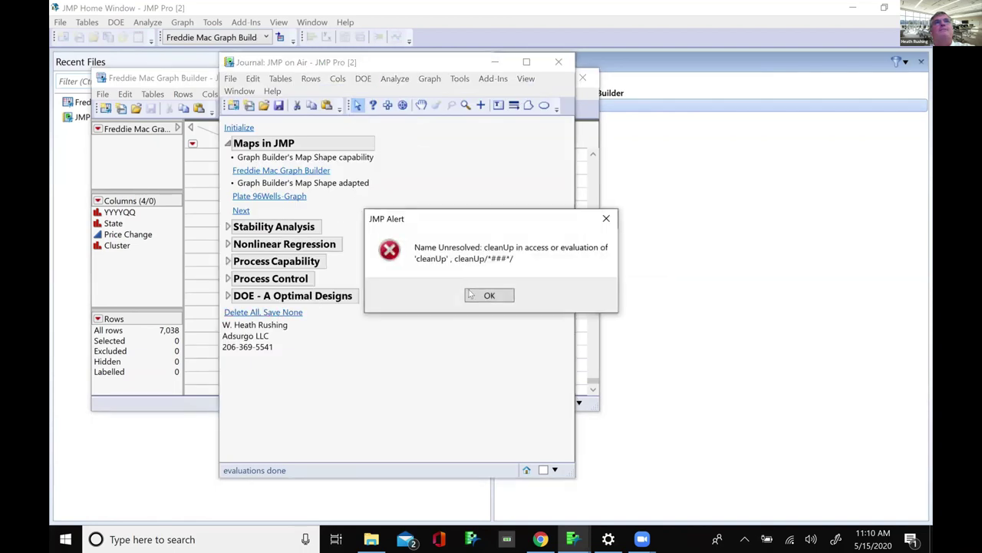
{"action": "left_click", "coordinate": [480, 294]}
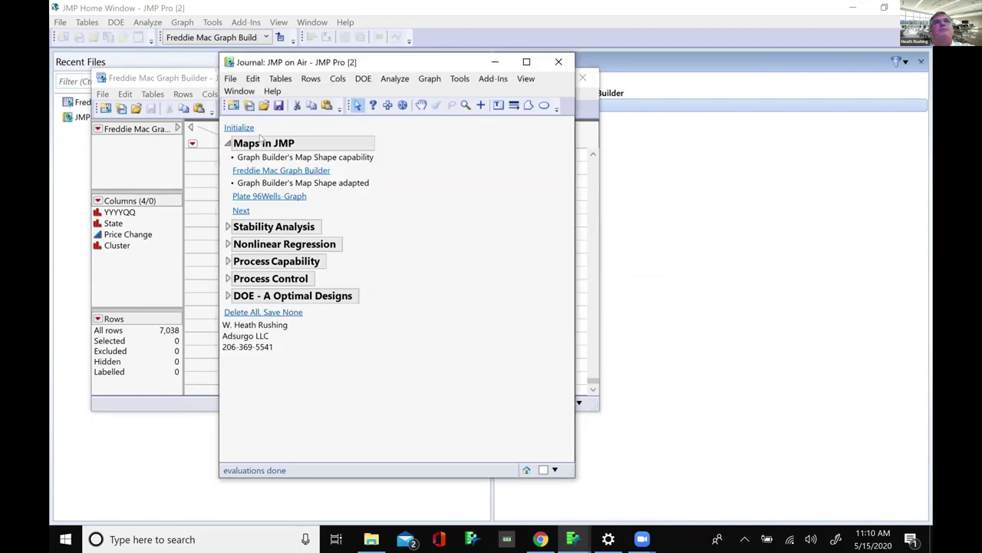
{"action": "left_click", "coordinate": [281, 198]}
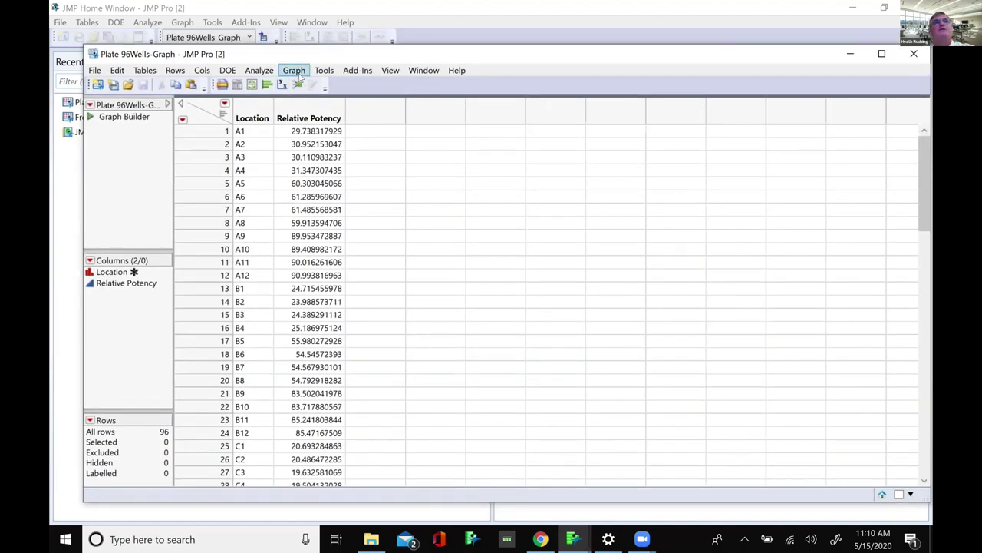
- Build a Graph Builder map of the plate with Location as the map shape, colored by Relative Potency
{"action": "left_click", "coordinate": [294, 70]}
{"action": "left_click", "coordinate": [302, 86]}
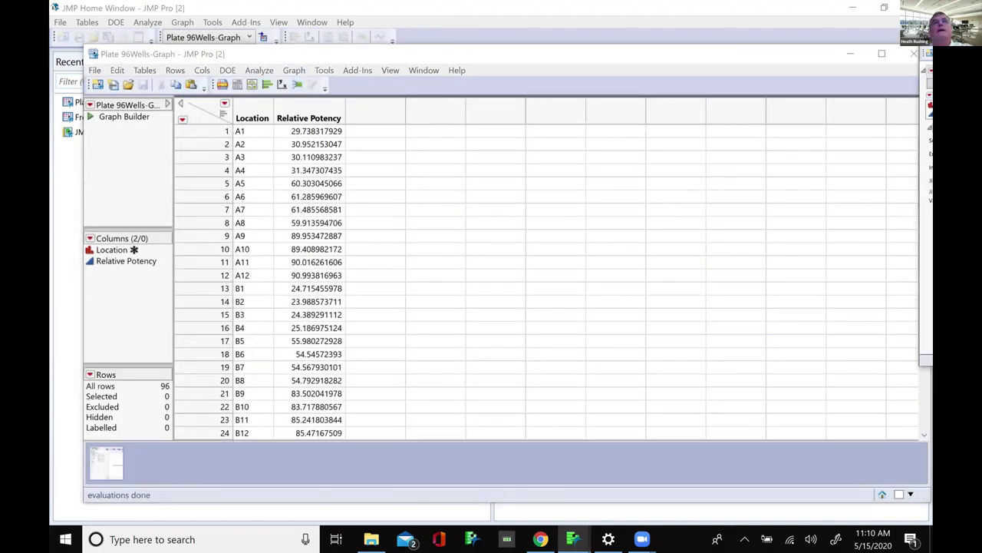
{"action": "left_click_drag", "start_coordinate": [229, 207], "coordinate": [358, 513]}
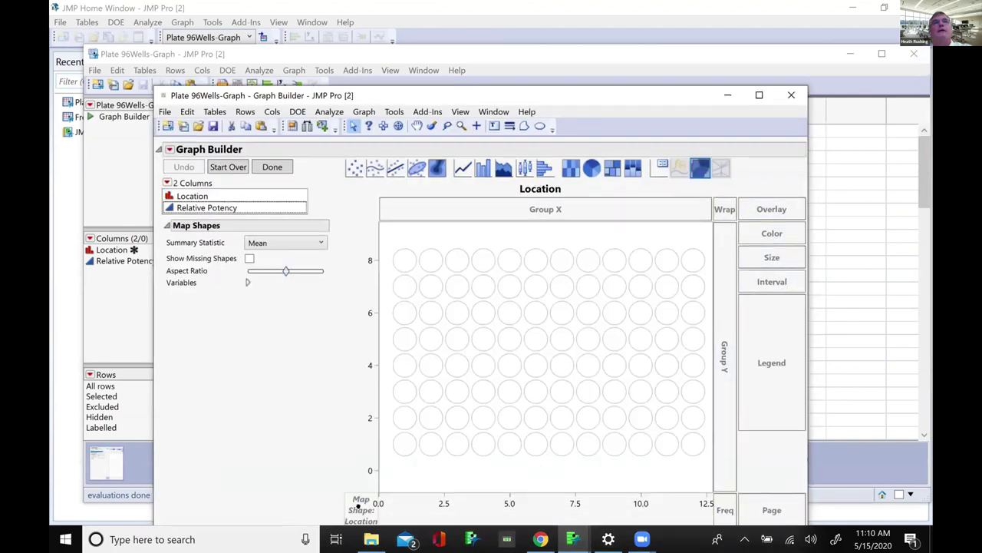
{"action": "left_click_drag", "start_coordinate": [237, 208], "coordinate": [510, 313]}
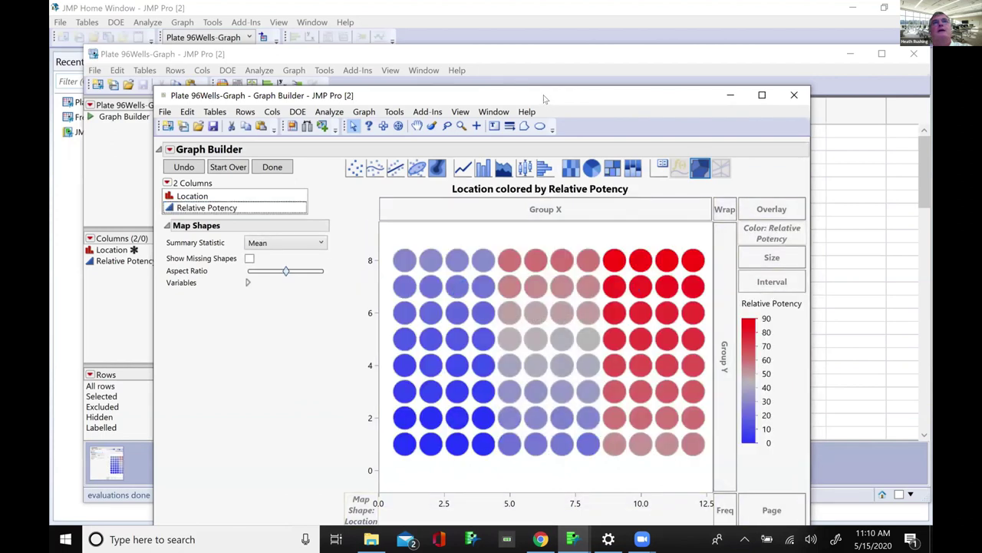
{"action": "left_click_drag", "start_coordinate": [541, 99], "coordinate": [497, 72]}
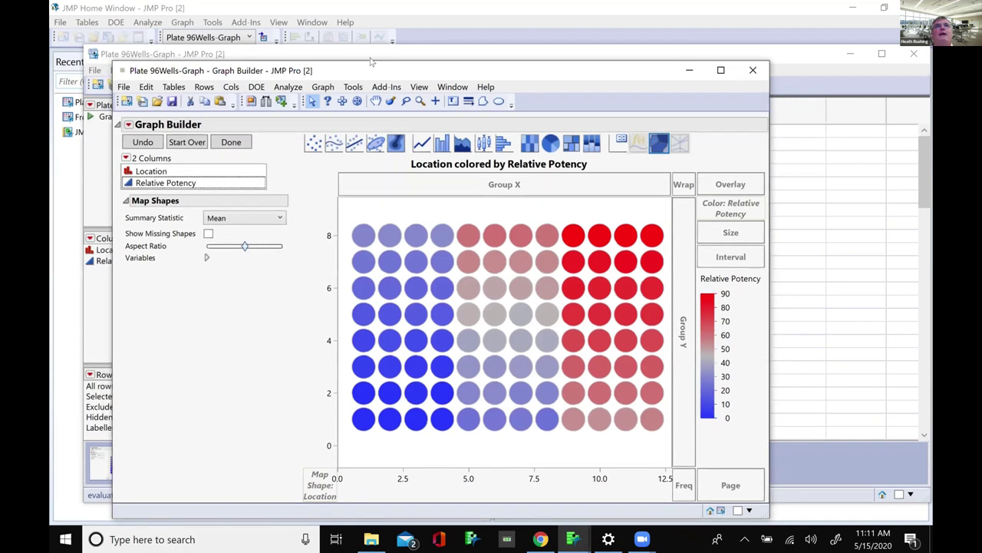
- Set the Location column of the plate table as a label column and return to the plate map
{"action": "left_click", "coordinate": [96, 261]}
{"action": "right_click", "coordinate": [112, 255]}
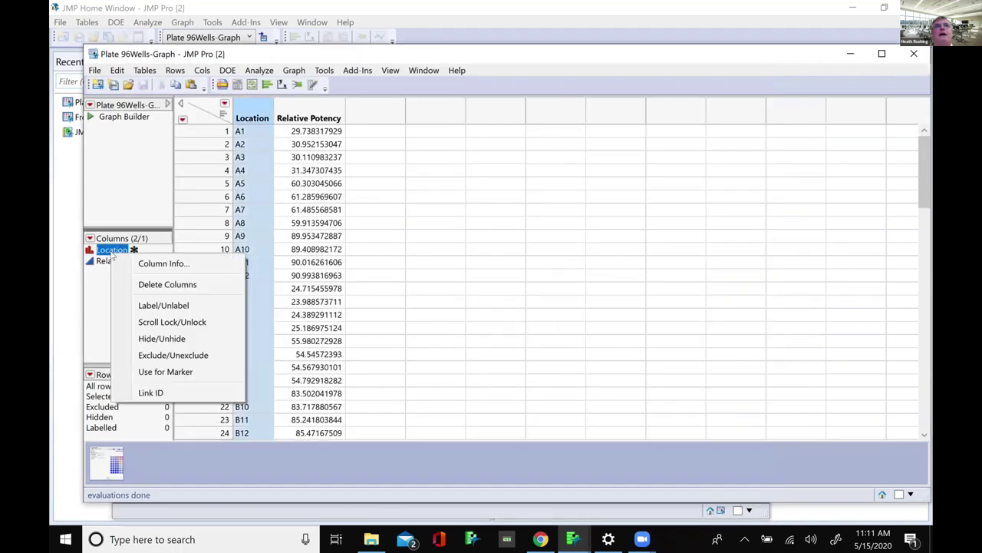
{"action": "left_click", "coordinate": [163, 305]}
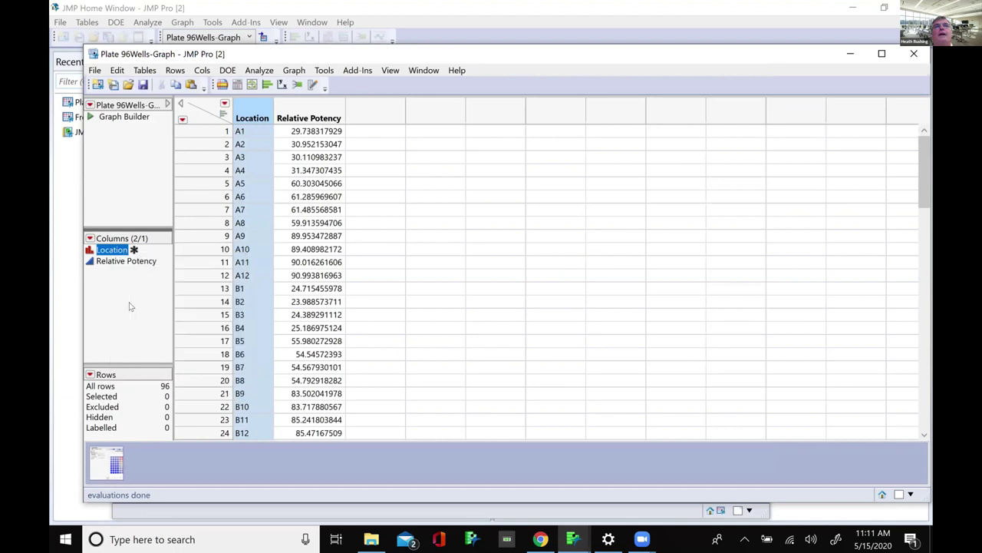
{"action": "left_click", "coordinate": [106, 463]}
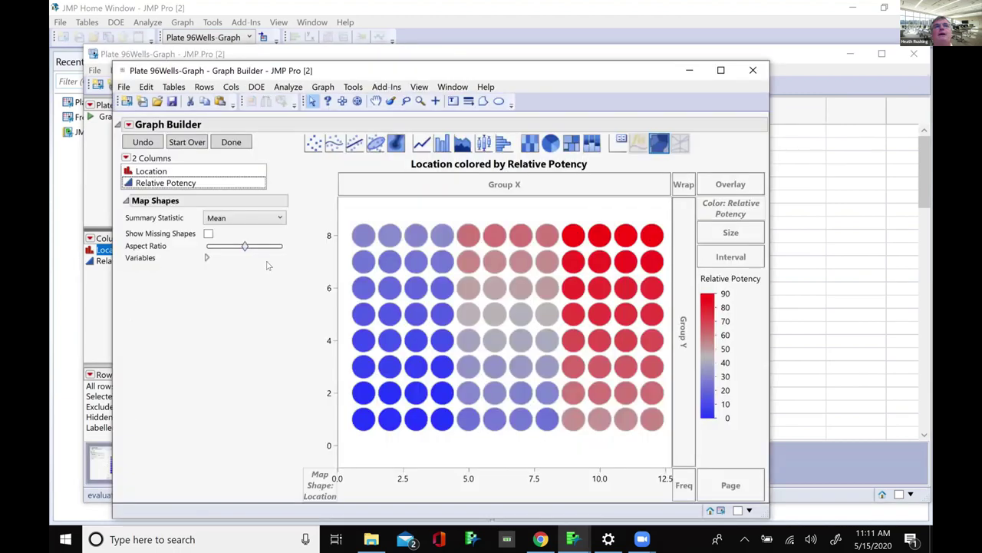
- Label the rows of all wells in the plate map and clear the selection
{"action": "left_click_drag", "start_coordinate": [346, 223], "coordinate": [658, 442]}
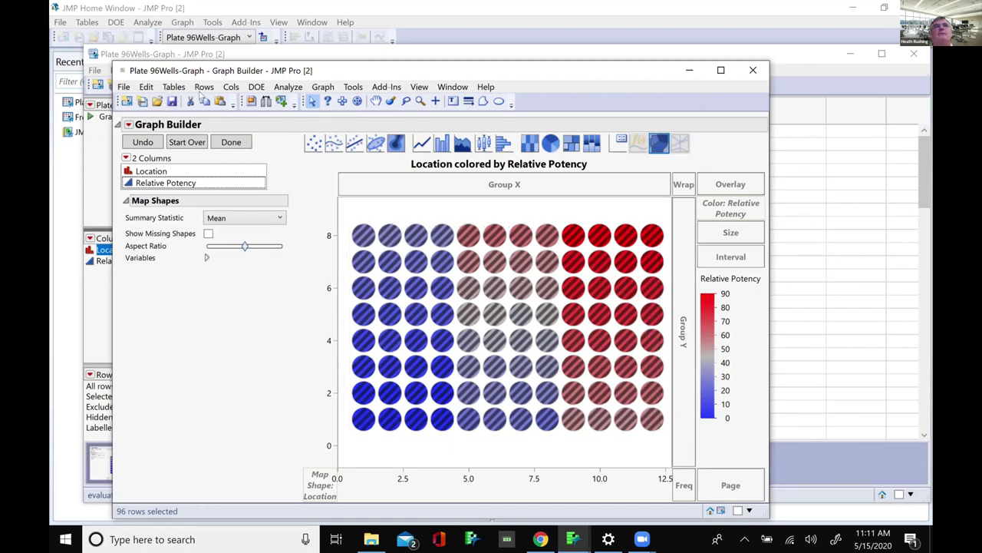
{"action": "left_click", "coordinate": [202, 87]}
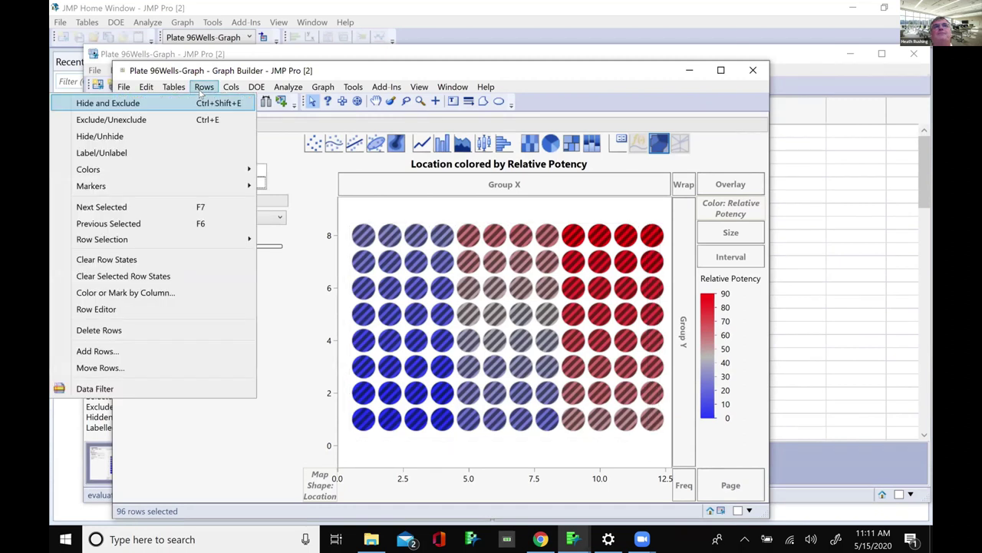
{"action": "left_click", "coordinate": [192, 151]}
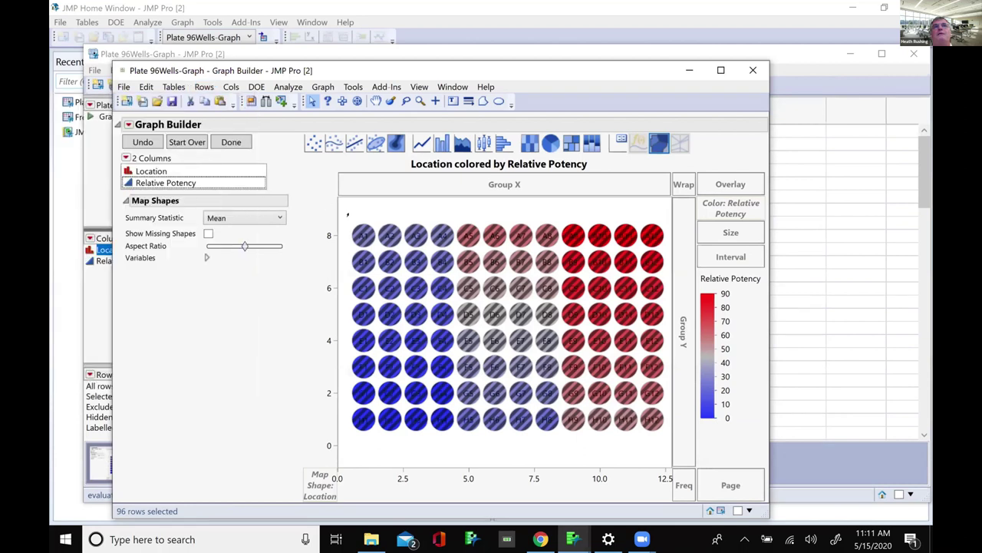
{"action": "left_click", "coordinate": [346, 215]}
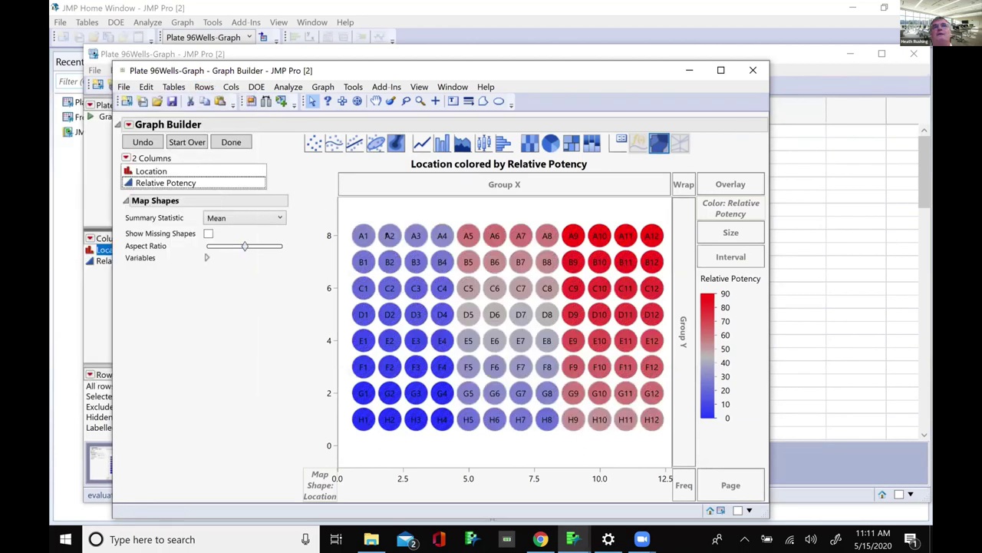
{"action": "mouse_move", "coordinate": [389, 236]}
{"action": "left_click_drag", "start_coordinate": [543, 73], "coordinate": [493, 79]}
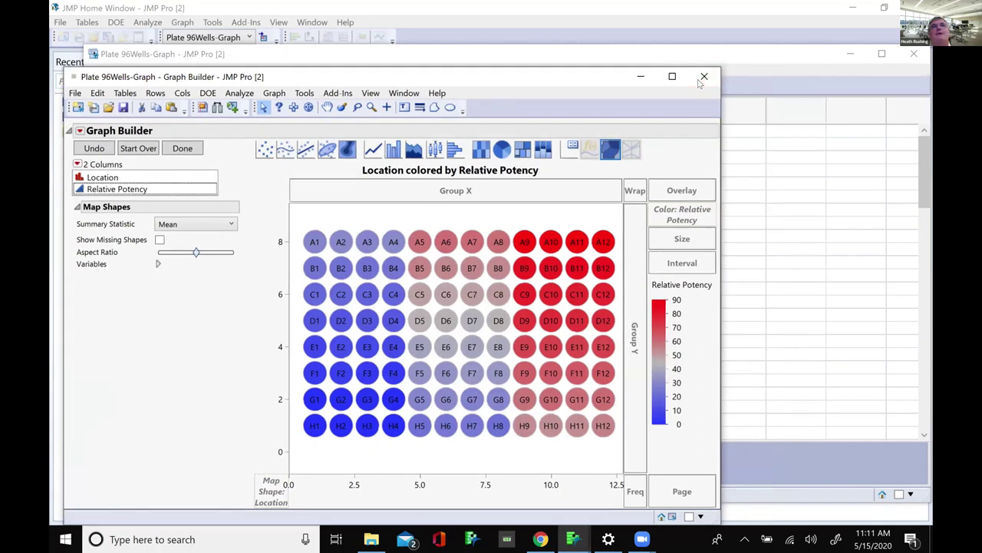
- Return to the JMP on Air journal, delete all open tables without saving, and advance to the Stability Analysis section
{"action": "left_click", "coordinate": [194, 11]}
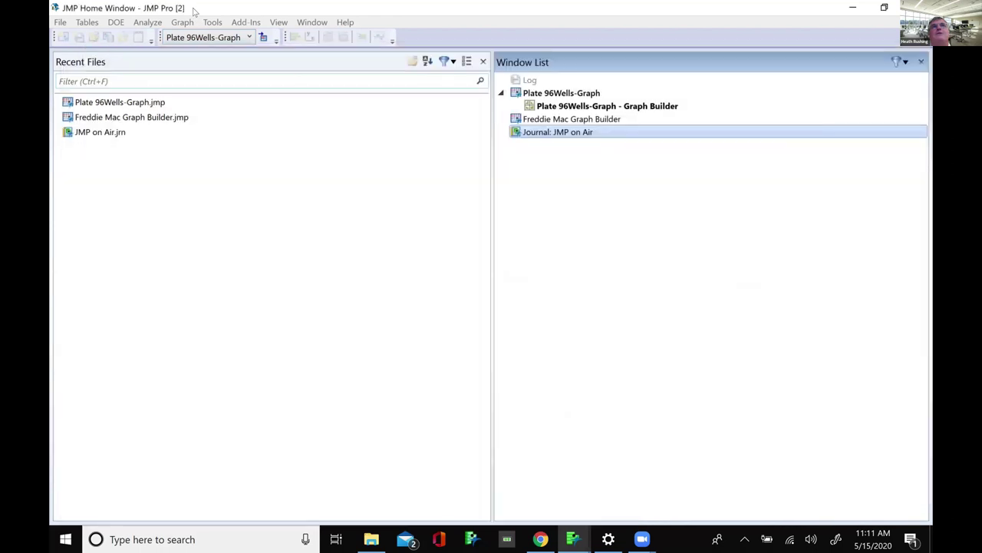
{"action": "double_click", "coordinate": [552, 132]}
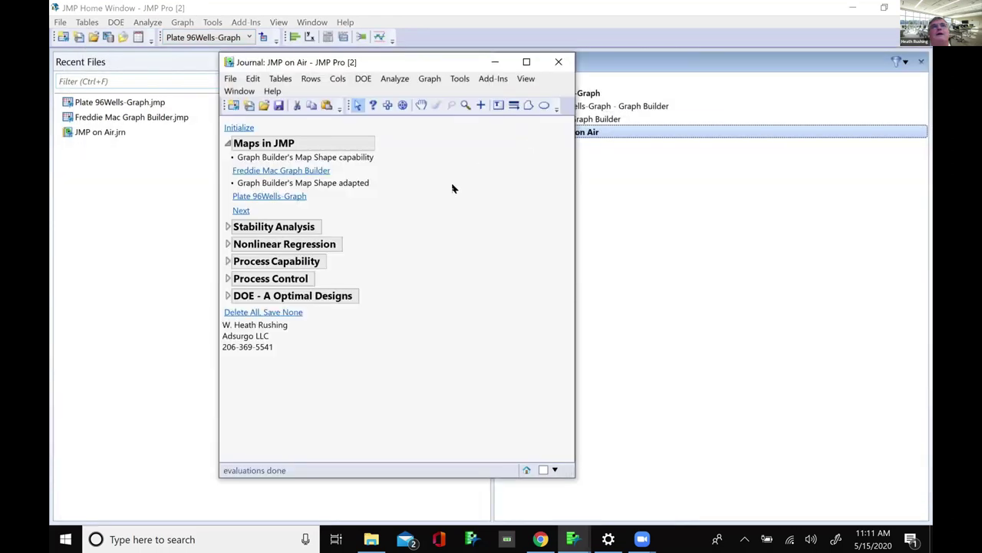
{"action": "left_click", "coordinate": [297, 314]}
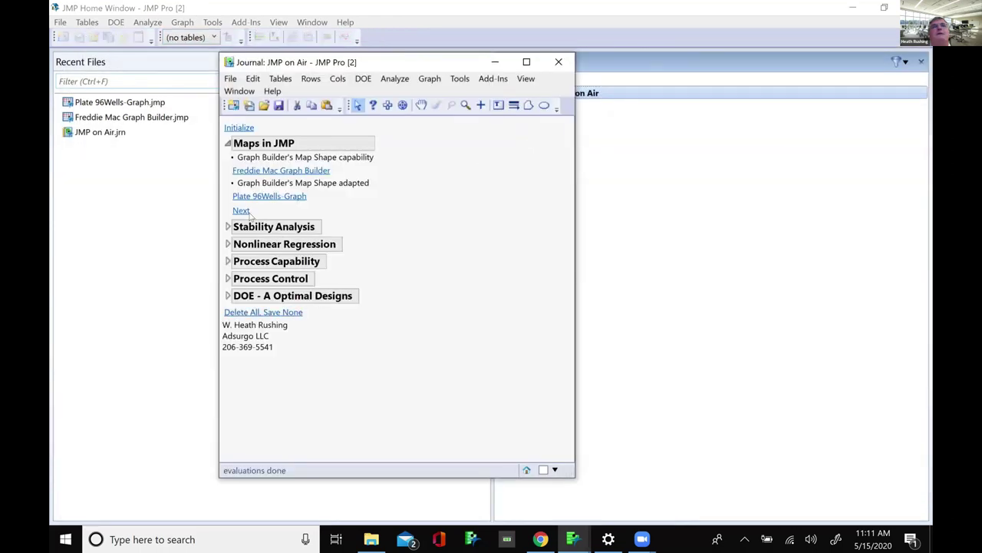
{"action": "left_click", "coordinate": [244, 215]}
{"action": "left_click_drag", "start_coordinate": [356, 67], "coordinate": [349, 70]}
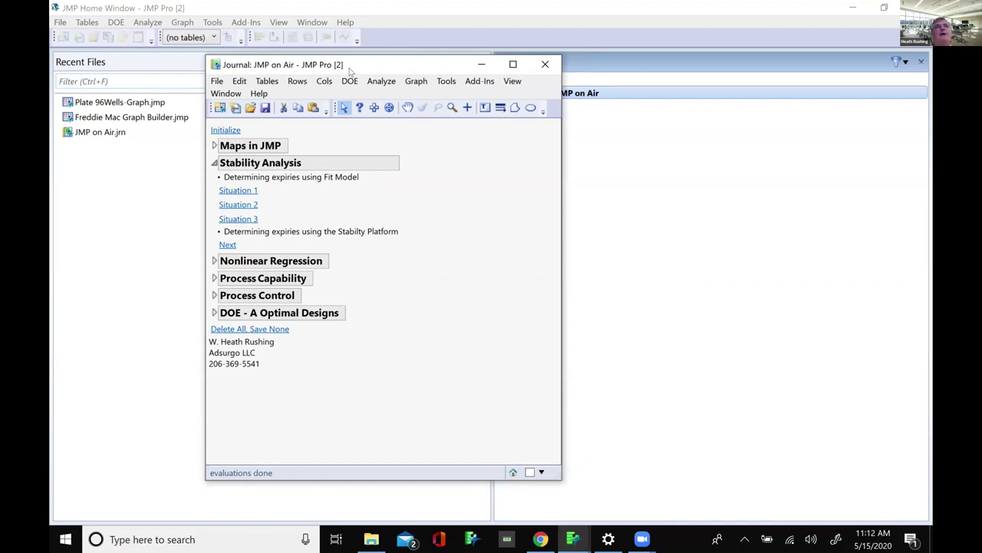
- Search the computer for q1e and open the Q1E PDF in Adobe Acrobat
{"action": "left_click", "coordinate": [129, 539]}
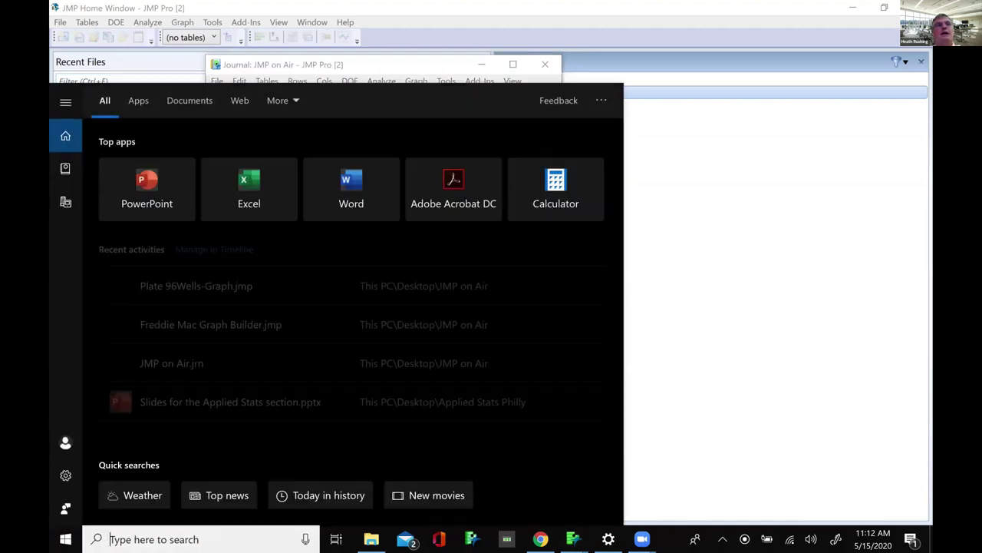
{"action": "type", "text": "q1e"}
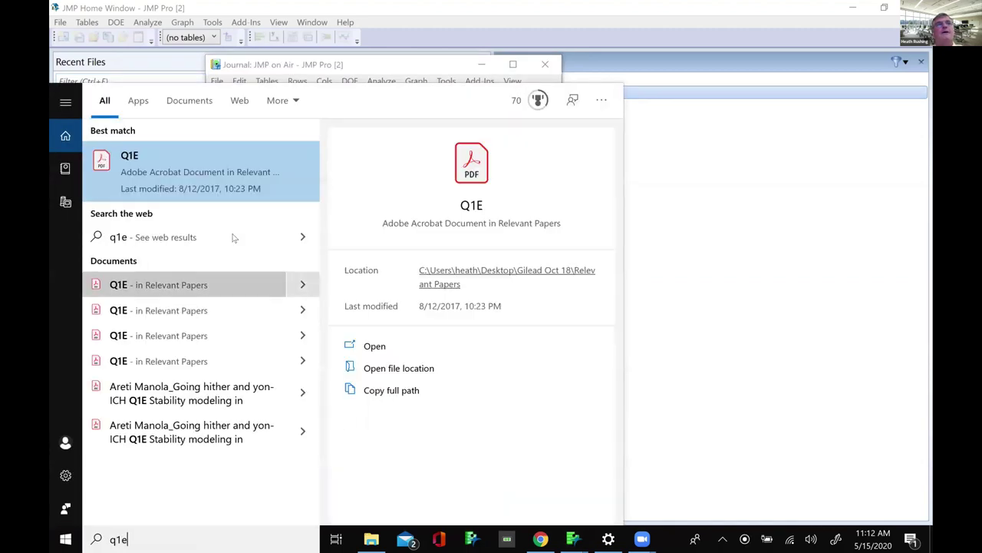
{"action": "left_click", "coordinate": [221, 191]}
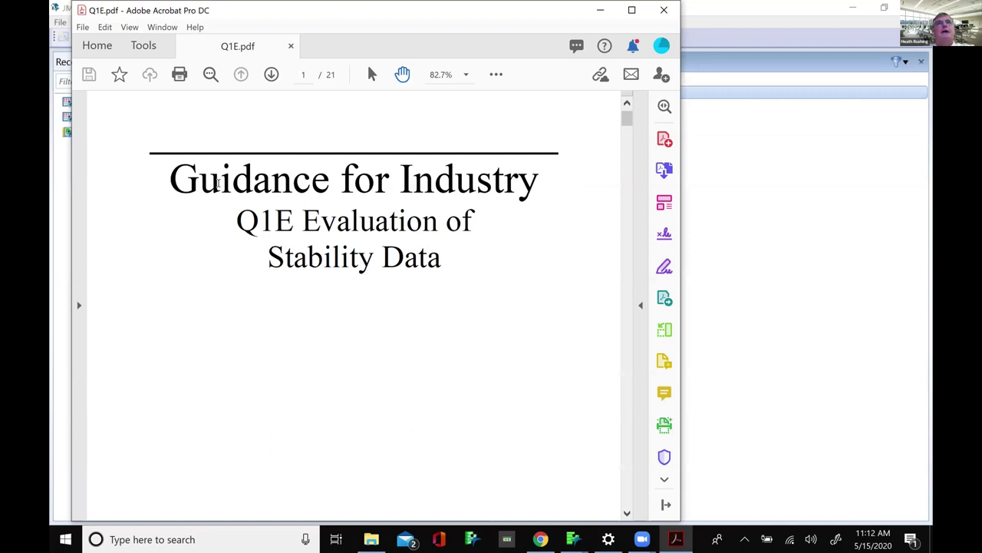
- Find the second occurrence of .25 in the Q1E guidance, read the batch poolability section, and minimize the document
{"action": "left_click", "coordinate": [105, 27]}
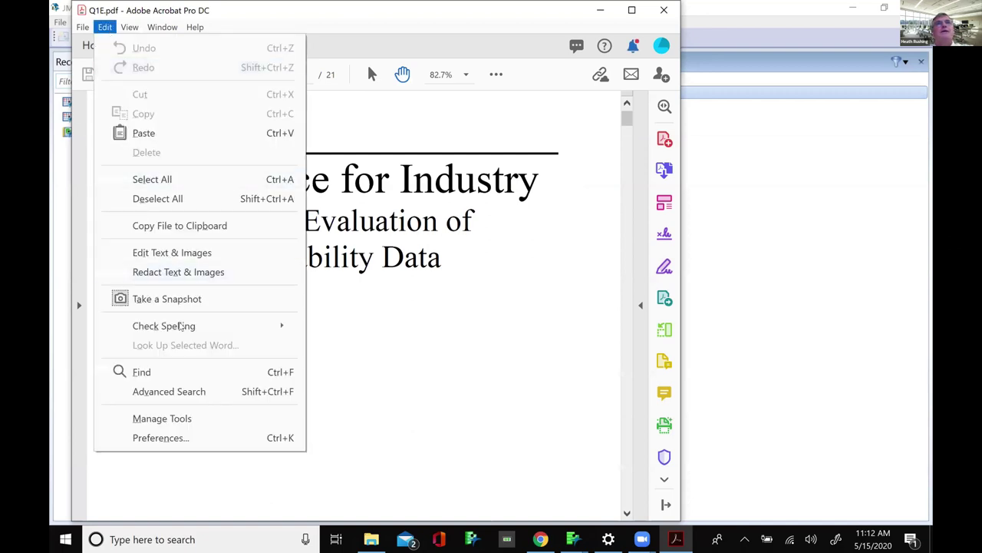
{"action": "left_click", "coordinate": [141, 371]}
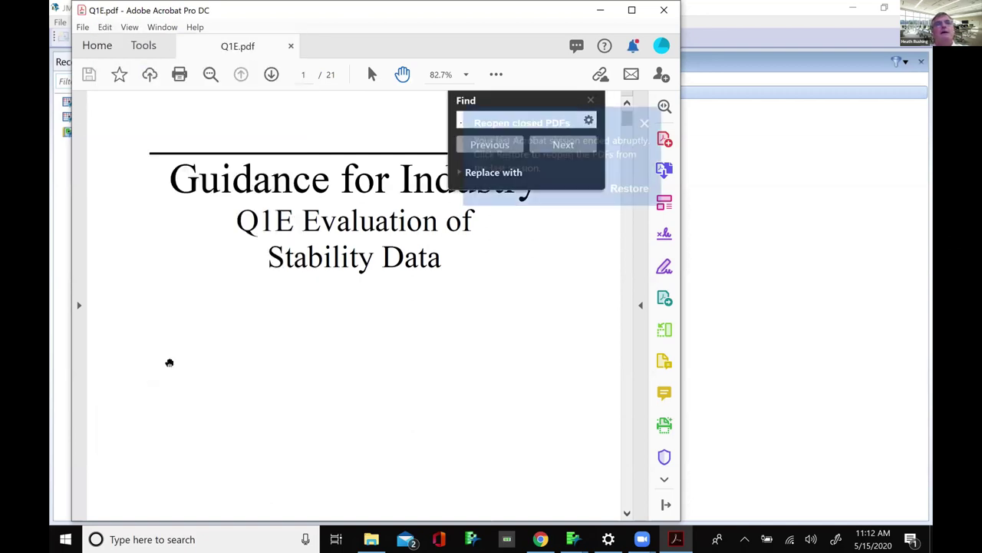
{"action": "type", "text": ".25"}
{"action": "key", "text": "Return"}
{"action": "key", "text": "Return"}
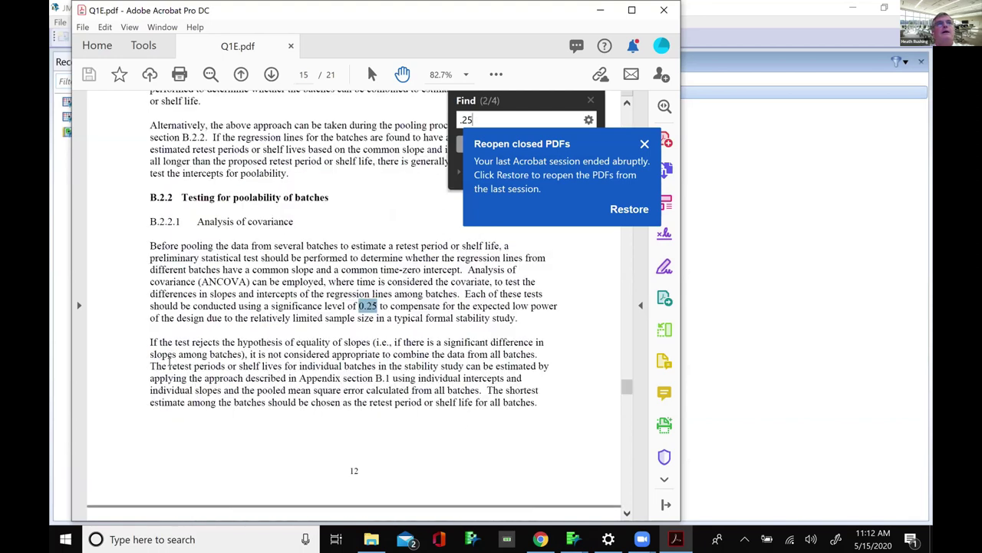
{"action": "left_click", "coordinate": [644, 144]}
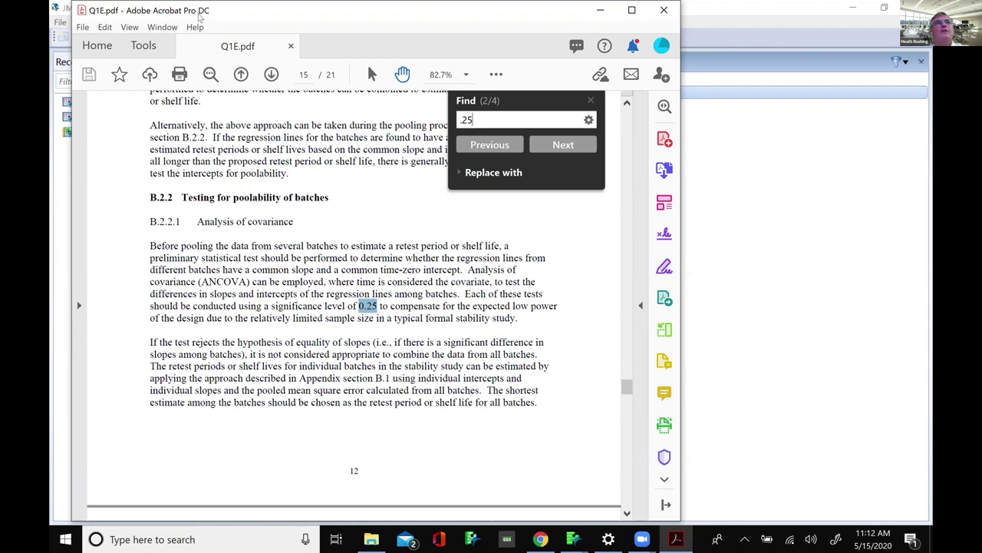
{"action": "left_click_drag", "start_coordinate": [198, 16], "coordinate": [201, 72]}
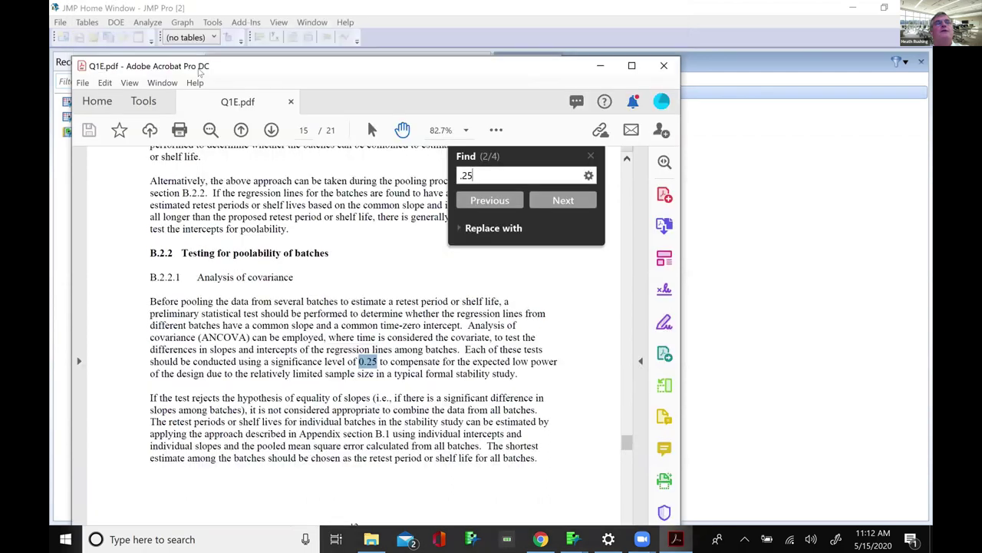
{"action": "left_click", "coordinate": [600, 69]}
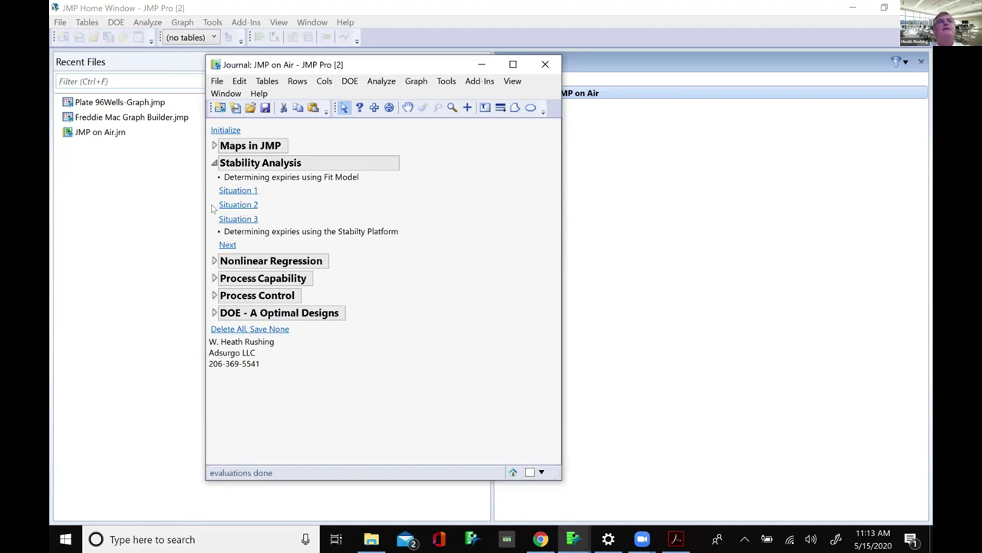
- Open the Situation 1 table from the journal and run Fit Y by X with Rel Potency as response and Month as factor
{"action": "left_click", "coordinate": [228, 221]}
{"action": "left_click", "coordinate": [244, 192]}
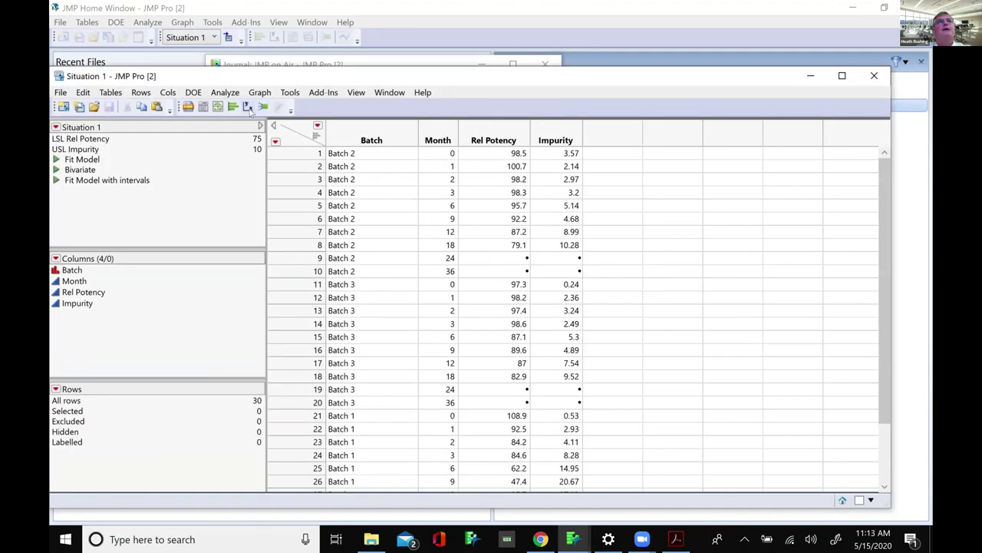
{"action": "left_click", "coordinate": [248, 107]}
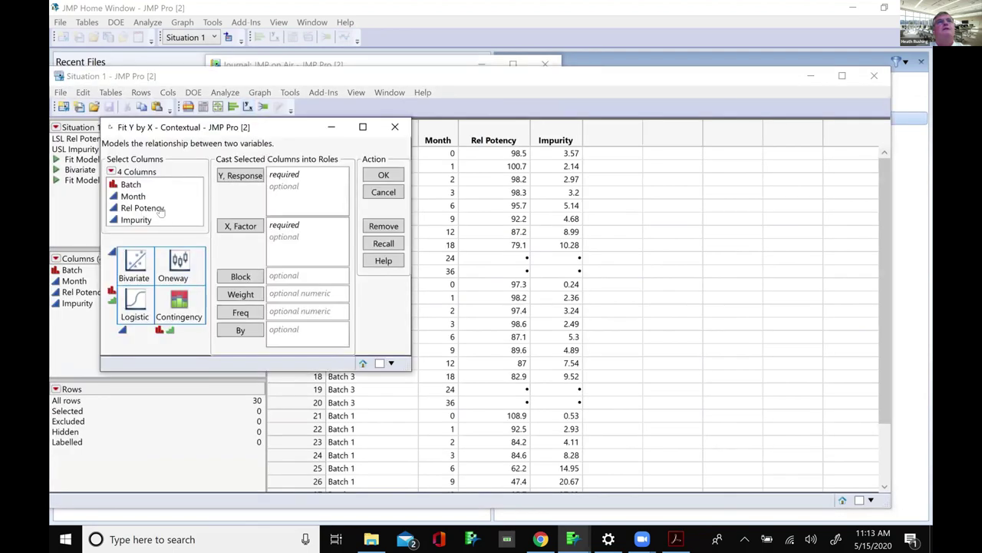
{"action": "left_click", "coordinate": [161, 210]}
{"action": "left_click", "coordinate": [234, 180]}
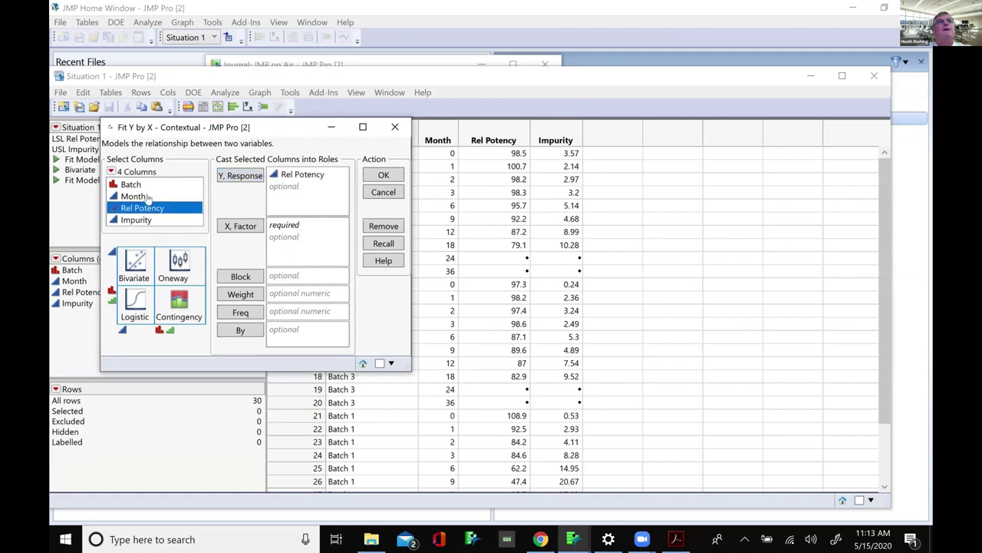
{"action": "left_click", "coordinate": [146, 197]}
{"action": "left_click", "coordinate": [220, 224]}
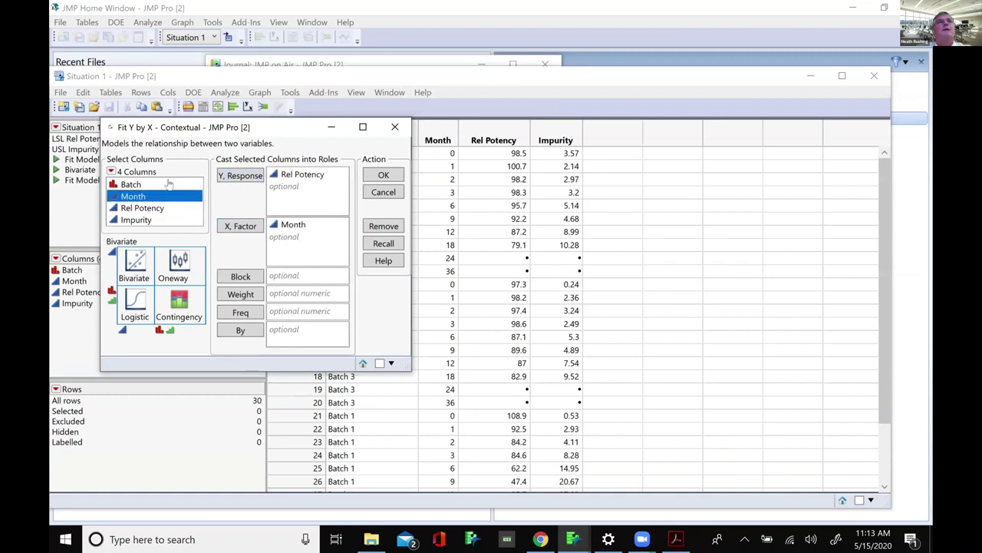
{"action": "left_click", "coordinate": [370, 176]}
- Color the points of the Rel Potency by Month plot by Batch using a row legend
{"action": "right_click", "coordinate": [277, 221]}
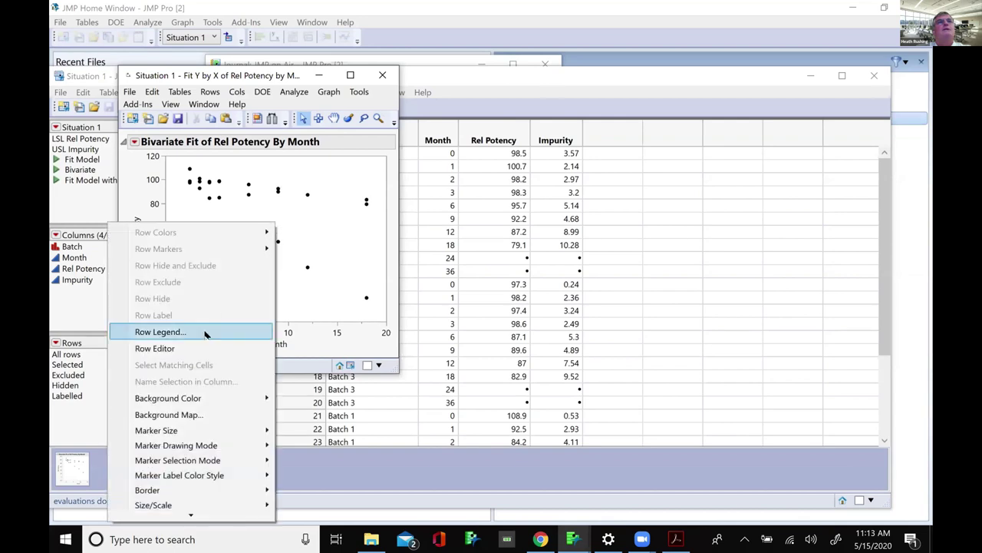
{"action": "left_click", "coordinate": [205, 332]}
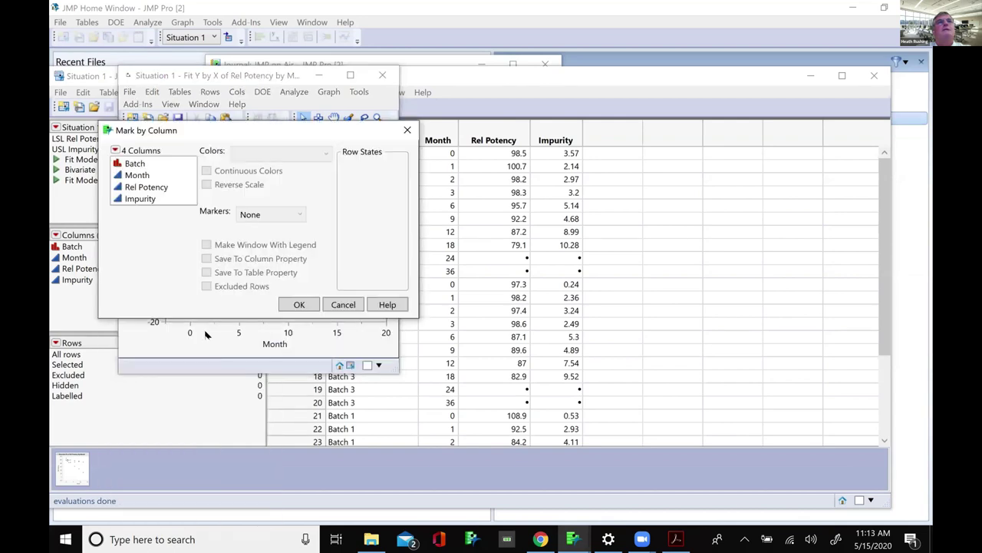
{"action": "left_click", "coordinate": [152, 165]}
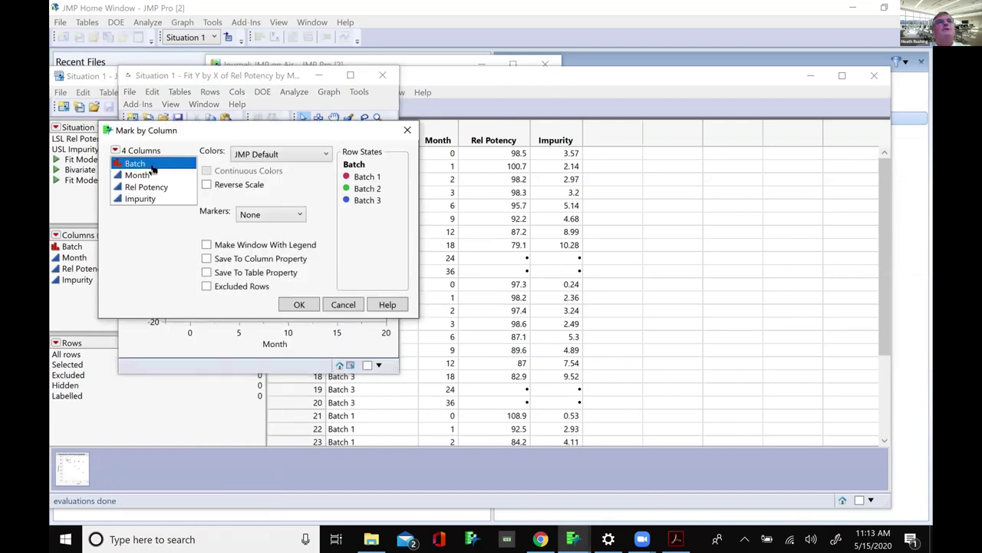
{"action": "left_click", "coordinate": [300, 305]}
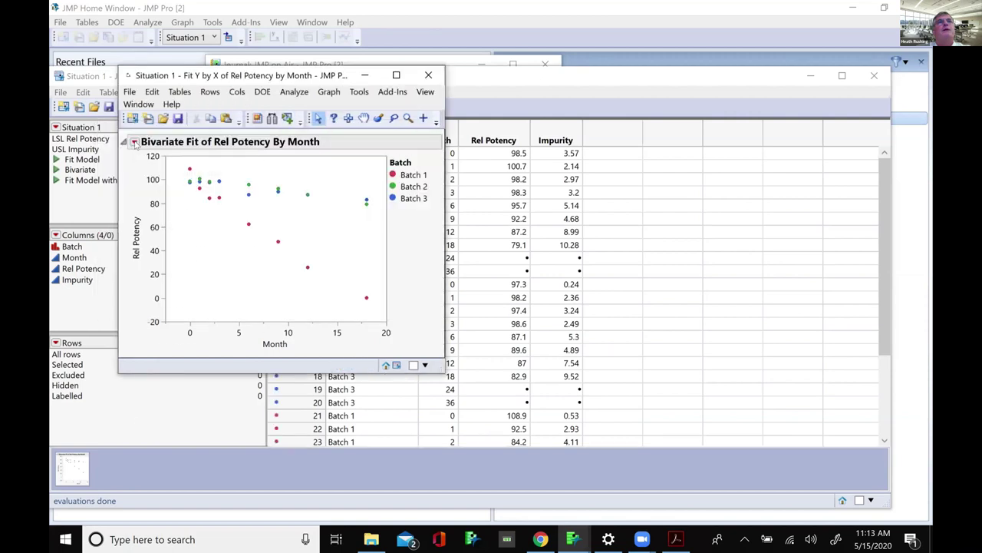
- Group the bivariate analysis of Rel Potency by Month by the Batch column
{"action": "left_click", "coordinate": [135, 142]}
{"action": "left_click", "coordinate": [201, 366]}
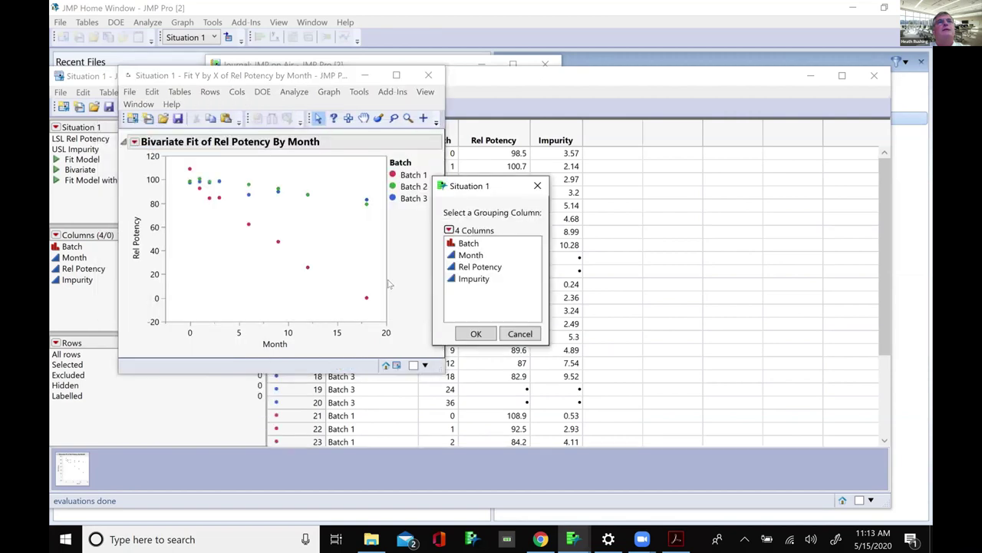
{"action": "left_click", "coordinate": [460, 242]}
{"action": "left_click", "coordinate": [475, 334]}
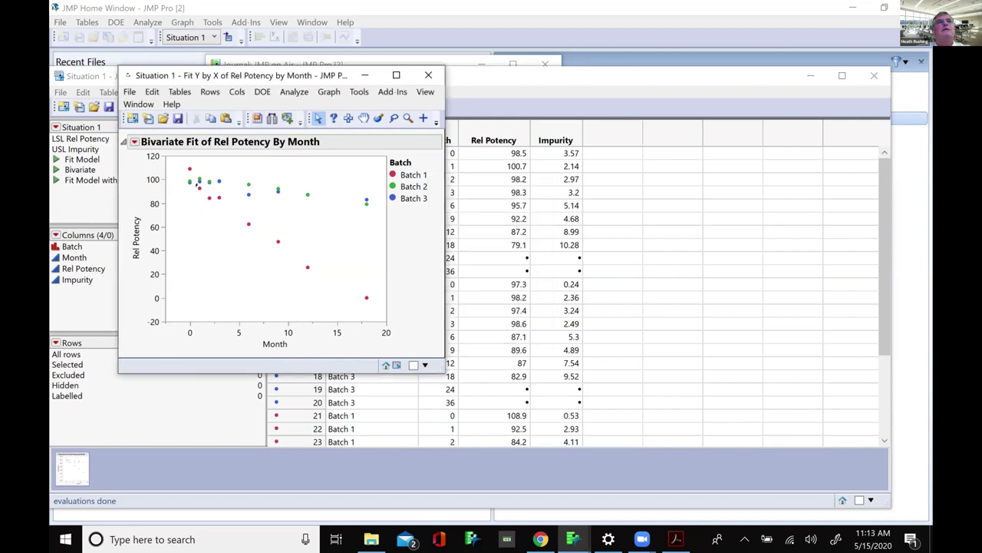
- Fit a straight line to each batch in the bivariate plot and collapse all the linear fit reports
{"action": "left_click", "coordinate": [134, 141]}
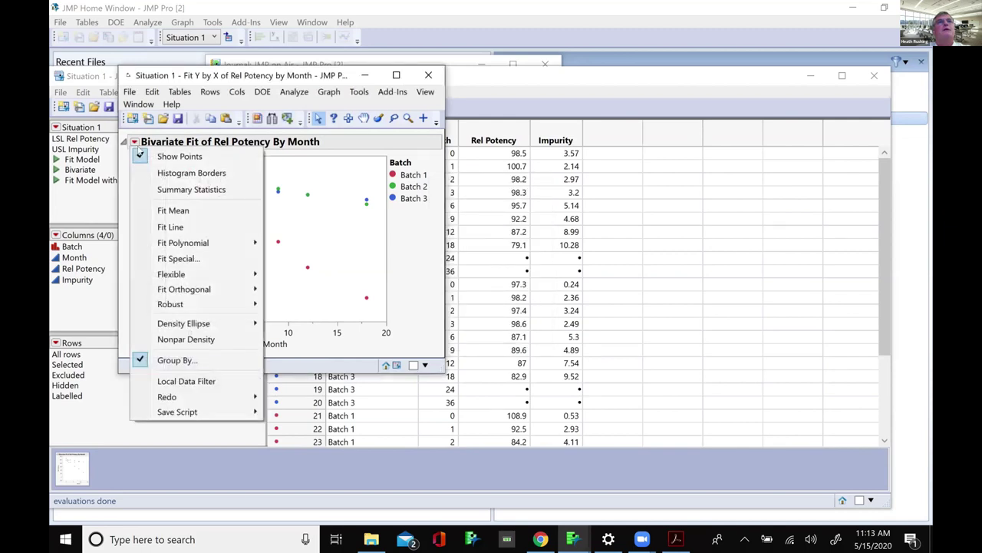
{"action": "left_click", "coordinate": [166, 226]}
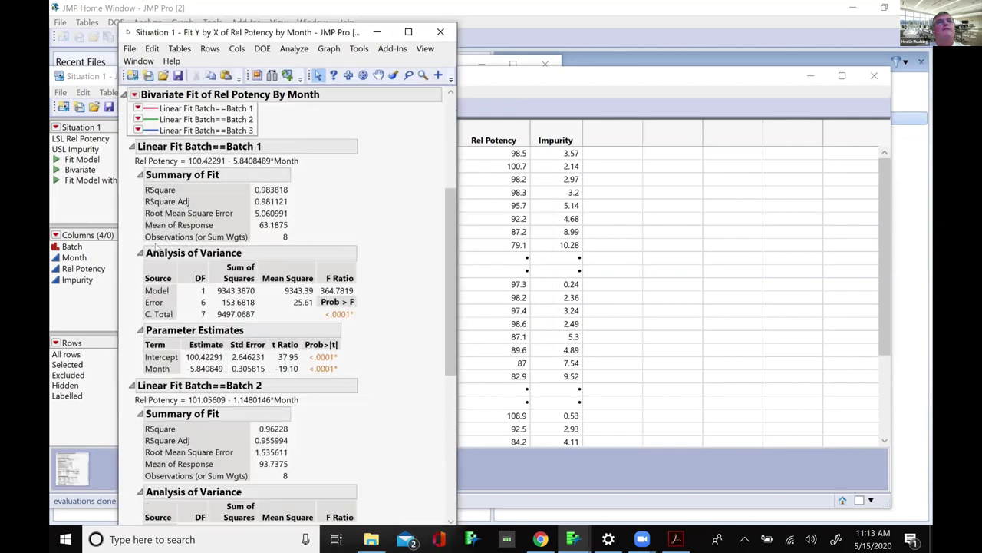
{"action": "left_click", "coordinate": [132, 146], "text": "ctrl"}
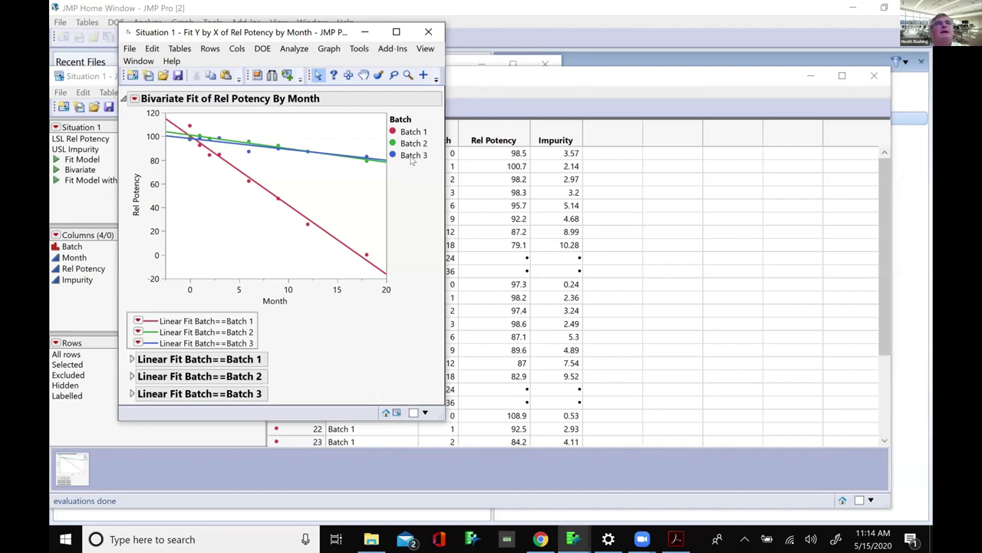
{"action": "left_click_drag", "start_coordinate": [202, 38], "coordinate": [193, 113]}
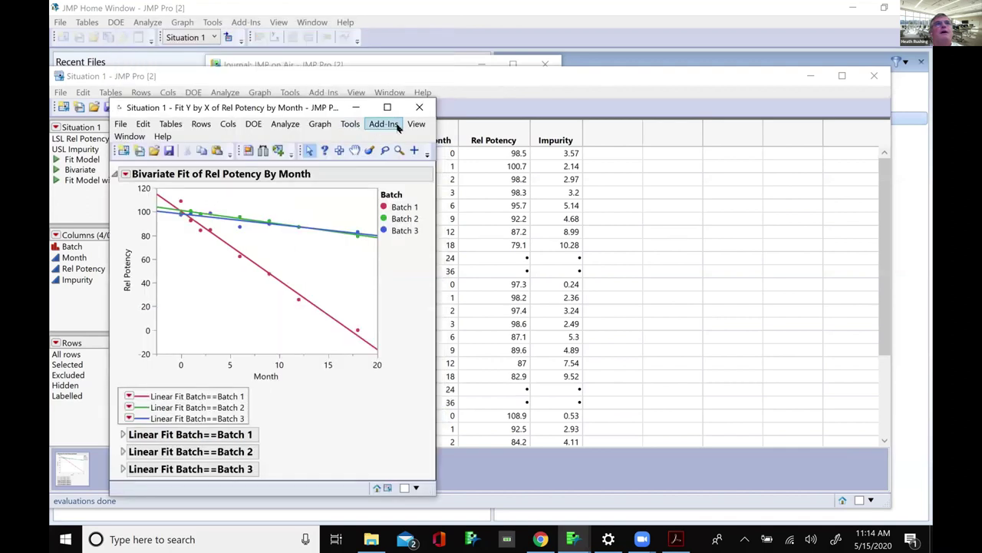
- Start a Fit Model analysis on the Situation 1 table with Rel Potency as the Y response
{"action": "left_click", "coordinate": [273, 127]}
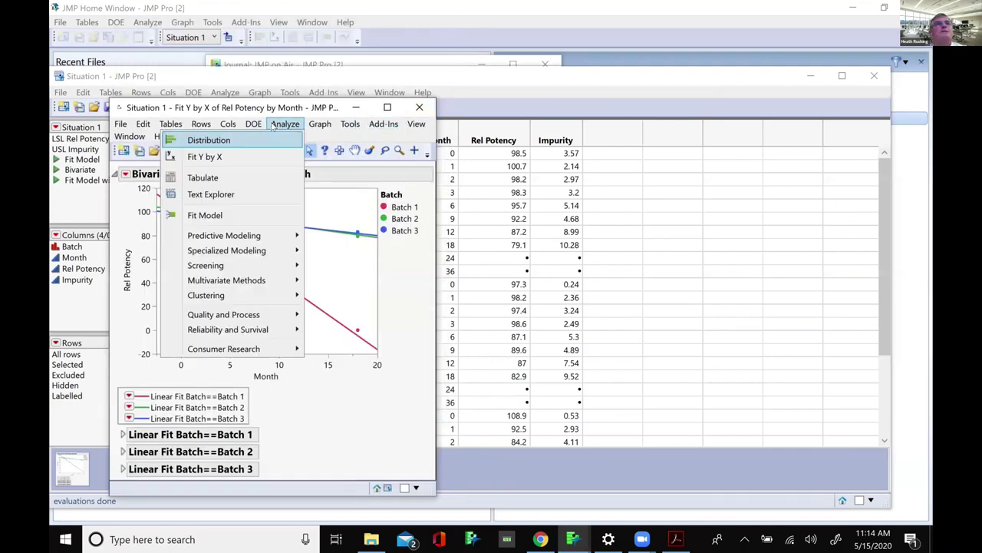
{"action": "left_click", "coordinate": [260, 217]}
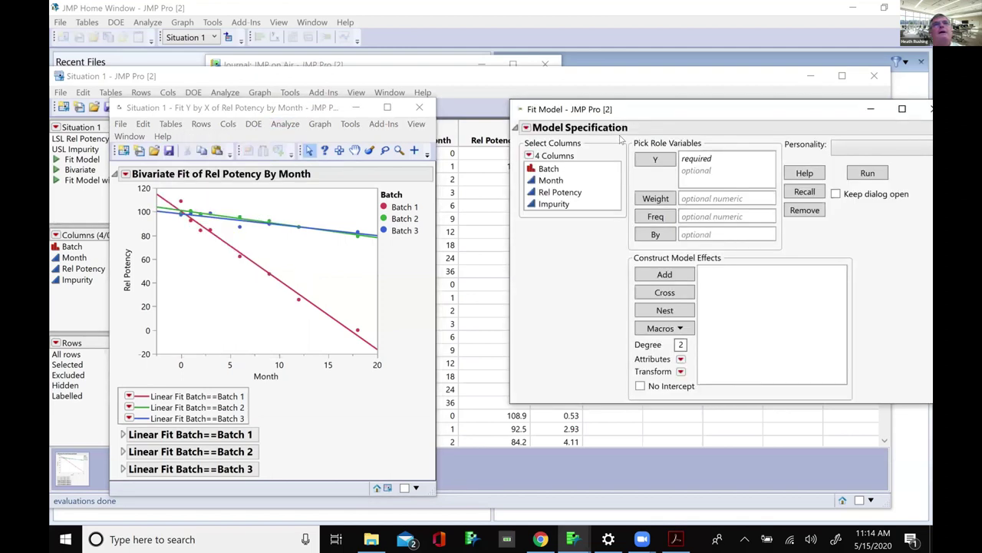
{"action": "left_click_drag", "start_coordinate": [642, 109], "coordinate": [287, 126]}
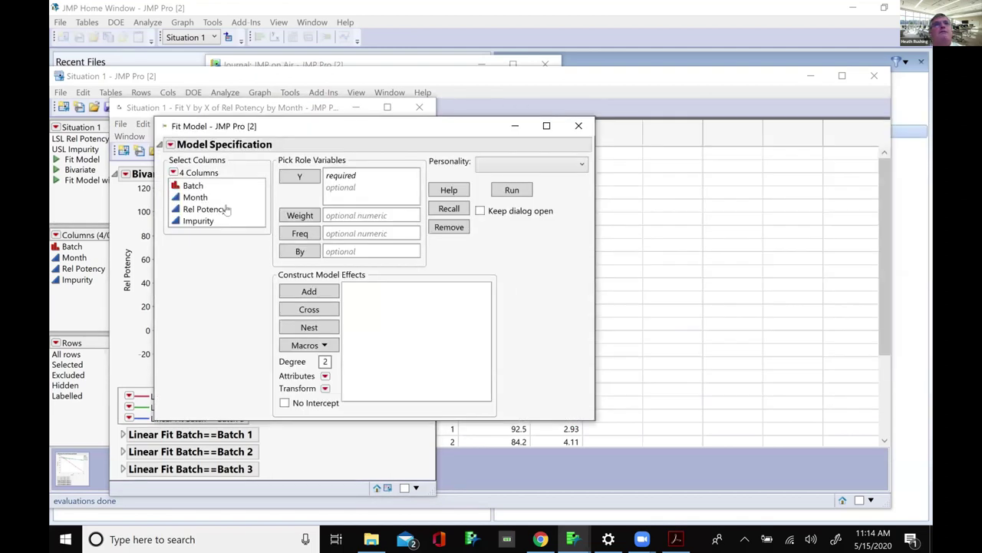
{"action": "left_click", "coordinate": [228, 207]}
{"action": "left_click", "coordinate": [297, 180]}
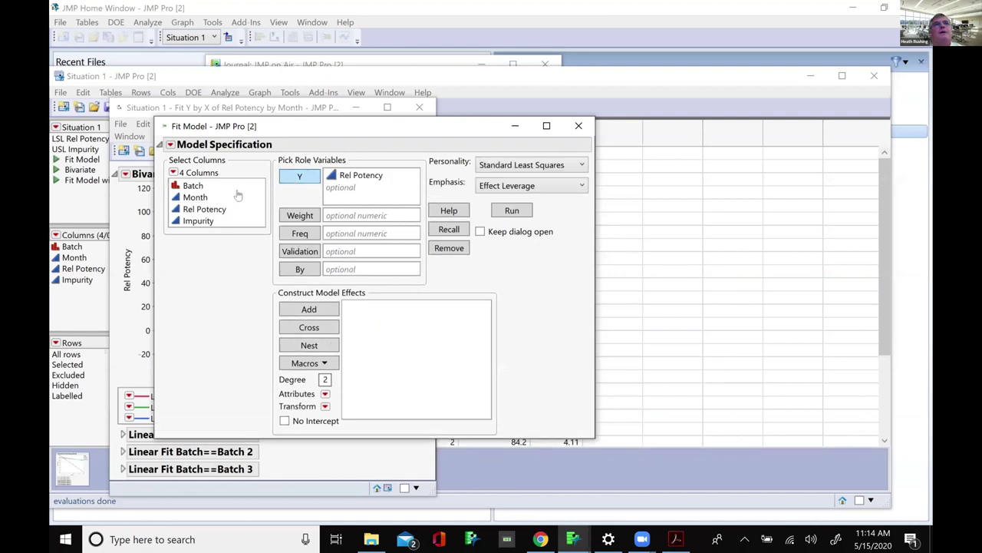
- Add Batch and Month as model effects with Factorial to Degree 2, run the model, and review the Effect Summary p-values
{"action": "left_click_drag", "start_coordinate": [220, 198], "coordinate": [207, 186]}
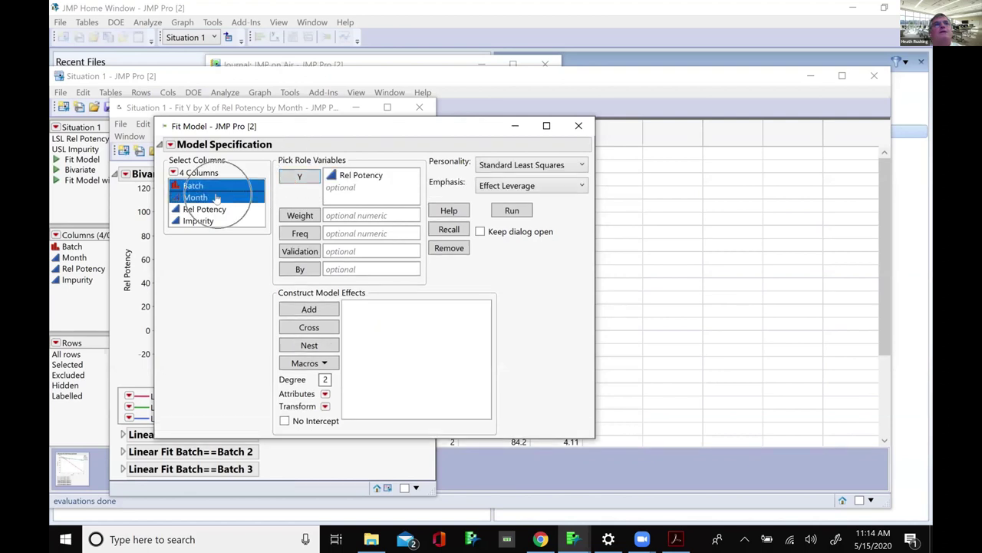
{"action": "left_click", "coordinate": [307, 363]}
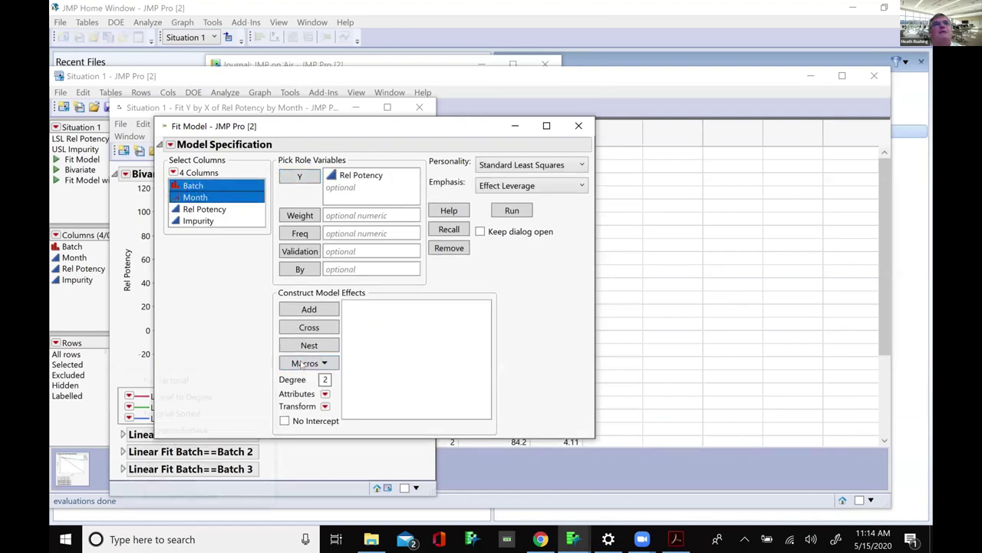
{"action": "left_click", "coordinate": [236, 396]}
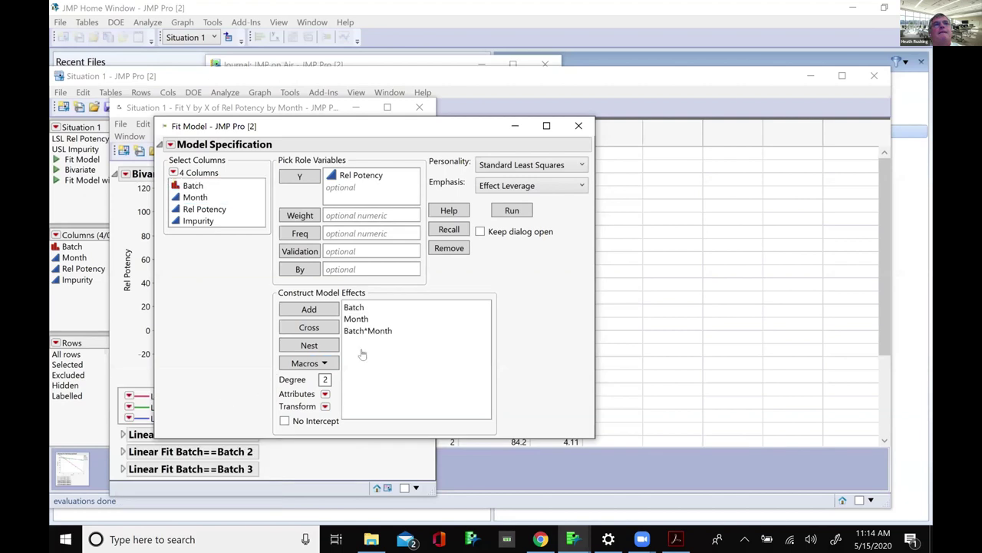
{"action": "left_click", "coordinate": [506, 215]}
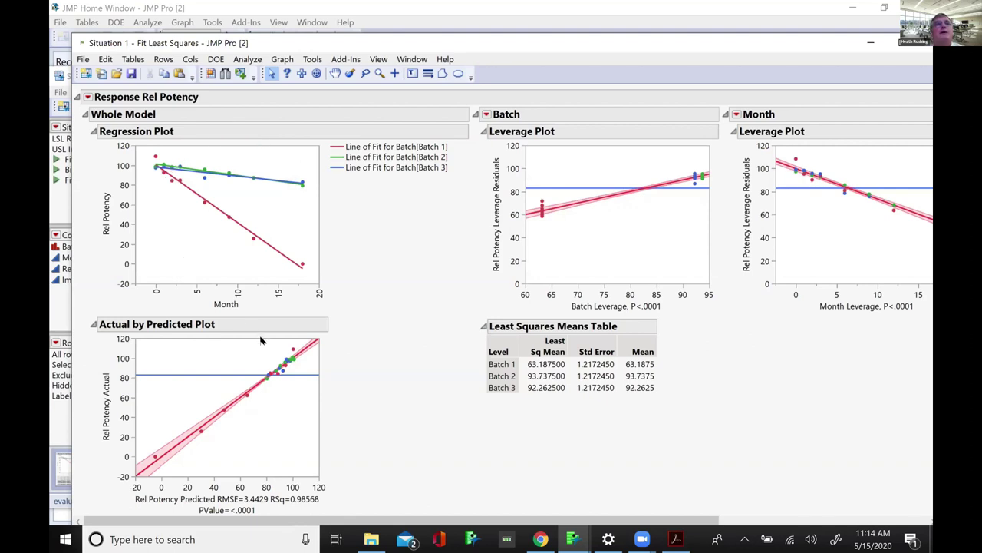
{"action": "scroll", "coordinate": [377, 404], "scroll_direction": "down", "scroll_amount": 3}
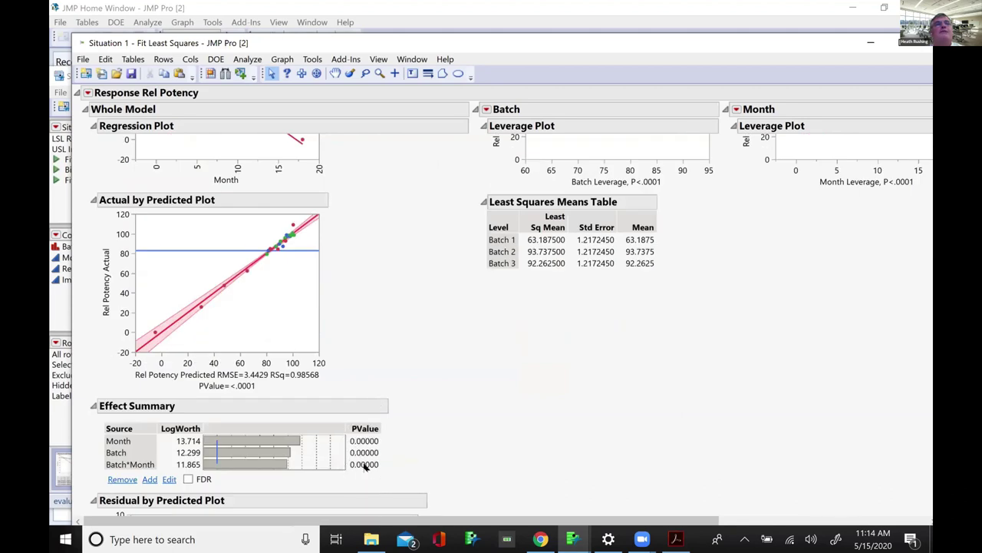
{"action": "scroll", "coordinate": [365, 467], "scroll_direction": "up", "scroll_amount": 3}
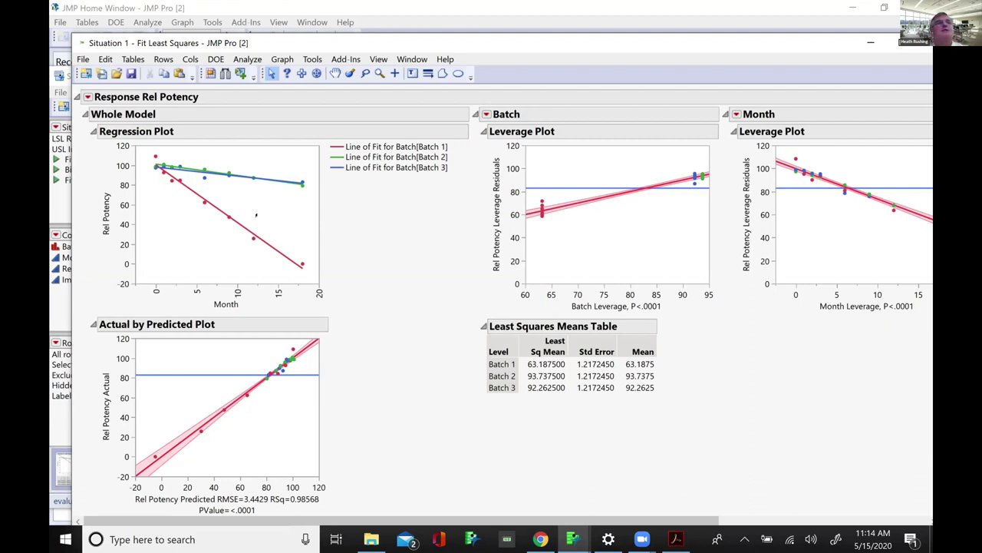
- Run an Inverse Prediction of Month for all batches at Rel Potency 75, with a lower one-sided confidence level of 0.95
{"action": "left_click", "coordinate": [89, 99]}
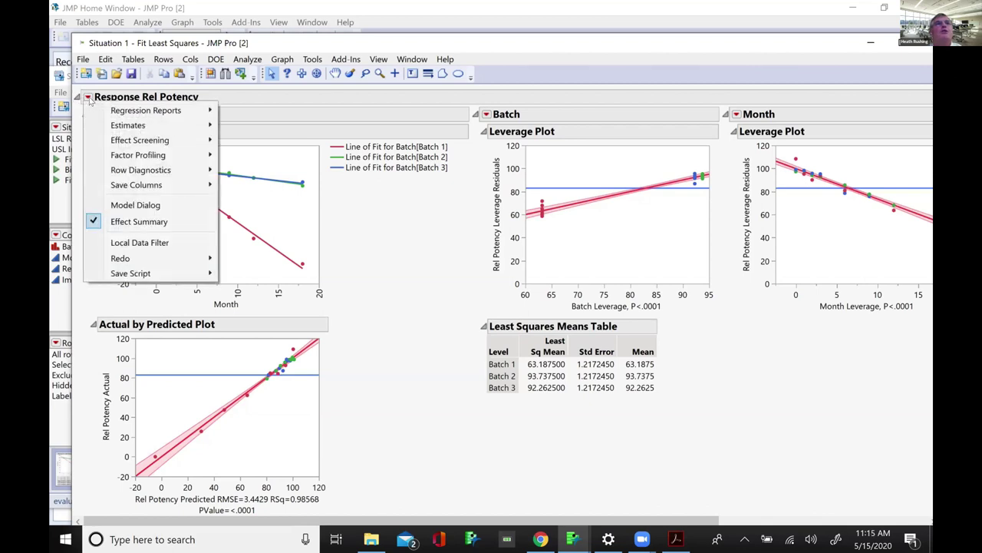
{"action": "mouse_move", "coordinate": [107, 127]}
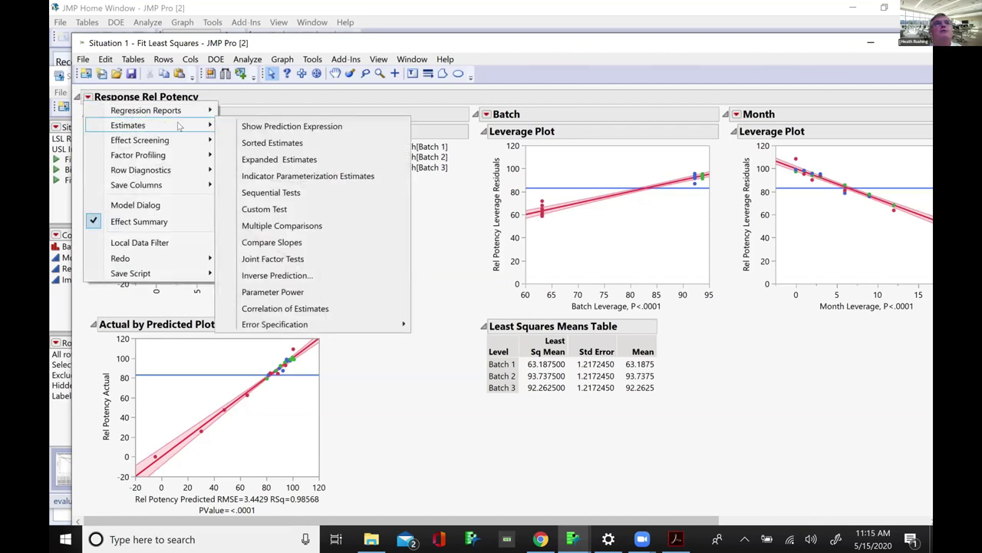
{"action": "left_click", "coordinate": [265, 276]}
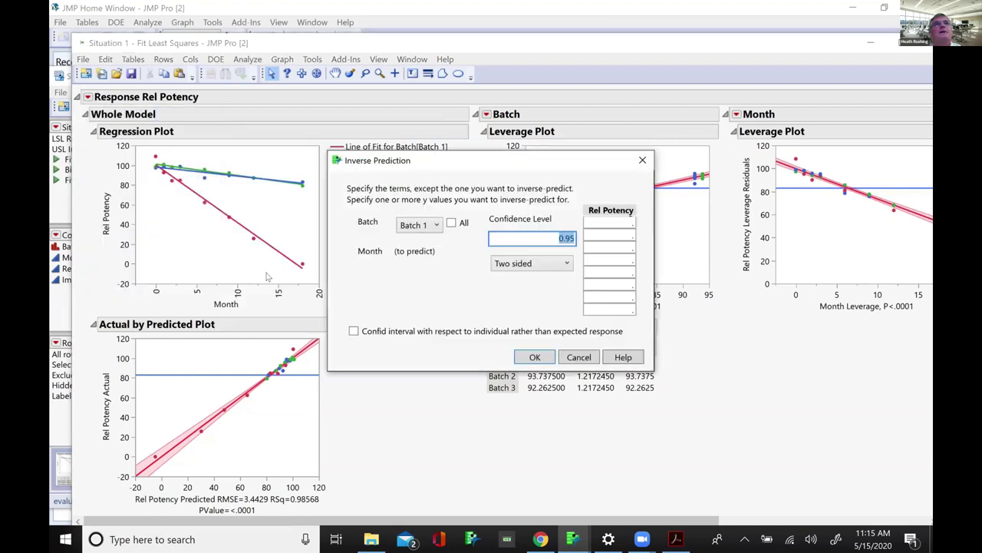
{"action": "left_click", "coordinate": [451, 225]}
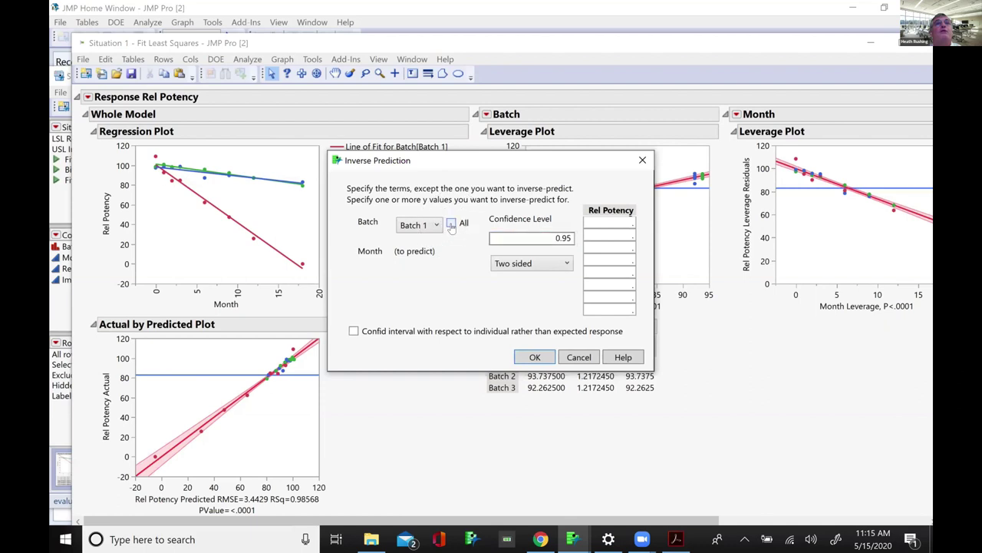
{"action": "left_click", "coordinate": [525, 263]}
{"action": "left_click", "coordinate": [525, 293]}
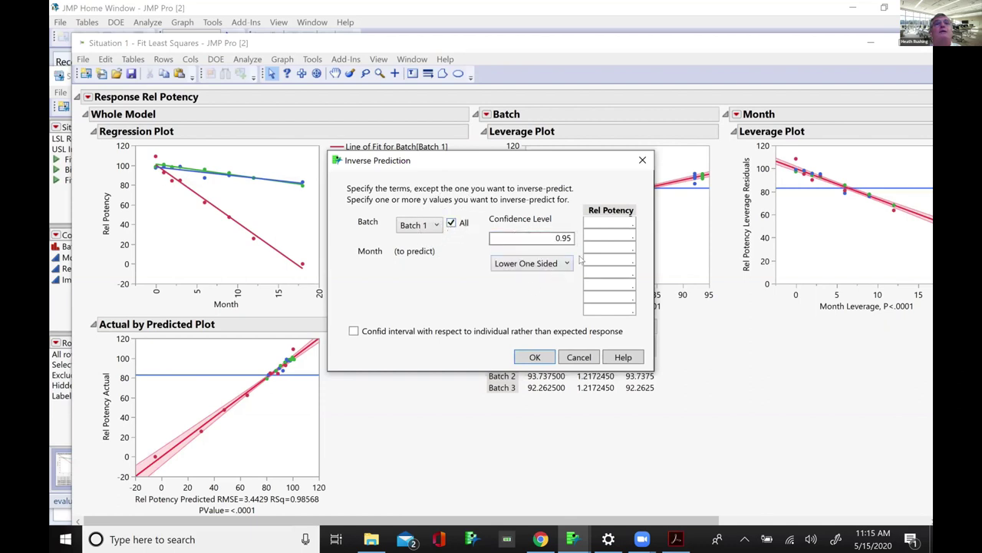
{"action": "left_click", "coordinate": [615, 221]}
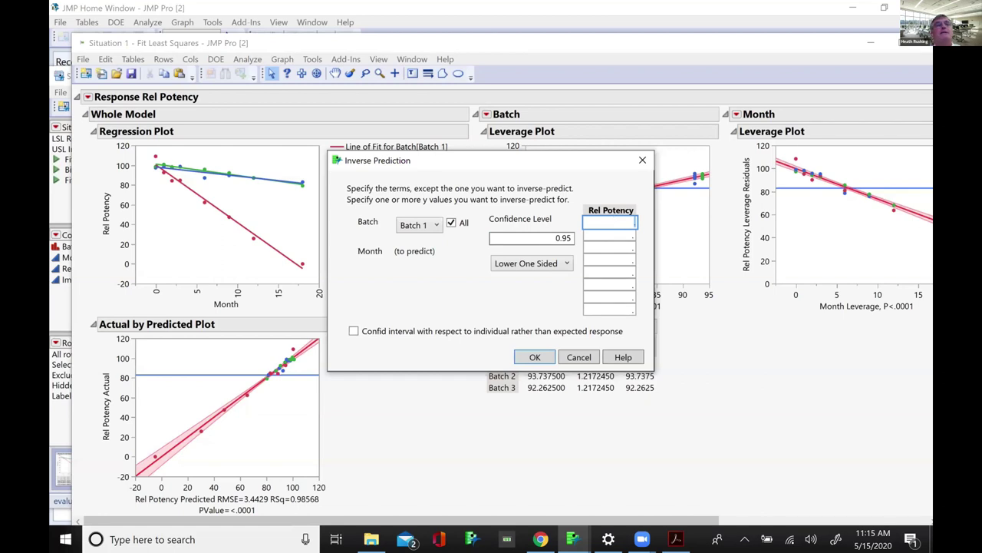
{"action": "type", "text": "75"}
{"action": "left_click", "coordinate": [542, 358]}
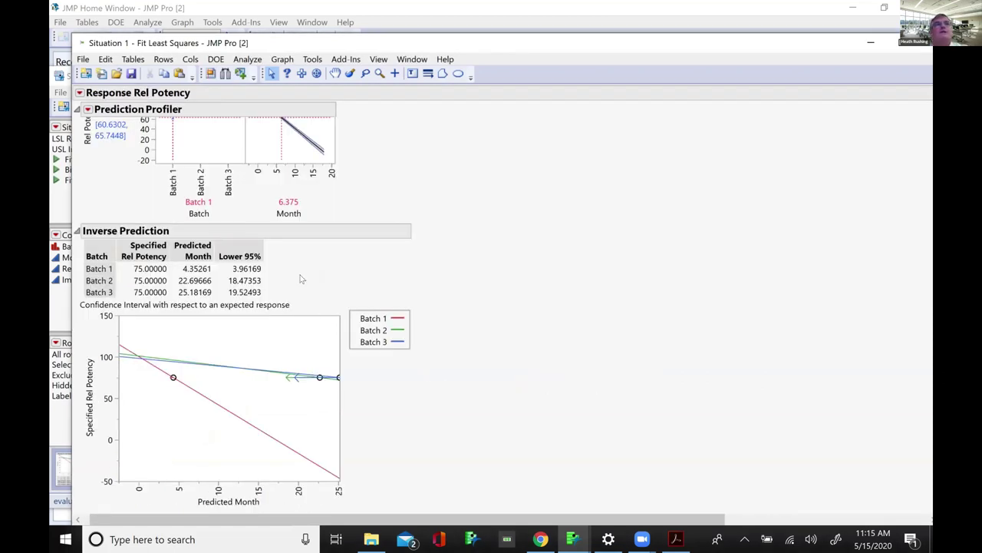
{"action": "mouse_move", "coordinate": [276, 263]}
{"action": "left_mouse_down"}
{"action": "mouse_move", "coordinate": [221, 261]}
{"action": "mouse_move", "coordinate": [217, 271]}
{"action": "mouse_move", "coordinate": [279, 273]}
{"action": "left_mouse_up"}
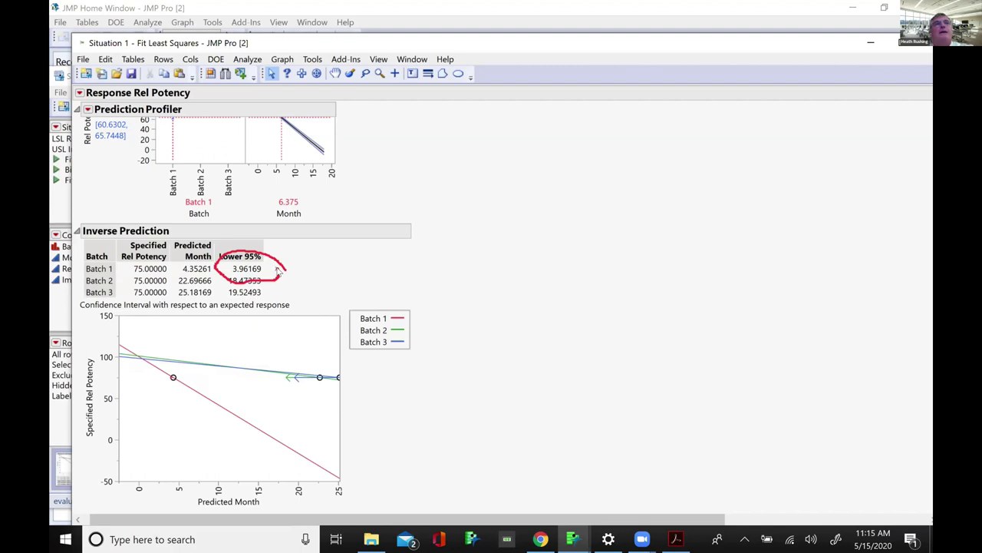
{"action": "key", "text": "Escape"}
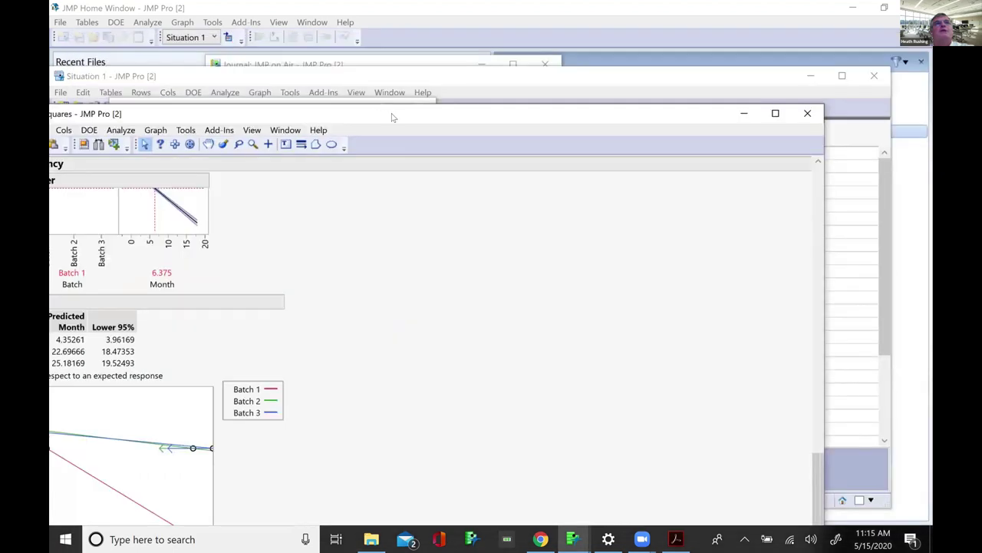
- Close the Situation 1 reports and table without saving, and open the Situation 2 table from the journal
{"action": "left_click", "coordinate": [649, 135]}
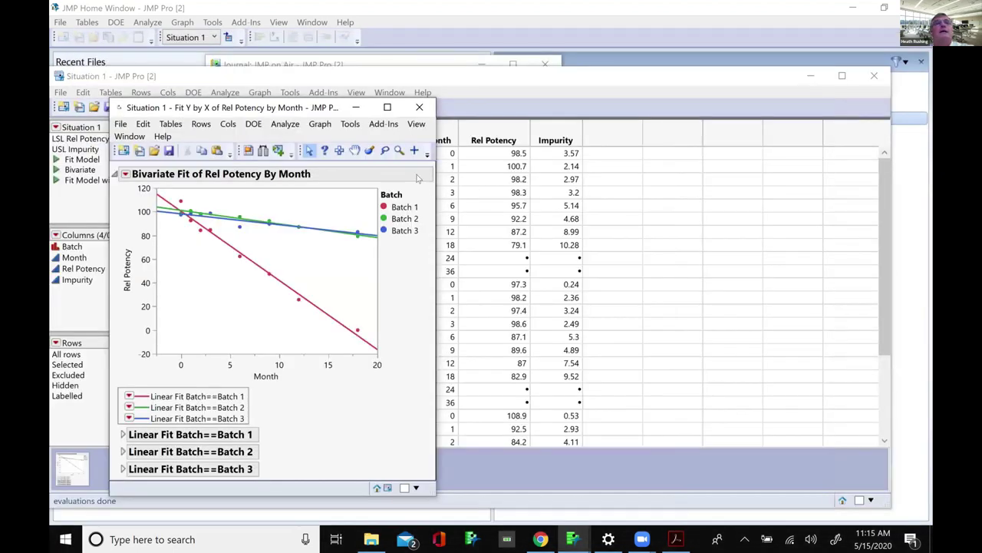
{"action": "left_click", "coordinate": [419, 107]}
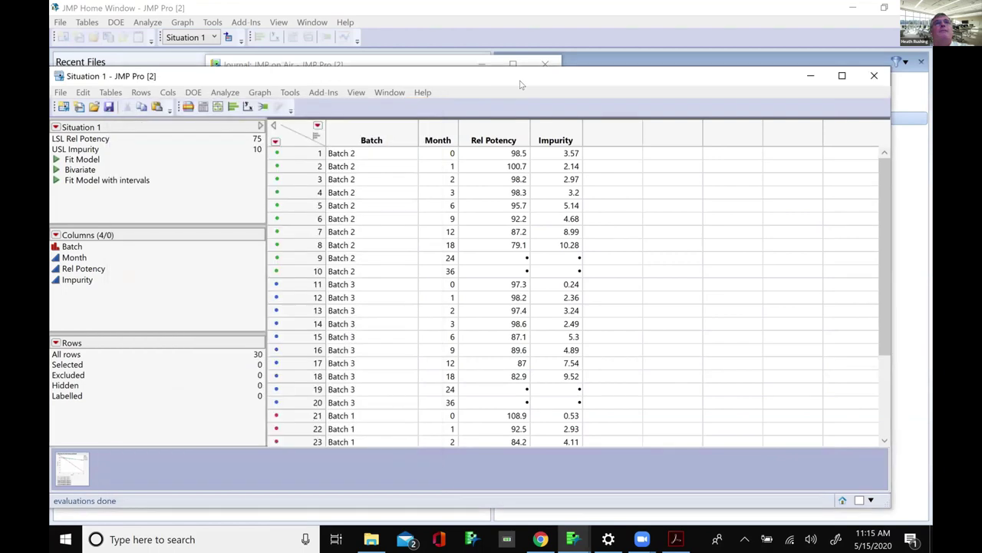
{"action": "left_click_drag", "start_coordinate": [519, 84], "coordinate": [312, 137]}
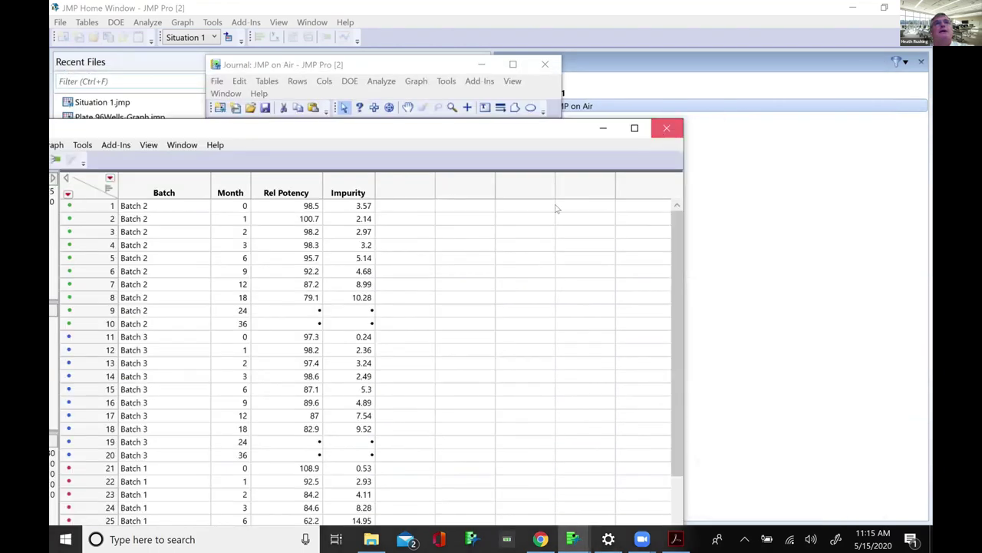
{"action": "left_click", "coordinate": [666, 127]}
{"action": "left_click", "coordinate": [478, 298]}
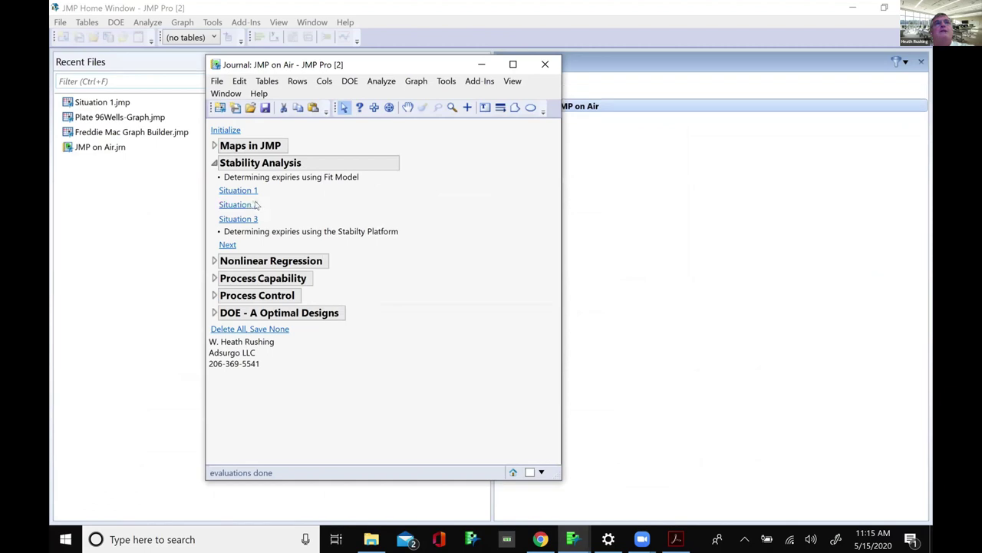
{"action": "left_click", "coordinate": [254, 204]}
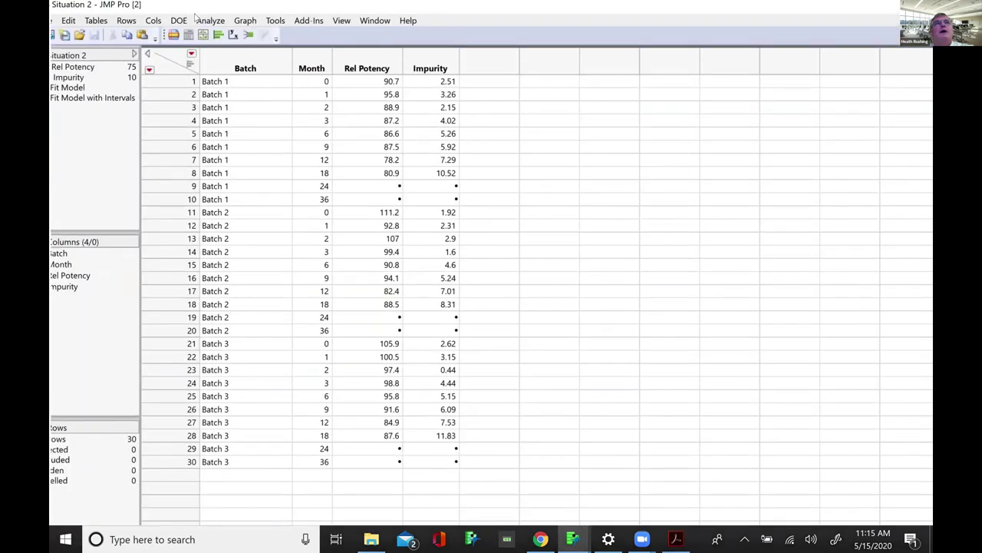
{"action": "left_click_drag", "start_coordinate": [196, 14], "coordinate": [224, 66]}
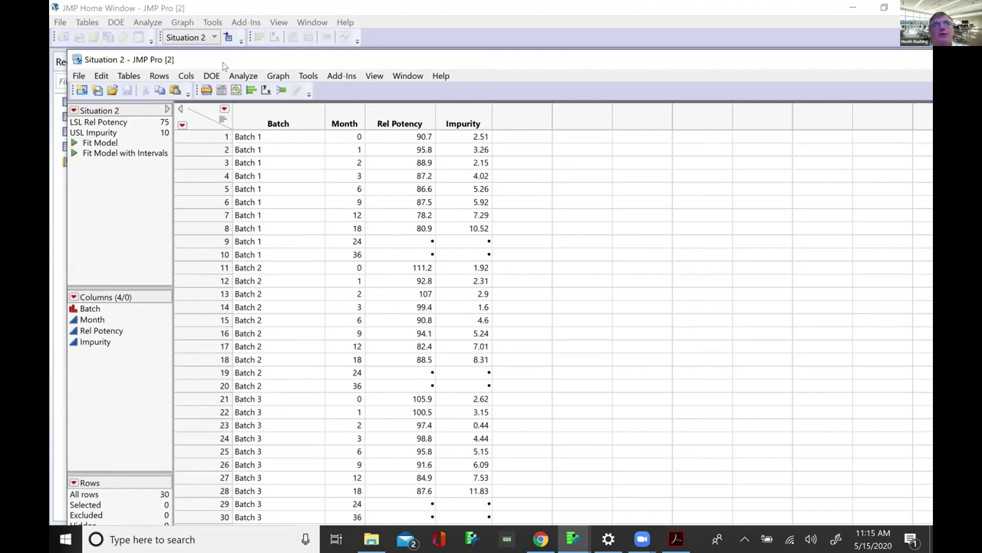
- Switch to Adobe Acrobat to show the Q1E stability data guidance, and minimize it to return to the Situation 2 table
{"action": "left_click", "coordinate": [676, 539]}
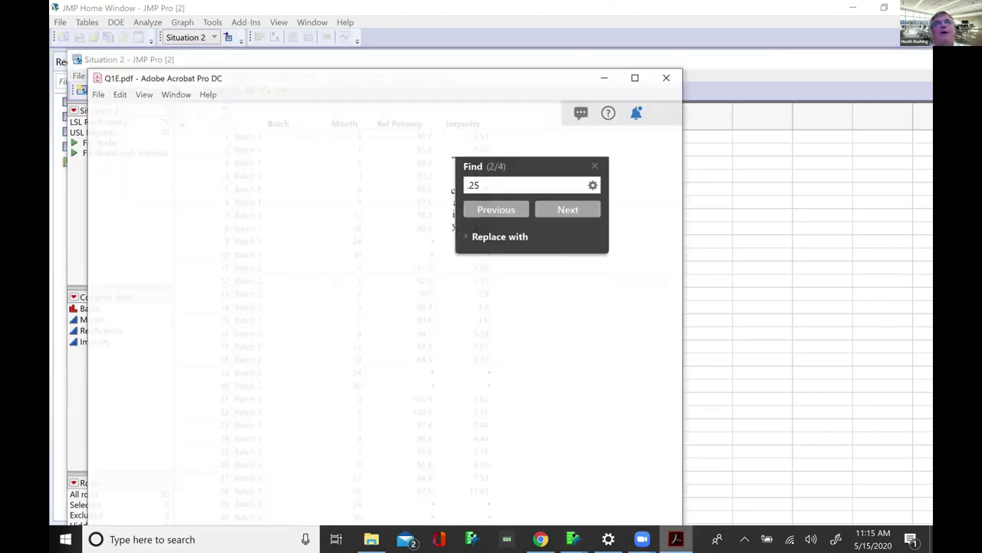
{"action": "left_click_drag", "start_coordinate": [627, 443], "coordinate": [603, 83]}
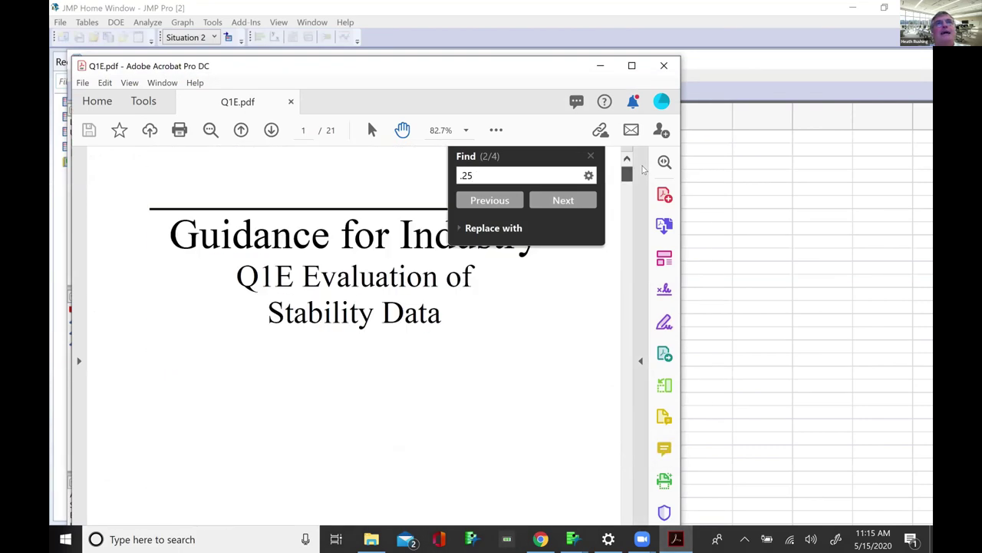
{"action": "left_click", "coordinate": [600, 65]}
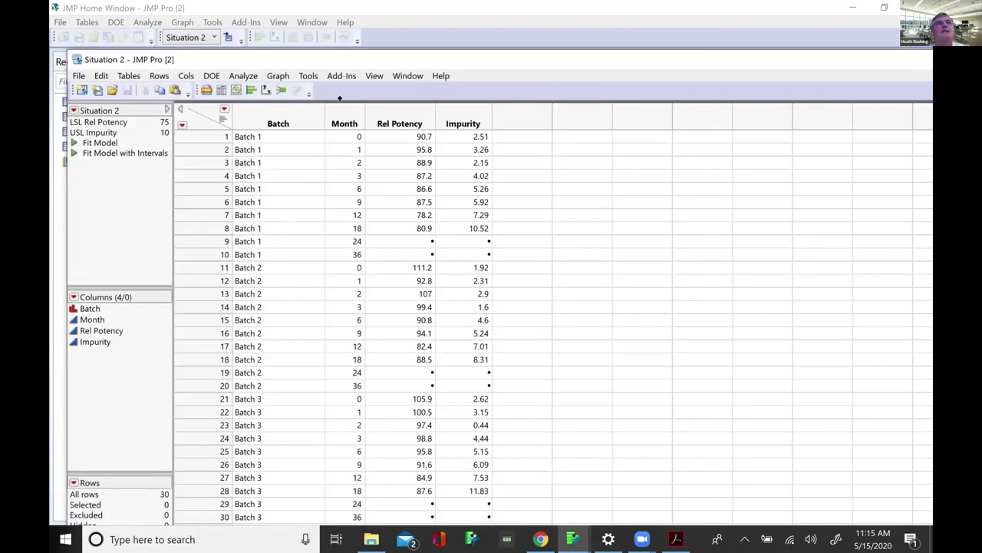
- Start a Degradation Stability Test on Situation 2 with Rel Potency as Y response, Month as Time and Batch as Label, System ID
{"action": "left_click", "coordinate": [250, 76]}
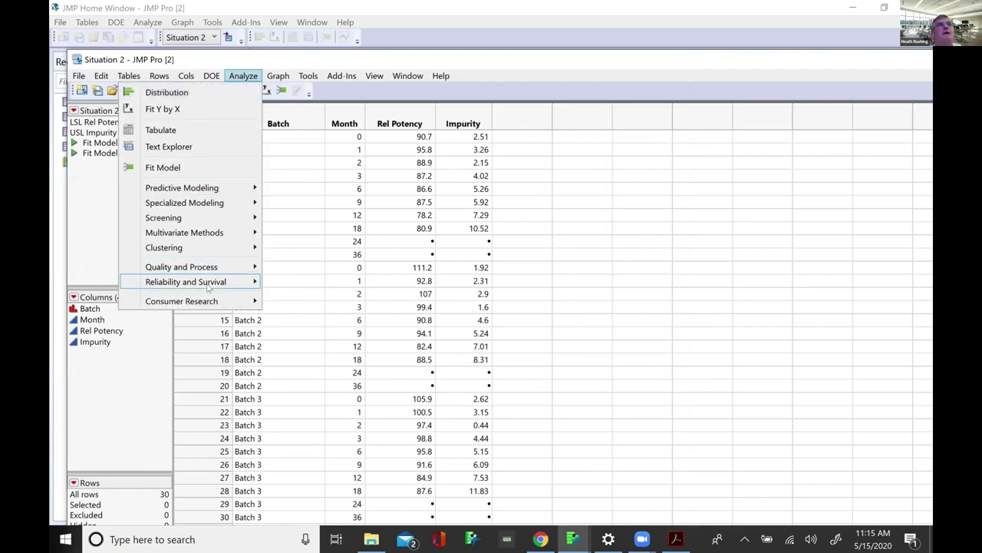
{"action": "mouse_move", "coordinate": [207, 287]}
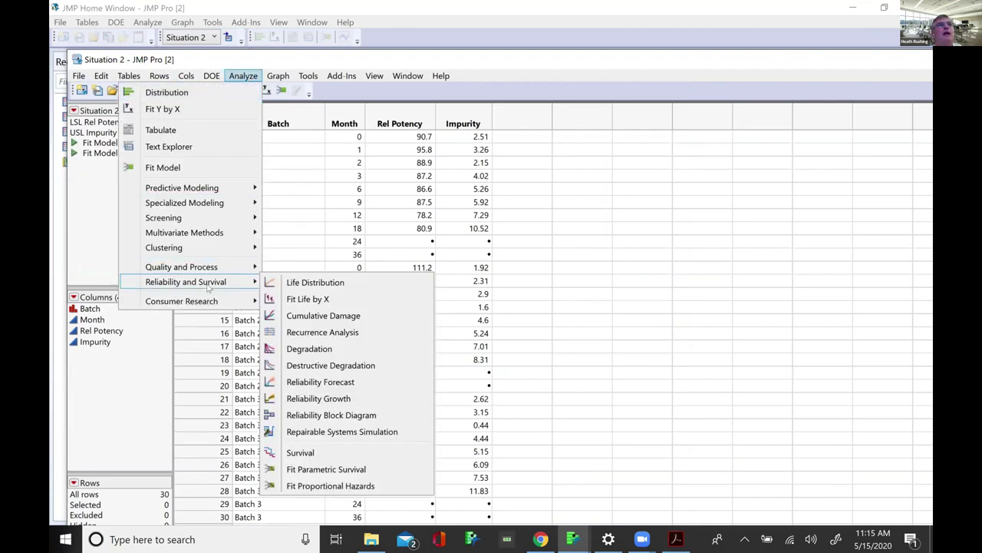
{"action": "left_click", "coordinate": [322, 350]}
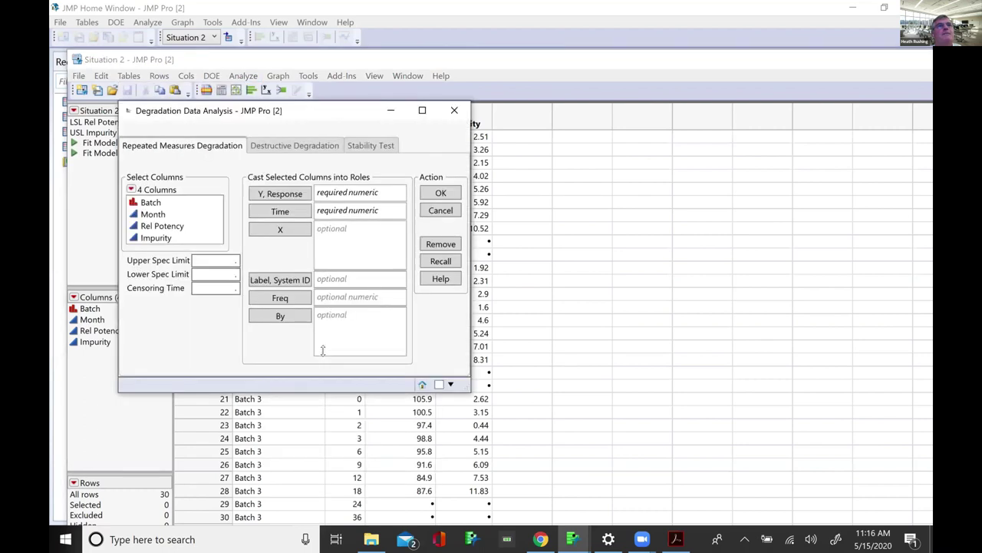
{"action": "left_click", "coordinate": [378, 147]}
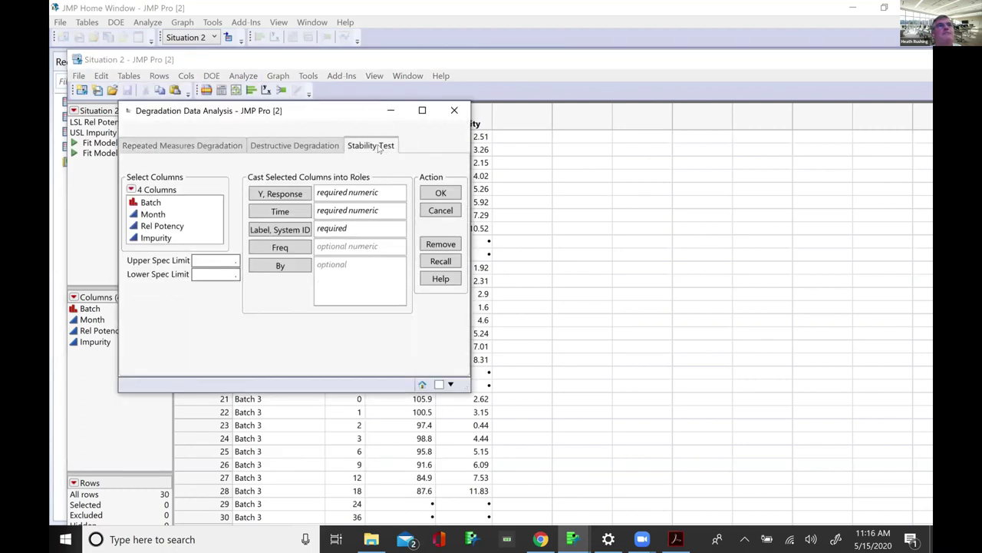
{"action": "left_click", "coordinate": [176, 229]}
{"action": "left_click", "coordinate": [277, 195]}
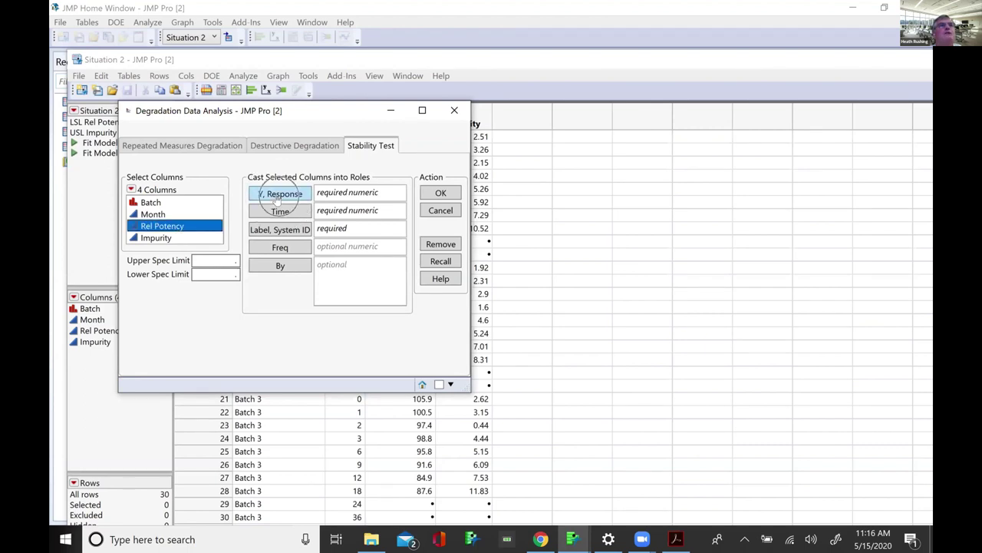
{"action": "left_click", "coordinate": [176, 214]}
{"action": "left_click", "coordinate": [270, 213]}
{"action": "left_click", "coordinate": [181, 202]}
{"action": "left_click", "coordinate": [278, 229]}
- Set the stability test's Lower Spec Limit to 75 and run the analysis
{"action": "left_click", "coordinate": [212, 273]}
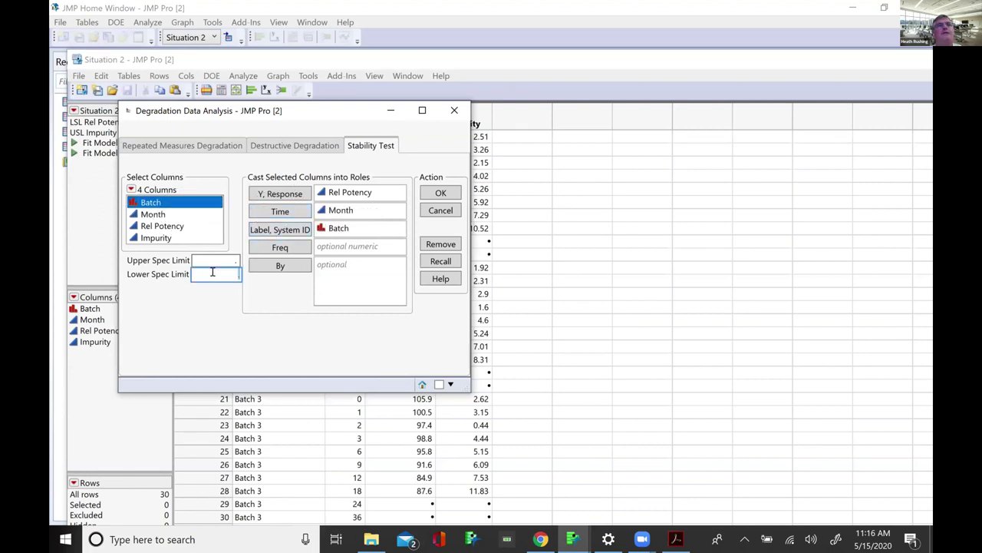
{"action": "type", "text": "75"}
{"action": "left_click", "coordinate": [434, 193]}
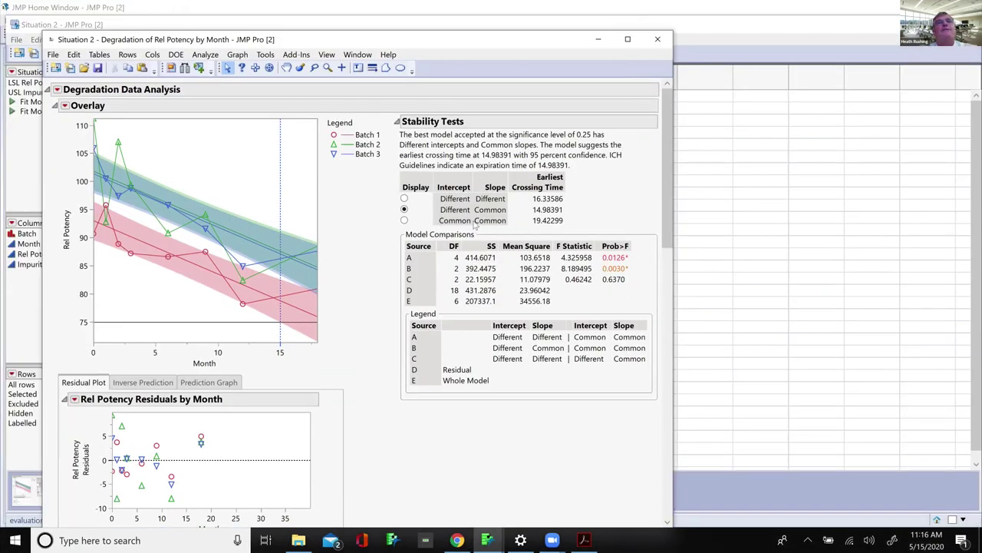
- Examine the best model's earliest crossing time, its crossing in the overlay plot, and the Inverse Prediction plot by batch
{"action": "left_click_drag", "start_coordinate": [475, 218], "coordinate": [581, 209]}
{"action": "mouse_move", "coordinate": [519, 209]}
{"action": "left_mouse_down"}
{"action": "mouse_move", "coordinate": [532, 224]}
{"action": "mouse_move", "coordinate": [569, 222]}
{"action": "mouse_move", "coordinate": [576, 210]}
{"action": "left_mouse_up"}
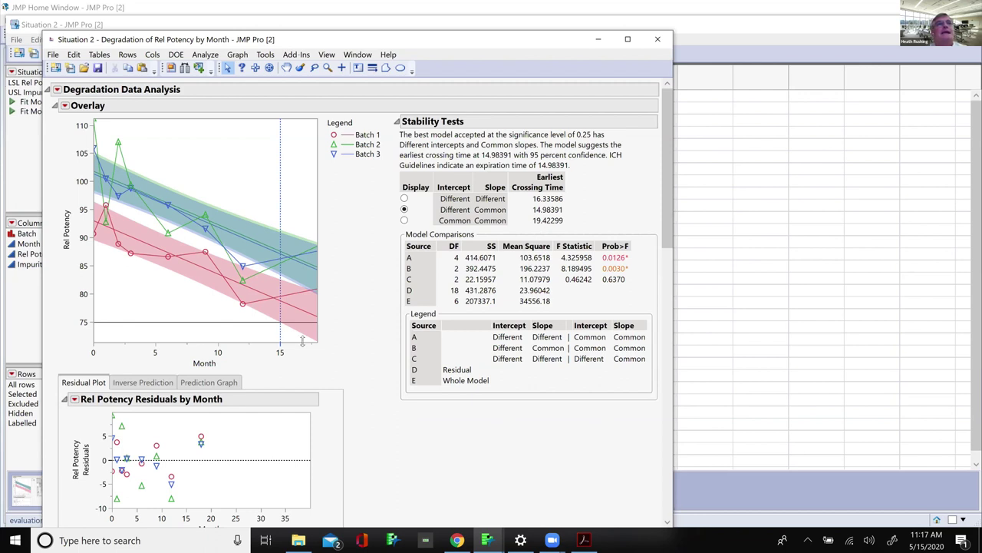
{"action": "left_click", "coordinate": [281, 323]}
{"action": "left_click", "coordinate": [153, 386]}
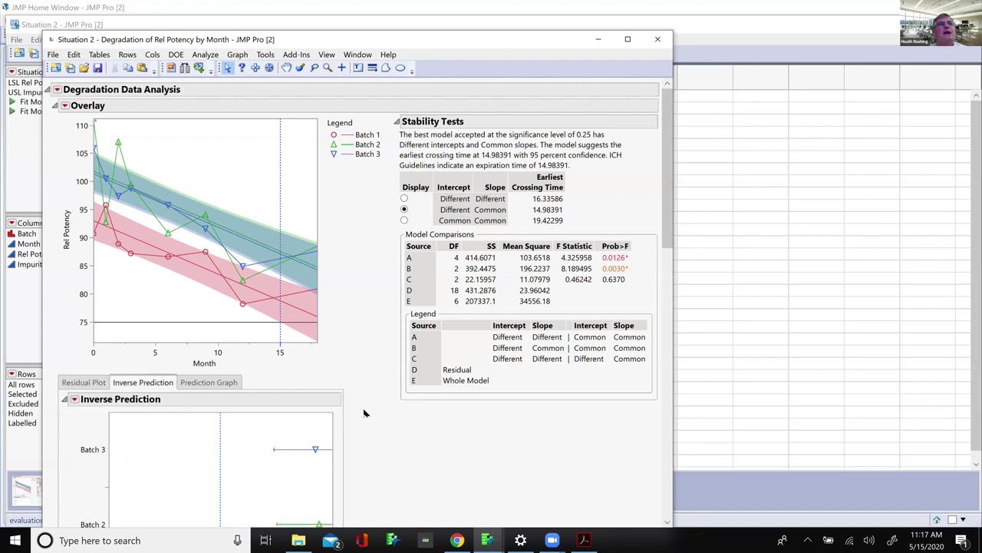
{"action": "scroll", "coordinate": [364, 416], "scroll_direction": "down", "scroll_amount": 5}
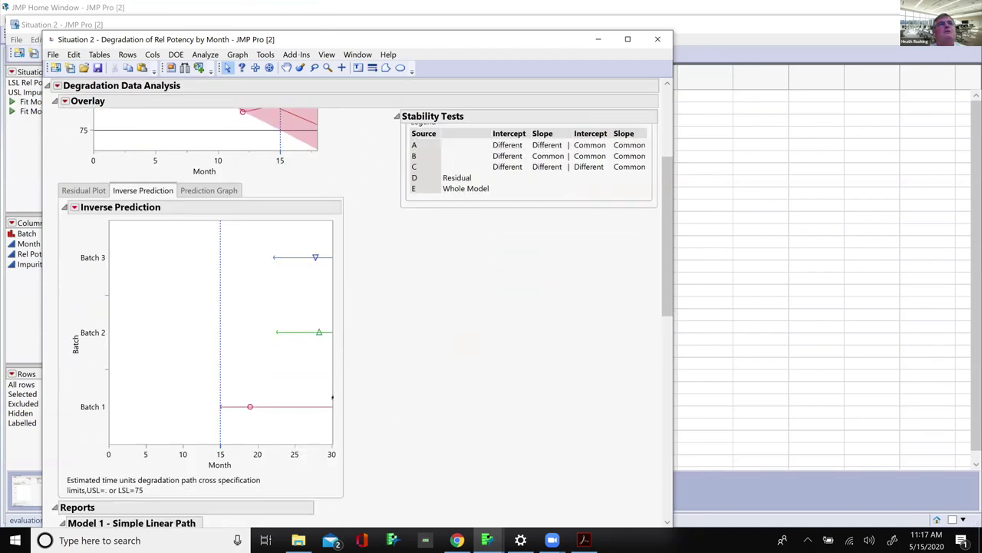
{"action": "left_click", "coordinate": [227, 452]}
- Plot the predicted Rel Potency of each batch at Month 12, and close the degradation report
{"action": "left_click", "coordinate": [221, 192]}
{"action": "left_click", "coordinate": [186, 223]}
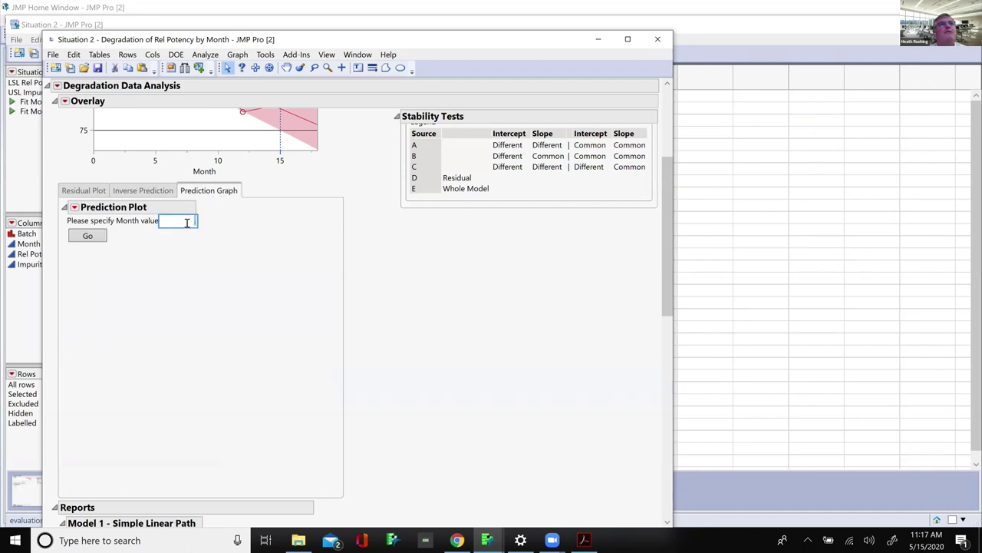
{"action": "type", "text": "12"}
{"action": "left_click", "coordinate": [88, 235]}
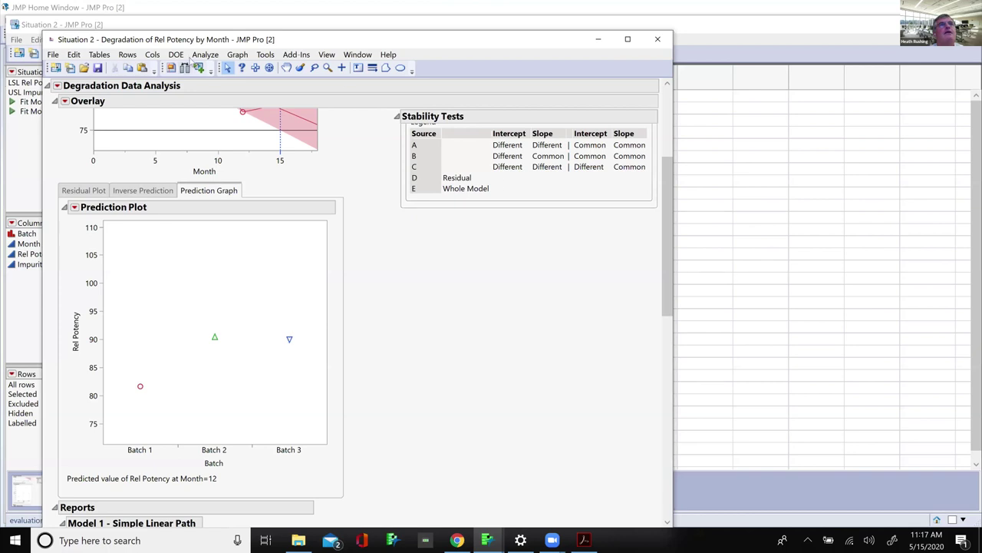
{"action": "left_click_drag", "start_coordinate": [192, 39], "coordinate": [172, 135]}
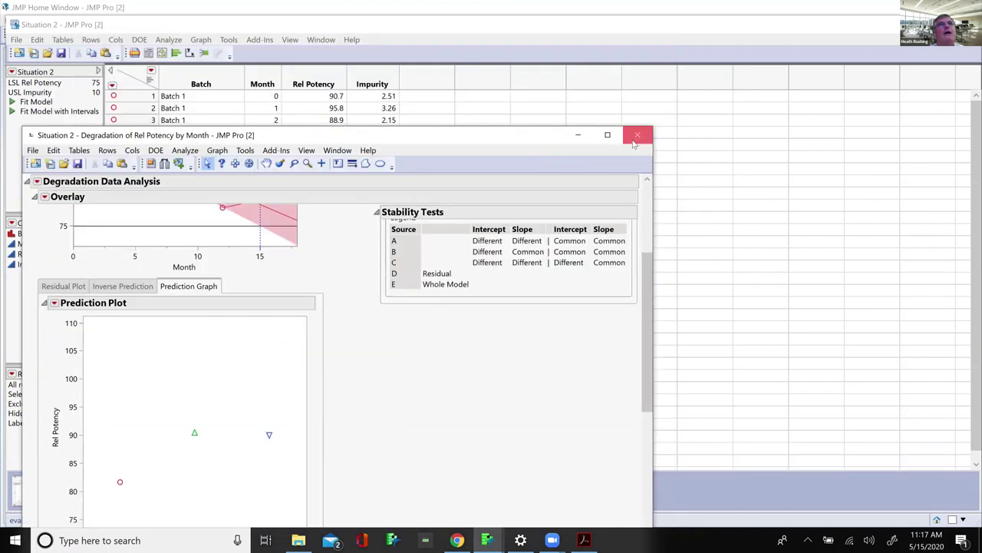
{"action": "left_click", "coordinate": [635, 137]}
- Rerun the Degradation Stability Test on the Situation 2 table using the recalled settings
{"action": "left_click", "coordinate": [170, 42]}
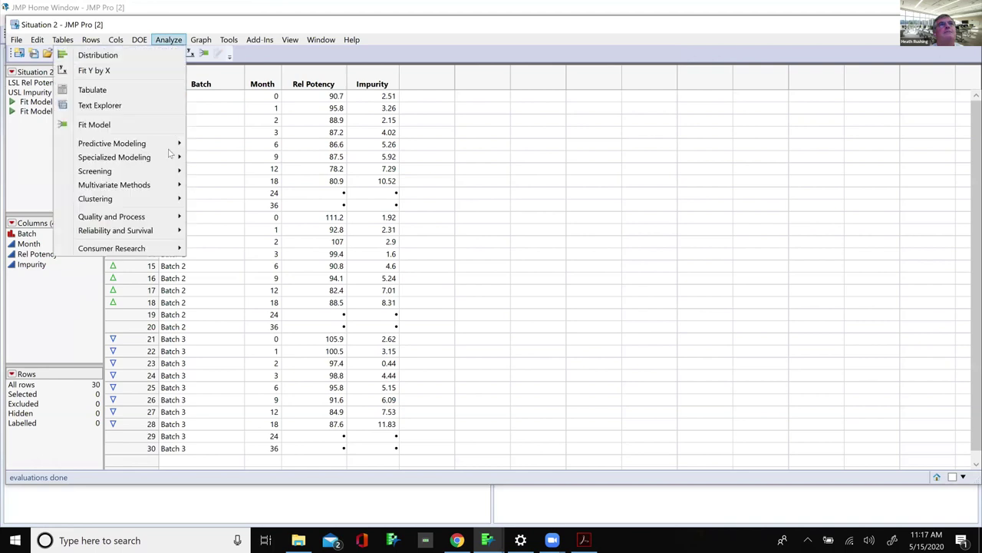
{"action": "mouse_move", "coordinate": [175, 217]}
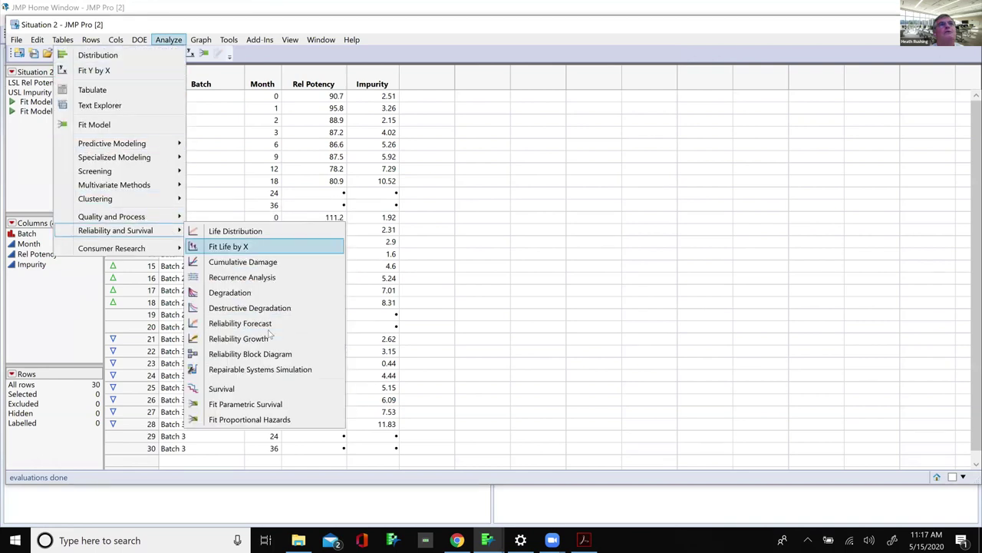
{"action": "left_click", "coordinate": [265, 292]}
{"action": "left_click", "coordinate": [290, 106]}
{"action": "left_click", "coordinate": [345, 214]}
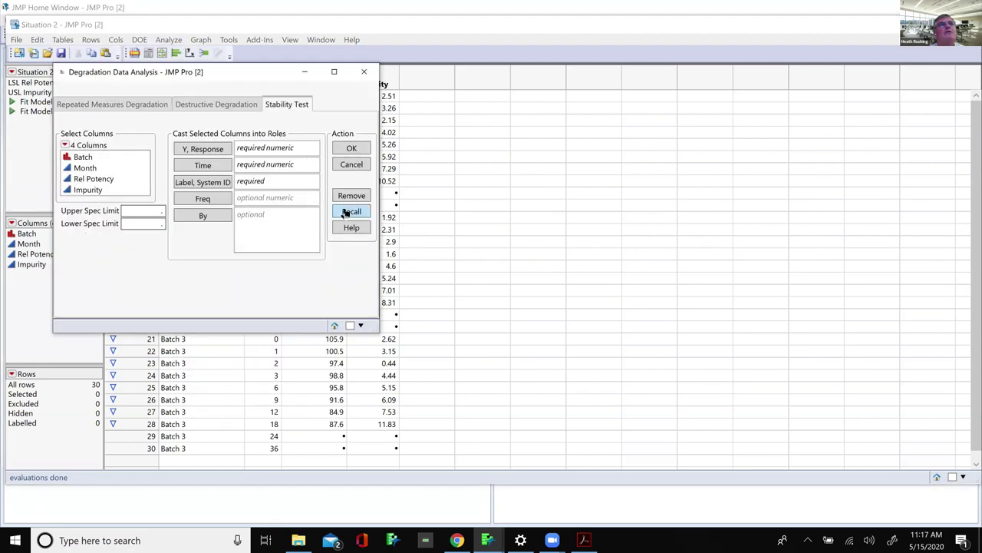
{"action": "left_click", "coordinate": [356, 149]}
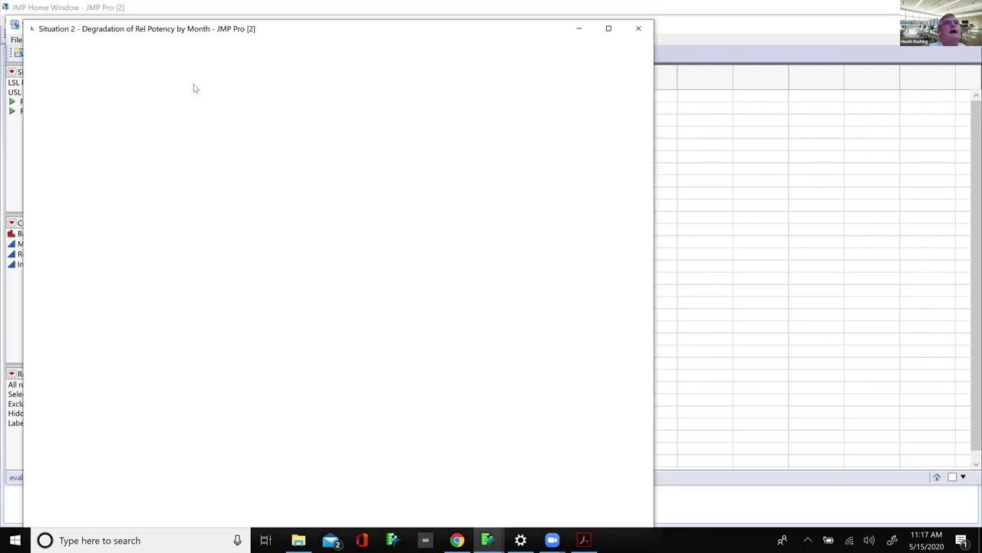
- Save the analysis script to the Situation 2 table as Degradation of Rel Potency by Month, and close the report
{"action": "left_click", "coordinate": [172, 57]}
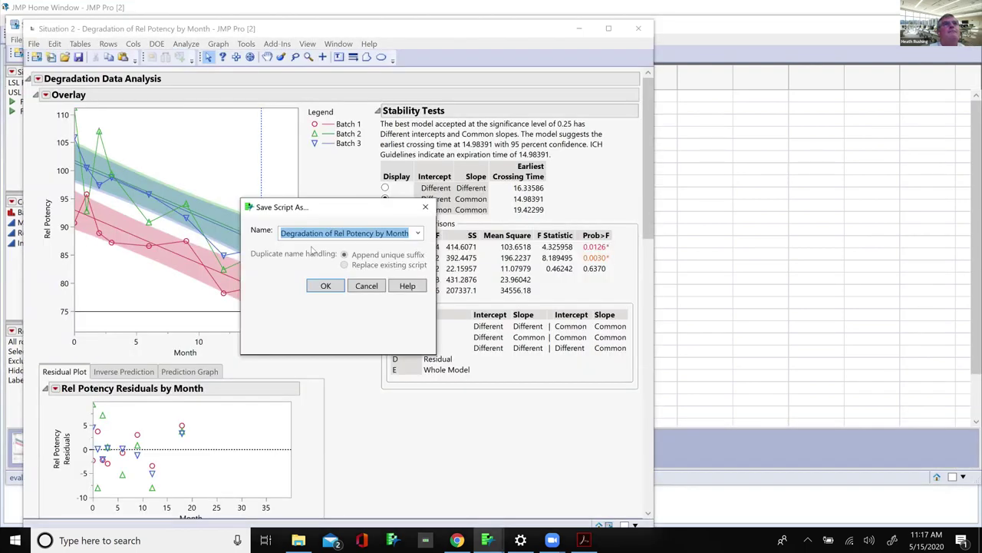
{"action": "left_click", "coordinate": [325, 284]}
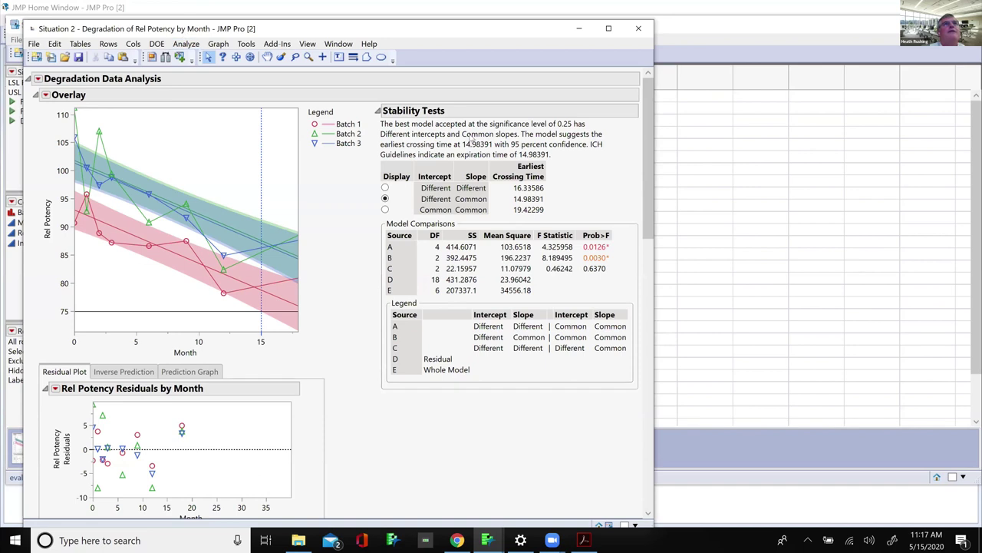
{"action": "left_click", "coordinate": [637, 29]}
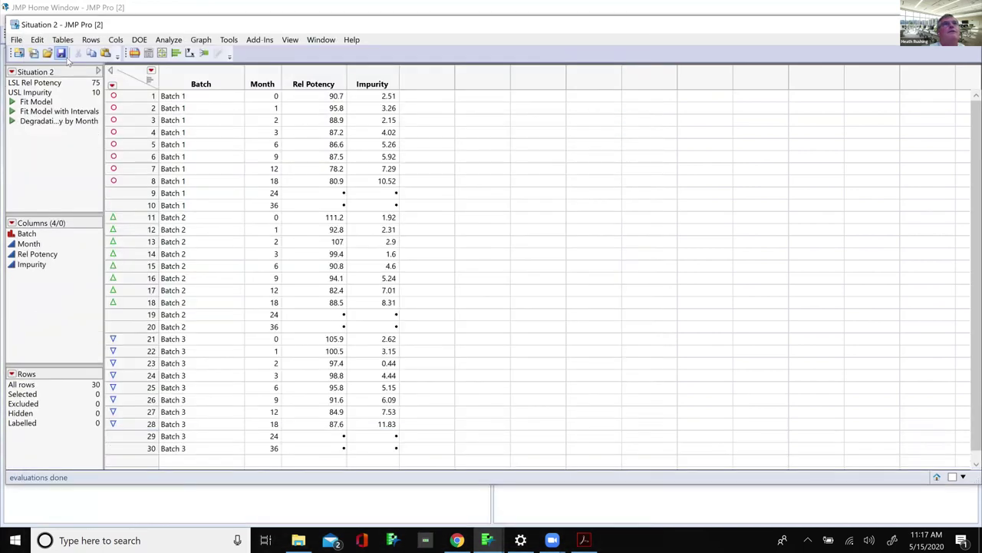
- Open the Situation 3 table from the JMP on Air journal and arrange it side by side with the Situation 2 table
{"action": "left_click", "coordinate": [937, 477]}
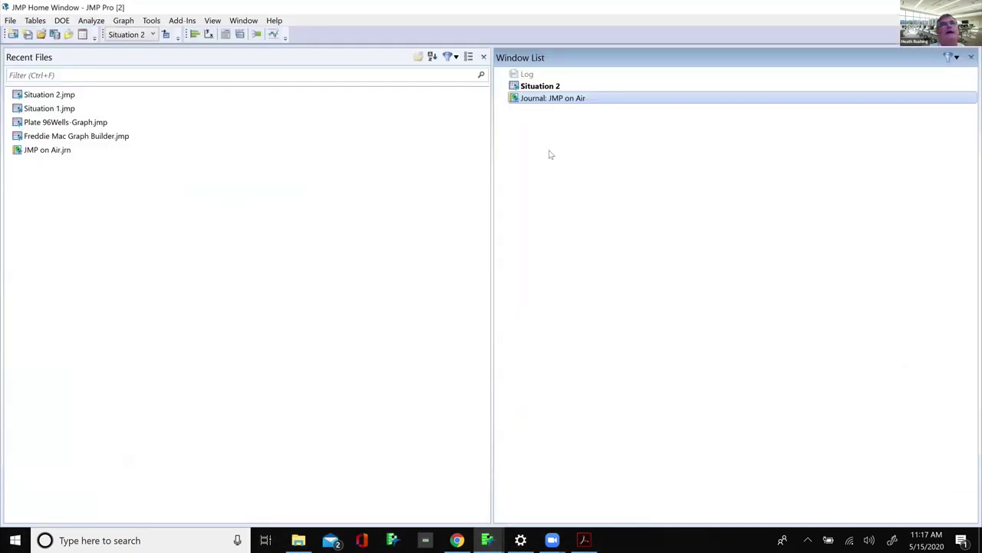
{"action": "double_click", "coordinate": [535, 98]}
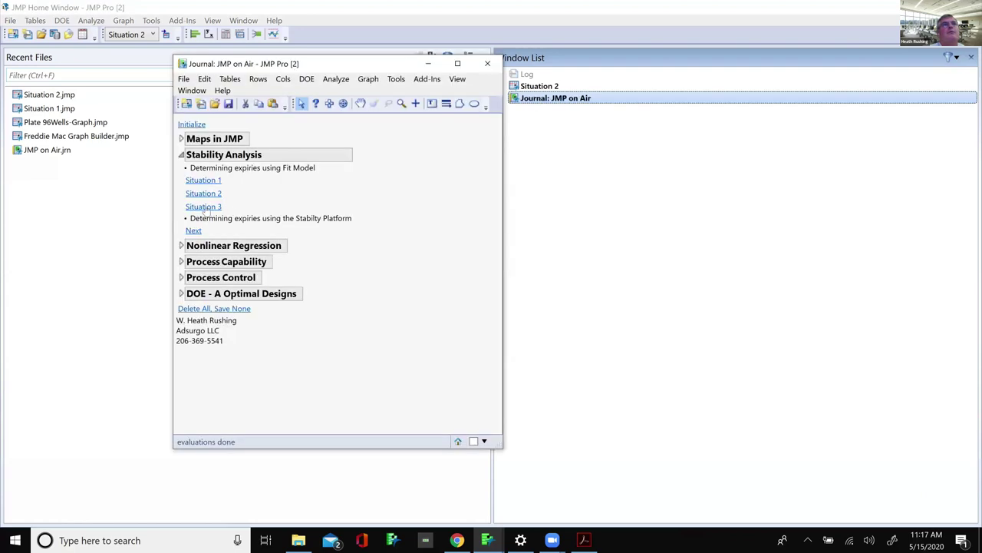
{"action": "left_click", "coordinate": [204, 207]}
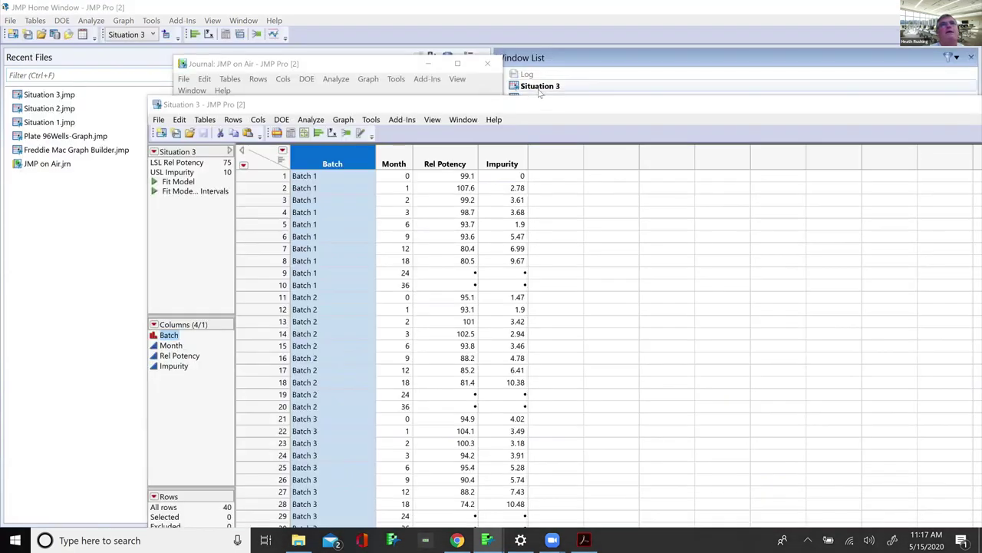
{"action": "left_click", "coordinate": [538, 97]}
{"action": "right_click", "coordinate": [535, 92]}
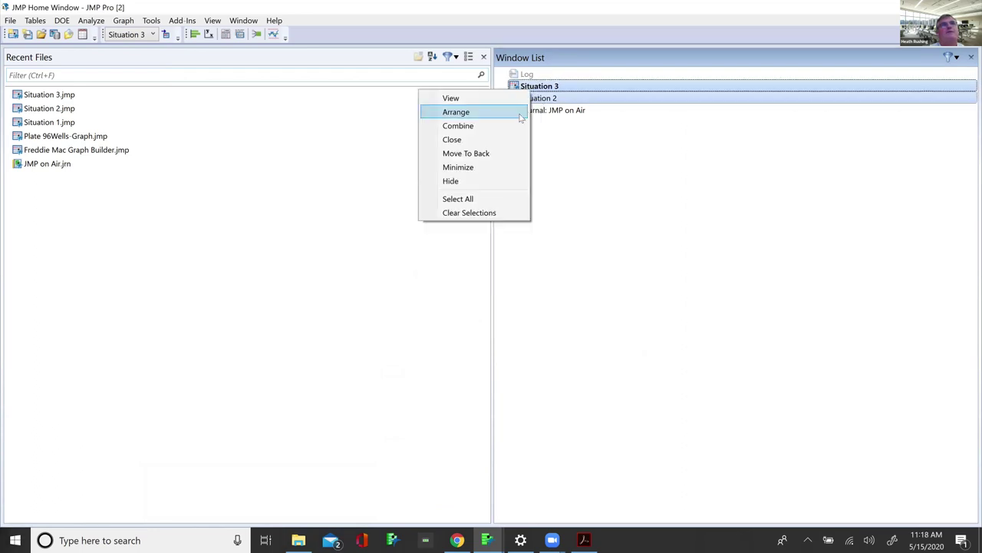
{"action": "left_click", "coordinate": [520, 115]}
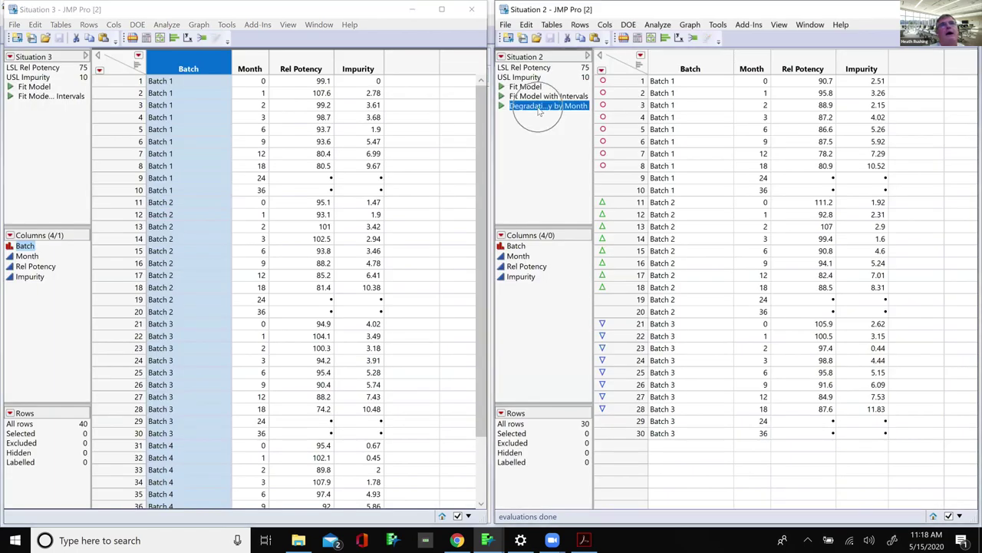
- Copy the Degradation of Rel Potency by Month script from the Situation 2 table into the Situation 3 table
{"action": "right_click", "coordinate": [539, 110]}
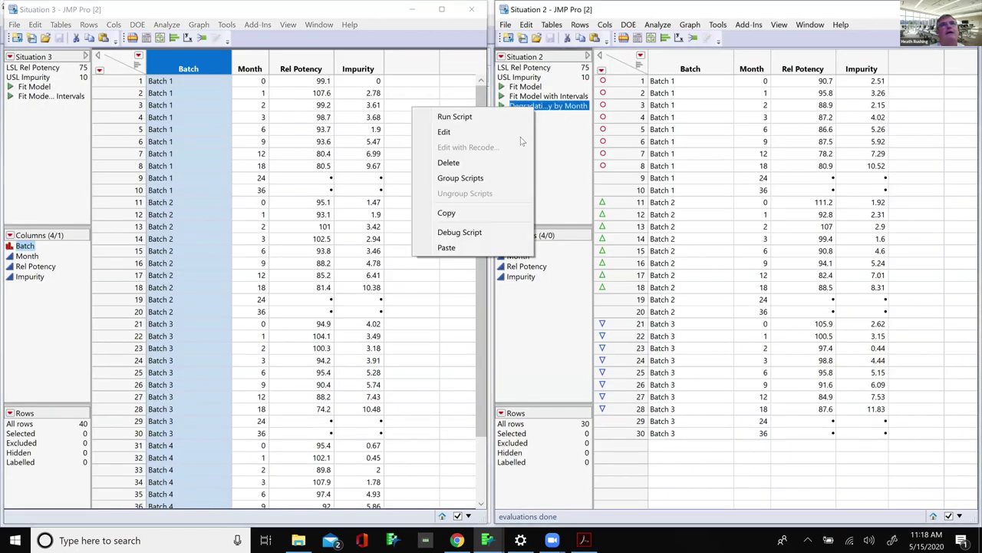
{"action": "left_click", "coordinate": [481, 220]}
{"action": "right_click", "coordinate": [23, 133]}
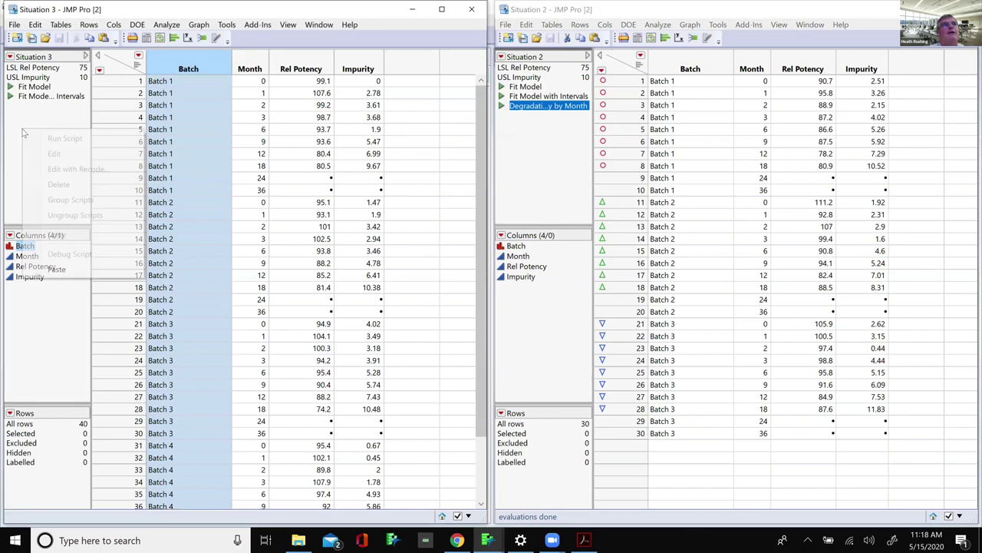
{"action": "left_click", "coordinate": [59, 269]}
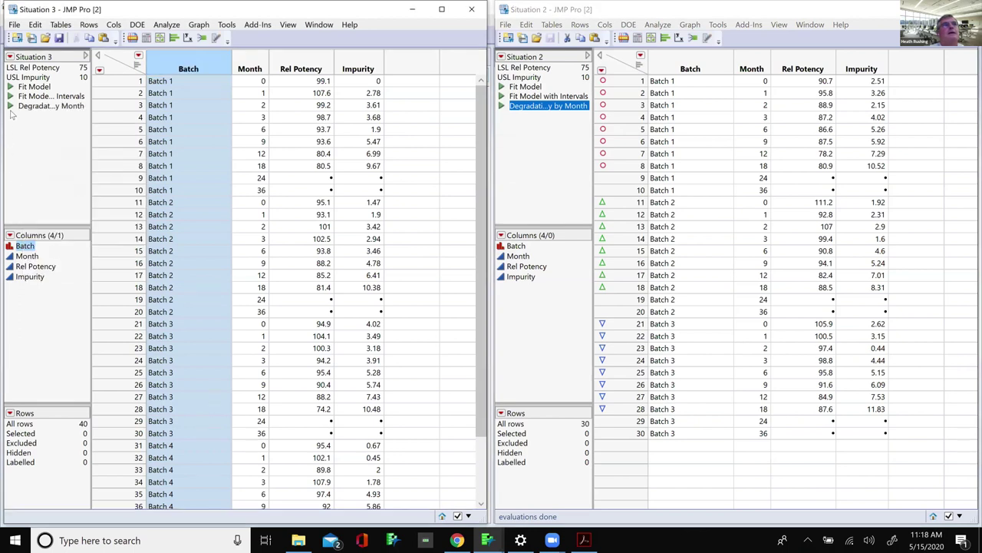
- Run the copied degradation script on Situation 3, minimize the Situation 2 table, and reposition the new report to show it fully
{"action": "left_click", "coordinate": [10, 107]}
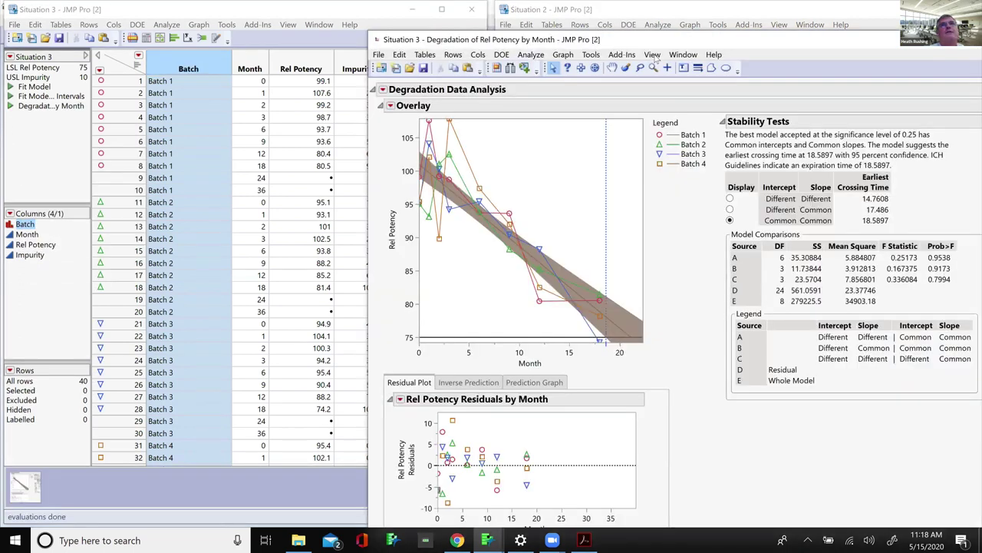
{"action": "left_click_drag", "start_coordinate": [734, 14], "coordinate": [603, 97]}
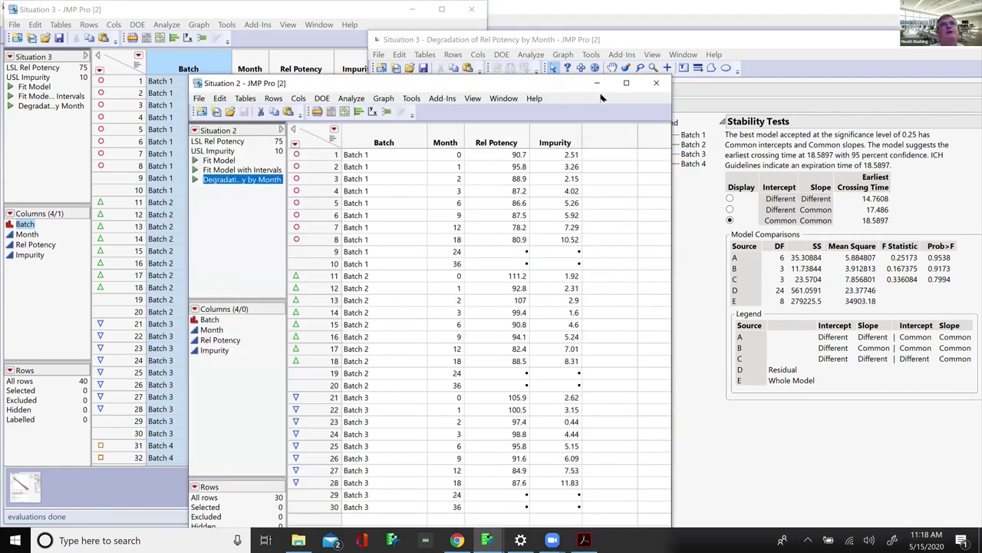
{"action": "left_click", "coordinate": [598, 83]}
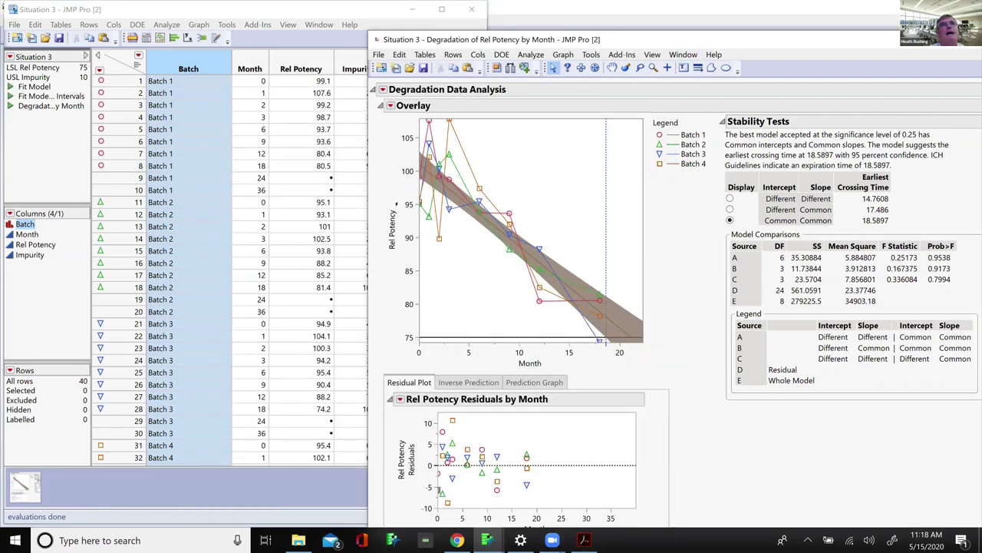
{"action": "left_click_drag", "start_coordinate": [475, 39], "coordinate": [214, 73]}
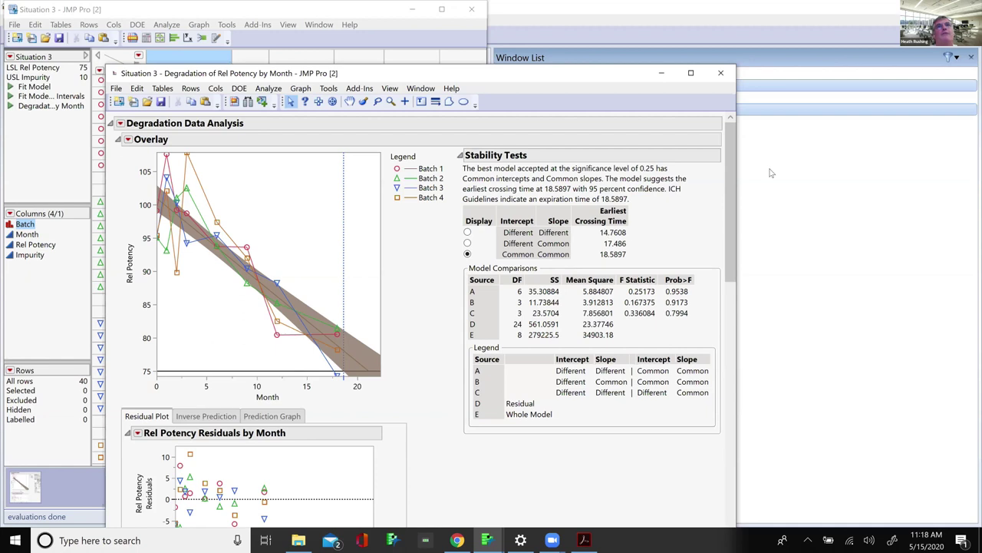
- Return to the JMP on Air journal, discard all open tables without saving, and advance to the Nonlinear Regression section
{"action": "left_click", "coordinate": [663, 74]}
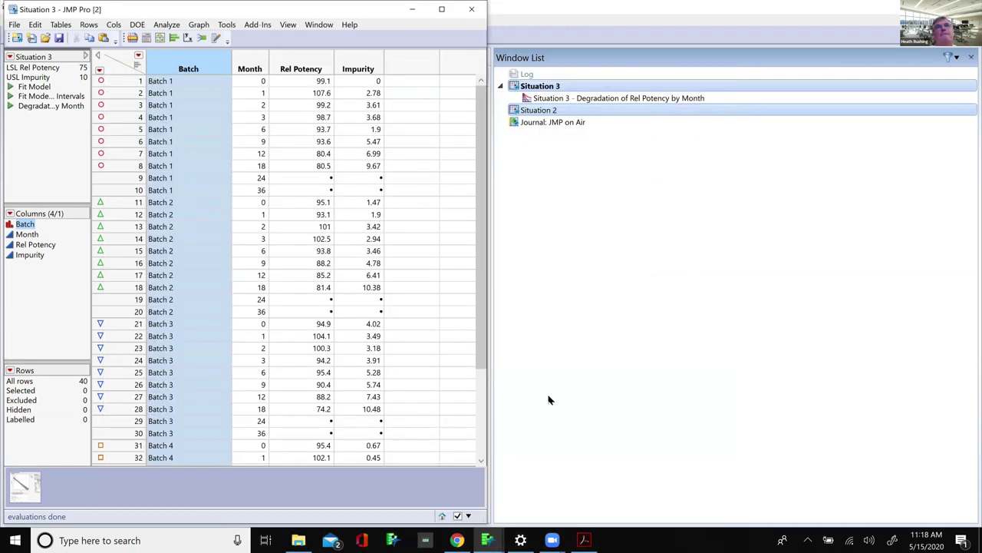
{"action": "left_click", "coordinate": [442, 515]}
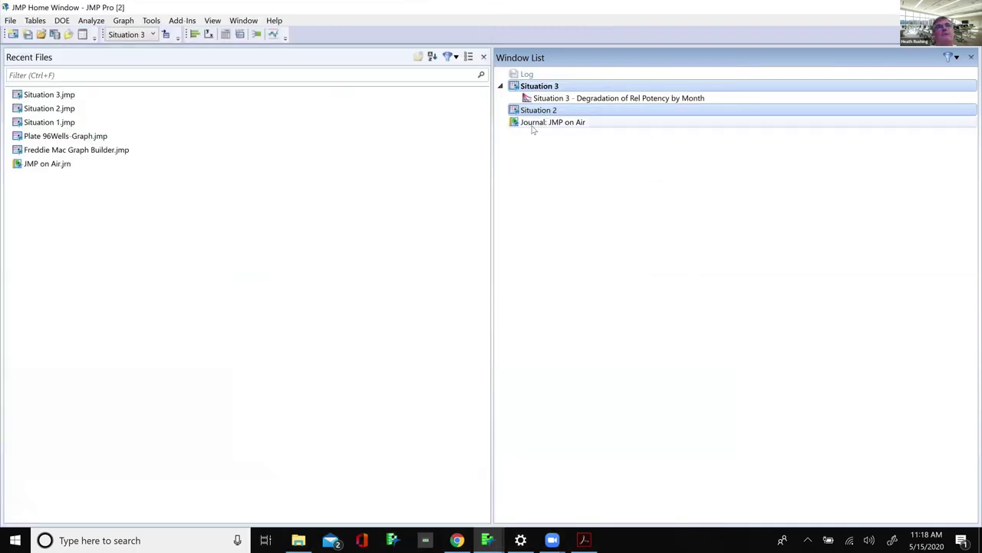
{"action": "double_click", "coordinate": [538, 122]}
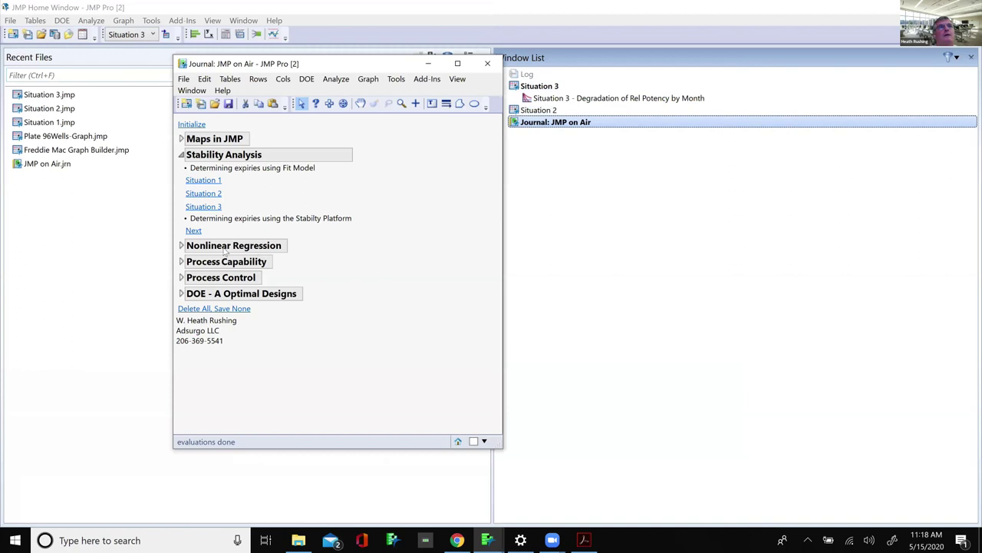
{"action": "left_click", "coordinate": [215, 308]}
{"action": "left_click", "coordinate": [197, 244]}
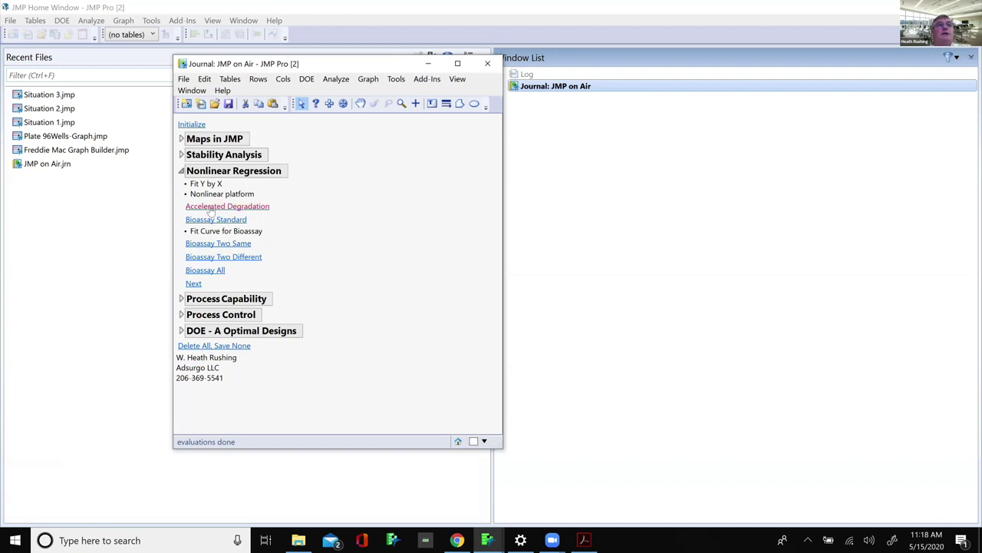
- Open the Accelerated Degradation table from the journal and inspect the formula of its Degradation Model column
{"action": "left_click", "coordinate": [210, 209]}
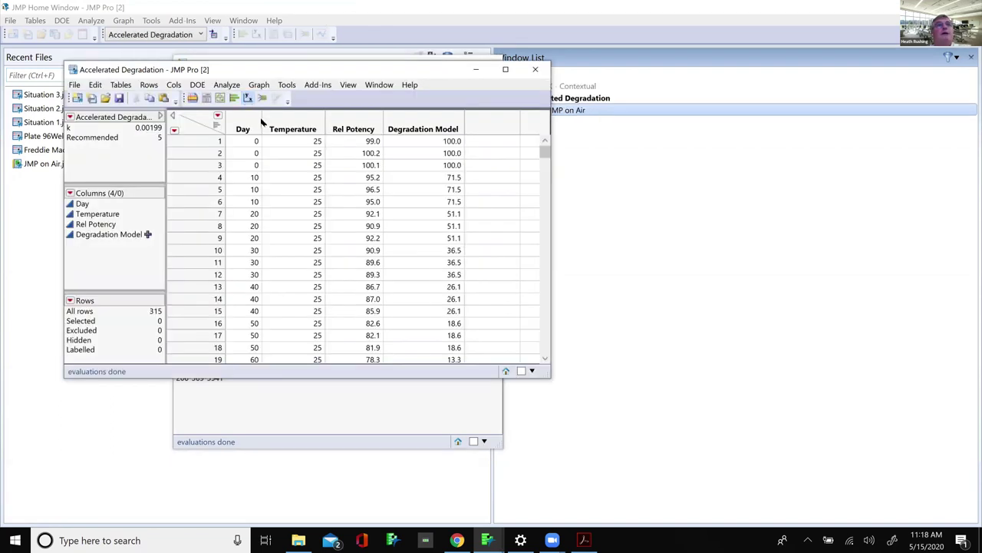
{"action": "left_click", "coordinate": [402, 115]}
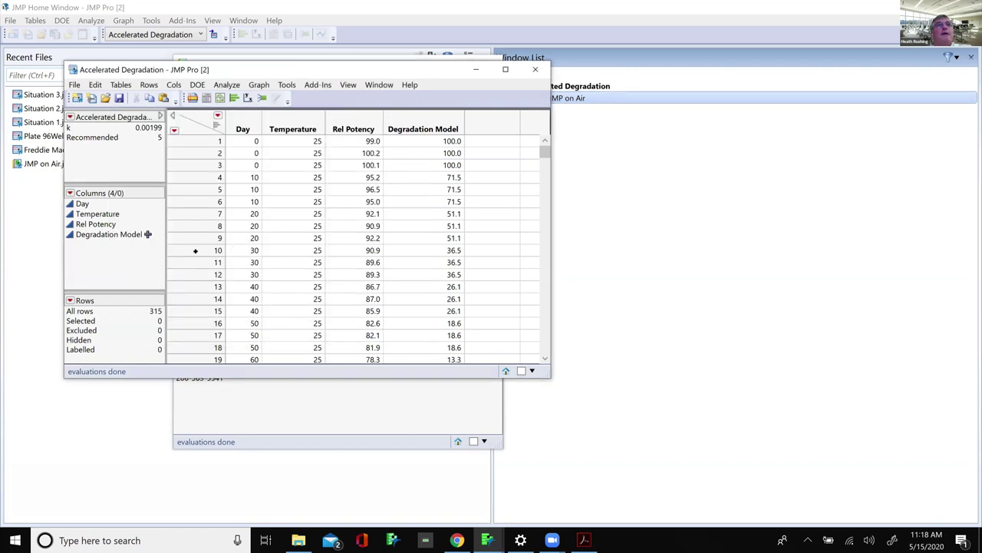
{"action": "left_click", "coordinate": [147, 235]}
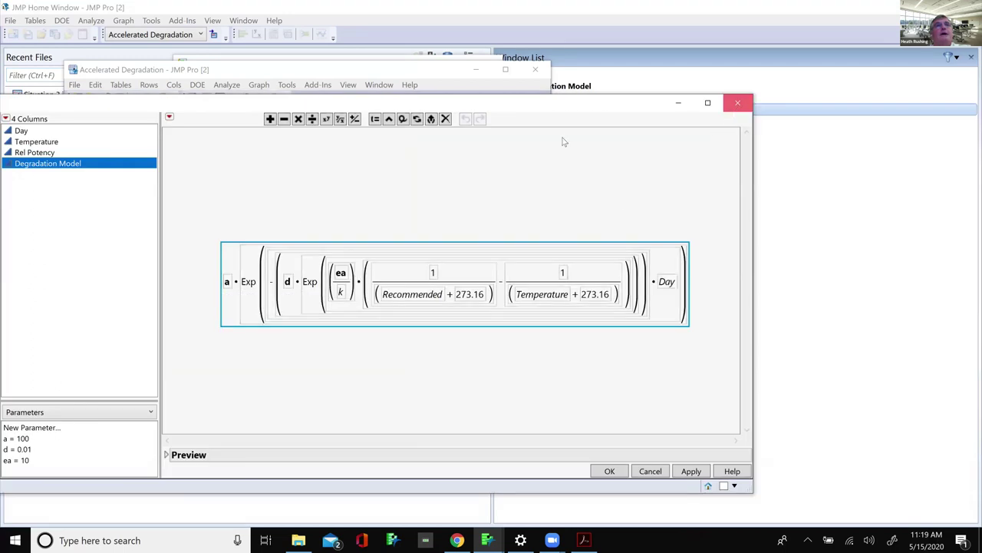
{"action": "left_click", "coordinate": [737, 102]}
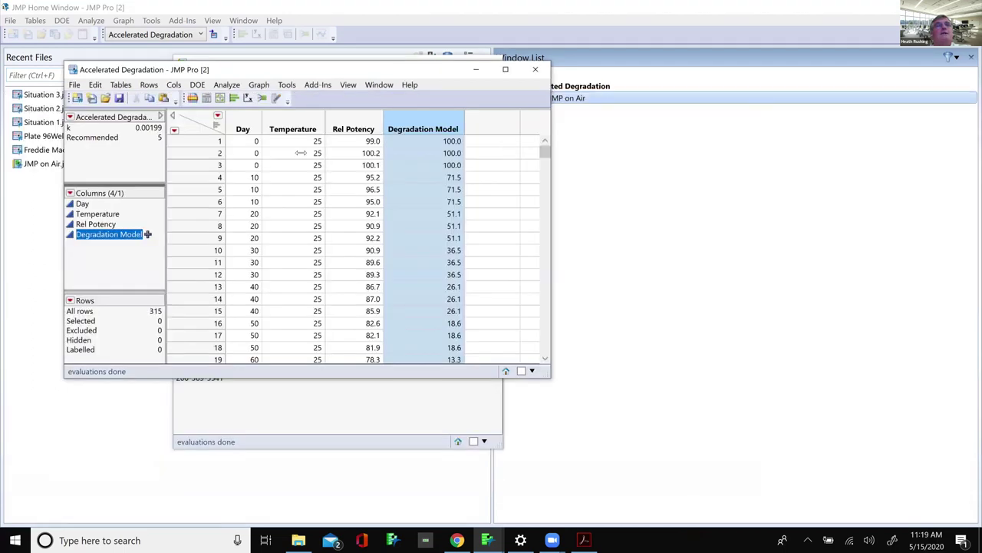
{"action": "left_click", "coordinate": [195, 122]}
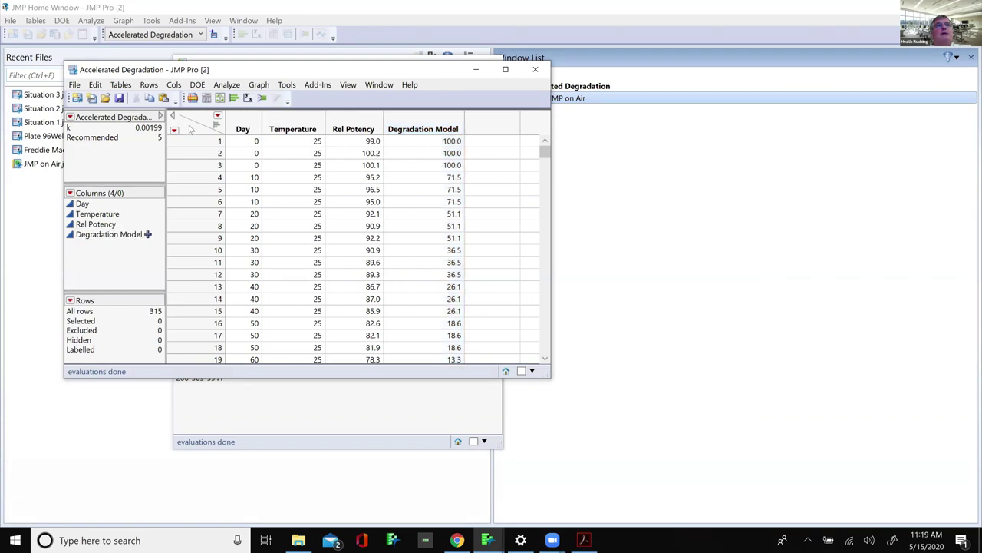
- Create a Fit Y by X plot with Rel Potency as the response and Day as the factor
{"action": "left_click", "coordinate": [247, 98]}
{"action": "left_click", "coordinate": [201, 192]}
{"action": "left_click", "coordinate": [264, 163]}
{"action": "left_click", "coordinate": [138, 170]}
{"action": "left_click", "coordinate": [265, 208]}
{"action": "left_click", "coordinate": [397, 161]}
- Color the Rel Potency by Day points with a row legend based on Temperature, and close the report
{"action": "right_click", "coordinate": [257, 217]}
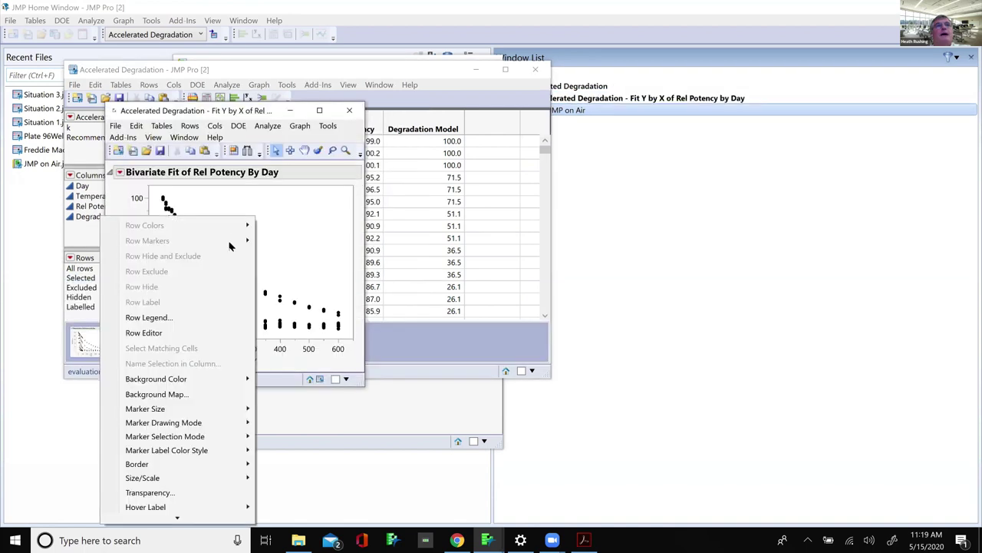
{"action": "left_click", "coordinate": [198, 318]}
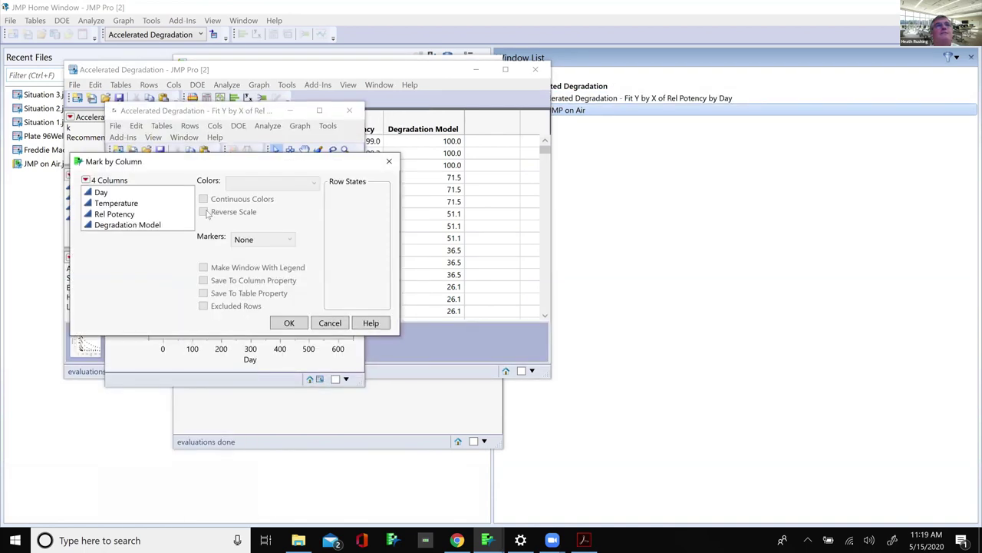
{"action": "left_click", "coordinate": [157, 203]}
{"action": "left_click", "coordinate": [296, 323]}
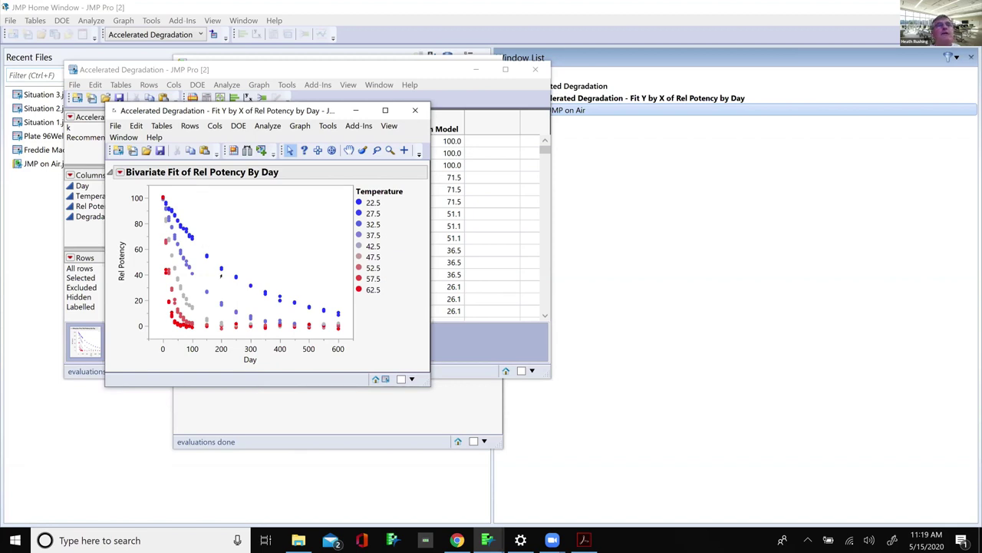
{"action": "mouse_move", "coordinate": [389, 299]}
{"action": "left_mouse_down"}
{"action": "mouse_move", "coordinate": [383, 203]}
{"action": "mouse_move", "coordinate": [364, 204]}
{"action": "mouse_move", "coordinate": [347, 232]}
{"action": "mouse_move", "coordinate": [350, 273]}
{"action": "mouse_move", "coordinate": [385, 305]}
{"action": "left_mouse_up"}
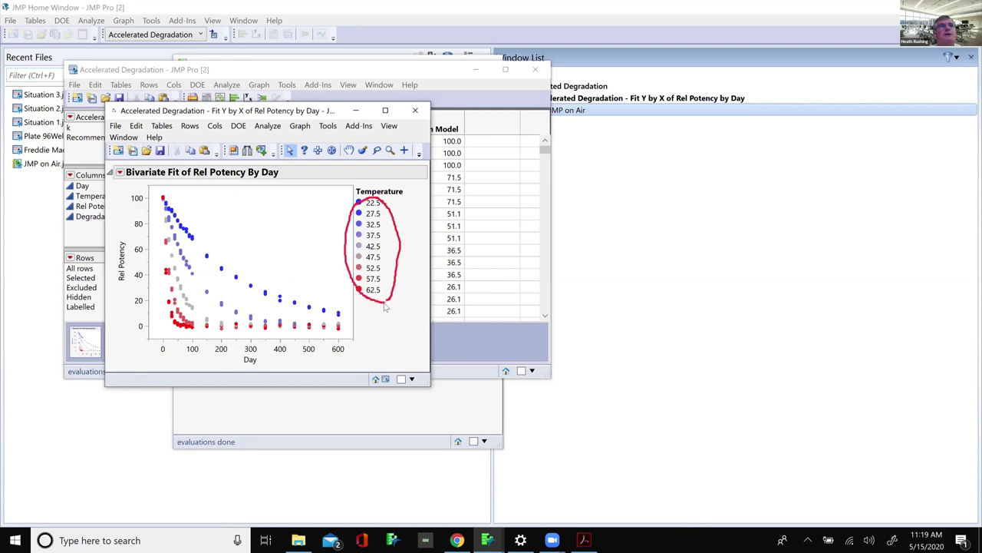
{"action": "left_click", "coordinate": [415, 110]}
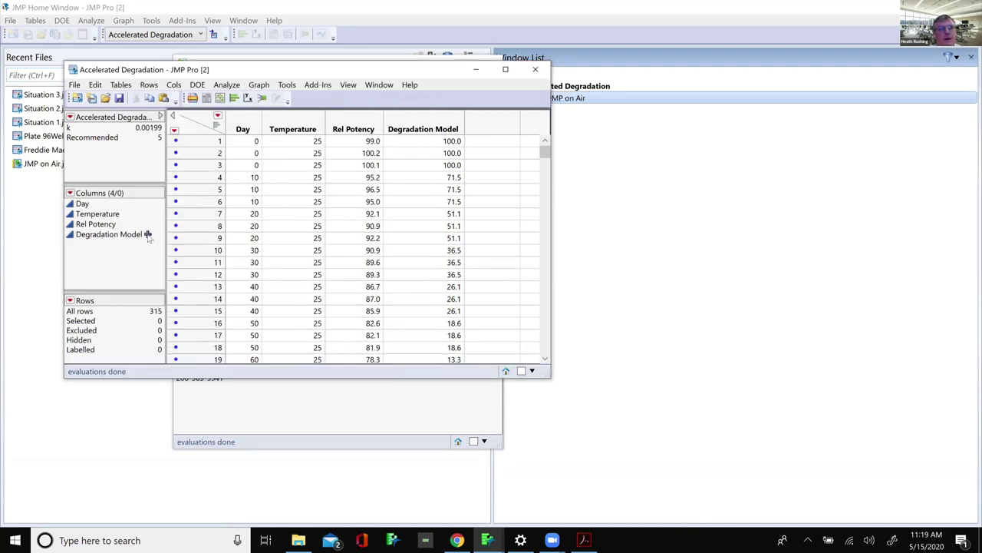
- Review the exponential expression and parameters in the Degradation Model formula, repositioning the editor to show it fully, and close it
{"action": "left_click", "coordinate": [149, 234]}
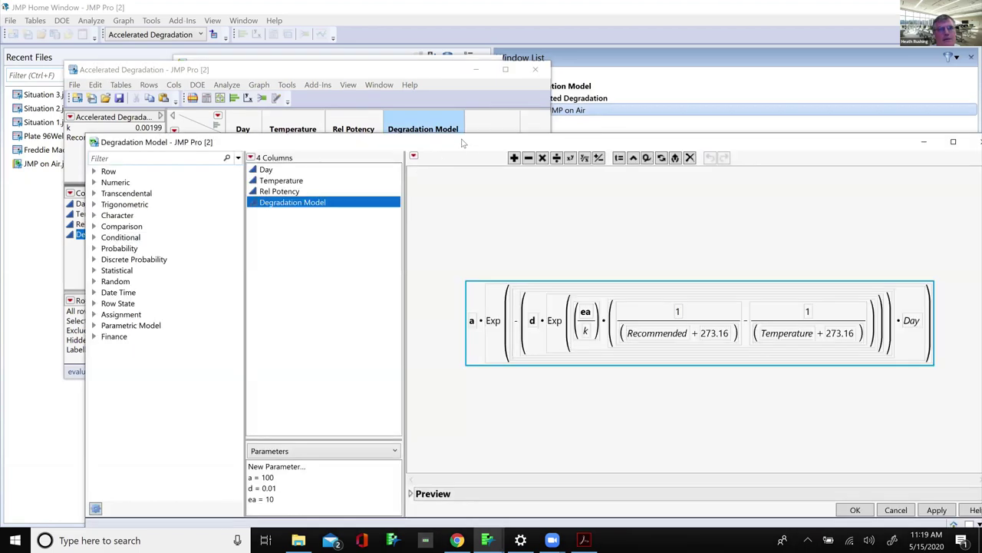
{"action": "left_click_drag", "start_coordinate": [462, 142], "coordinate": [194, 134]}
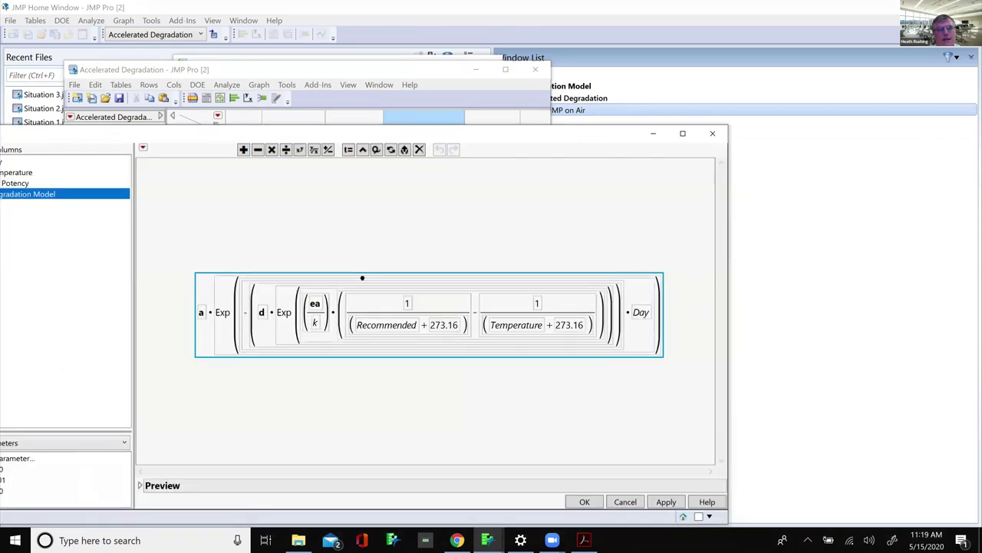
{"action": "left_click", "coordinate": [577, 508]}
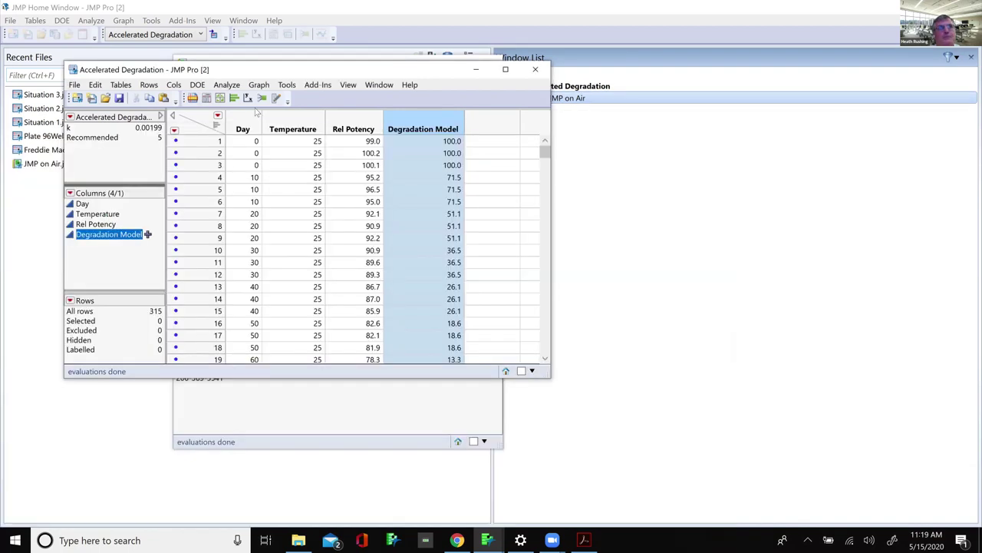
- Run a Nonlinear fit with Rel Potency as the response and Degradation Model as the predictor formula
{"action": "left_click", "coordinate": [230, 86]}
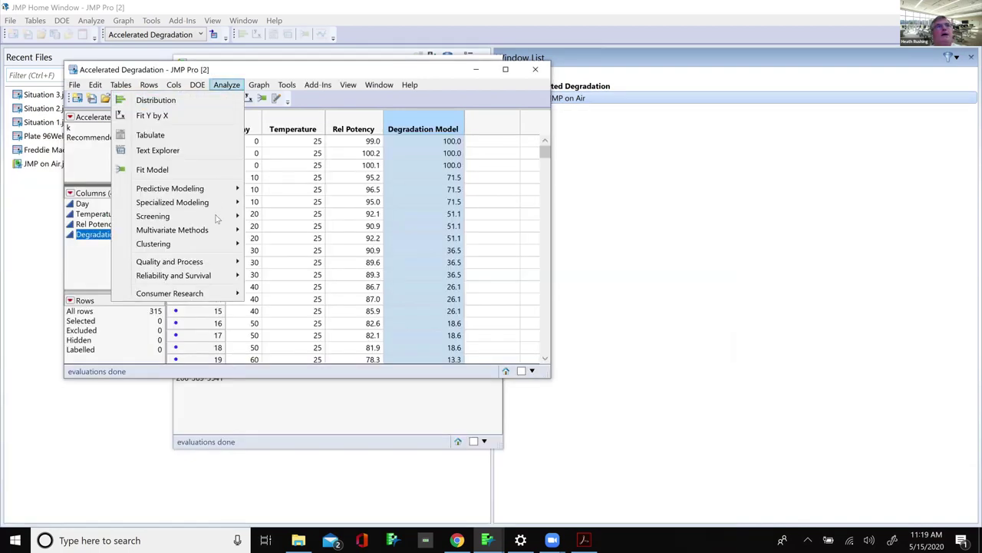
{"action": "mouse_move", "coordinate": [222, 207]}
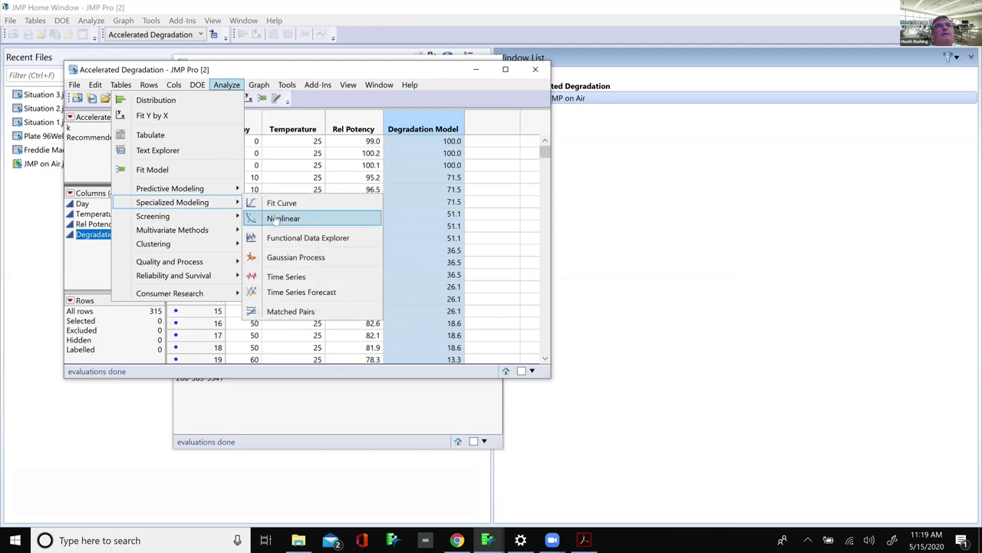
{"action": "left_click", "coordinate": [283, 219]}
{"action": "left_click", "coordinate": [270, 184]}
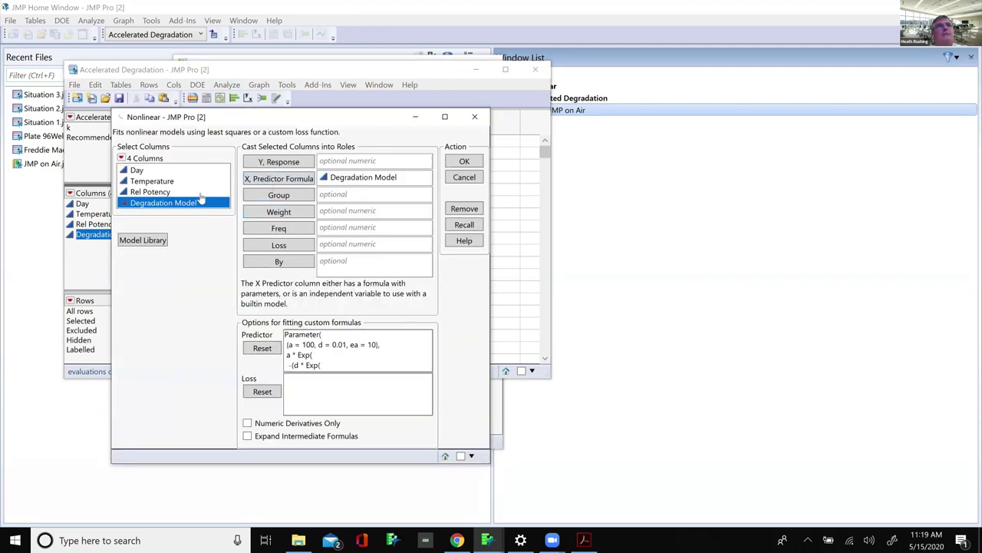
{"action": "left_click", "coordinate": [209, 191]}
{"action": "left_click", "coordinate": [282, 163]}
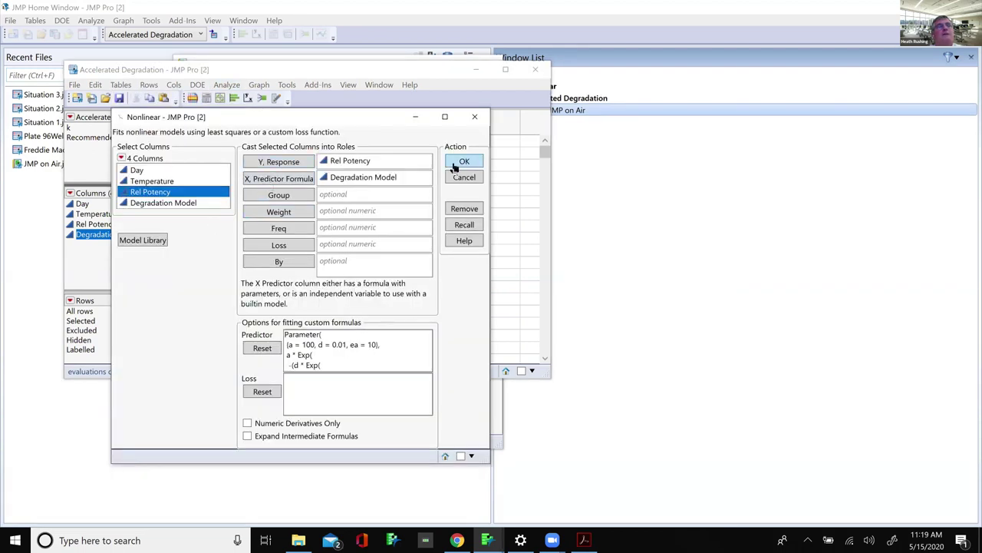
{"action": "left_click", "coordinate": [454, 164]}
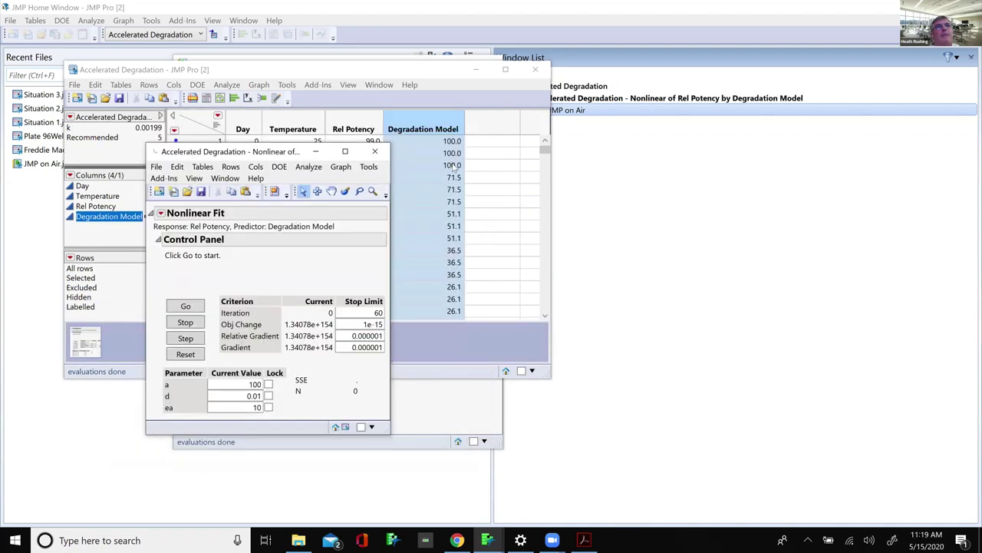
{"action": "left_click", "coordinate": [192, 307]}
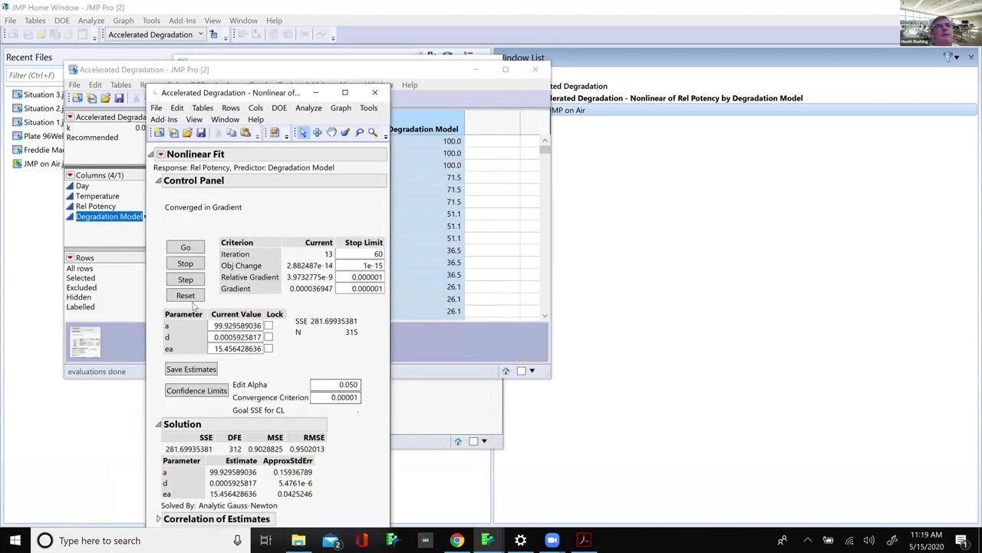
- Add the Prediction Profiler to the Nonlinear Fit report and maximize the report window
{"action": "left_click", "coordinate": [162, 154]}
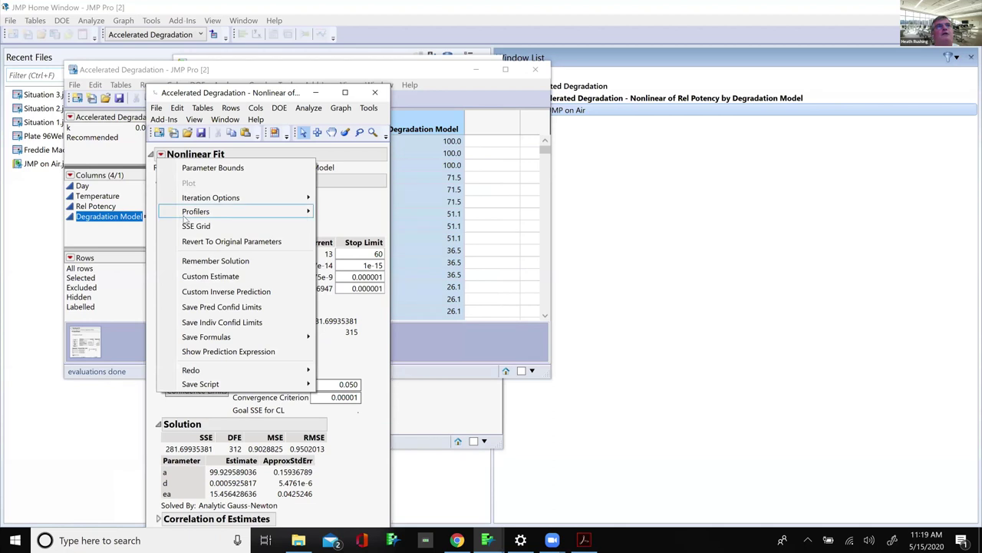
{"action": "mouse_move", "coordinate": [184, 219]}
{"action": "left_click", "coordinate": [121, 214]}
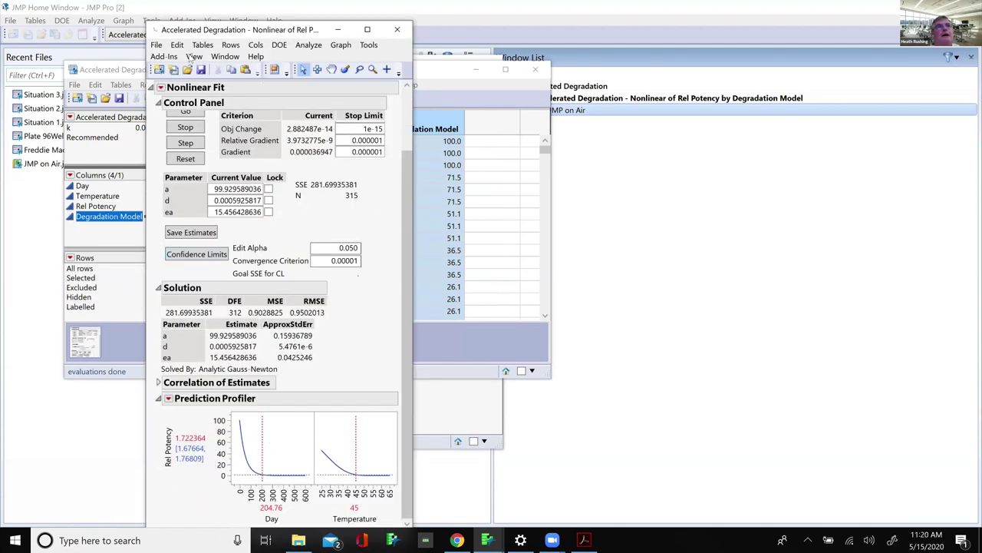
{"action": "left_click_drag", "start_coordinate": [230, 30], "coordinate": [190, 1]}
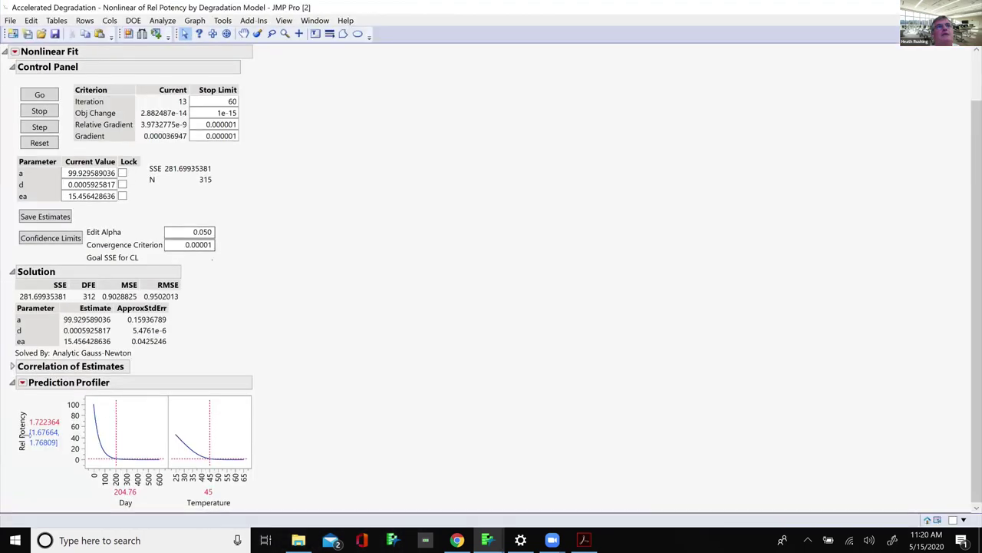
- Explore the Rel Potency prediction by moving the profiler to Day 111.5 and Temperature 59.54, and close the nonlinear report
{"action": "left_click", "coordinate": [131, 458]}
{"action": "left_click", "coordinate": [106, 449]}
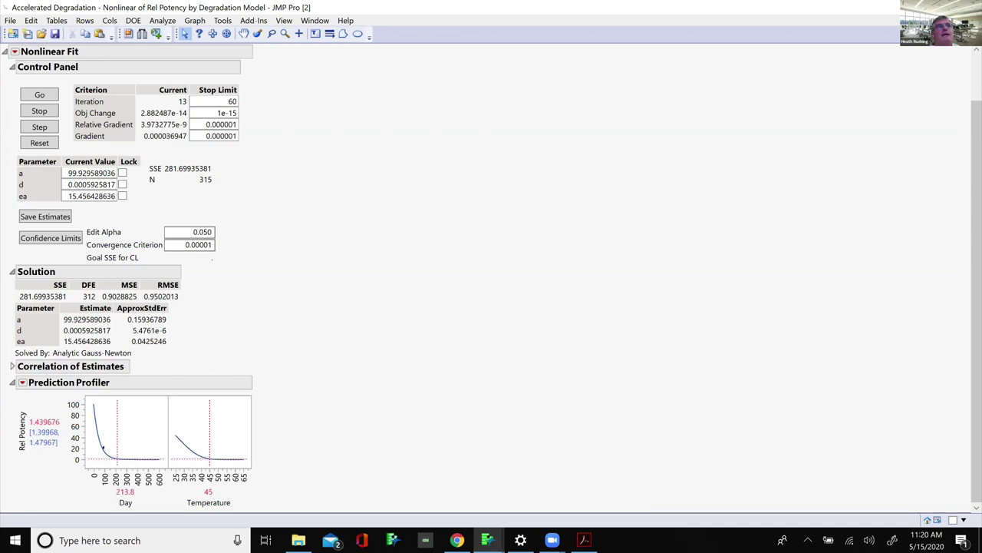
{"action": "left_click_drag", "start_coordinate": [199, 453], "coordinate": [236, 461]}
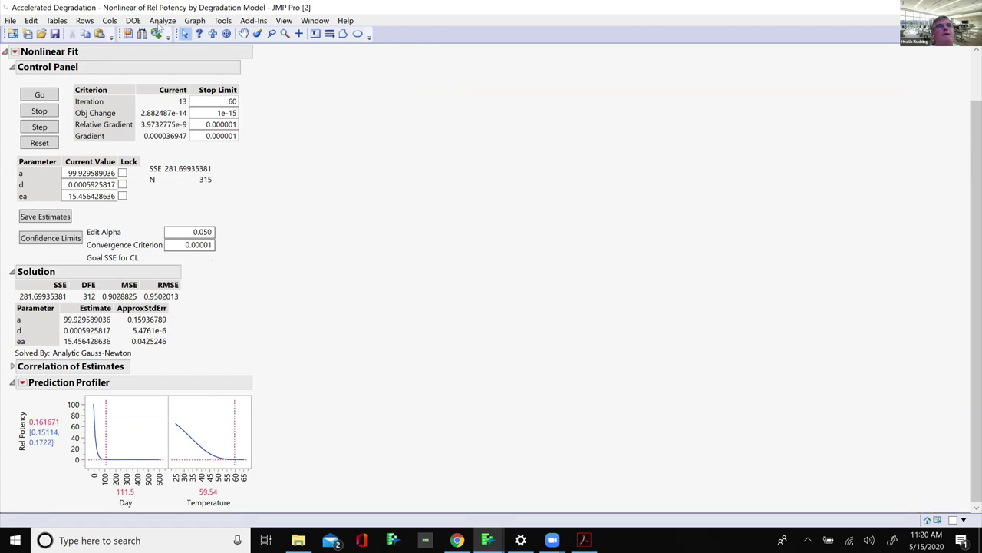
{"action": "key", "text": "alt+Tab"}
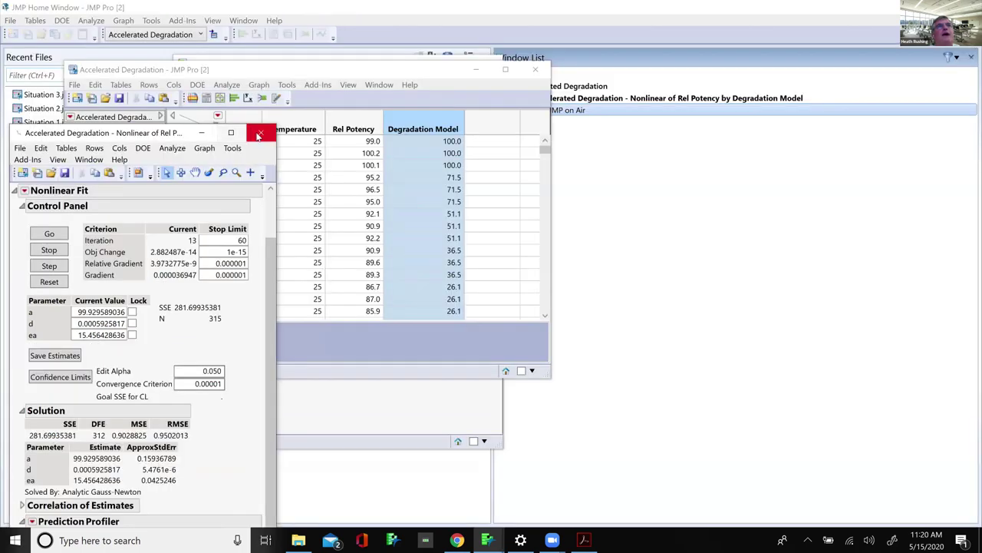
- Discard all open tables without saving from the JMP on Air journal and open the Bioassay Standard table
{"action": "left_click", "coordinate": [374, 396]}
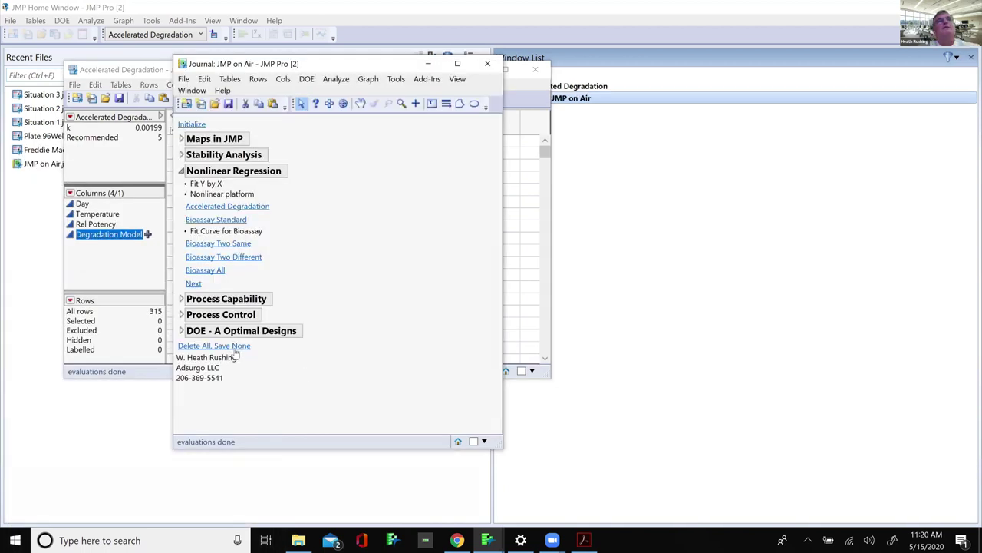
{"action": "left_click", "coordinate": [234, 348]}
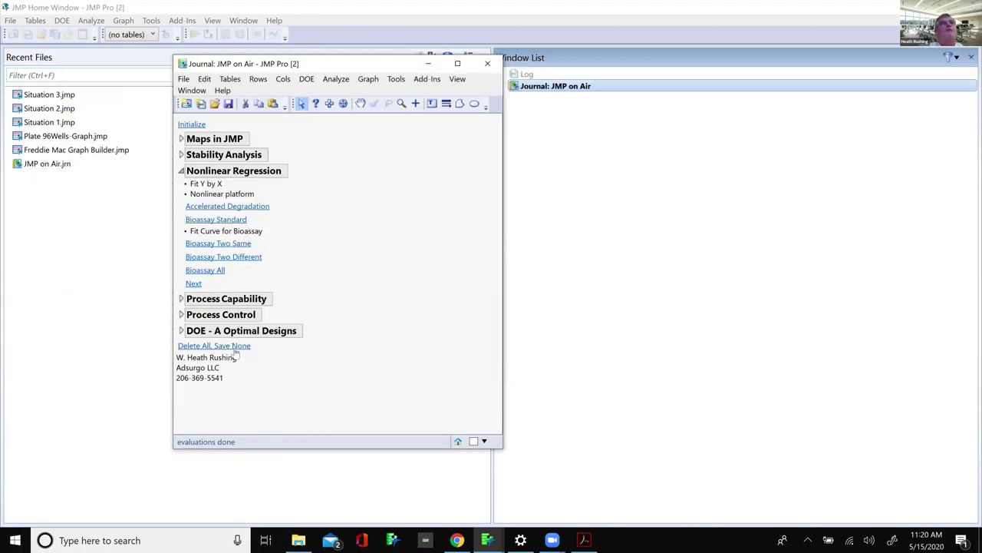
{"action": "left_click", "coordinate": [240, 221]}
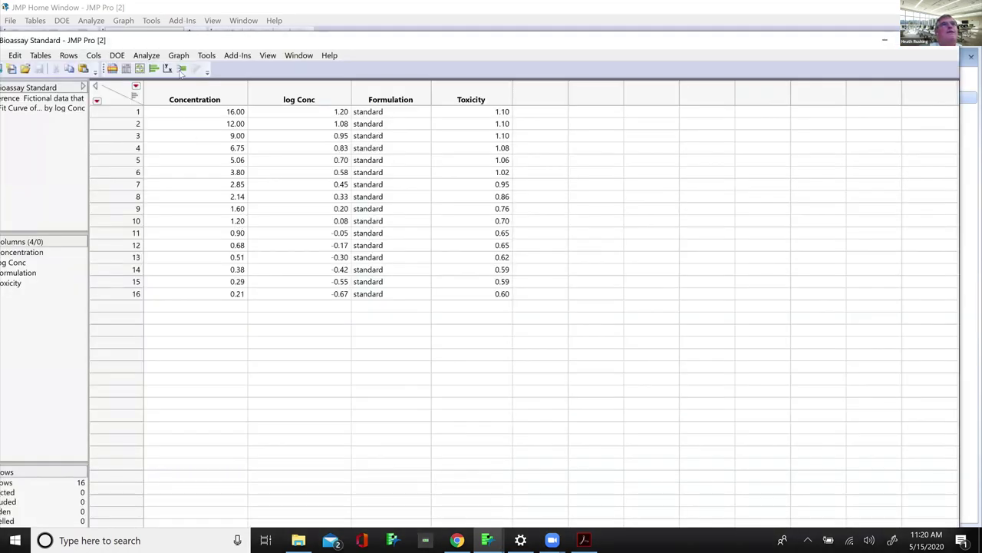
- Run Fit Curve on the Bioassay Standard table with Toxicity as the response and log Conc as the regressor
{"action": "left_click", "coordinate": [146, 56]}
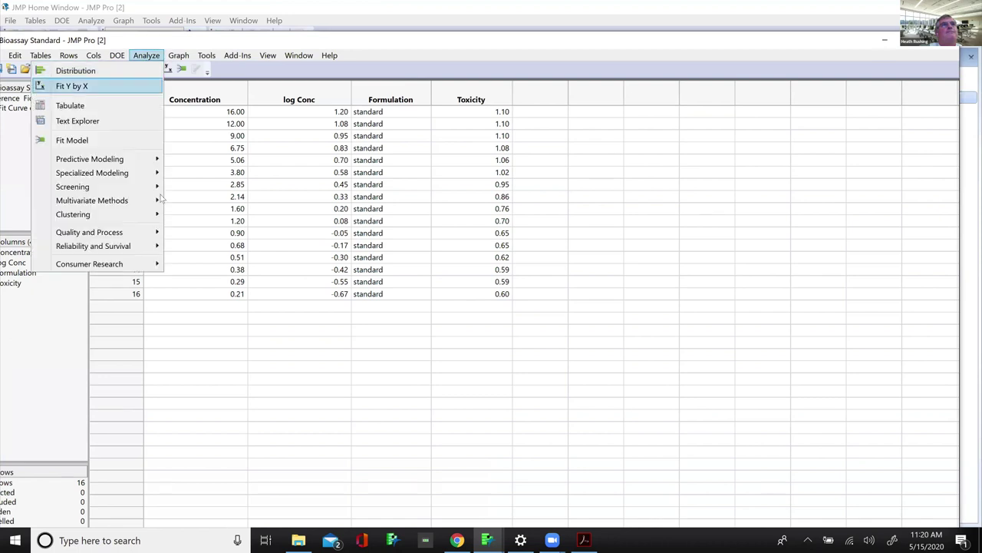
{"action": "mouse_move", "coordinate": [115, 245]}
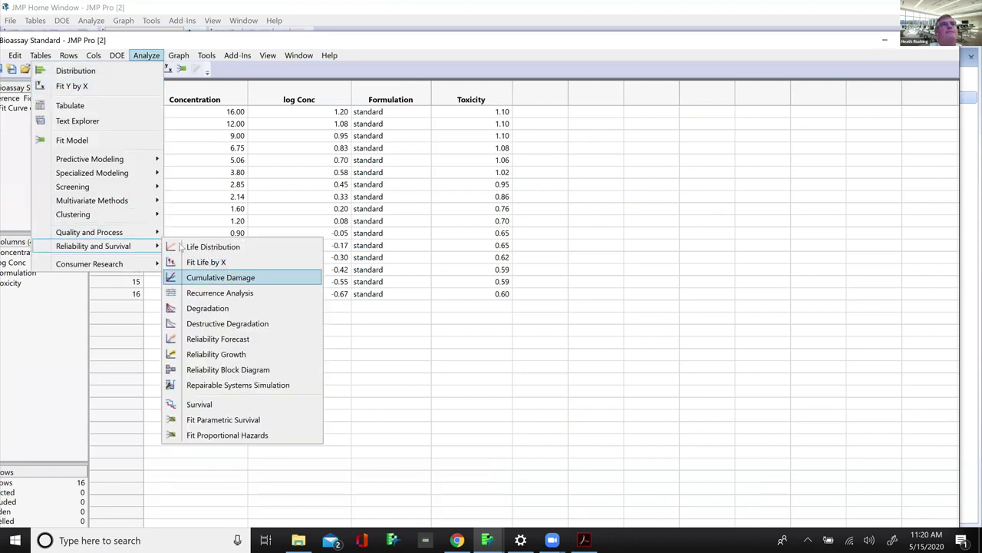
{"action": "mouse_move", "coordinate": [156, 178]}
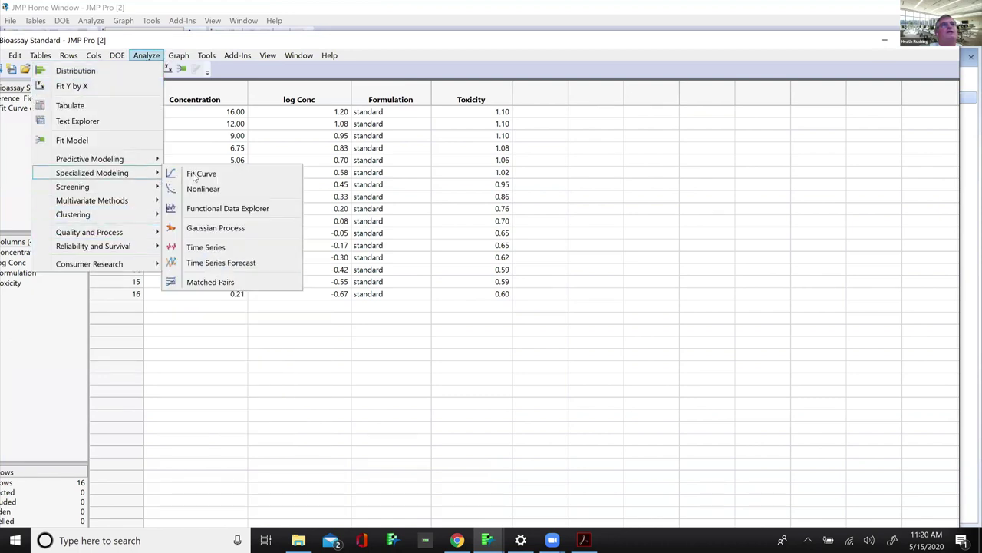
{"action": "left_click", "coordinate": [201, 169]}
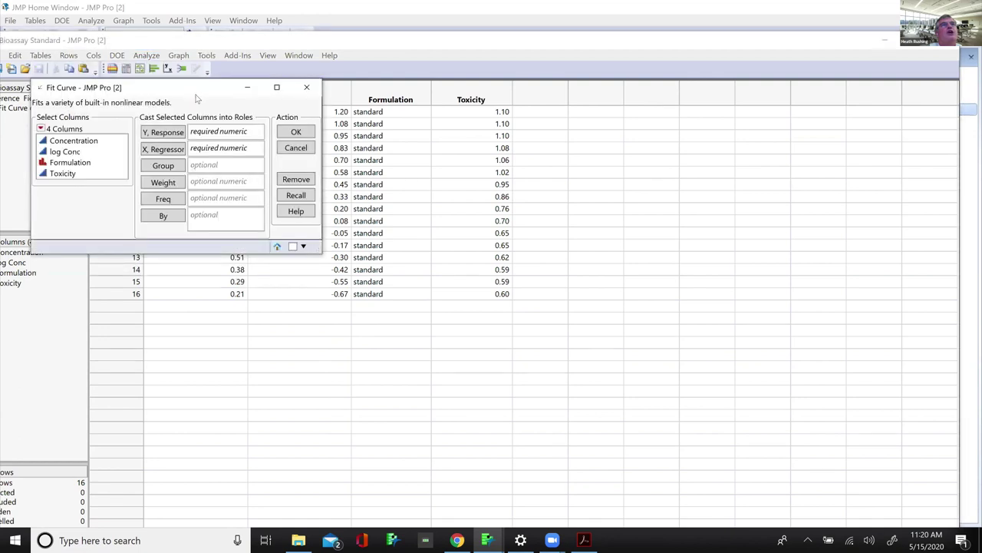
{"action": "left_click", "coordinate": [94, 158]}
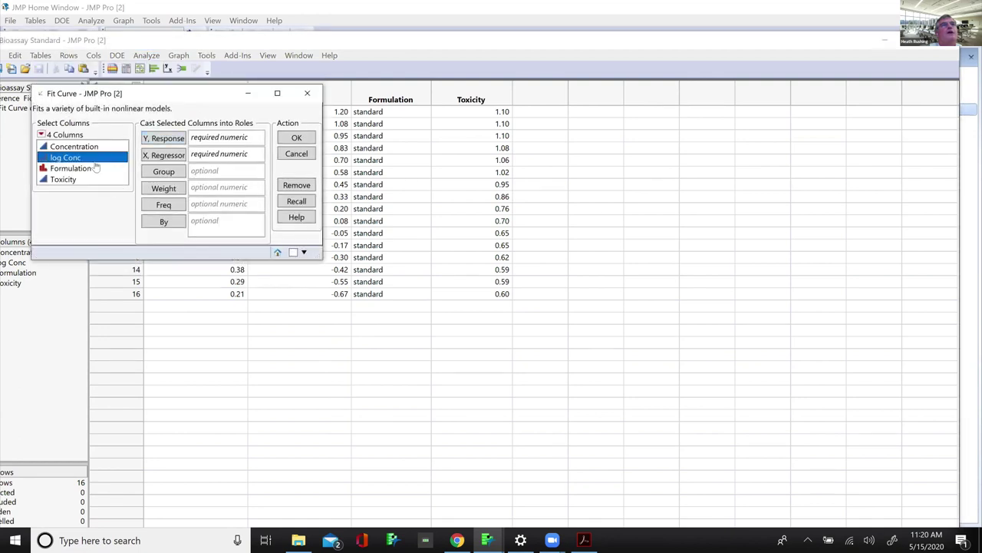
{"action": "left_click", "coordinate": [94, 179]}
{"action": "double_click", "coordinate": [99, 177]}
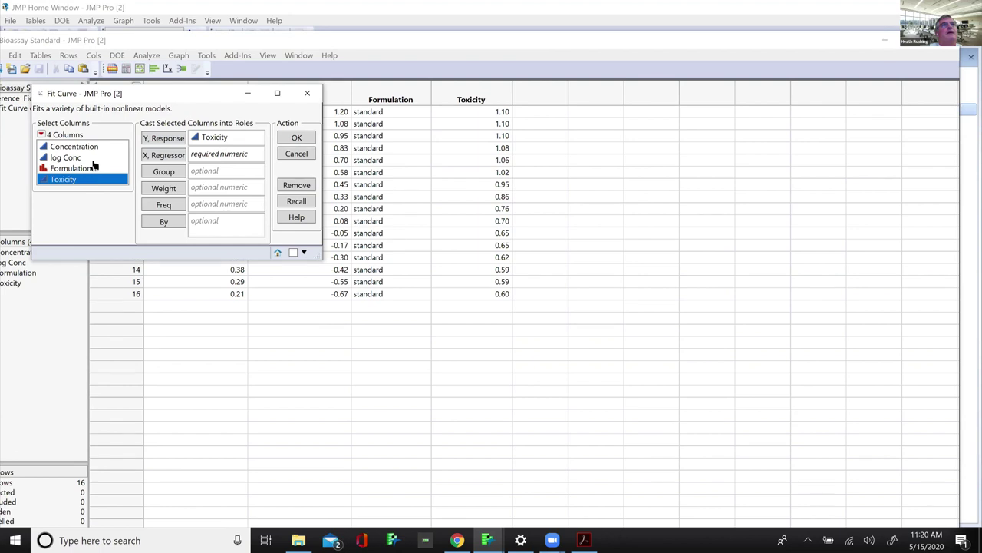
{"action": "left_click", "coordinate": [77, 157]}
{"action": "left_click", "coordinate": [162, 155]}
{"action": "left_click", "coordinate": [289, 141]}
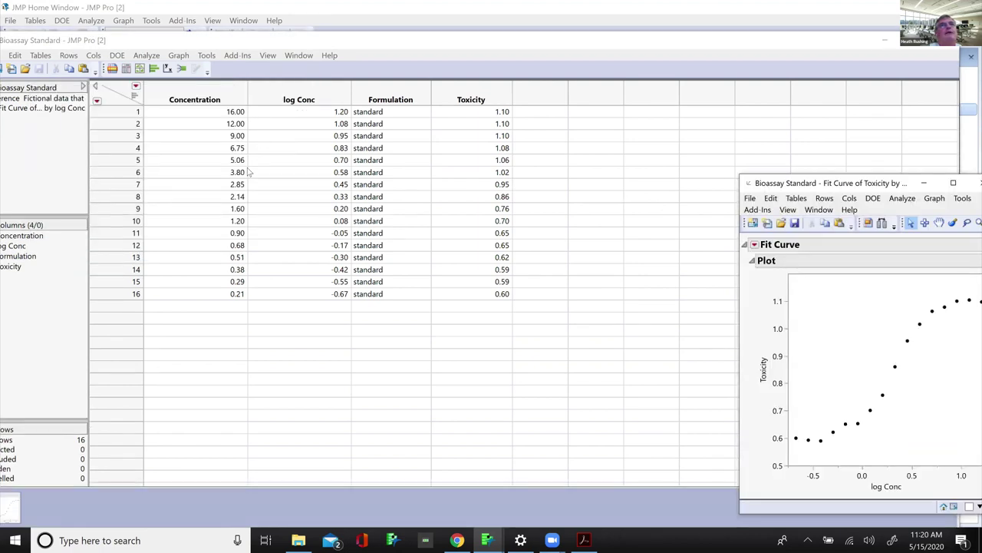
- Fit a Logistic 4P sigmoid curve to the Toxicity data and maximize the report window
{"action": "left_click", "coordinate": [244, 197]}
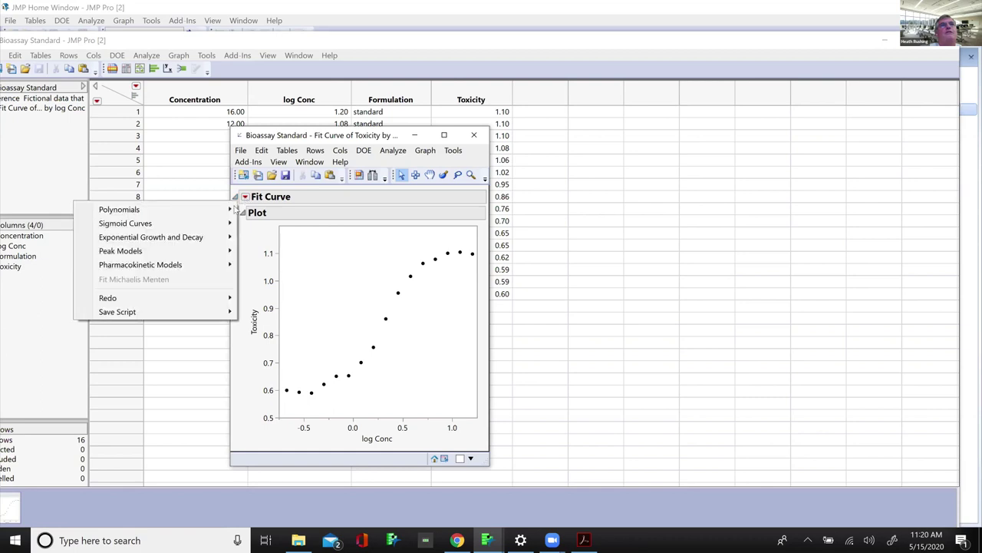
{"action": "mouse_move", "coordinate": [223, 224]}
{"action": "mouse_move", "coordinate": [276, 226]}
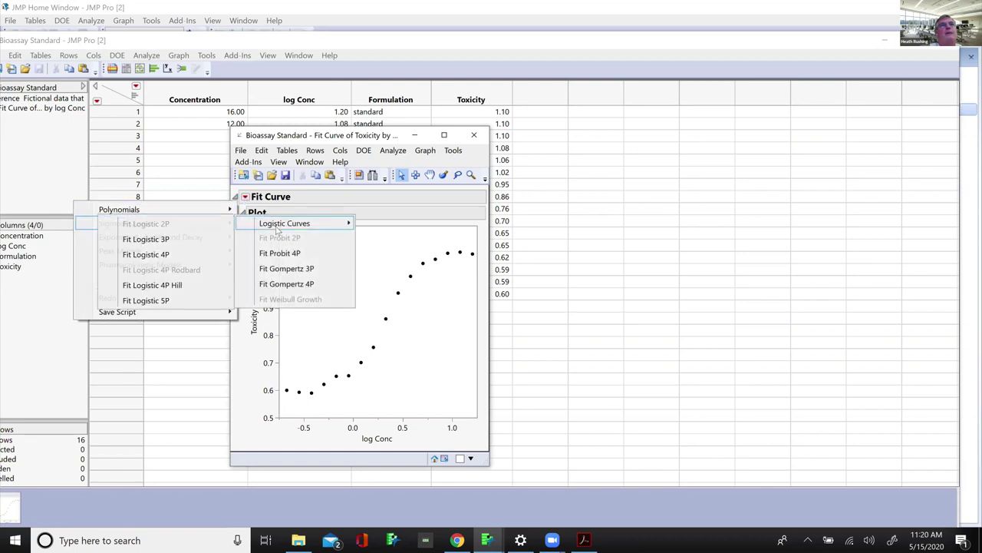
{"action": "left_click", "coordinate": [206, 253]}
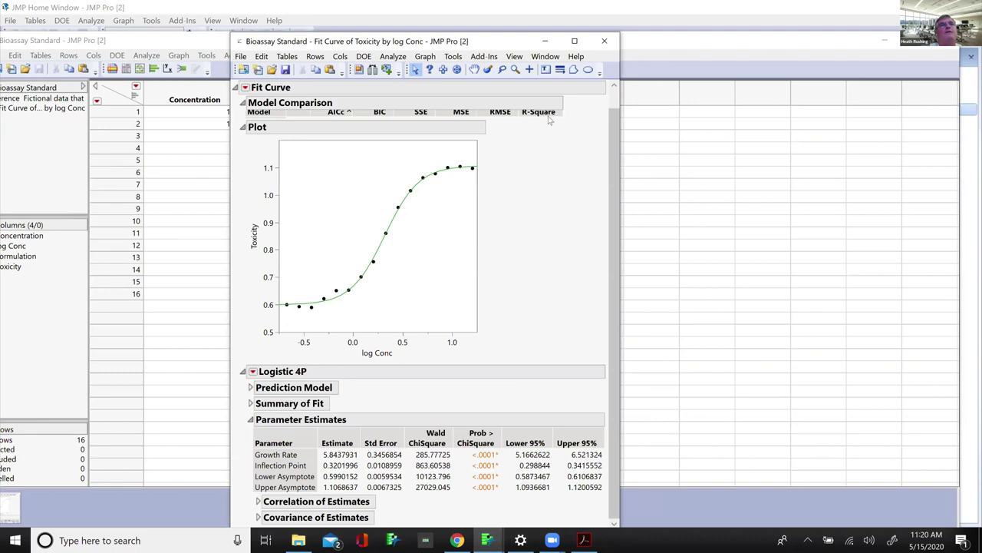
{"action": "left_click", "coordinate": [574, 40]}
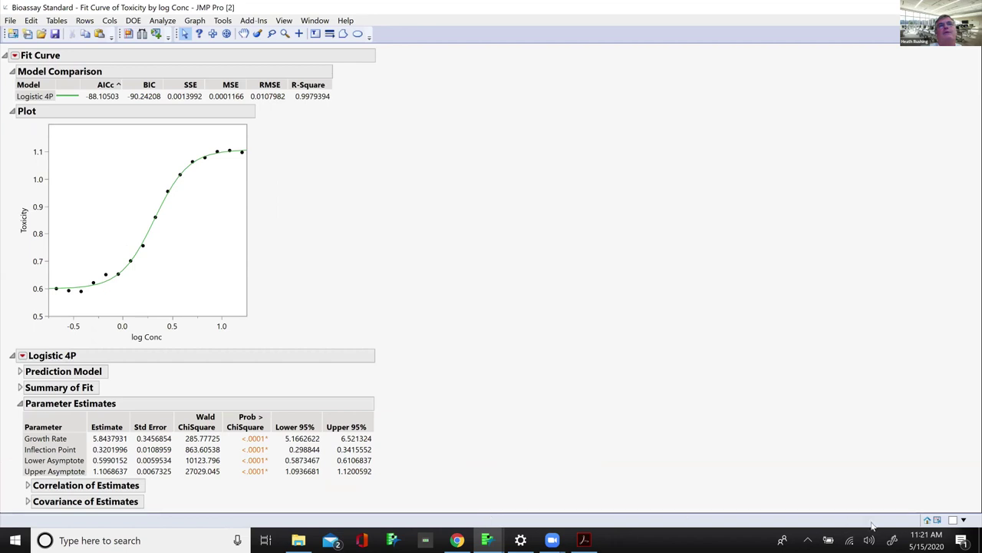
- Discard all open tables without saving from the JMP on Air journal and open the Bioassay Two Different table
{"action": "left_click", "coordinate": [926, 520]}
{"action": "left_click", "coordinate": [542, 112]}
{"action": "double_click", "coordinate": [542, 112]}
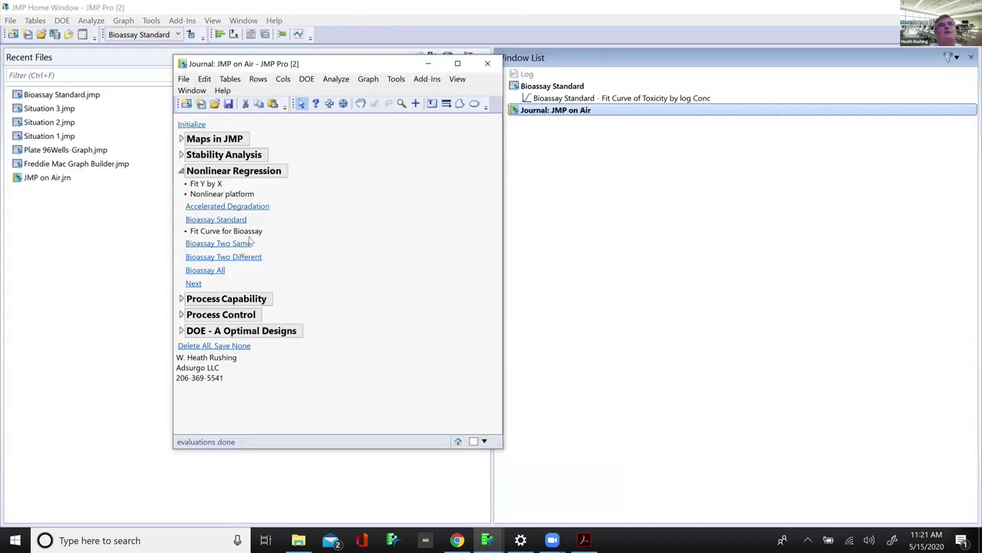
{"action": "left_click", "coordinate": [212, 346]}
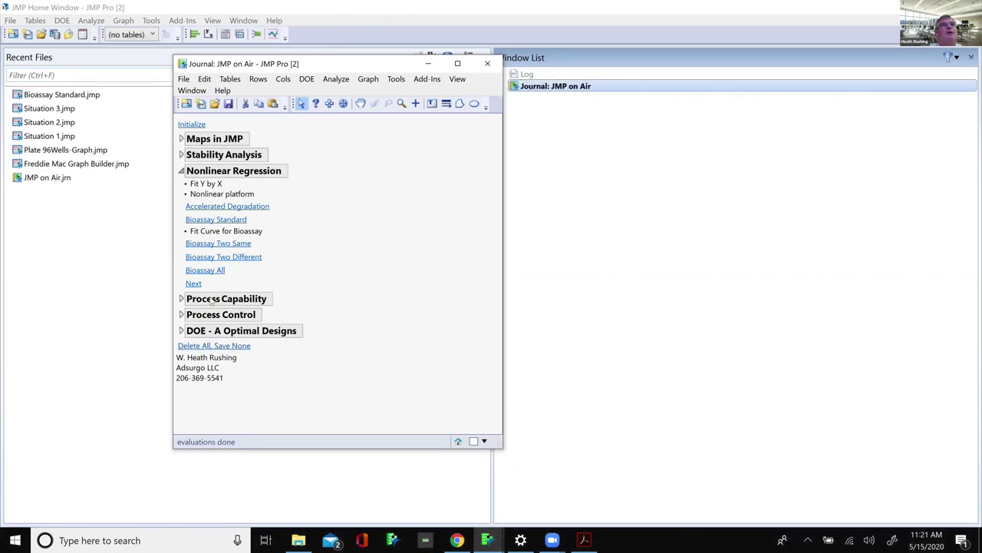
{"action": "left_click", "coordinate": [222, 258]}
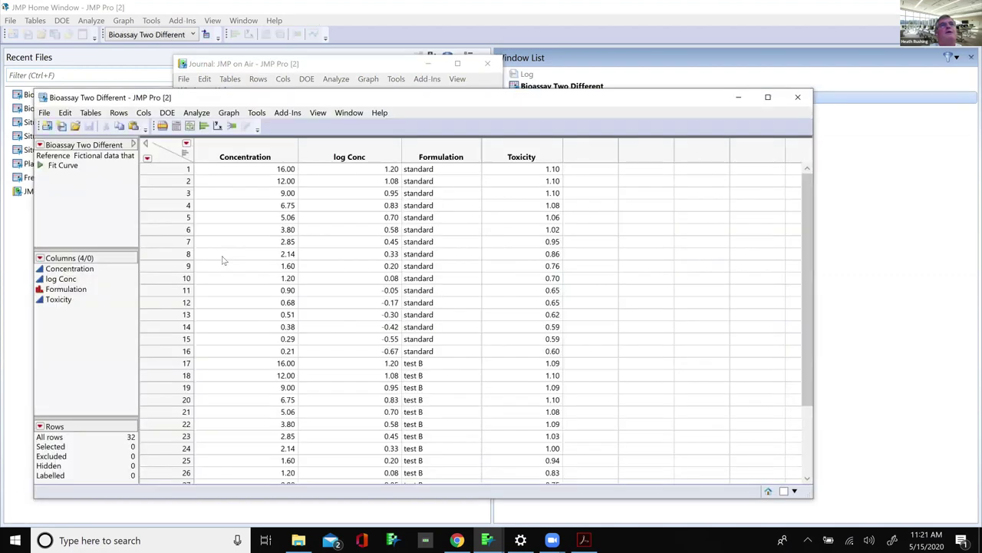
- Set up a Fit Curve analysis with the recalled Toxicity response and log Conc regressor, and assign Formulation as the group
{"action": "left_click", "coordinate": [433, 363]}
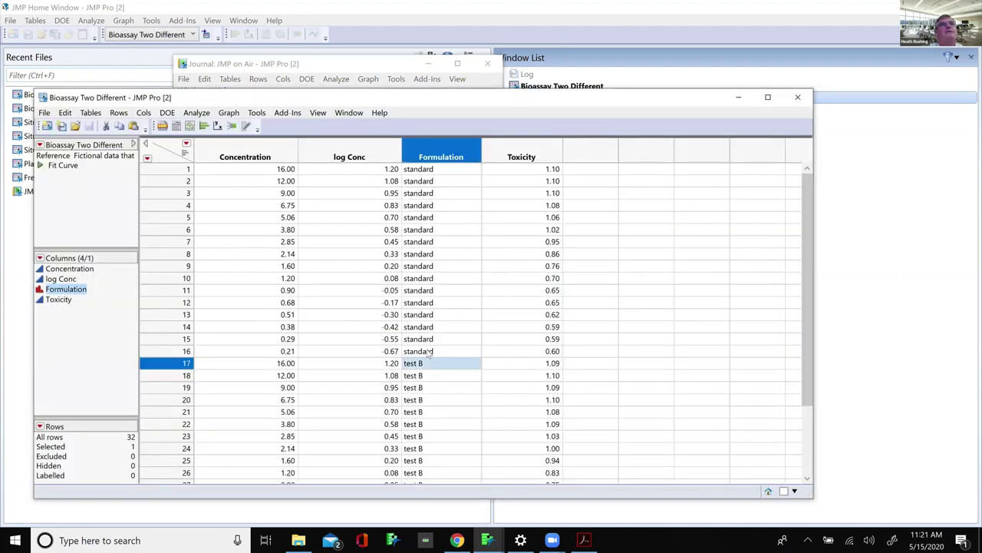
{"action": "left_click", "coordinate": [432, 352]}
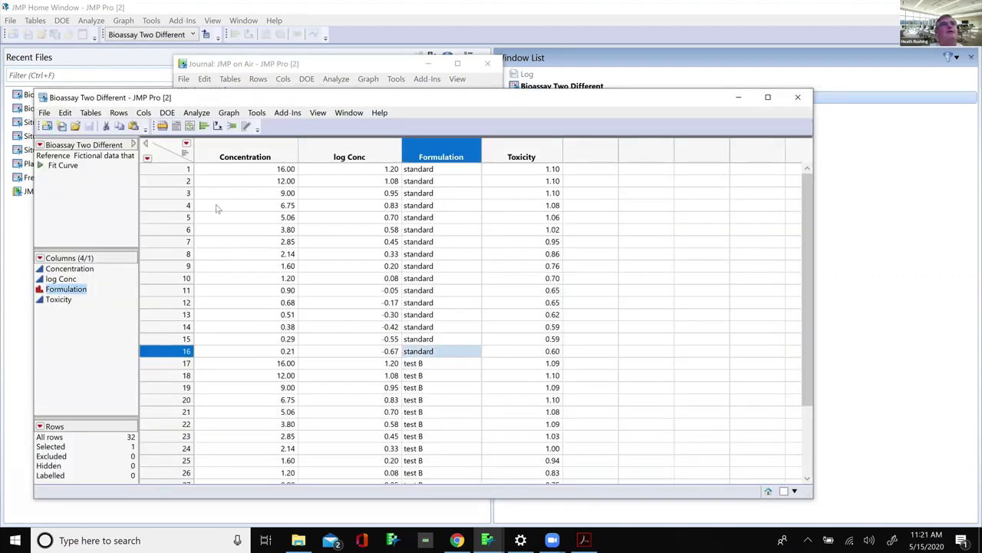
{"action": "left_click", "coordinate": [165, 164]}
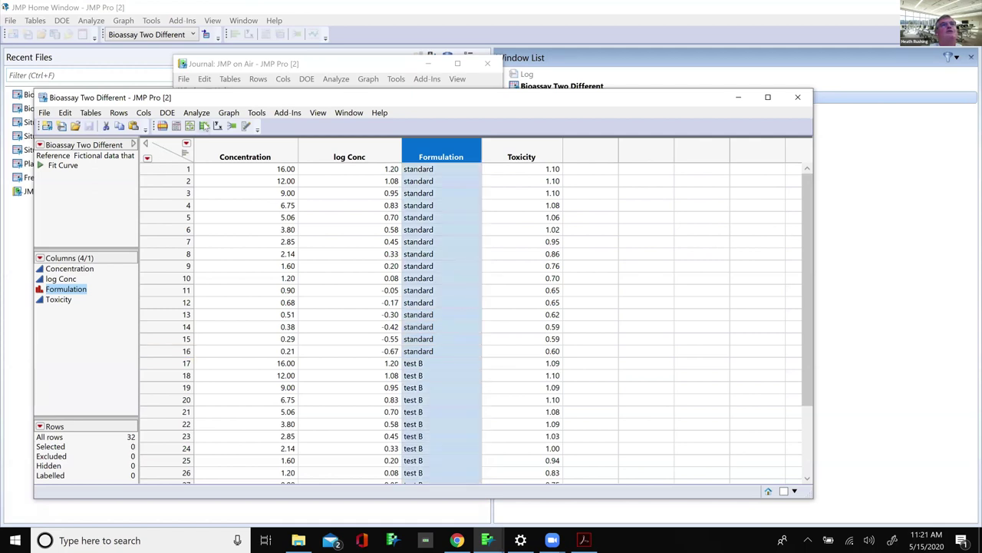
{"action": "left_click", "coordinate": [196, 113]}
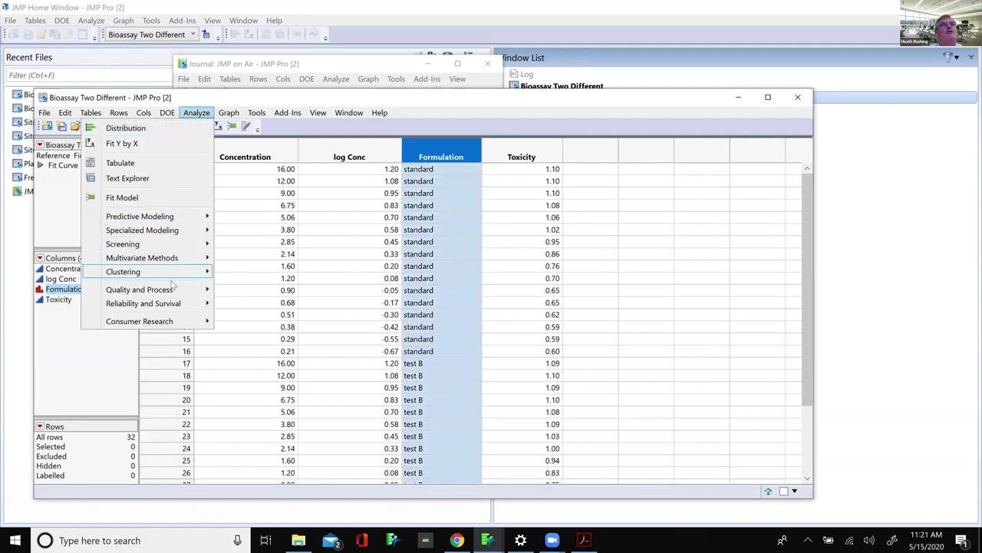
{"action": "mouse_move", "coordinate": [185, 232]}
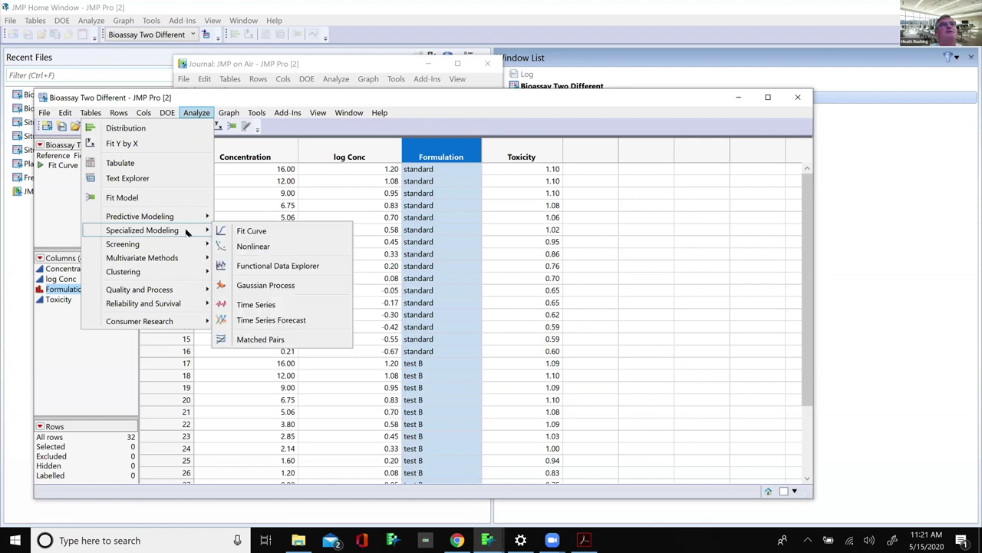
{"action": "left_click", "coordinate": [254, 232]}
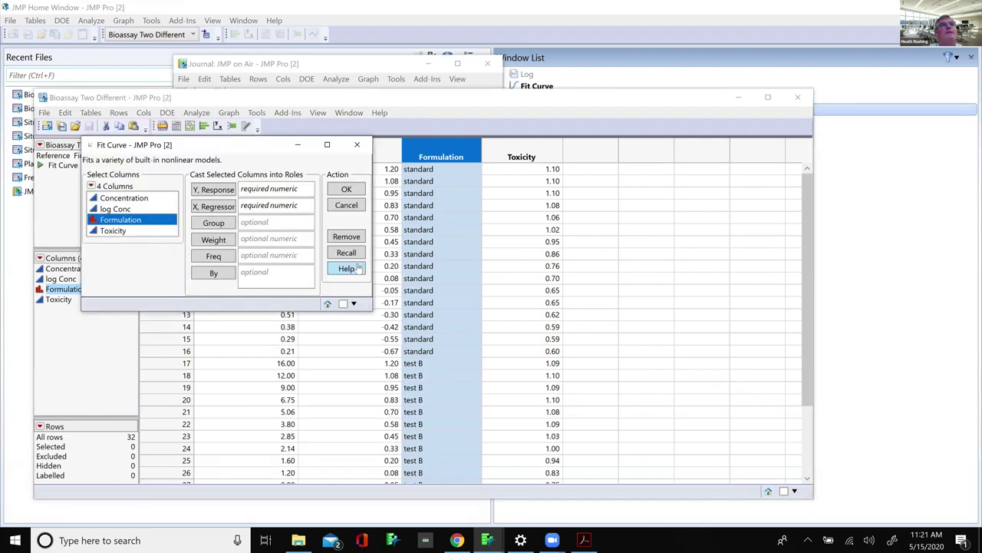
{"action": "left_click", "coordinate": [353, 253]}
{"action": "left_click", "coordinate": [159, 222]}
{"action": "left_click", "coordinate": [213, 224]}
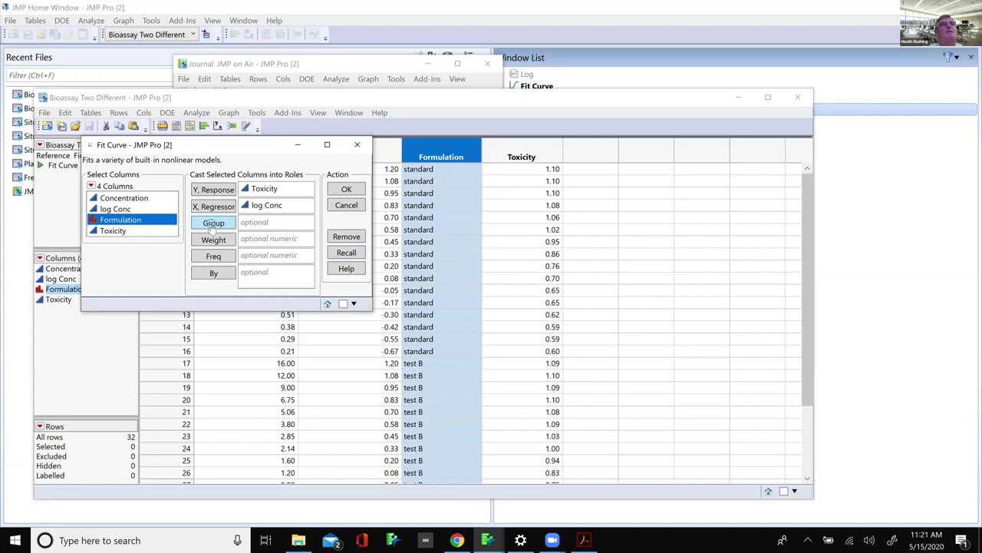
- Run Fit Curve for Toxicity by log Conc grouped by Formulation, and fit a Logistic 4P model
{"action": "left_click", "coordinate": [346, 190]}
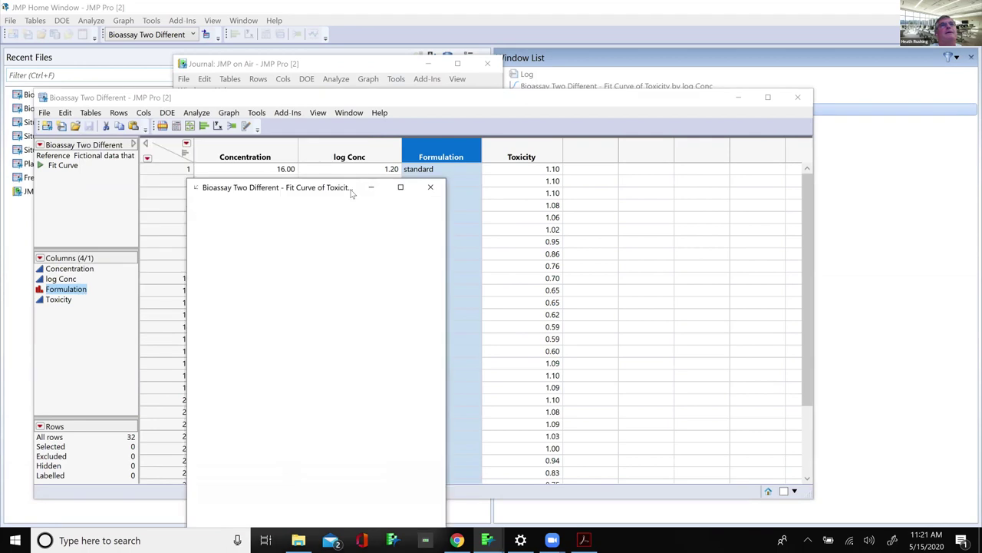
{"action": "left_click_drag", "start_coordinate": [341, 181], "coordinate": [313, 129]}
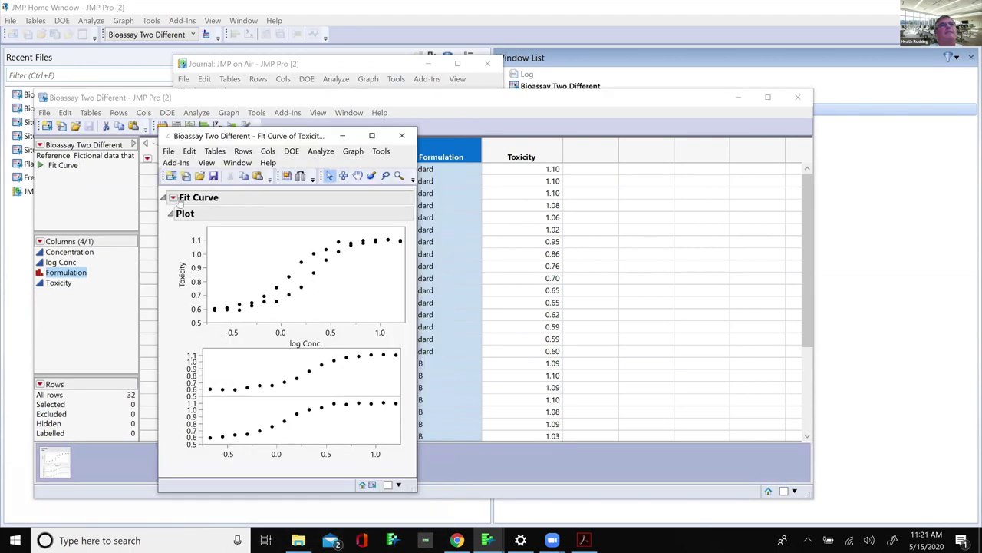
{"action": "left_click", "coordinate": [174, 198]}
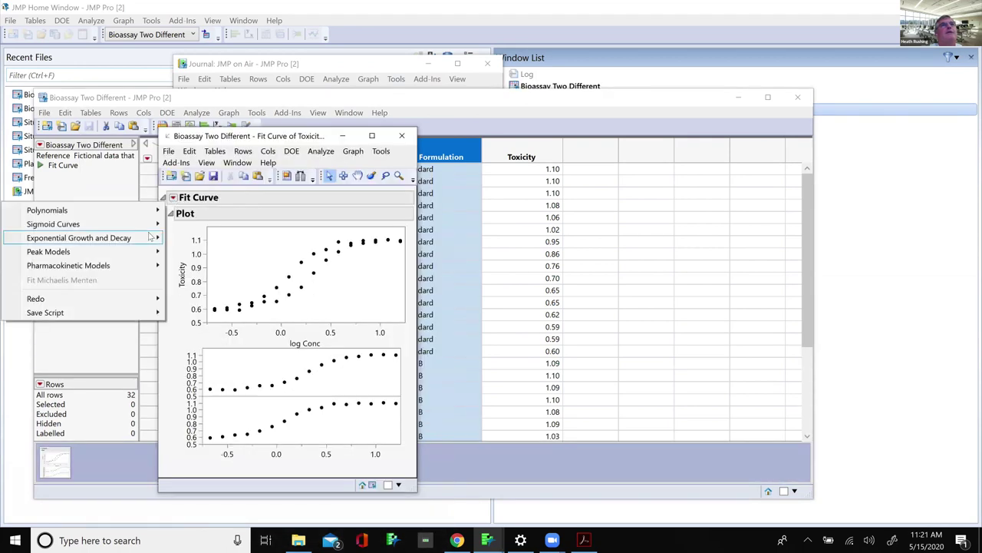
{"action": "mouse_move", "coordinate": [151, 225]}
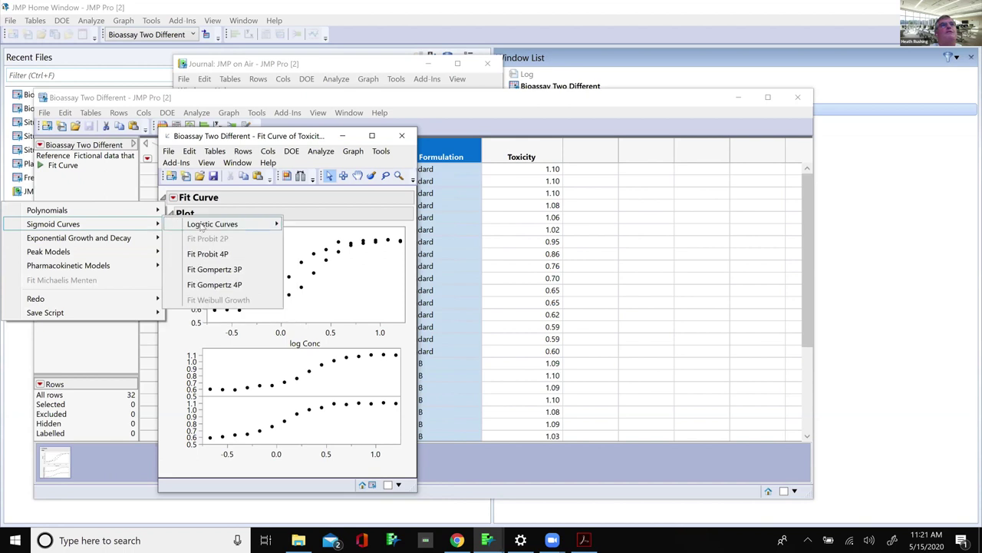
{"action": "mouse_move", "coordinate": [202, 226]}
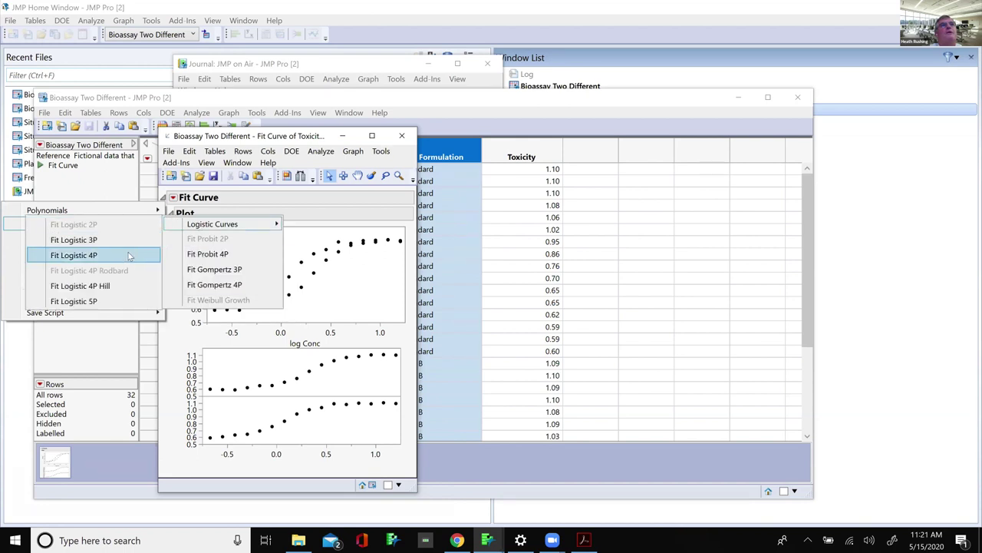
{"action": "left_click", "coordinate": [130, 255]}
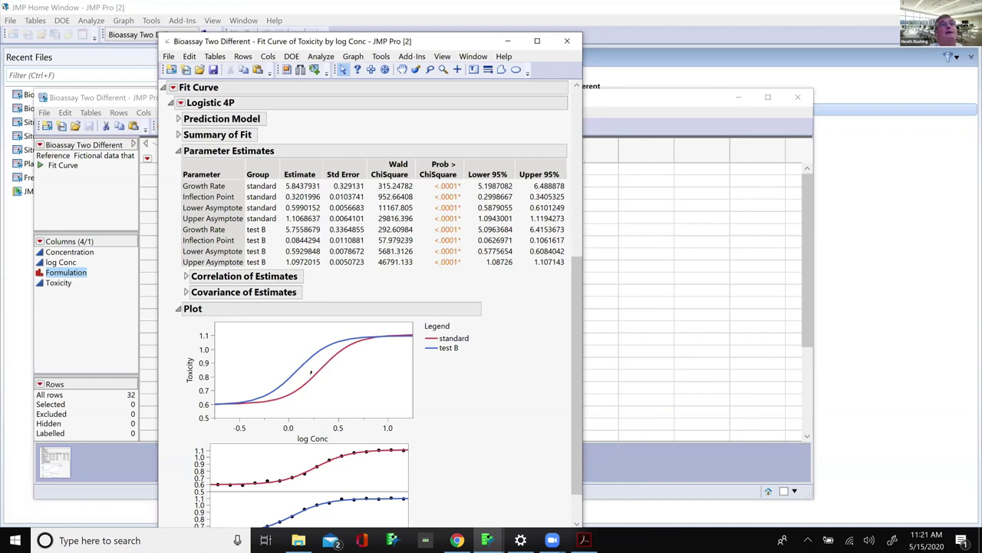
{"action": "key", "text": "ctrl"}
- Add the parallelism test to the Logistic 4P fit and expand the relative potencies versus standard
{"action": "left_click", "coordinate": [180, 103]}
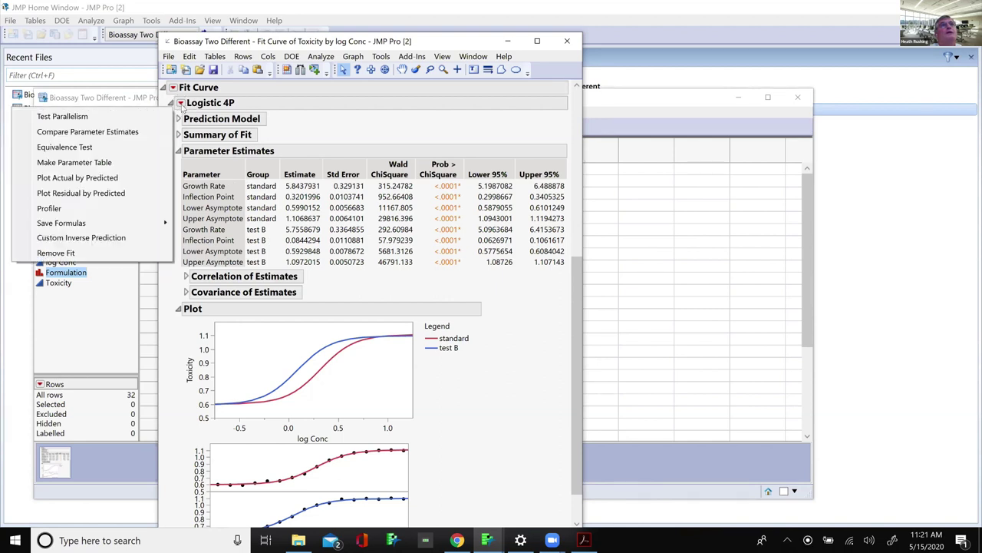
{"action": "key", "text": "ctrl"}
{"action": "left_click", "coordinate": [141, 117]}
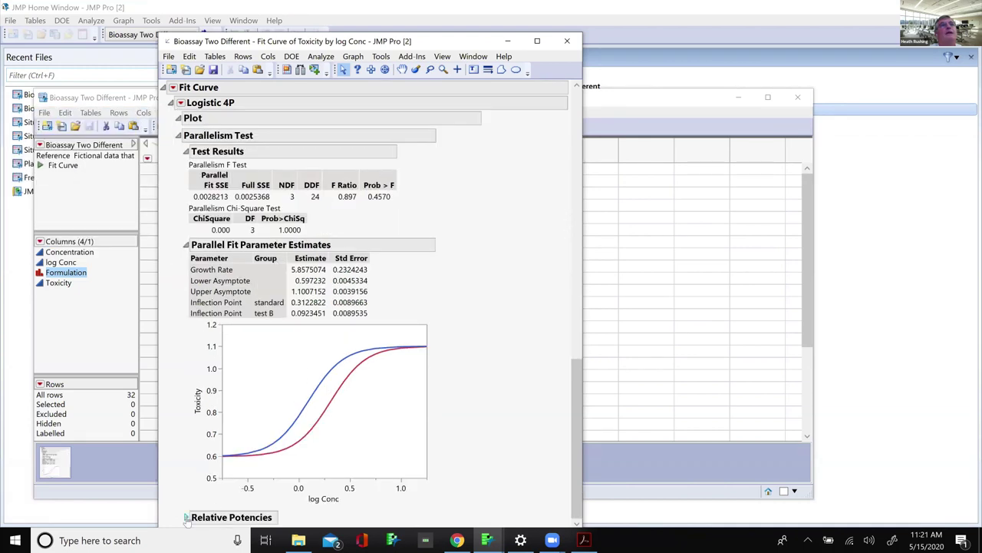
{"action": "left_click", "coordinate": [187, 517]}
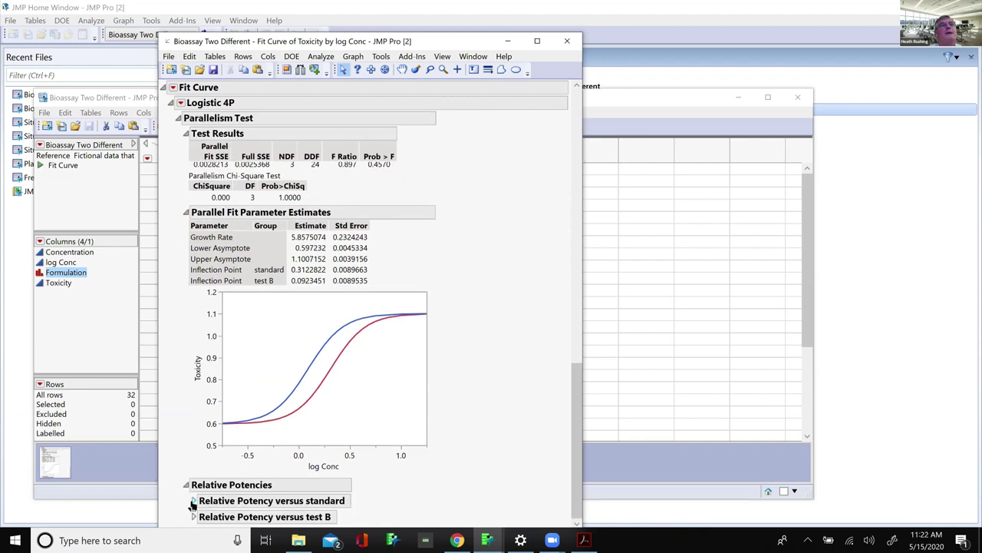
{"action": "left_click", "coordinate": [194, 501]}
{"action": "scroll", "coordinate": [570, 511], "scroll_direction": "down", "scroll_amount": 2}
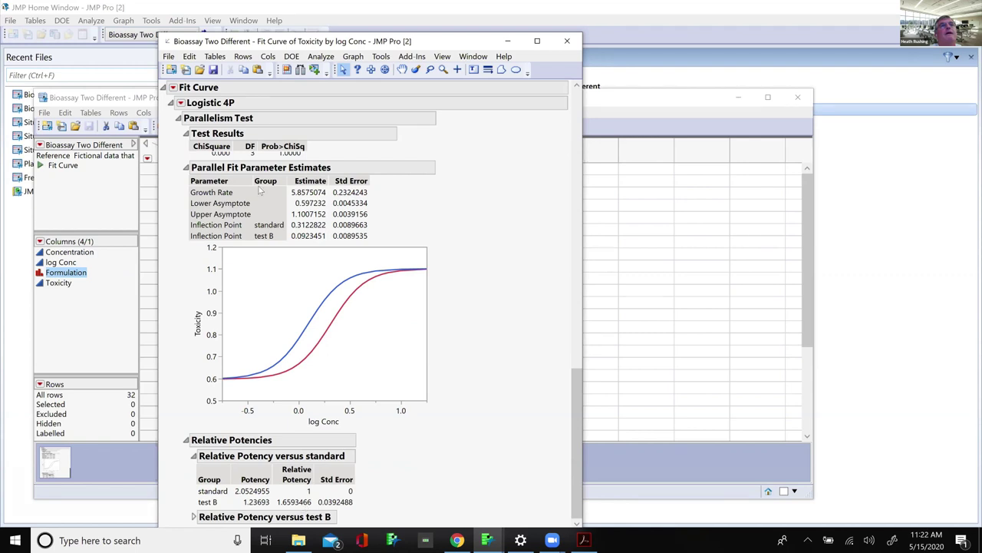
- Add an equivalence test to the Logistic 4P fit with standard as the reference group
{"action": "left_click", "coordinate": [181, 103]}
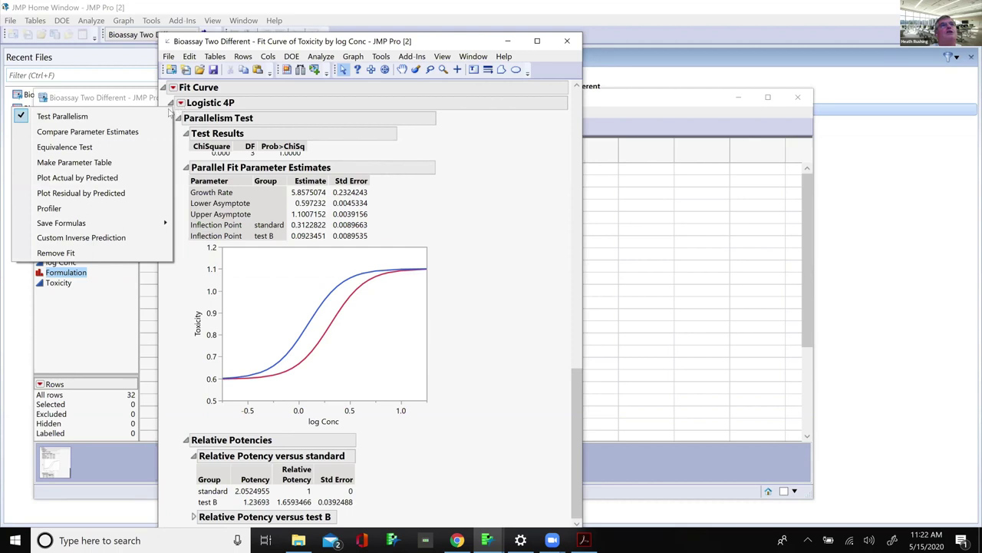
{"action": "left_click", "coordinate": [121, 145]}
{"action": "left_click", "coordinate": [475, 222]}
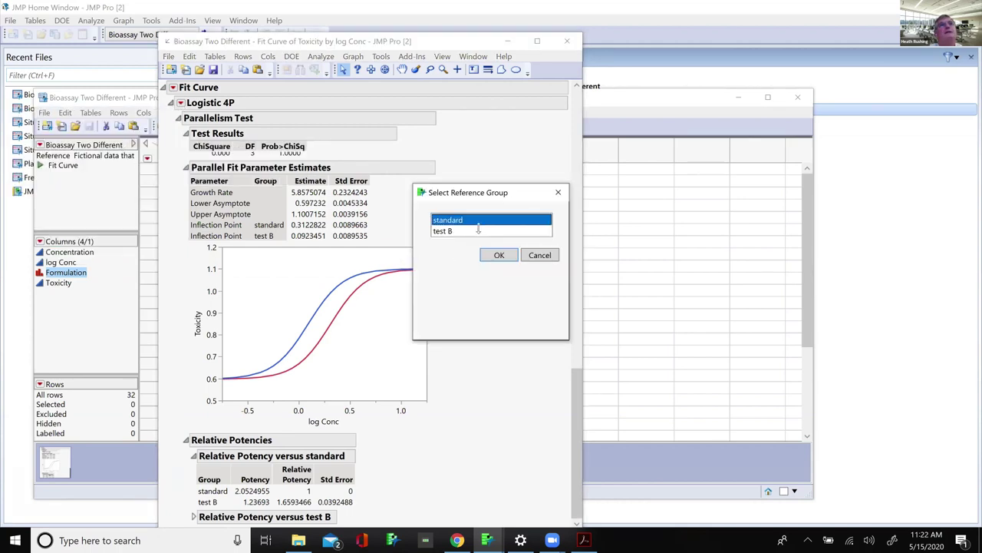
{"action": "left_click", "coordinate": [498, 255]}
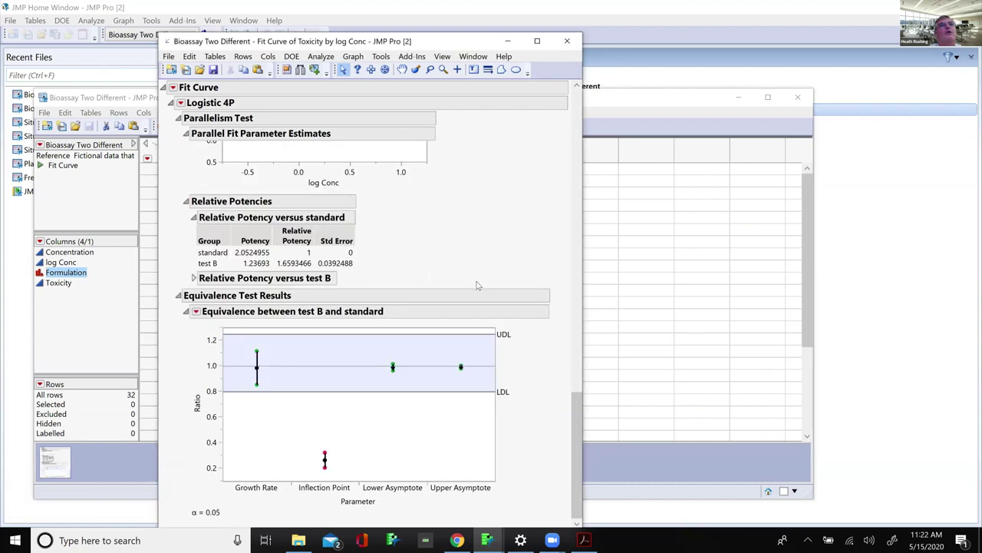
{"action": "key", "text": "ctrl"}
{"action": "key", "text": "ctrl"}
{"action": "key", "text": "ctrl"}
{"action": "key", "text": "ctrl"}
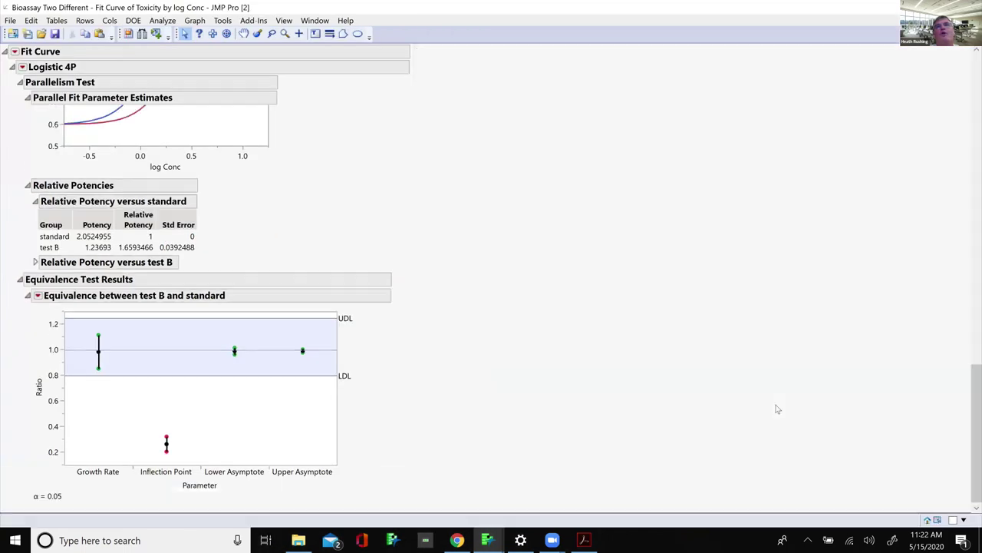
- Return to the JMP on Air journal, discard all open tables and reports without saving, and advance to the Process Capability section
{"action": "left_click", "coordinate": [928, 520]}
{"action": "double_click", "coordinate": [577, 112]}
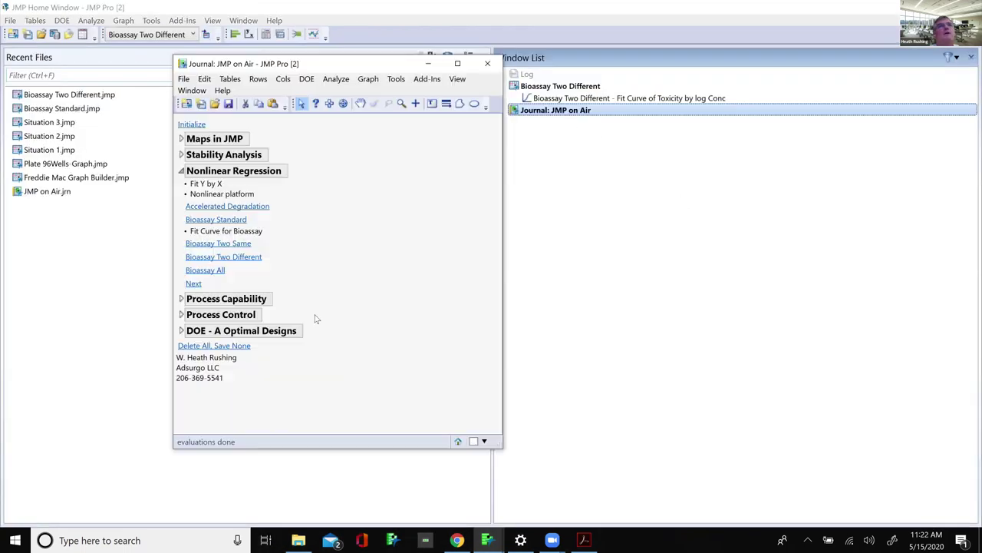
{"action": "left_click", "coordinate": [206, 346]}
{"action": "left_click", "coordinate": [197, 284]}
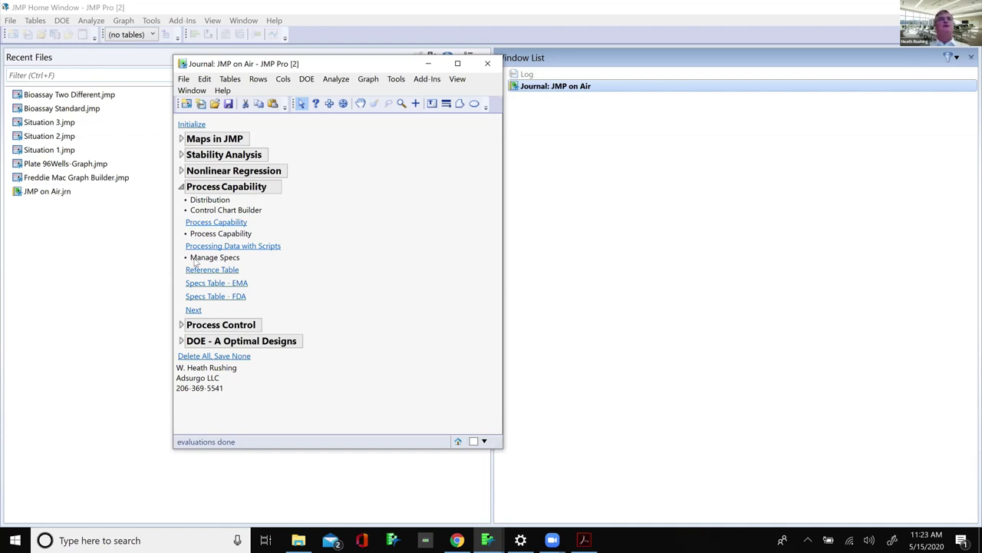
- Open the Process Capability data table from the journal, move its window aside and clear the column selection
{"action": "left_click", "coordinate": [224, 222]}
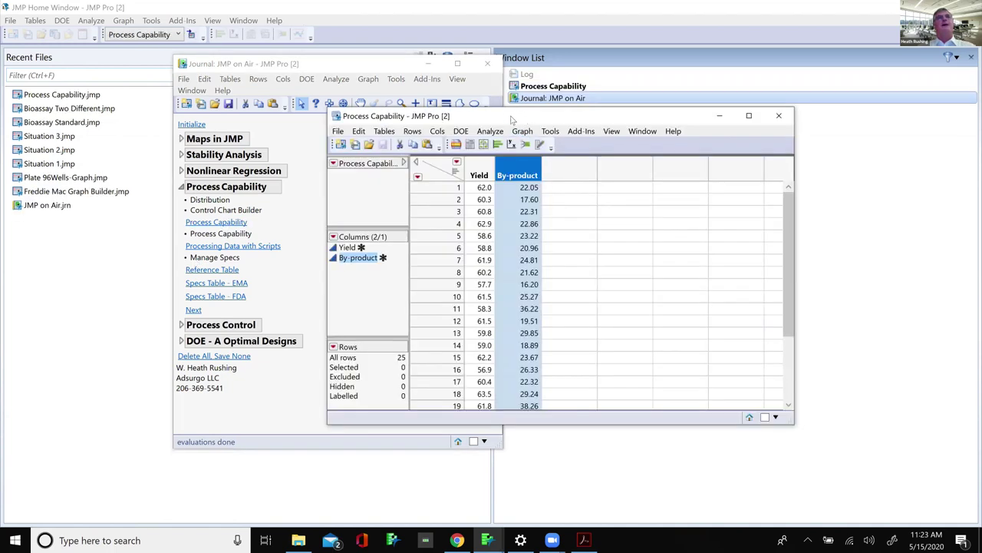
{"action": "left_click_drag", "start_coordinate": [512, 119], "coordinate": [400, 120]}
{"action": "left_click", "coordinate": [323, 174]}
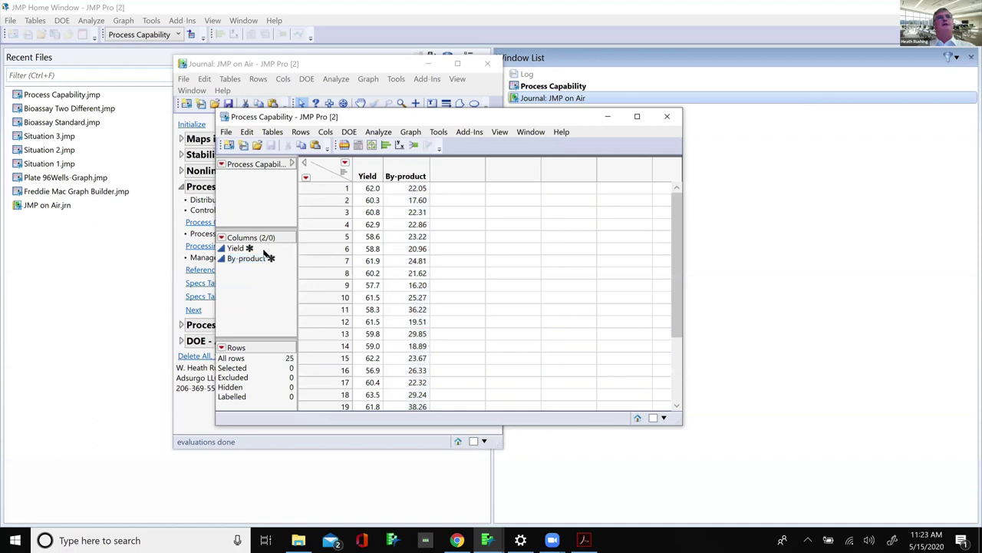
- View the spec limits stored on the Yield column and close the column information
{"action": "right_click", "coordinate": [239, 250]}
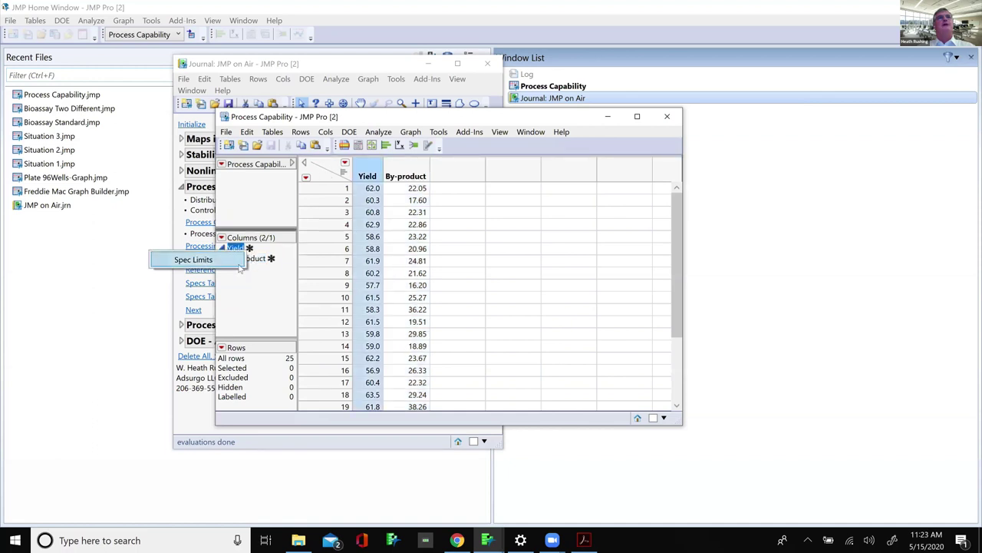
{"action": "left_click", "coordinate": [230, 260]}
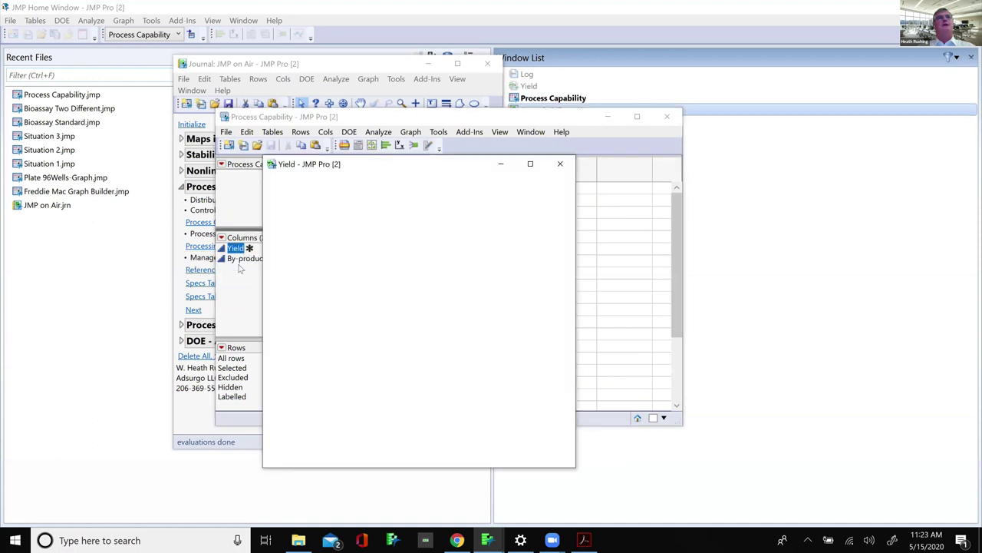
{"action": "left_click", "coordinate": [553, 172]}
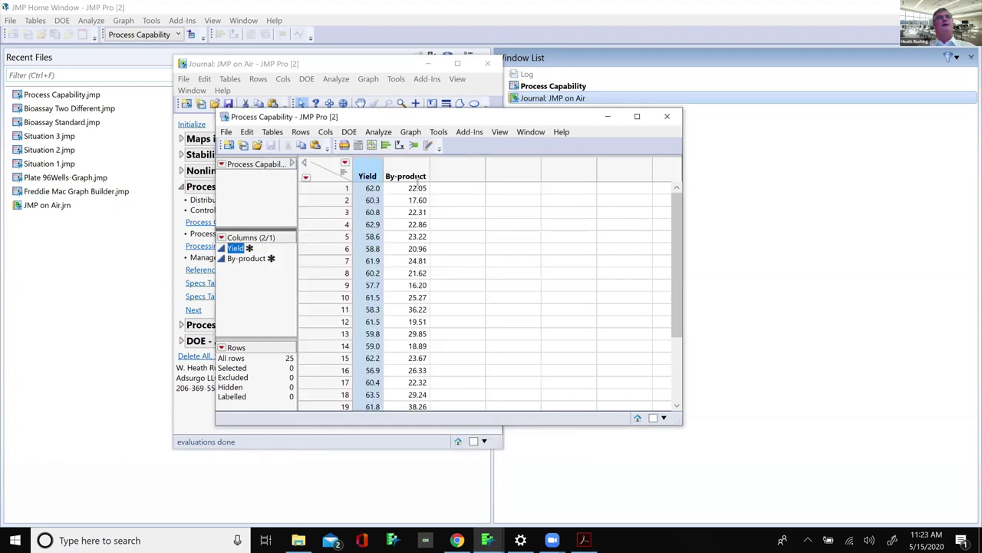
- Look over the column properties available for Yield and By-product together, and clear the column selection
{"action": "key", "text": "ctrl+a"}
{"action": "right_click", "coordinate": [362, 180]}
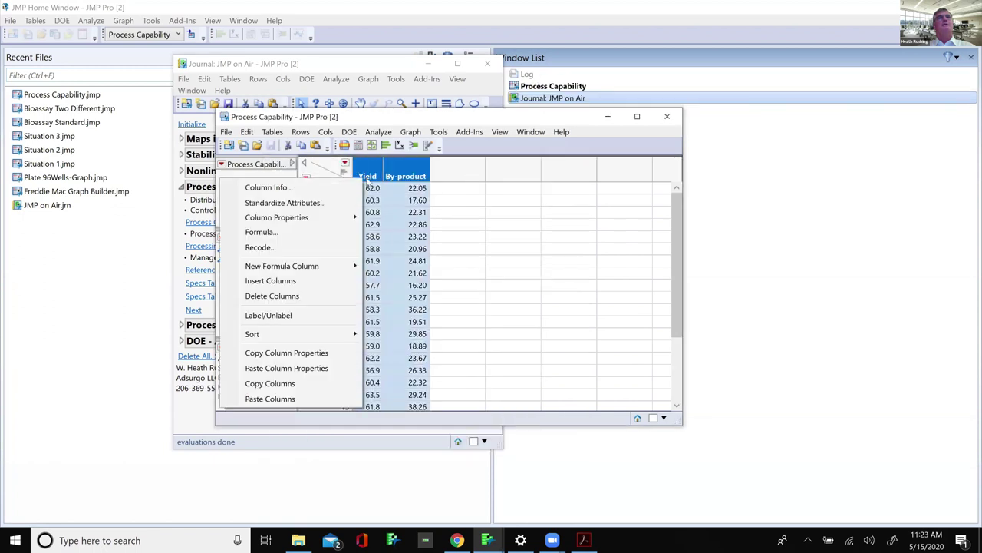
{"action": "mouse_move", "coordinate": [344, 219]}
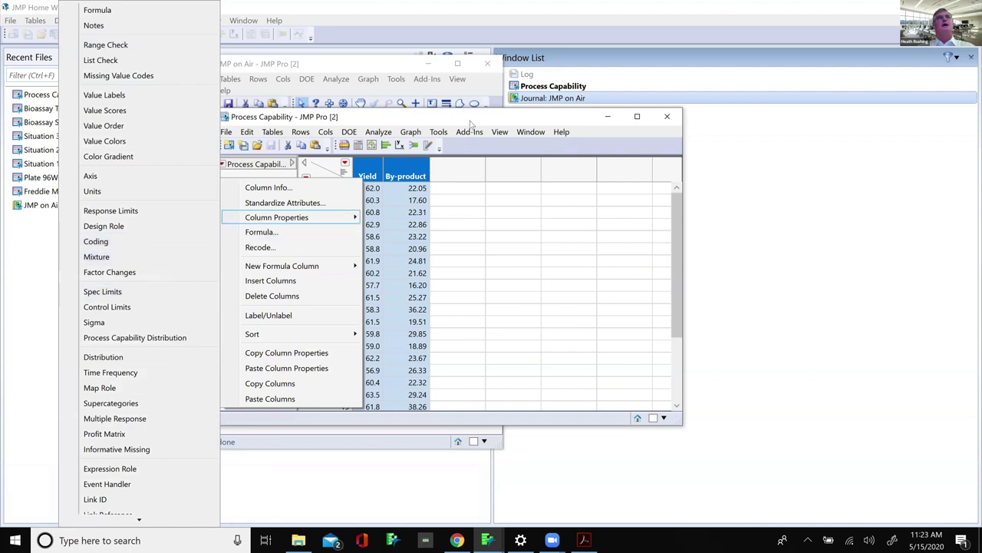
{"action": "left_click", "coordinate": [471, 123]}
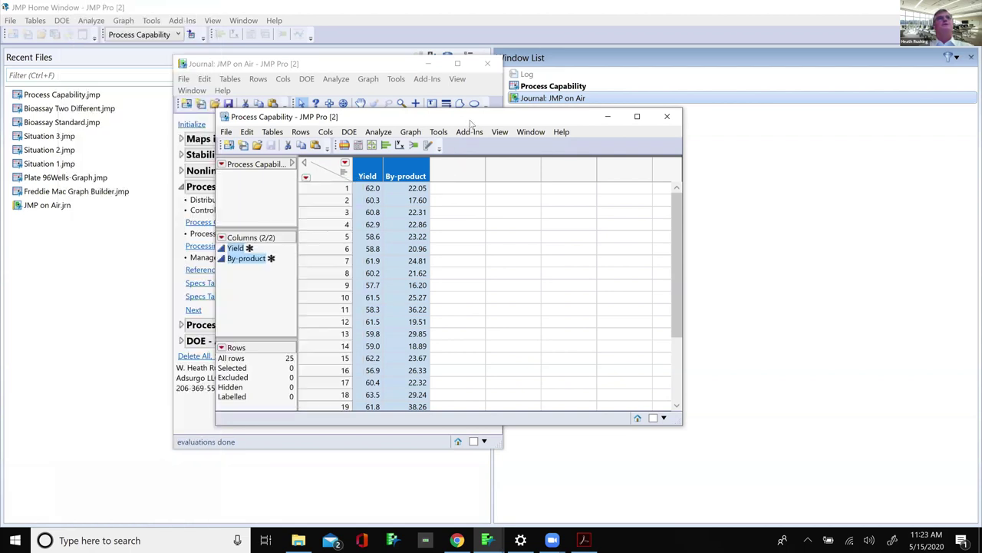
{"action": "left_click", "coordinate": [325, 169]}
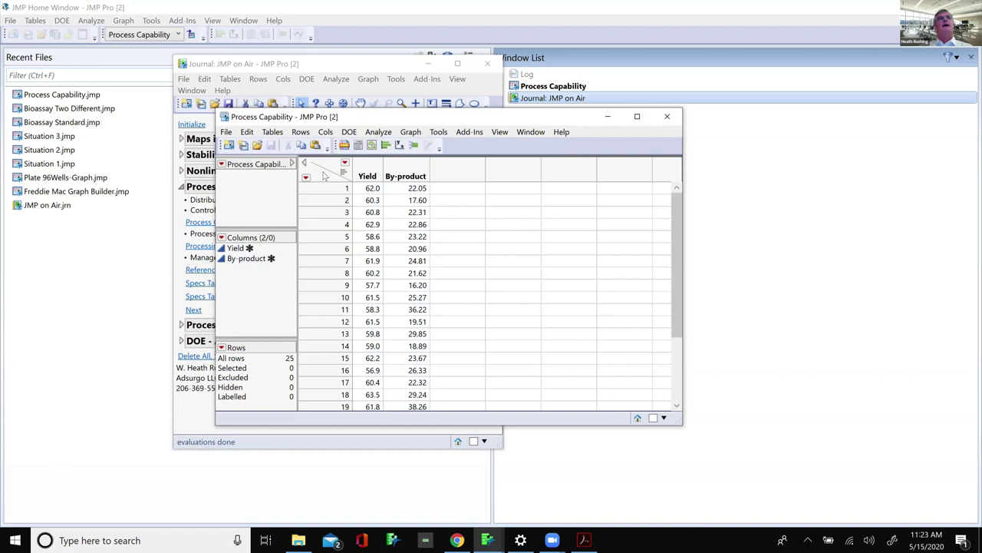
- Run a Distribution analysis of Yield and By-product with process capability included, and dismiss the report after viewing it
{"action": "left_click", "coordinate": [380, 133]}
{"action": "left_click", "coordinate": [376, 149]}
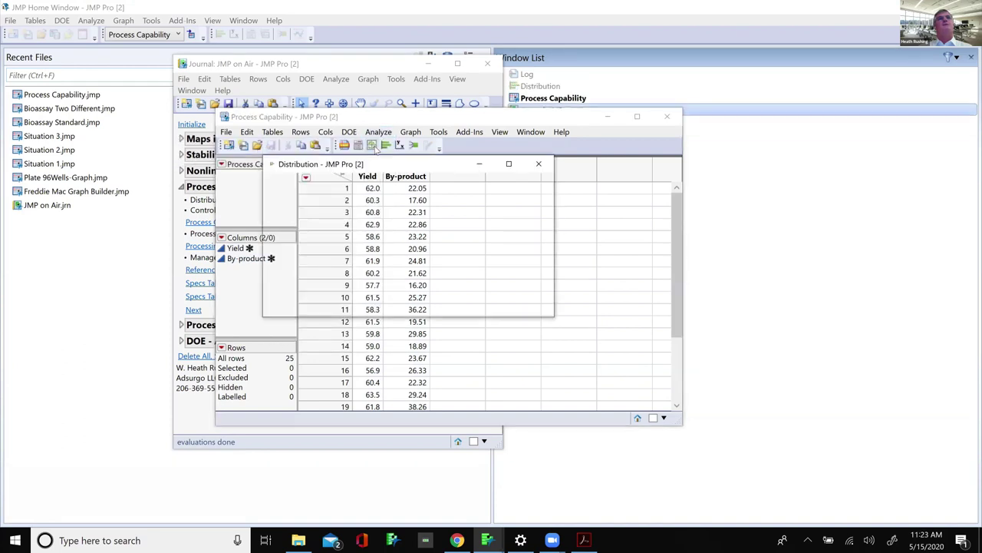
{"action": "left_click_drag", "start_coordinate": [351, 218], "coordinate": [346, 238]}
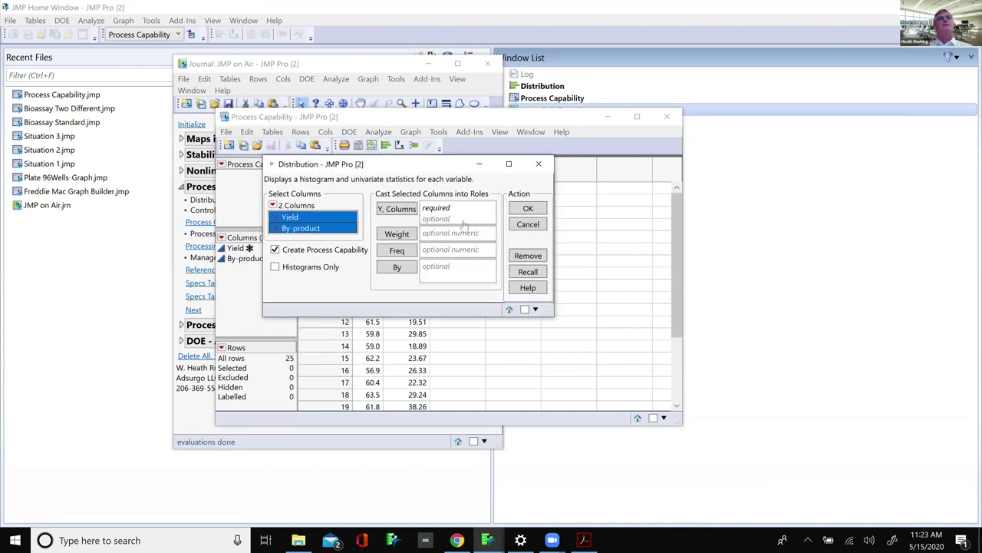
{"action": "left_click", "coordinate": [530, 211]}
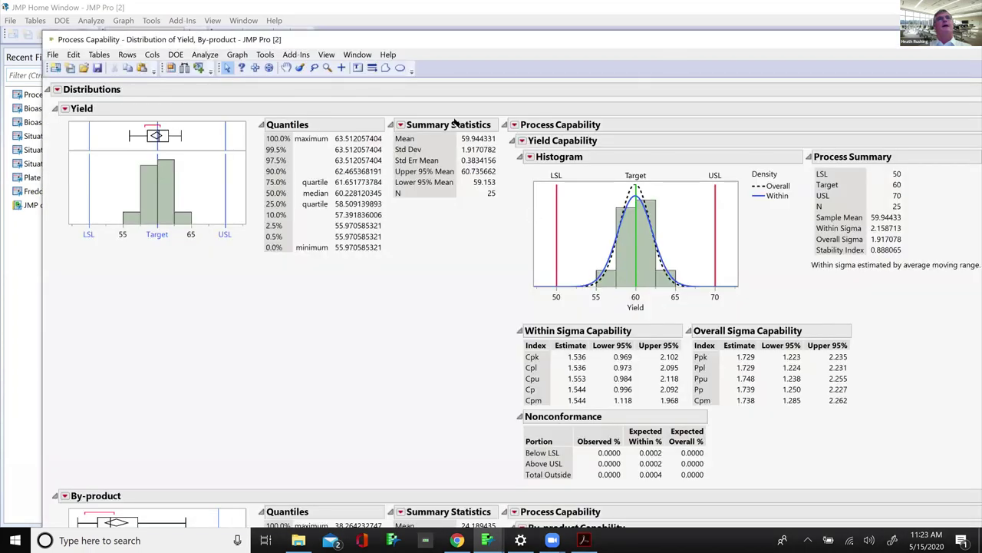
{"action": "key", "text": "super+Down"}
{"action": "key", "text": "super+Down"}
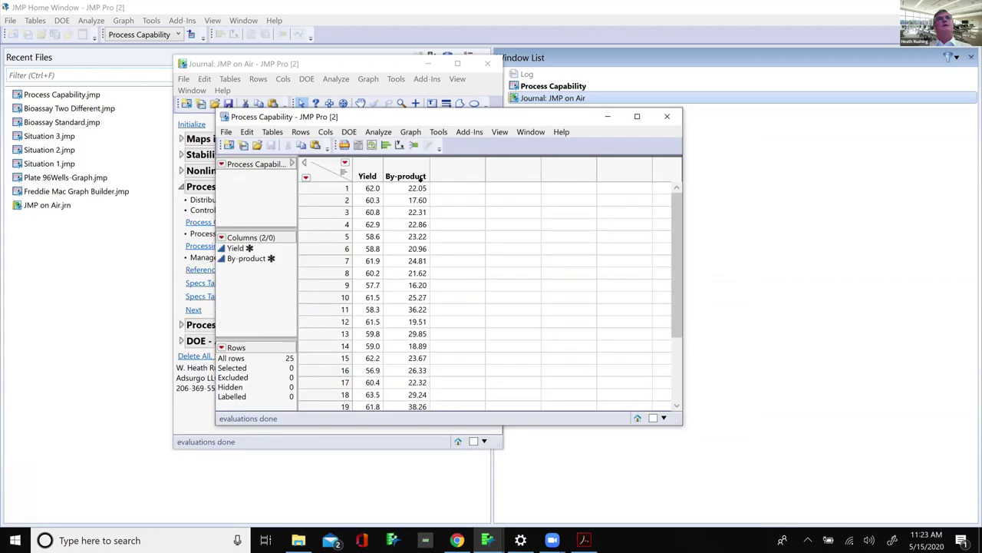
- Create control charts for Yield and By-product in Control Chart Builder, review the capability analysis and dismiss the report
{"action": "left_click", "coordinate": [379, 131]}
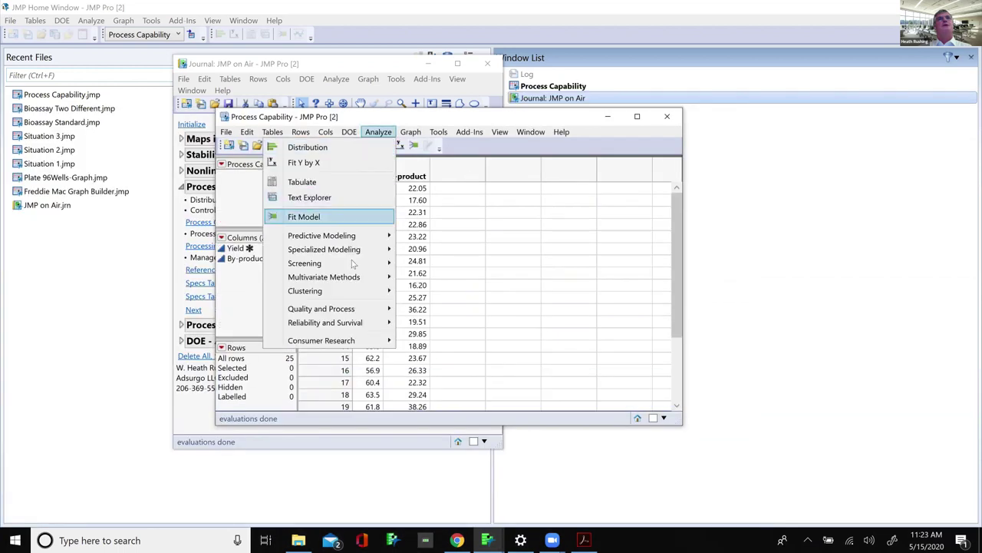
{"action": "mouse_move", "coordinate": [345, 307]}
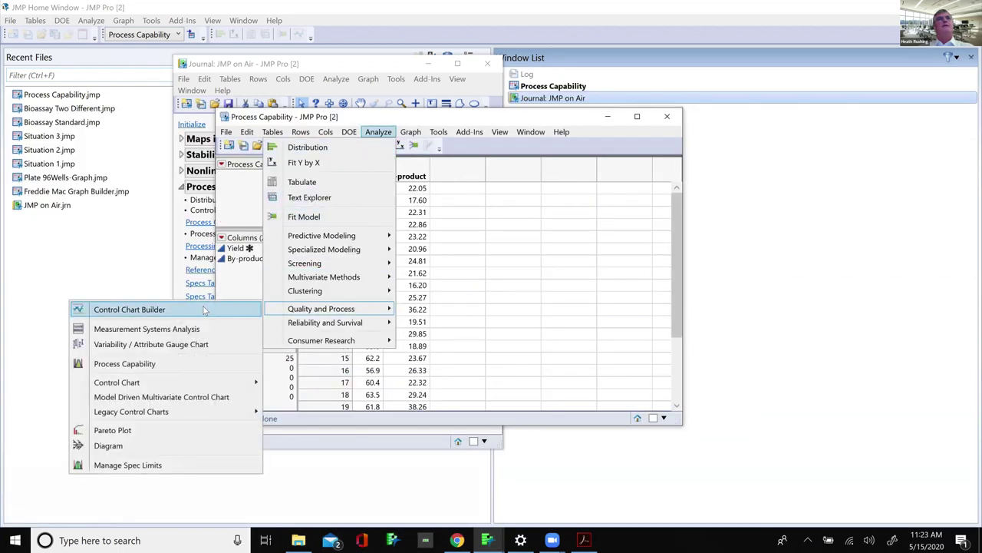
{"action": "left_click", "coordinate": [204, 309]}
{"action": "left_click", "coordinate": [294, 254]}
{"action": "left_click", "coordinate": [294, 244]}
{"action": "left_click", "coordinate": [309, 258], "text": "shift"}
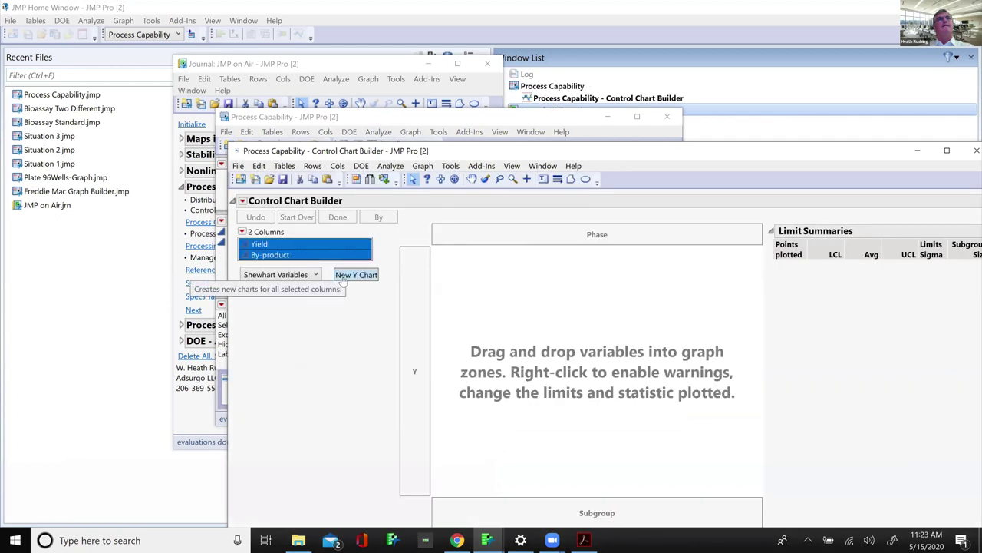
{"action": "left_click", "coordinate": [356, 275]}
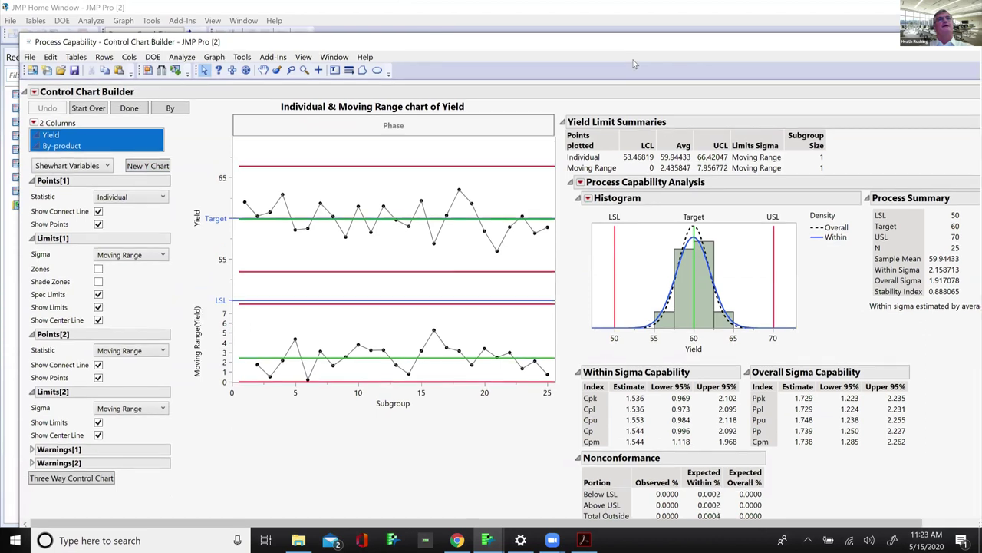
{"action": "key", "text": "super+Down"}
{"action": "left_click", "coordinate": [743, 108]}
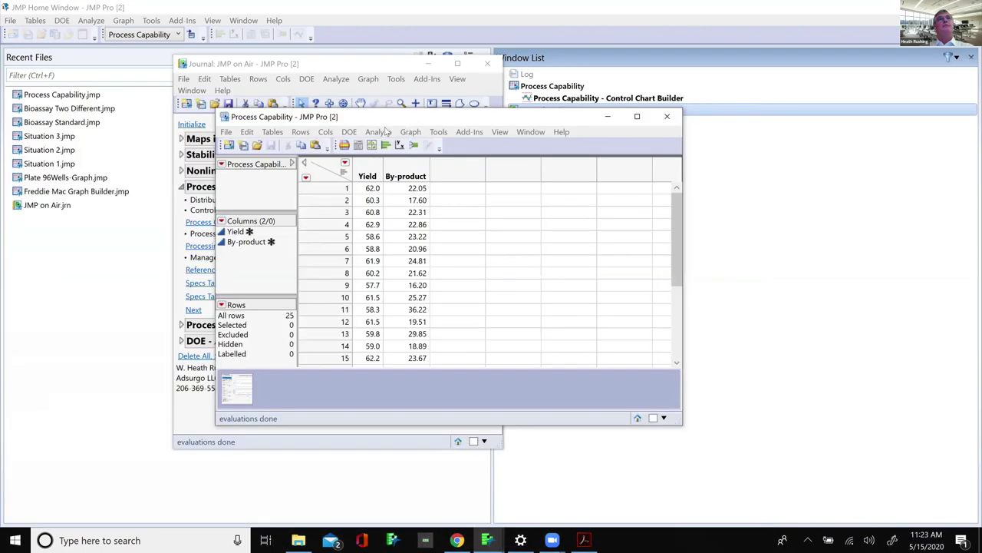
- Run a Process Capability analysis of Yield and By-product with the default alpha level of 0.05, and dismiss it after viewing
{"action": "left_click", "coordinate": [377, 132]}
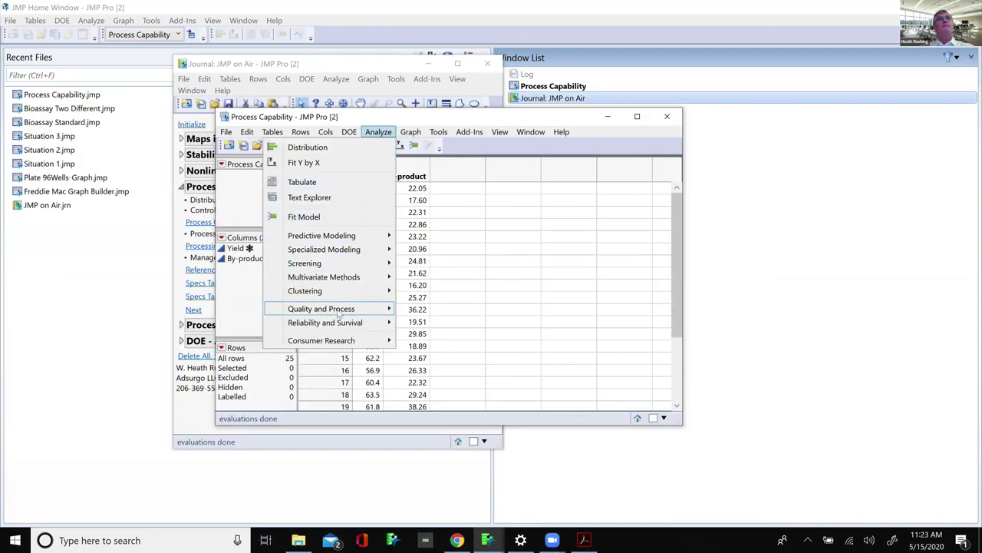
{"action": "mouse_move", "coordinate": [339, 313]}
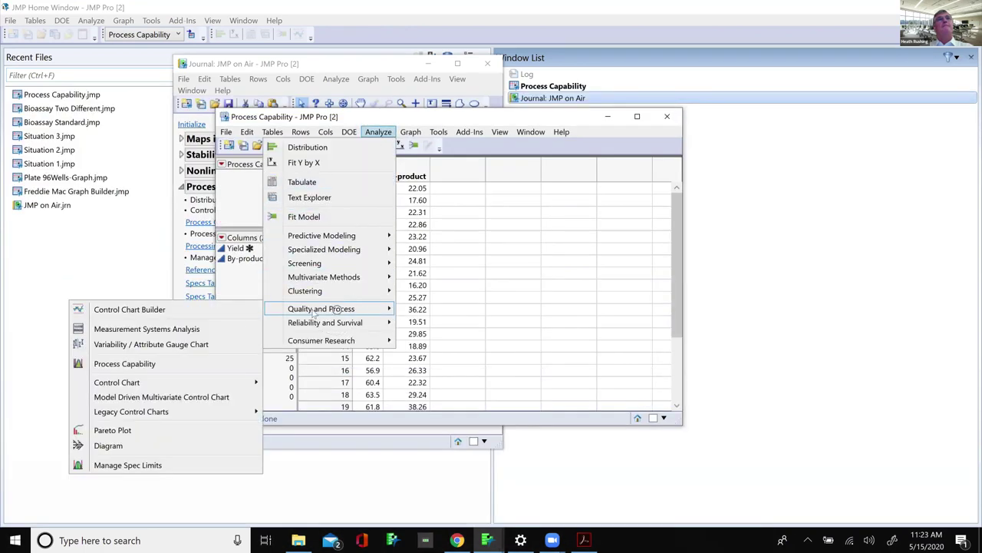
{"action": "left_click", "coordinate": [220, 365]}
{"action": "left_click_drag", "start_coordinate": [315, 217], "coordinate": [316, 228]}
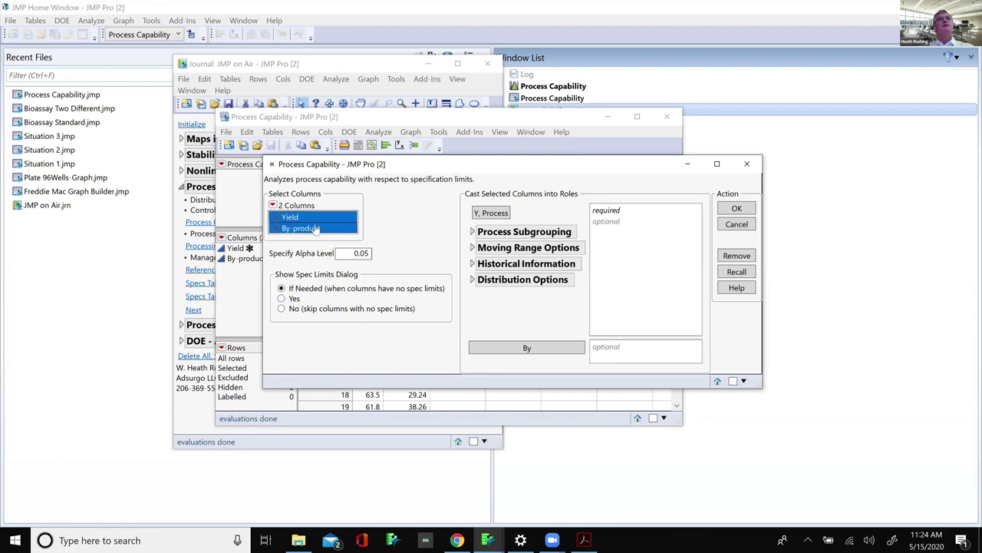
{"action": "left_click", "coordinate": [729, 210]}
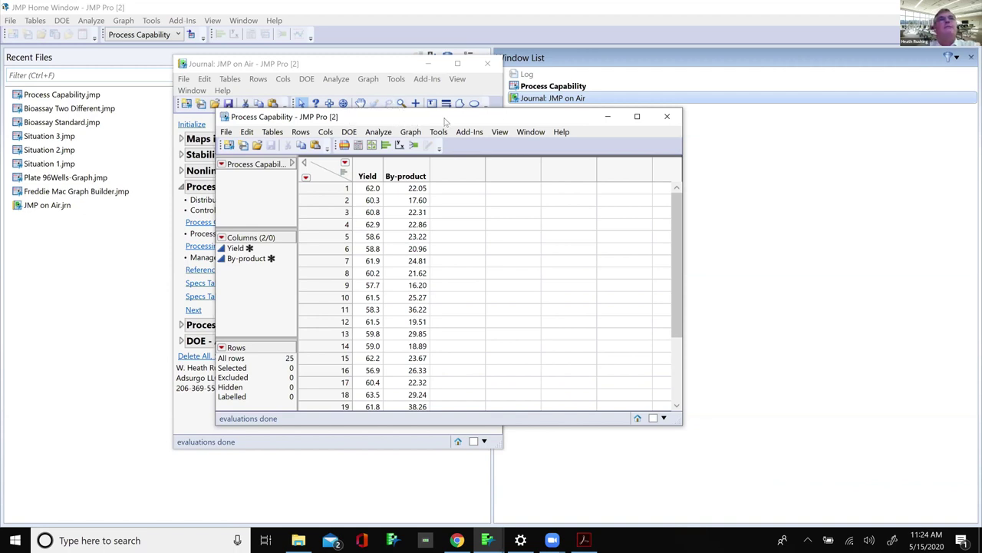
- Move the data table and journal windows apart, and view the spec limits stored on the By-product column
{"action": "left_click_drag", "start_coordinate": [445, 122], "coordinate": [479, 120]}
{"action": "left_click_drag", "start_coordinate": [293, 103], "coordinate": [236, 103]}
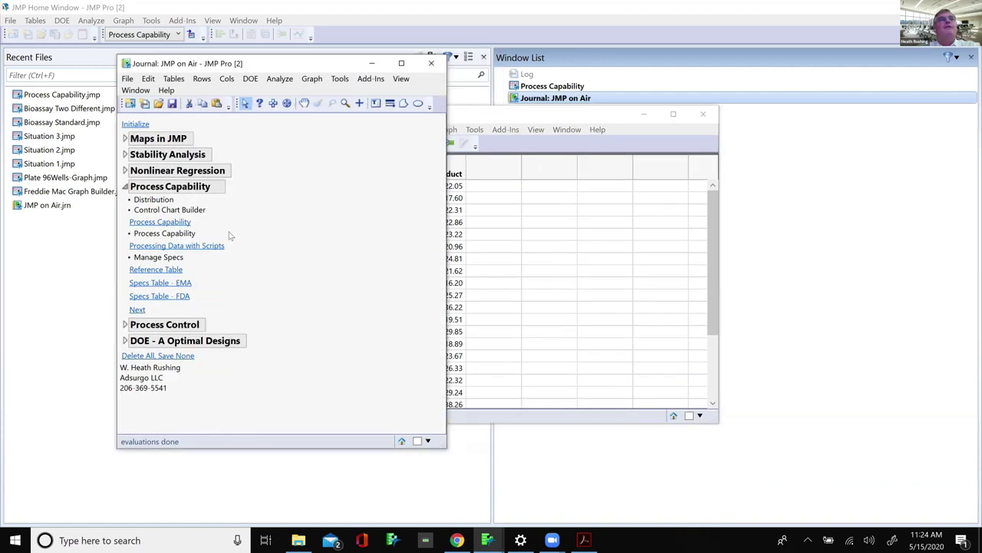
{"action": "left_click", "coordinate": [528, 127]}
{"action": "left_click", "coordinate": [307, 257]}
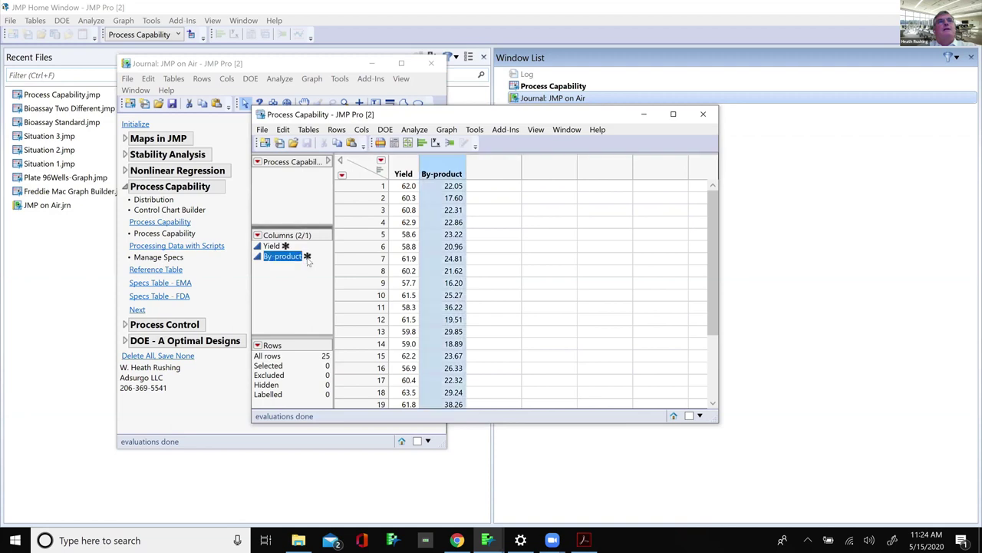
{"action": "left_click", "coordinate": [291, 269]}
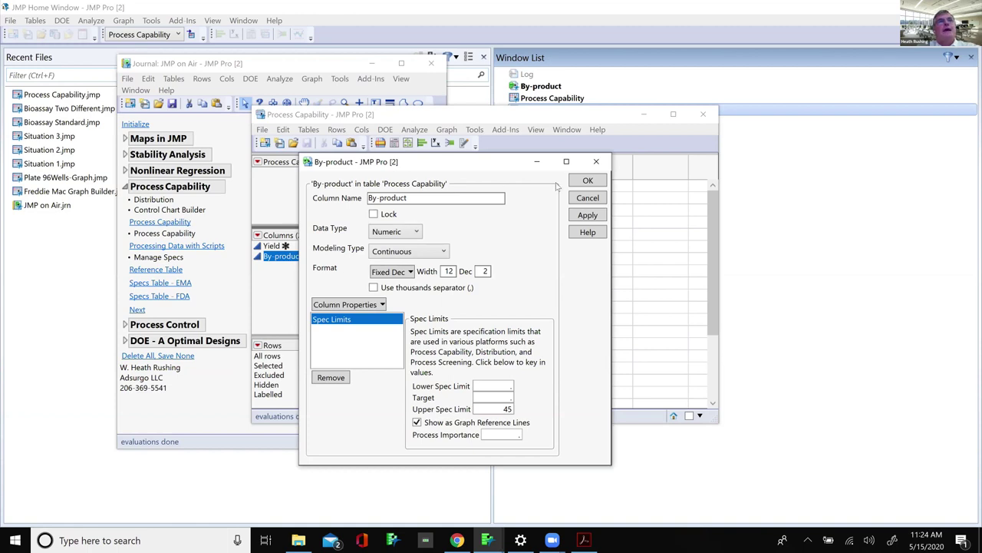
{"action": "left_click", "coordinate": [597, 162]}
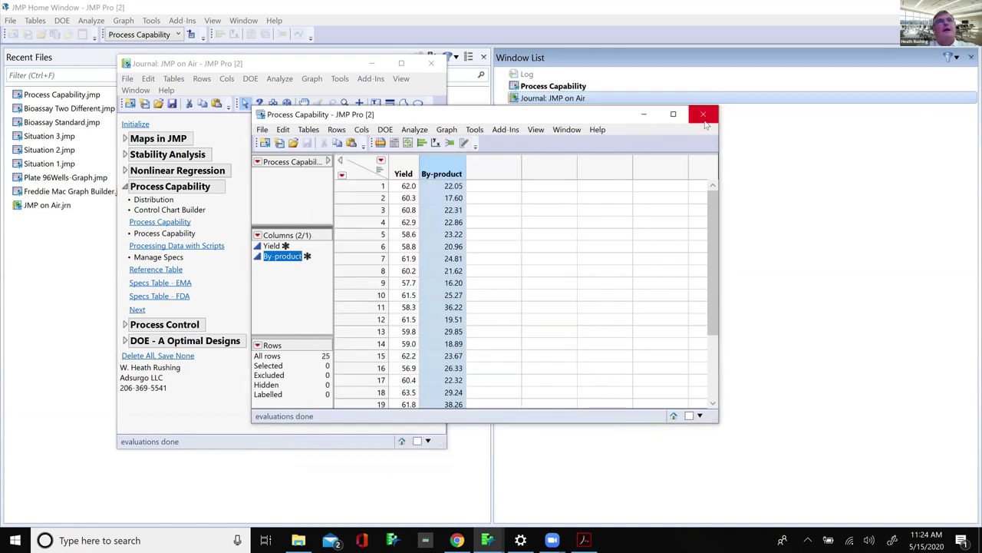
- Close the Process Capability table and open Reference Table and Specs Table - EMA from the journal
{"action": "left_click", "coordinate": [703, 114]}
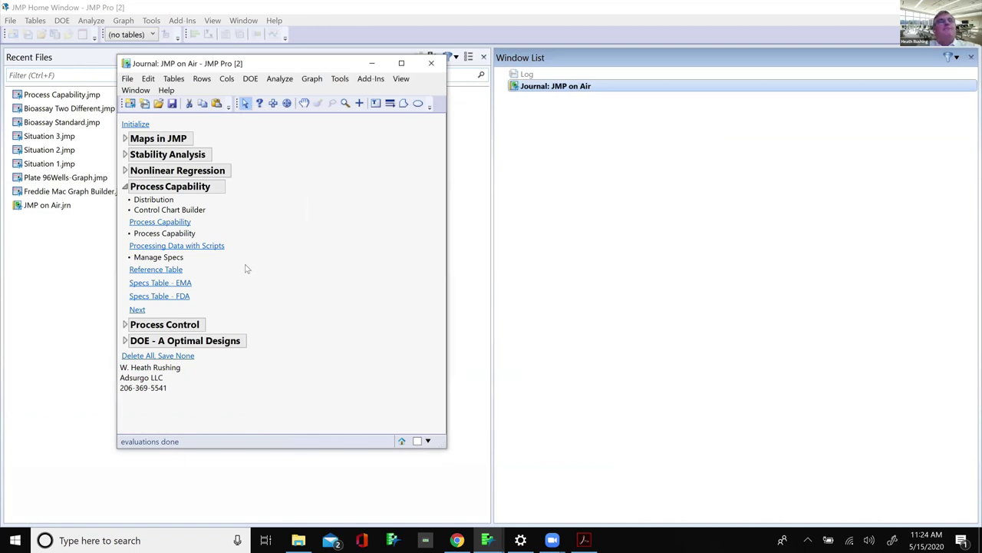
{"action": "left_click", "coordinate": [169, 270]}
{"action": "left_click_drag", "start_coordinate": [604, 87], "coordinate": [475, 85]}
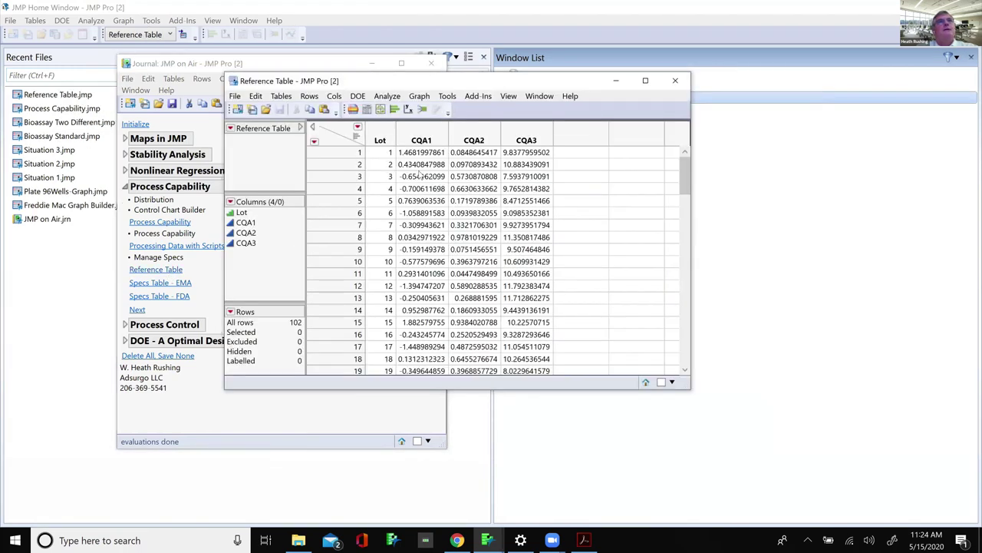
{"action": "left_click", "coordinate": [183, 284]}
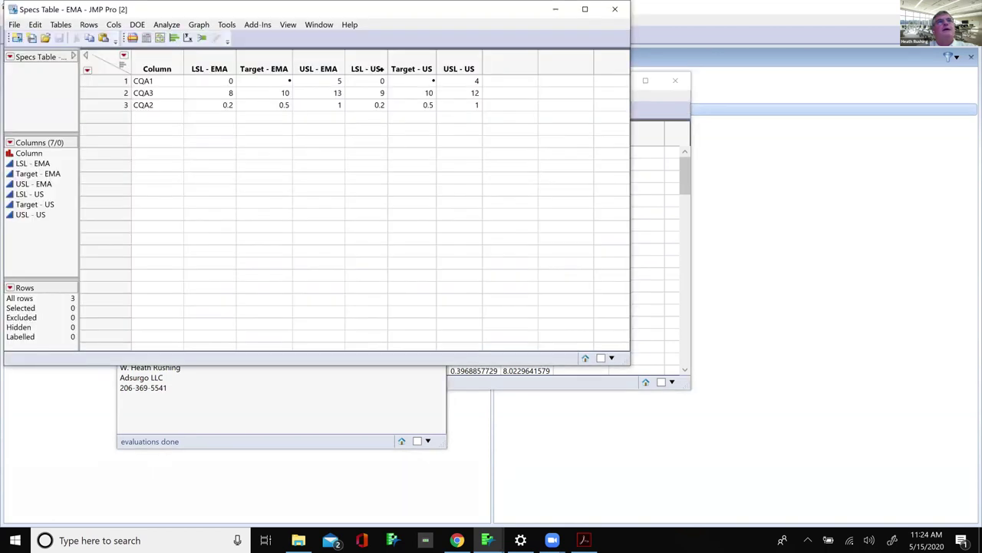
- Delete the LSL - US, Target - US and USL - US columns from Specs Table - EMA
{"action": "left_click_drag", "start_coordinate": [380, 69], "coordinate": [459, 69]}
{"action": "right_click", "coordinate": [459, 69]}
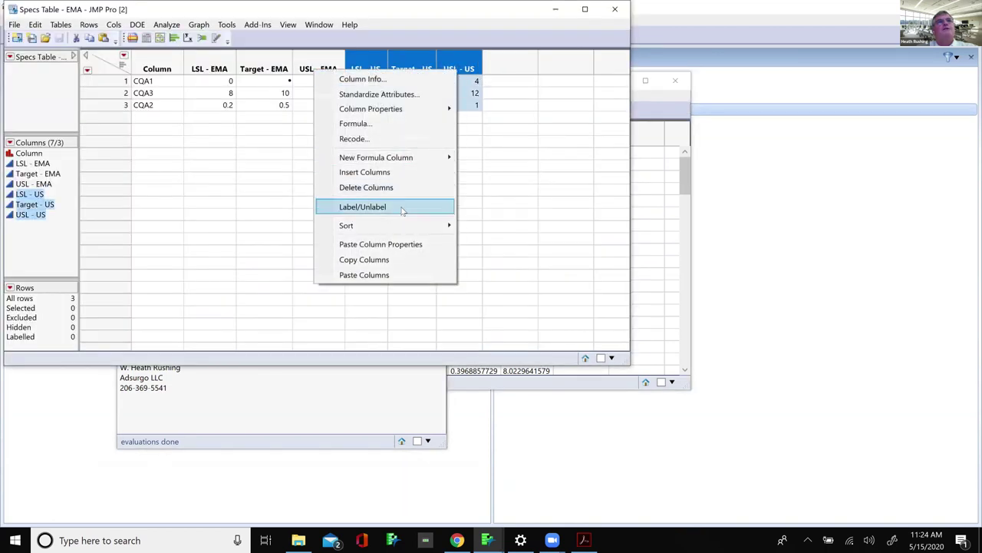
{"action": "left_click", "coordinate": [395, 188]}
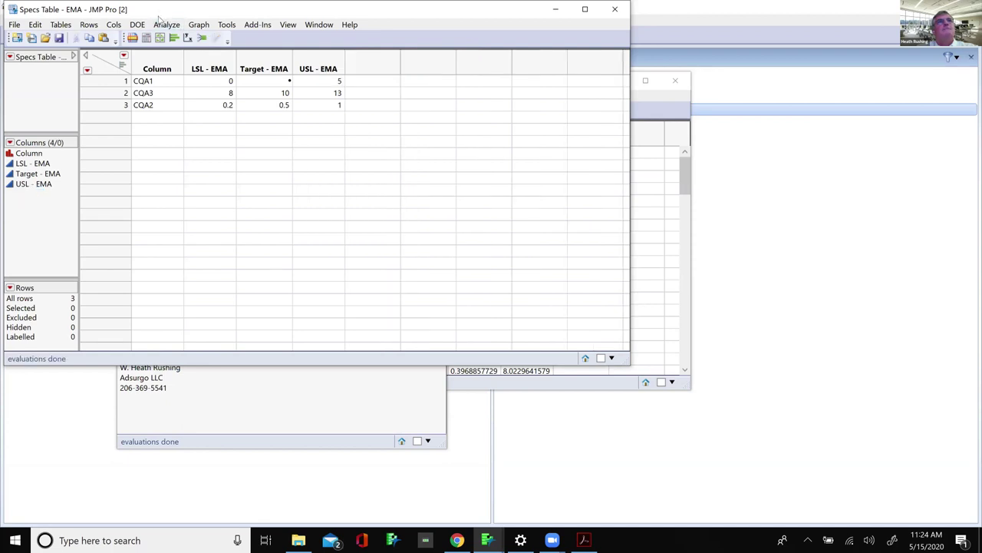
- Arrange the Specs Table - EMA and Reference Table windows, and look over the CQA columns of Reference Table
{"action": "left_click_drag", "start_coordinate": [159, 16], "coordinate": [151, 127]}
{"action": "left_click_drag", "start_coordinate": [507, 83], "coordinate": [506, 132]}
{"action": "left_click_drag", "start_coordinate": [474, 185], "coordinate": [473, 185]}
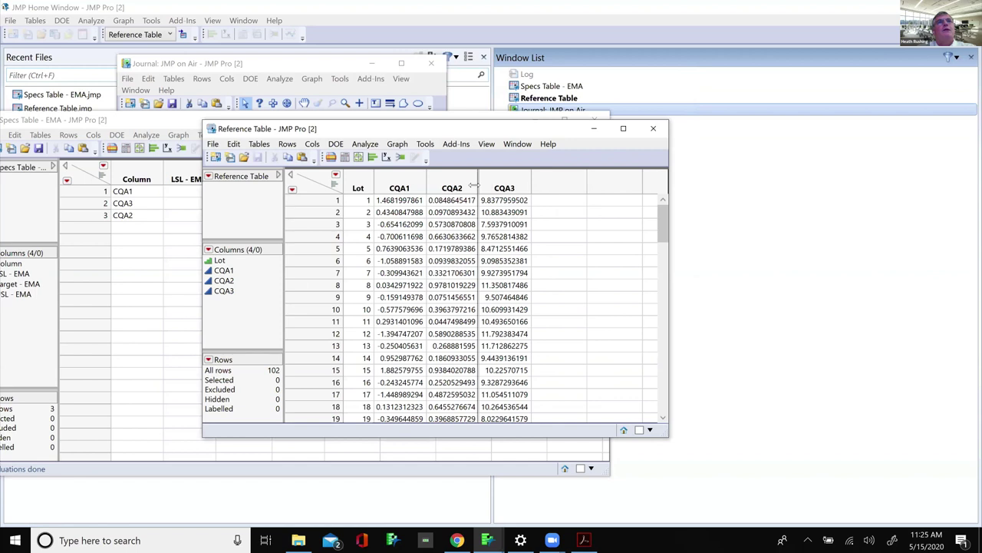
{"action": "left_click", "coordinate": [453, 187]}
{"action": "left_click", "coordinate": [405, 188]}
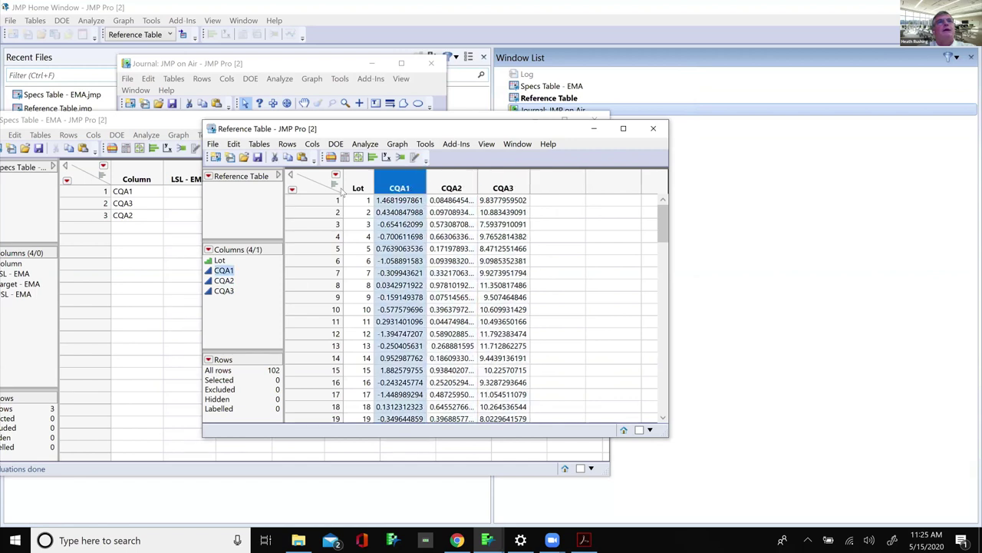
{"action": "left_click", "coordinate": [318, 179]}
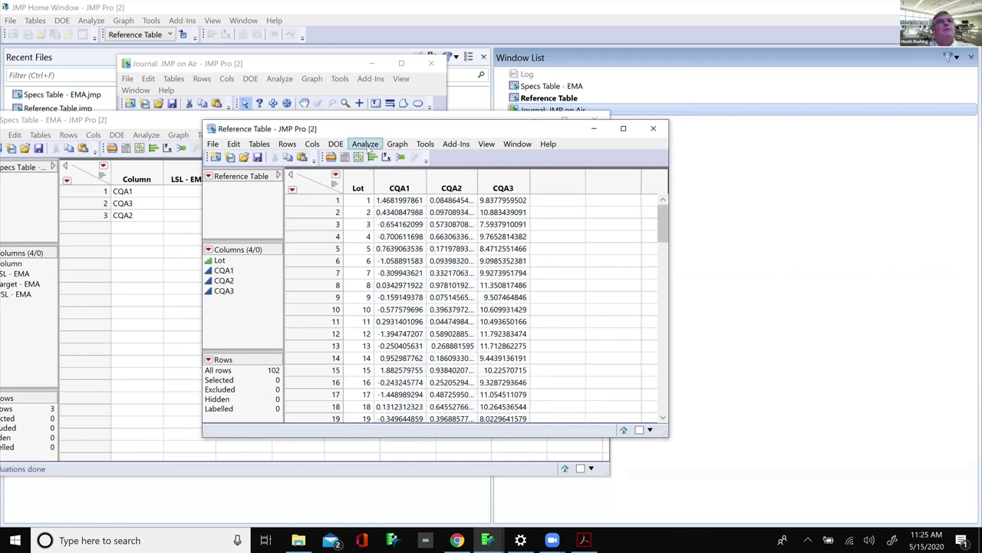
- Start Manage Spec Limits on Reference Table with CQA1, CQA2 and CQA3 as process variables
{"action": "left_click", "coordinate": [365, 144]}
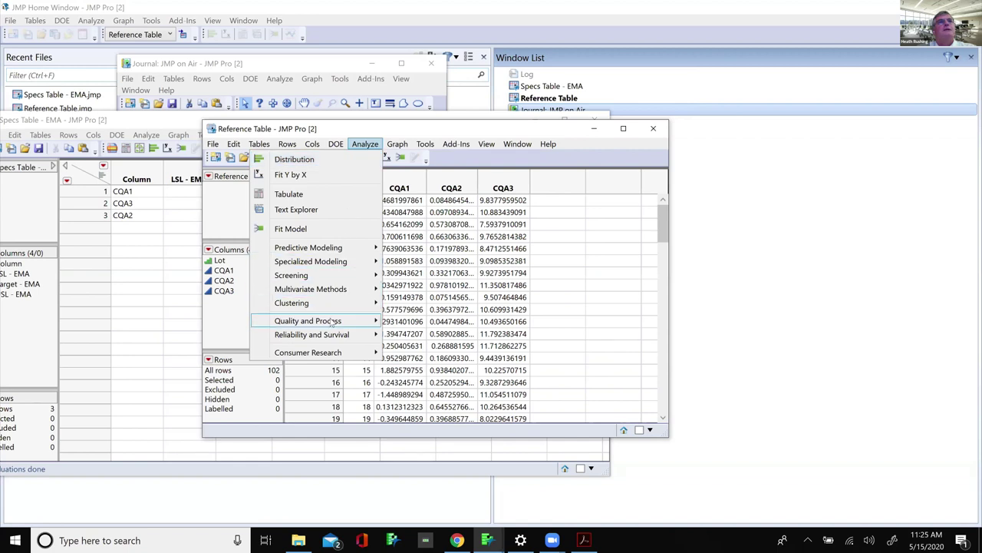
{"action": "mouse_move", "coordinate": [332, 321]}
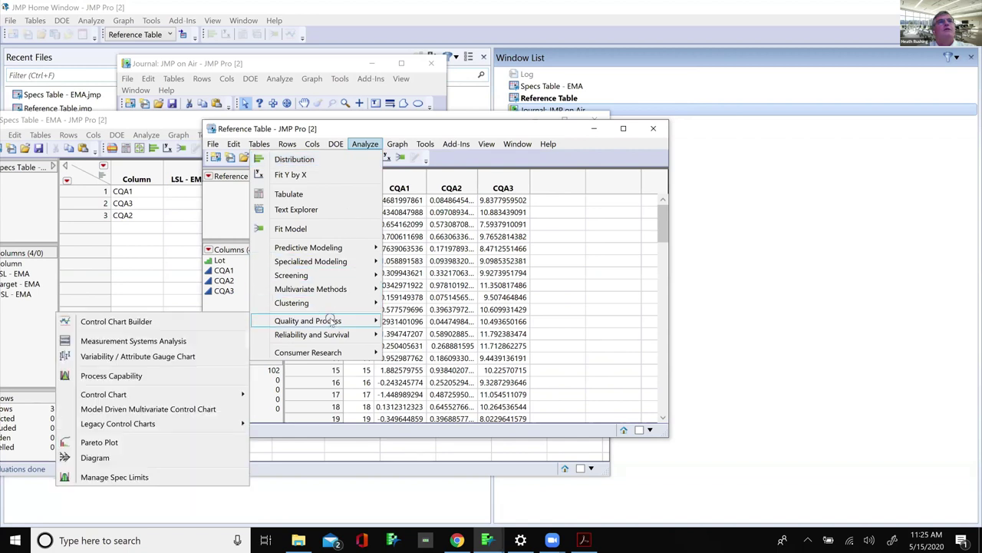
{"action": "left_click", "coordinate": [208, 475]}
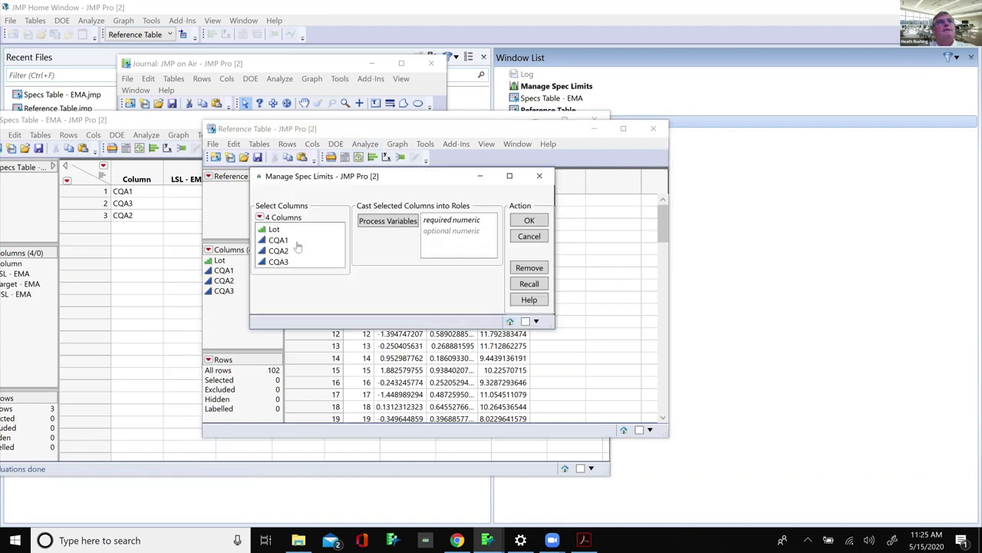
{"action": "left_click_drag", "start_coordinate": [298, 245], "coordinate": [297, 264]}
{"action": "left_click", "coordinate": [390, 223]}
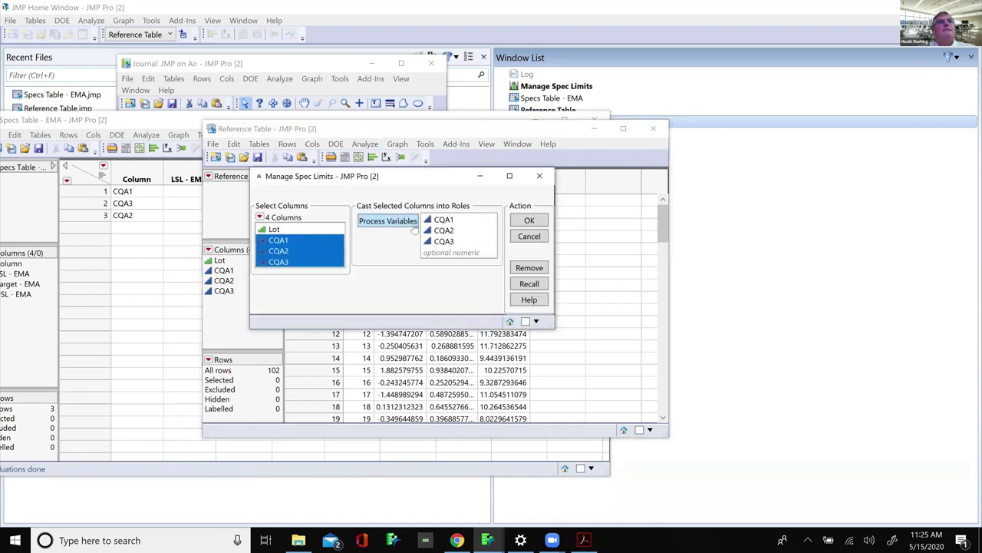
{"action": "left_click", "coordinate": [529, 221]}
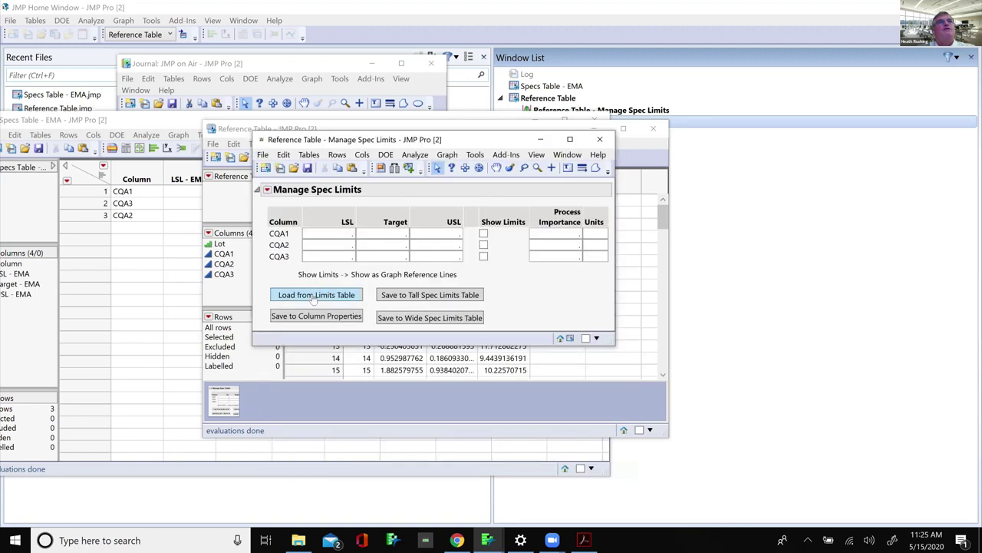
- Load the limits from Specs Table - EMA, show them as graph reference lines, and save them to the column properties
{"action": "left_click", "coordinate": [314, 297]}
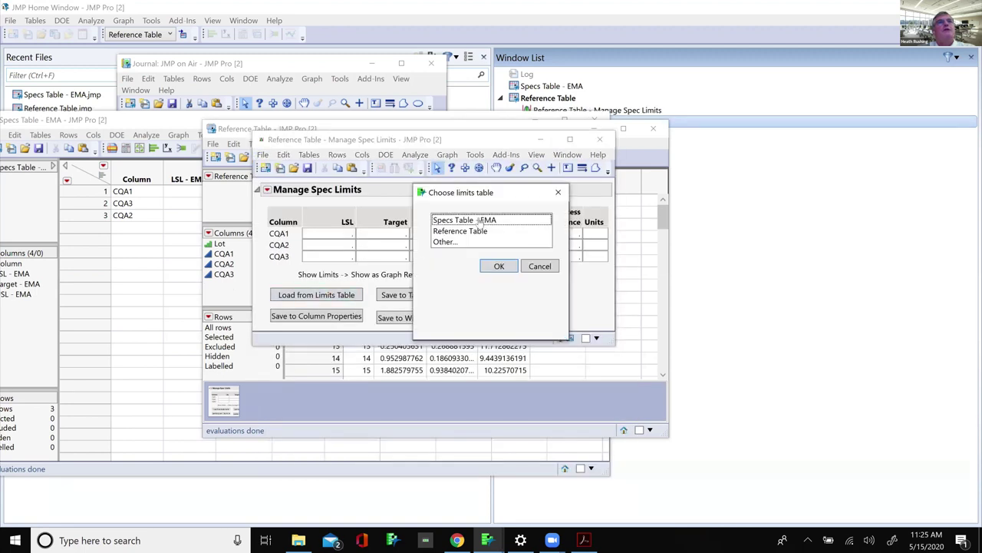
{"action": "left_click", "coordinate": [479, 220]}
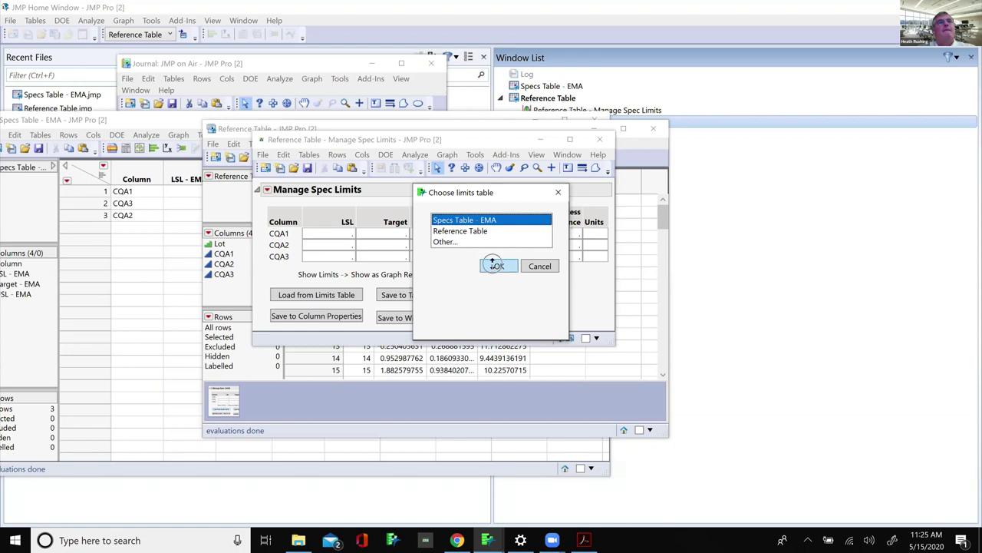
{"action": "left_click", "coordinate": [494, 265]}
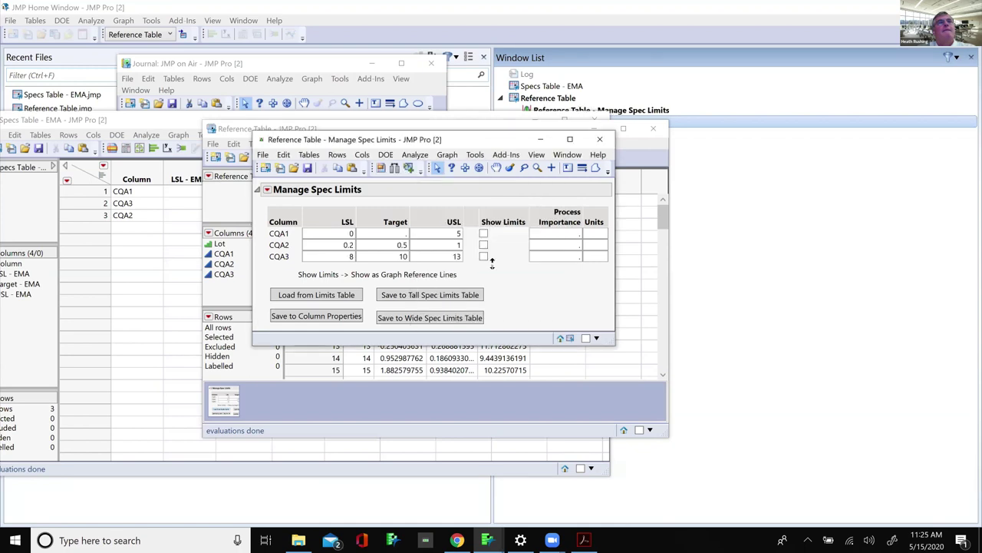
{"action": "left_click", "coordinate": [353, 316]}
{"action": "left_click", "coordinate": [483, 256]}
{"action": "left_click", "coordinate": [483, 233]}
{"action": "left_click", "coordinate": [270, 129]}
- Run a Distribution analysis of CQA1, CQA2 and CQA3 with process capability included
{"action": "left_click", "coordinate": [364, 143]}
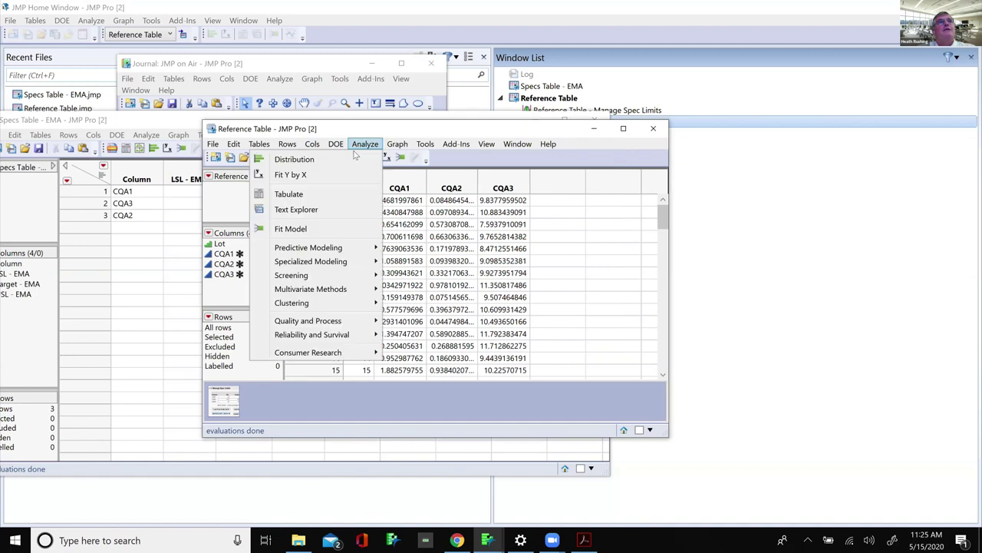
{"action": "left_click", "coordinate": [347, 159]}
{"action": "left_click", "coordinate": [311, 241]}
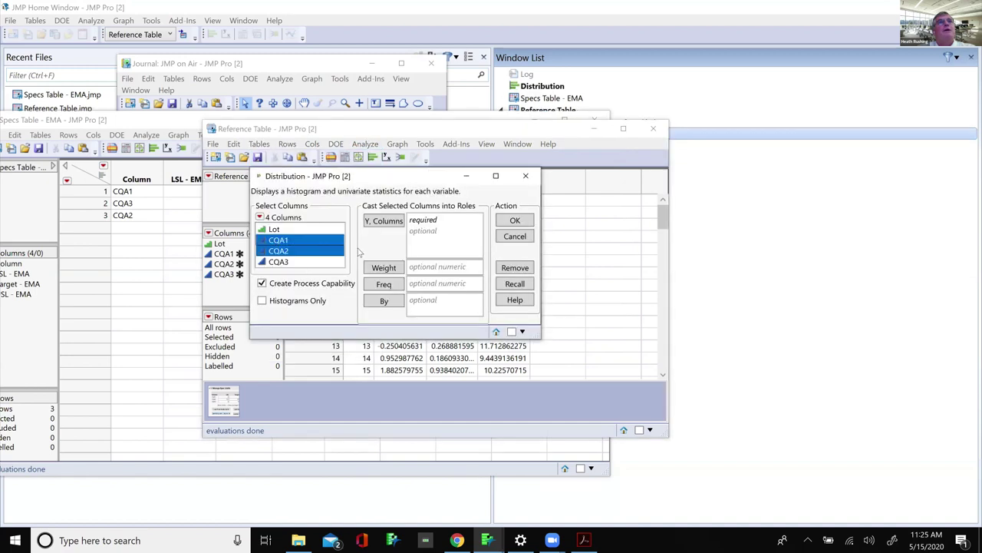
{"action": "left_click", "coordinate": [307, 261], "text": "shift"}
{"action": "left_click", "coordinate": [384, 222]}
{"action": "left_click", "coordinate": [511, 223]}
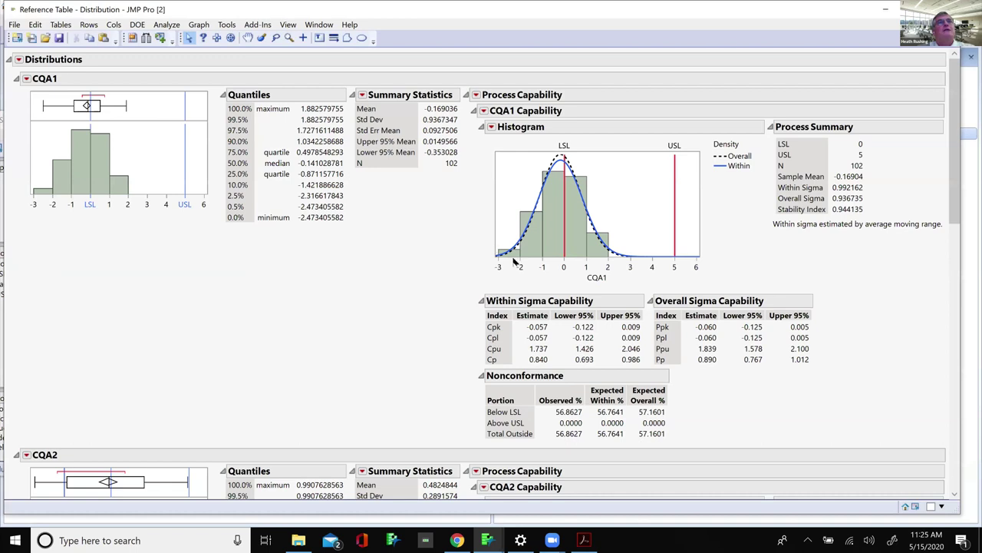
- Return to the JMP on Air journal and close all open tables and reports without saving
{"action": "left_click", "coordinate": [904, 507]}
{"action": "double_click", "coordinate": [547, 136]}
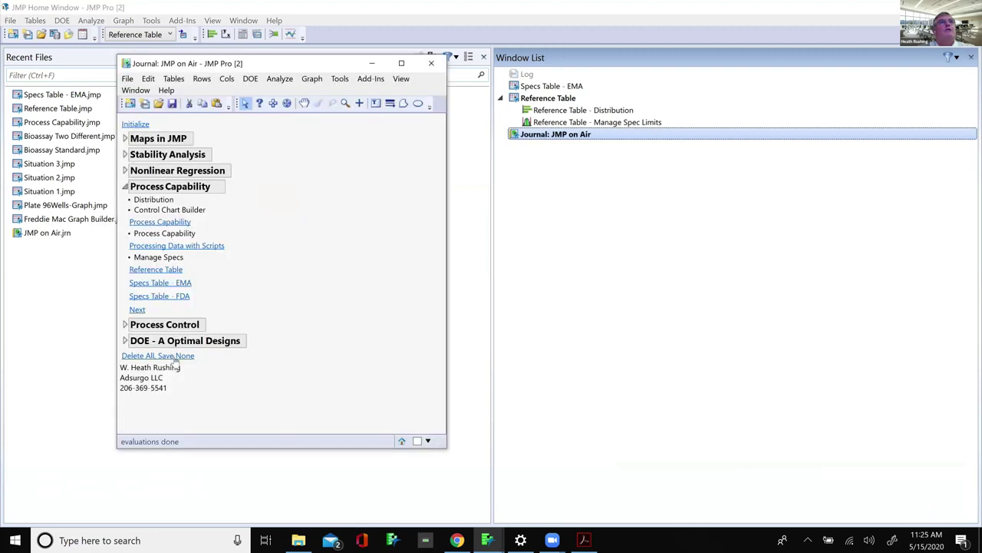
{"action": "left_click", "coordinate": [175, 357]}
- Open Reference Table and Specs Table - FDA from the journal, and arrange their windows so both are accessible
{"action": "left_click", "coordinate": [171, 272]}
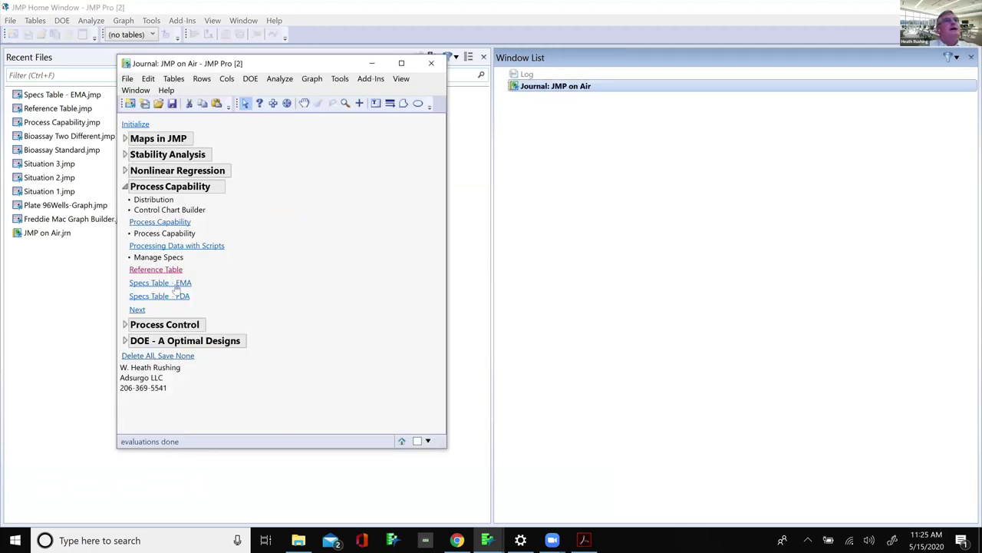
{"action": "left_click", "coordinate": [176, 298]}
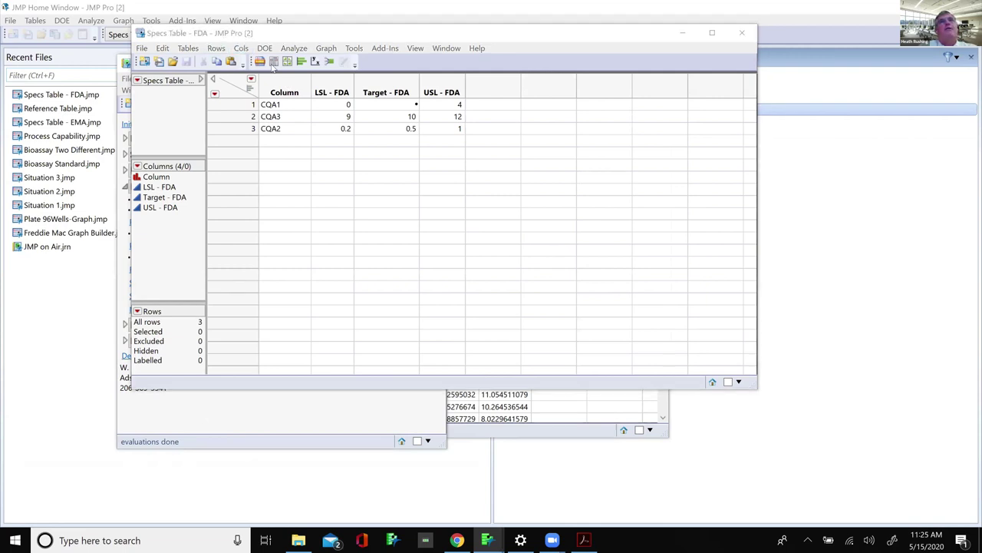
{"action": "left_click_drag", "start_coordinate": [502, 35], "coordinate": [393, 117]}
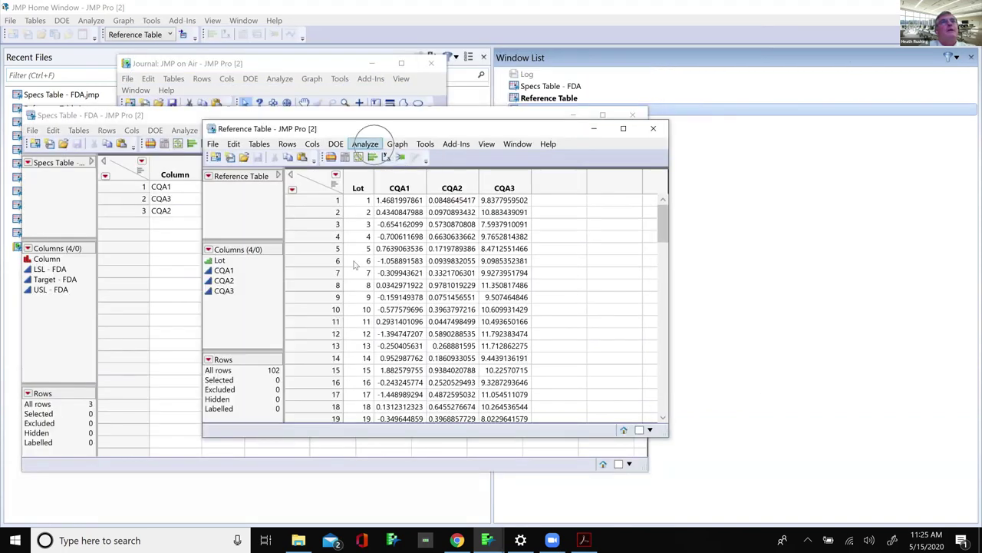
- Start Manage Spec Limits on the reopened Reference Table, recalling CQA1, CQA2 and CQA3 as process variables
{"action": "left_click", "coordinate": [365, 144]}
{"action": "mouse_move", "coordinate": [360, 319]}
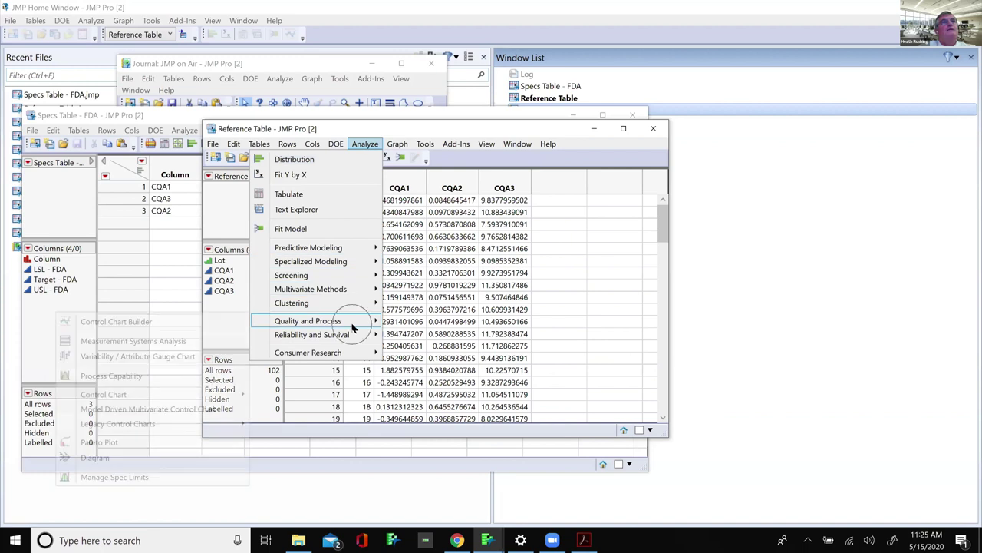
{"action": "left_click", "coordinate": [195, 477]}
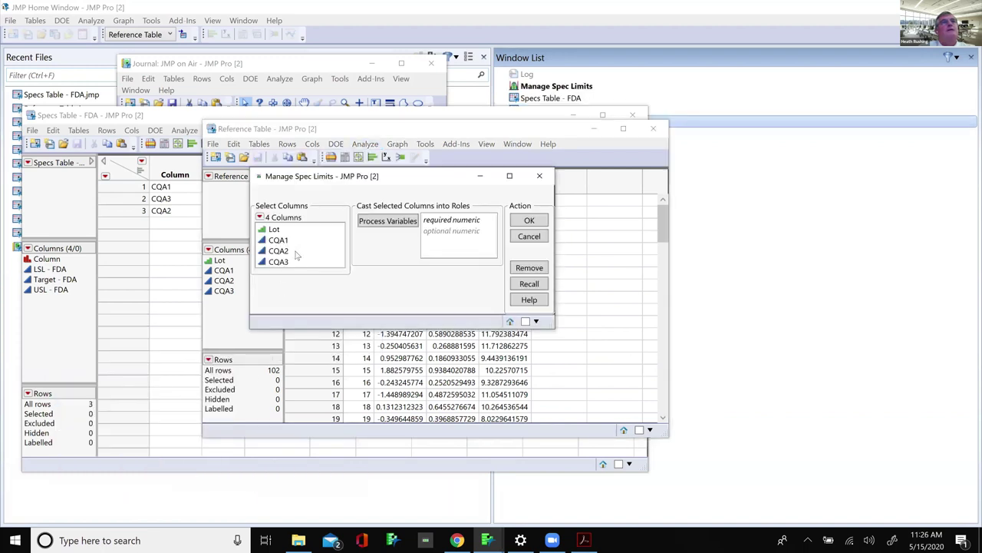
{"action": "left_click", "coordinate": [540, 284]}
{"action": "left_click", "coordinate": [537, 222]}
- Load the spec limits for CQA1, CQA2 and CQA3 from Specs Table - FDA
{"action": "left_click", "coordinate": [400, 471]}
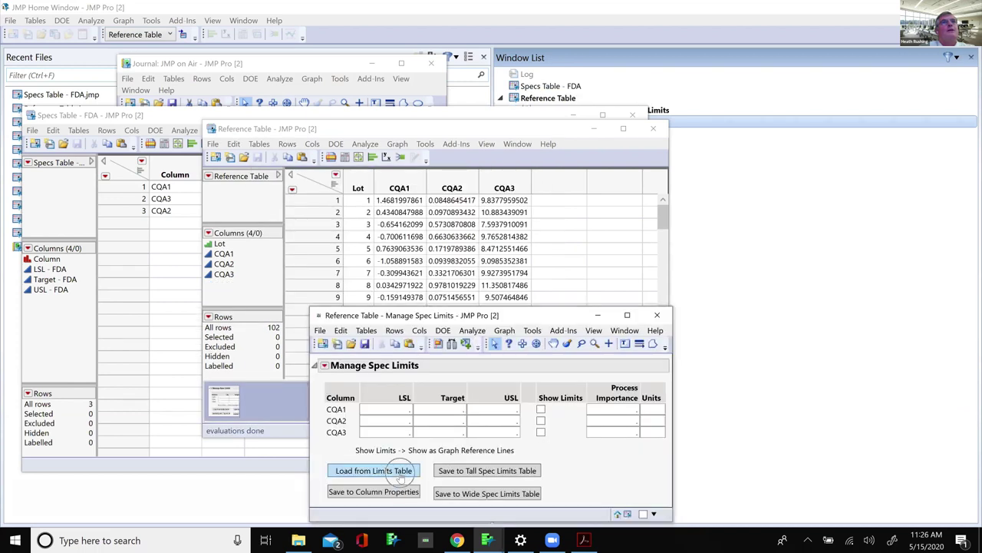
{"action": "left_click", "coordinate": [489, 221]}
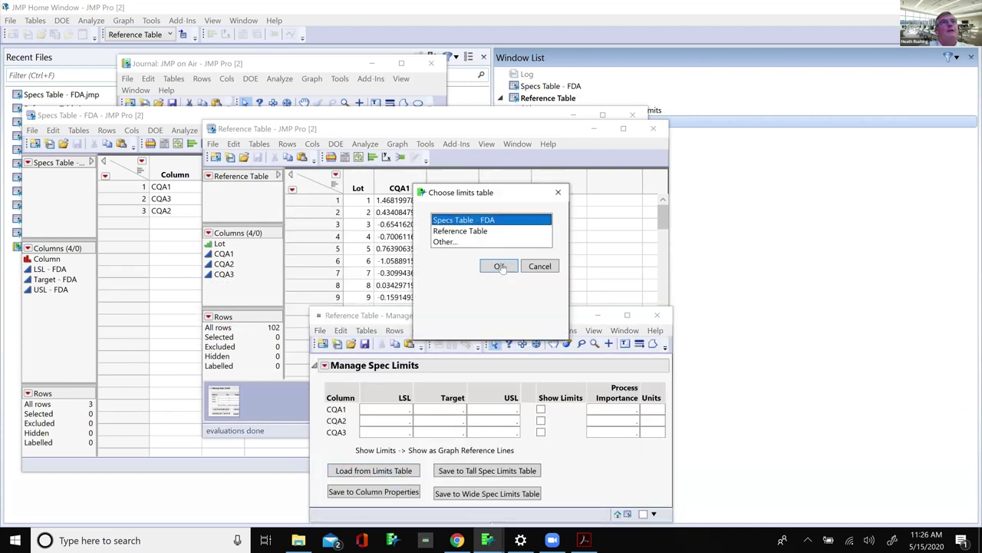
{"action": "left_click", "coordinate": [499, 266]}
- Enable Show Limits for CQA1, CQA2 and CQA3, and save the spec limits to the column properties
{"action": "left_click", "coordinate": [540, 409]}
{"action": "left_click", "coordinate": [540, 420]}
{"action": "left_click", "coordinate": [541, 432]}
{"action": "left_click", "coordinate": [396, 492]}
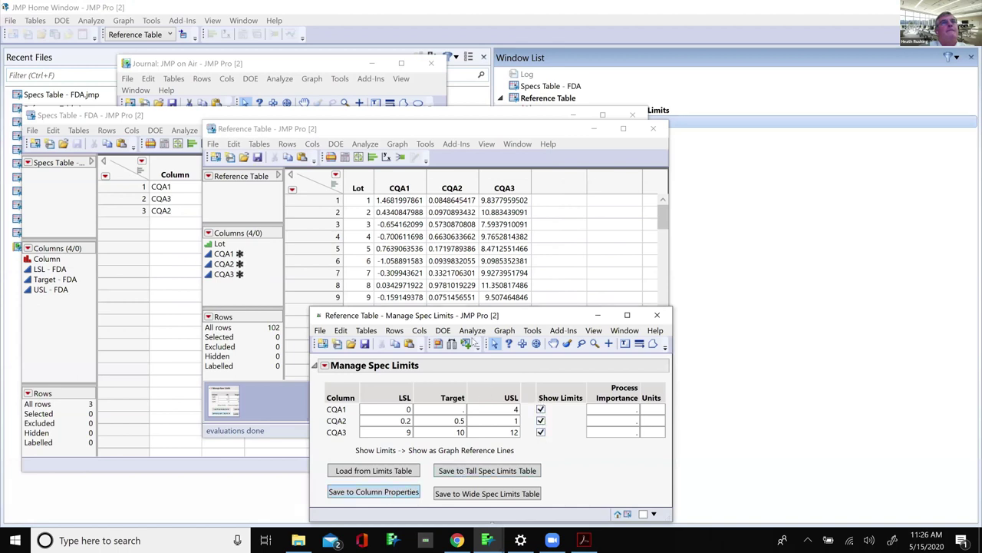
- Run a Distribution analysis with process capability on the recalled columns CQA1, CQA2 and CQA3
{"action": "left_click", "coordinate": [472, 330]}
{"action": "left_click", "coordinate": [450, 122]}
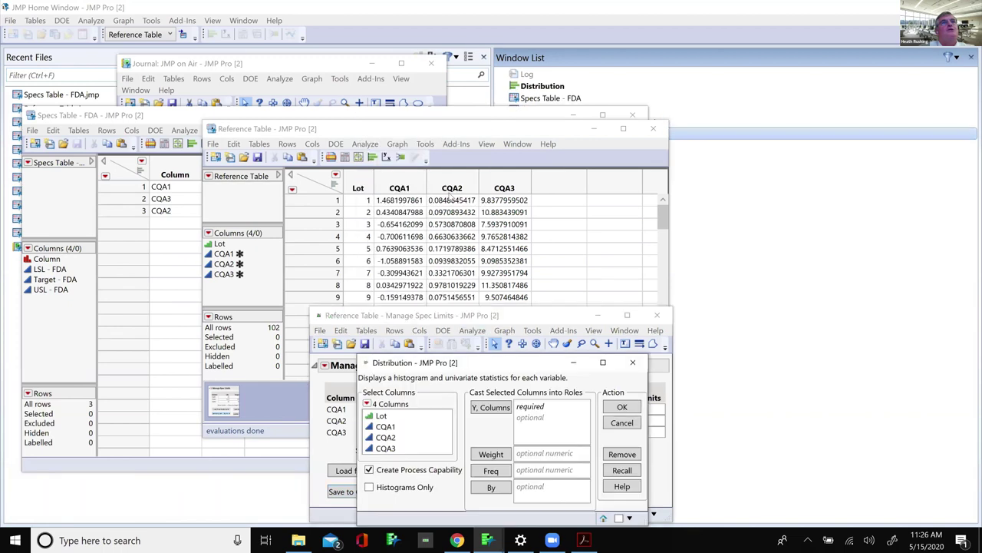
{"action": "left_click", "coordinate": [622, 469]}
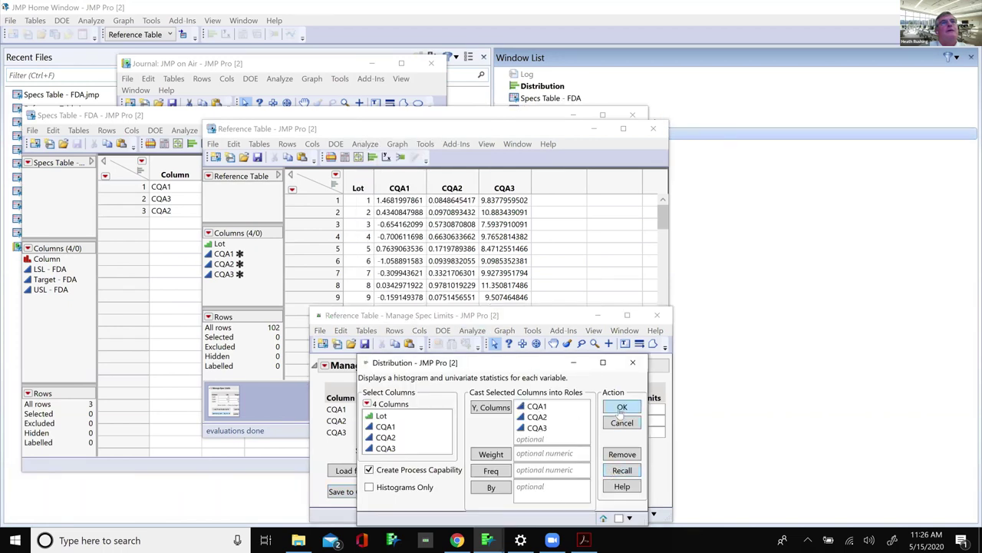
{"action": "left_click", "coordinate": [622, 407]}
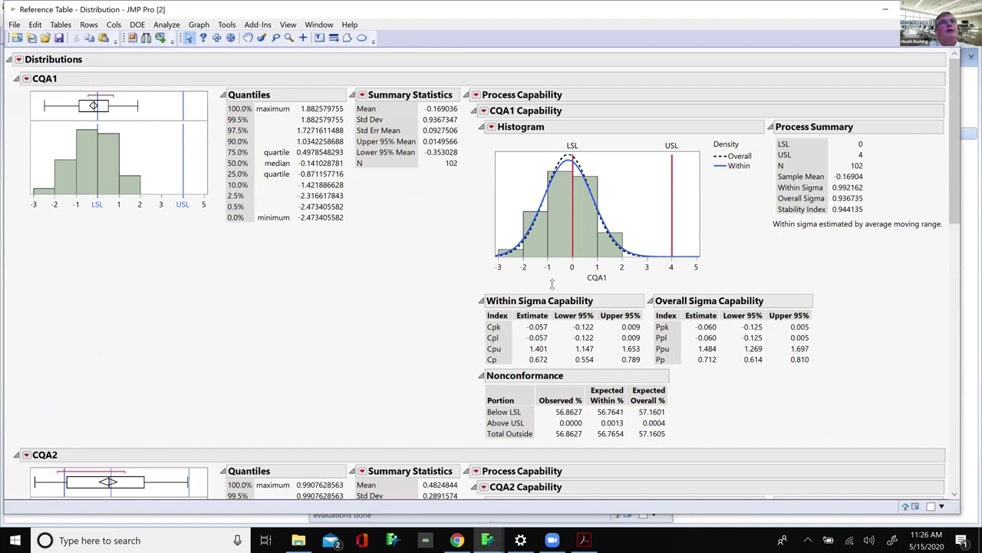
- Examine the histograms, spec limits and capability results for CQA1, CQA2 and CQA3, and close the Distribution report
{"action": "scroll", "coordinate": [459, 268], "scroll_direction": "down", "scroll_amount": 4}
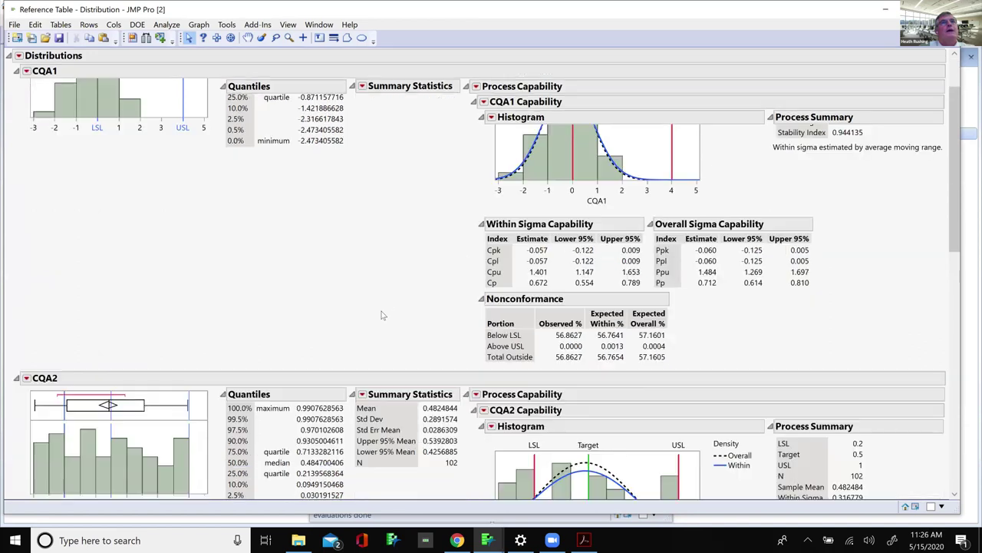
{"action": "scroll", "coordinate": [567, 397], "scroll_direction": "down", "scroll_amount": 3}
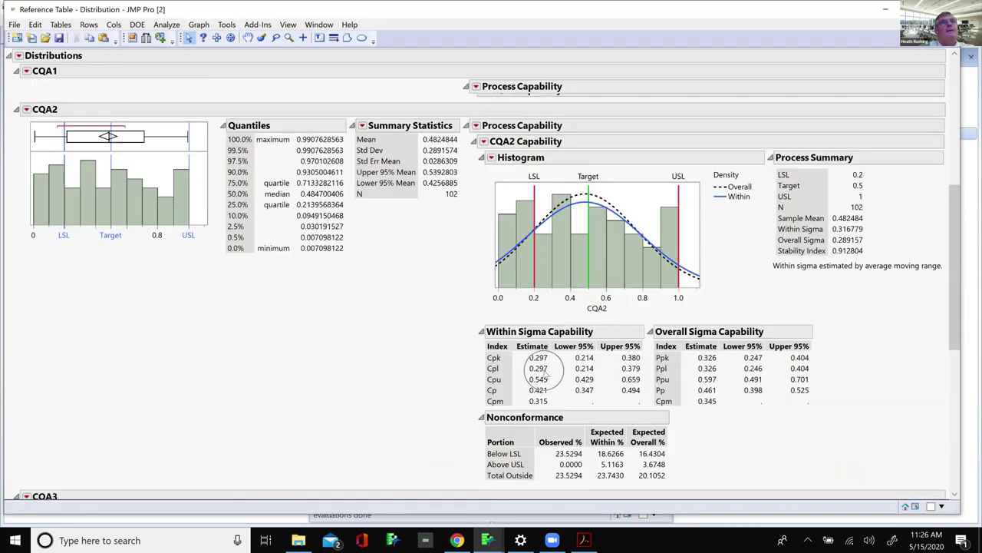
{"action": "scroll", "coordinate": [545, 374], "scroll_direction": "down", "scroll_amount": 5}
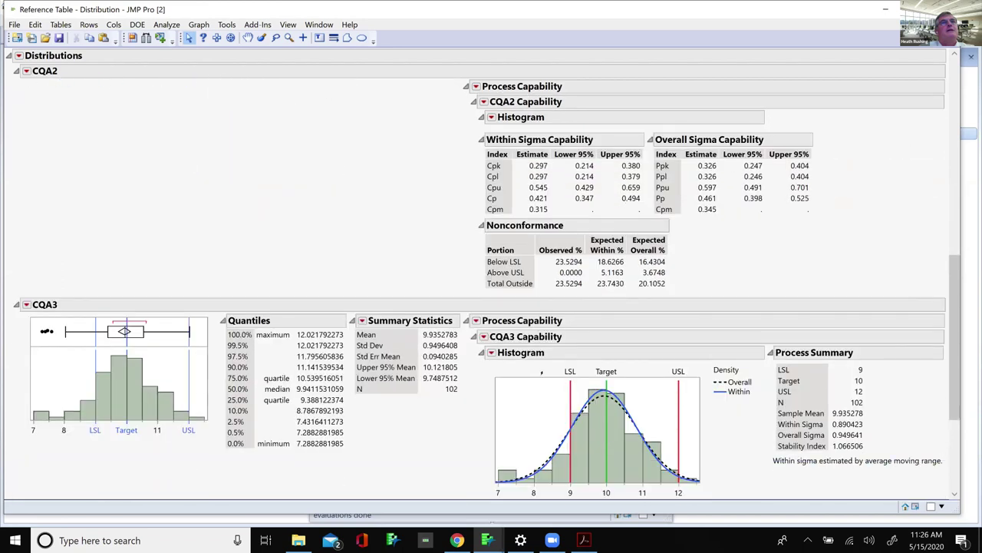
{"action": "scroll", "coordinate": [541, 372], "scroll_direction": "down", "scroll_amount": 1}
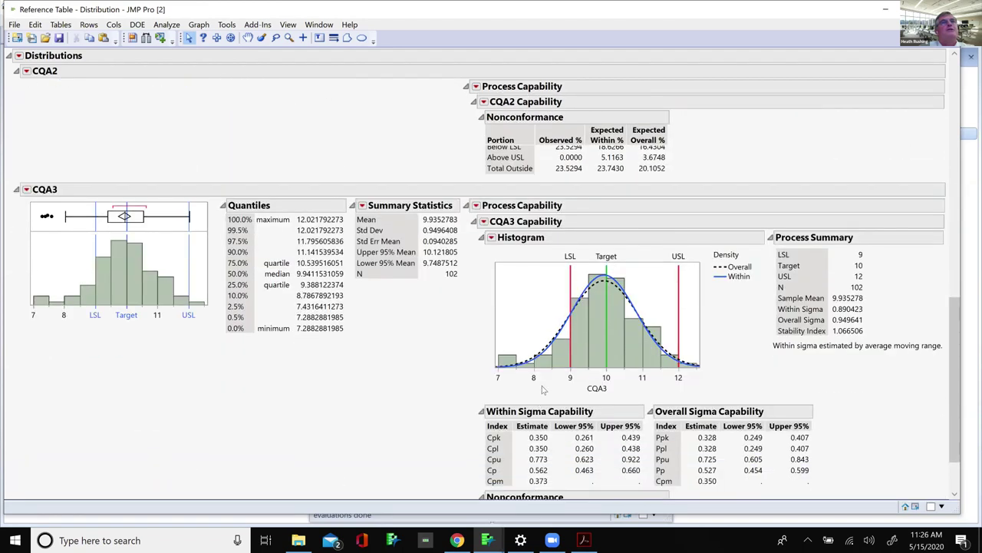
{"action": "scroll", "coordinate": [542, 380], "scroll_direction": "down", "scroll_amount": 2}
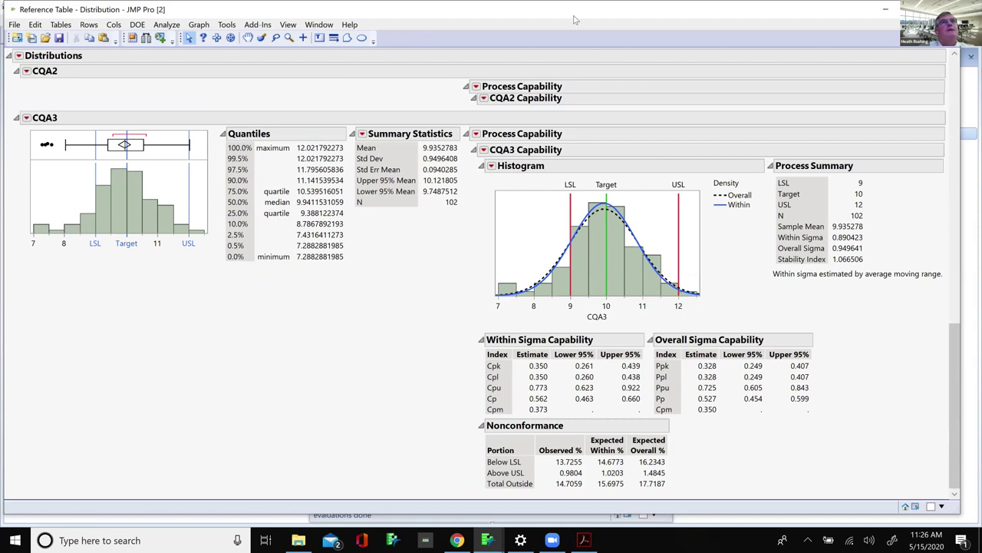
{"action": "left_click", "coordinate": [920, 9]}
- Arrange the Reference Table and Manage Spec Limits windows side by side, and color the out-of-spec values in the table
{"action": "left_click", "coordinate": [730, 61]}
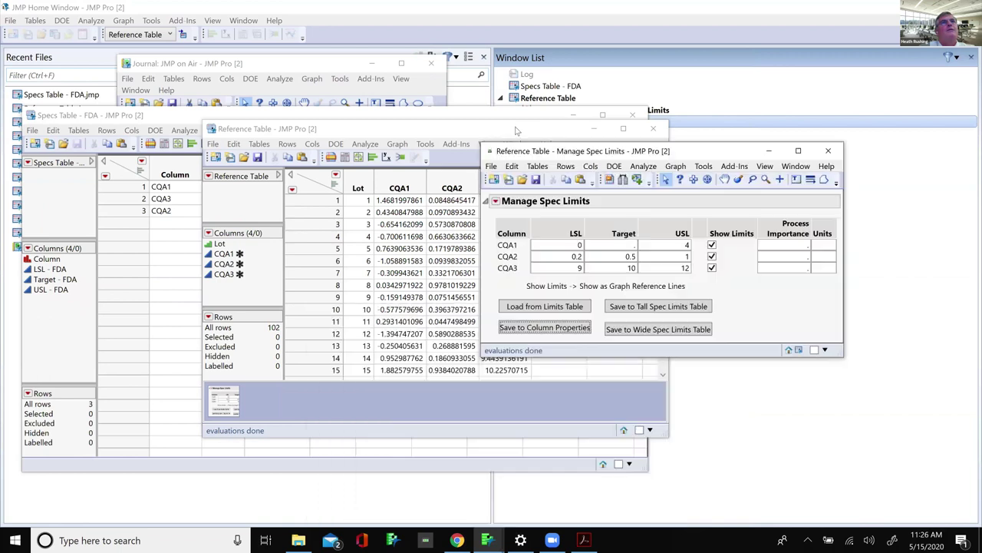
{"action": "left_click_drag", "start_coordinate": [579, 123], "coordinate": [499, 103]}
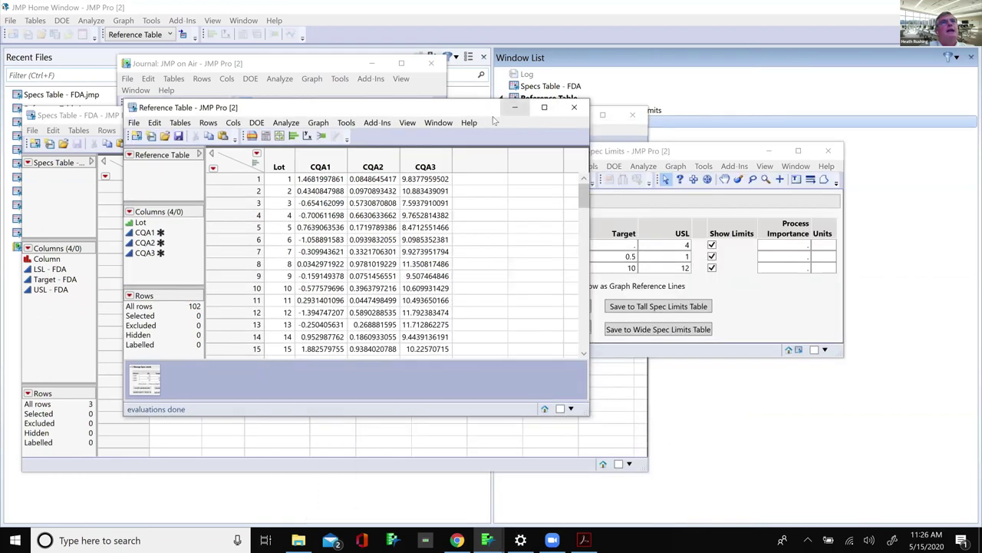
{"action": "left_click", "coordinate": [608, 166]}
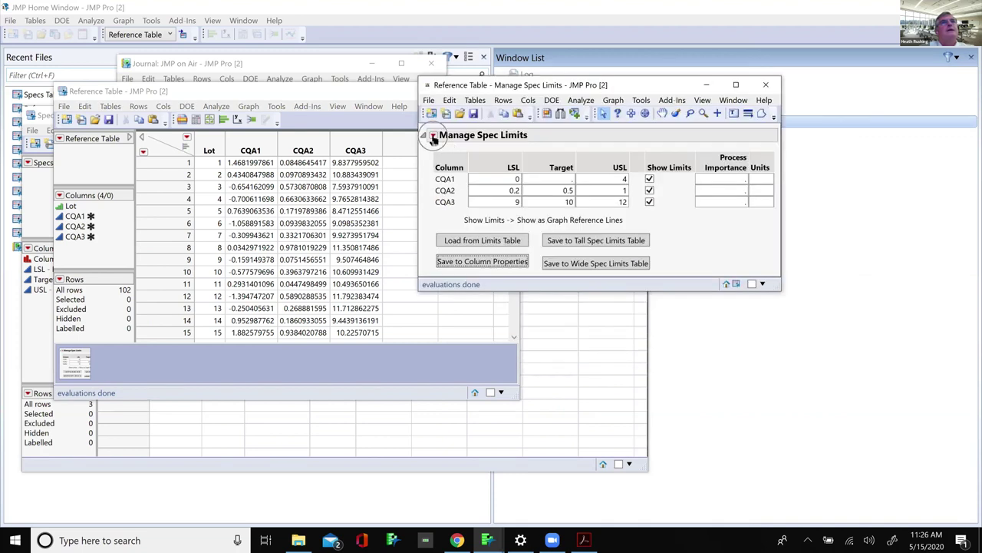
{"action": "left_click", "coordinate": [432, 136]}
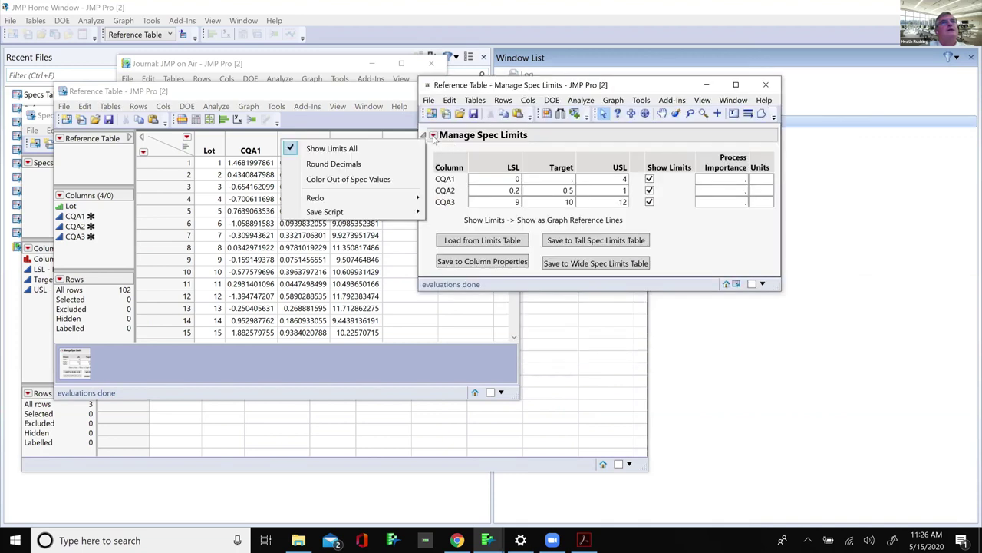
{"action": "left_click", "coordinate": [398, 179]}
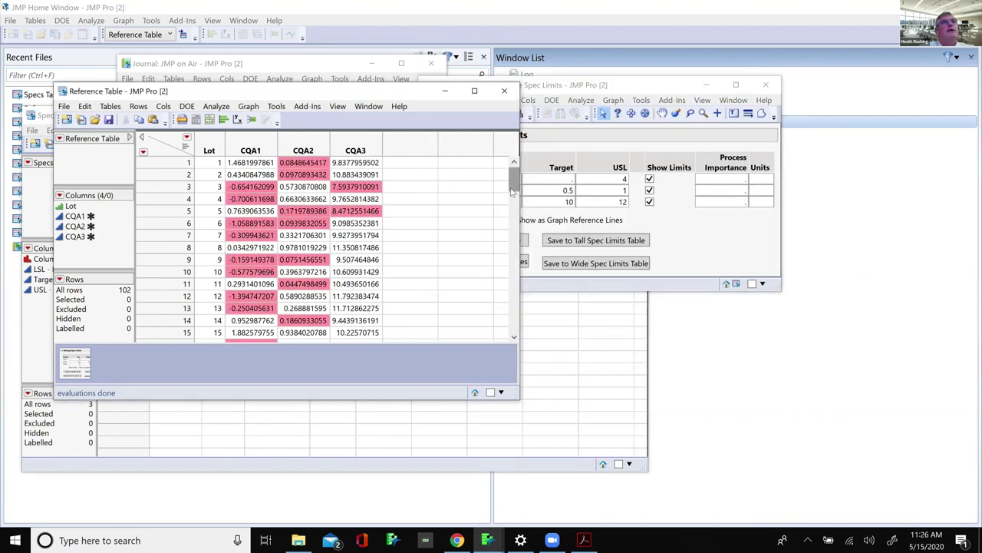
{"action": "left_click_drag", "start_coordinate": [513, 190], "coordinate": [499, 332]}
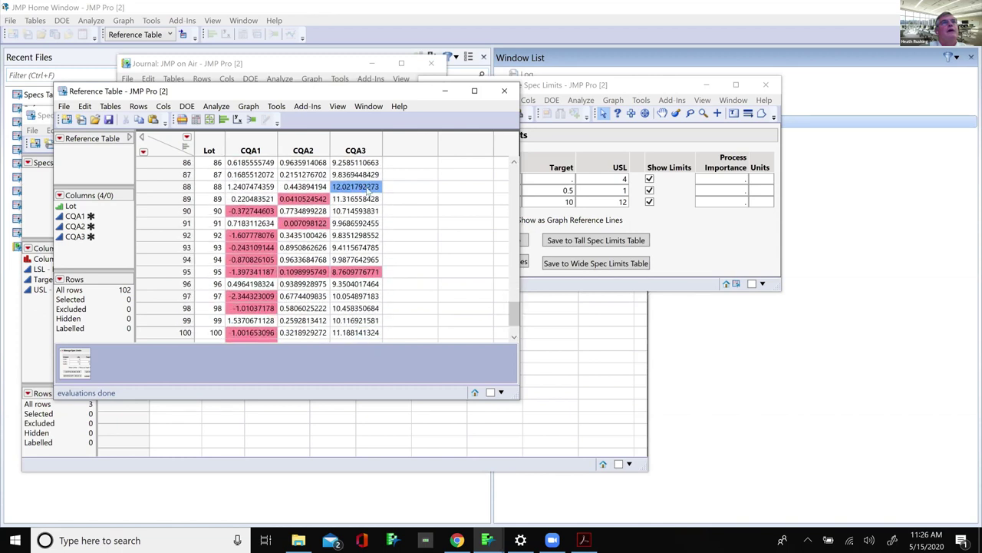
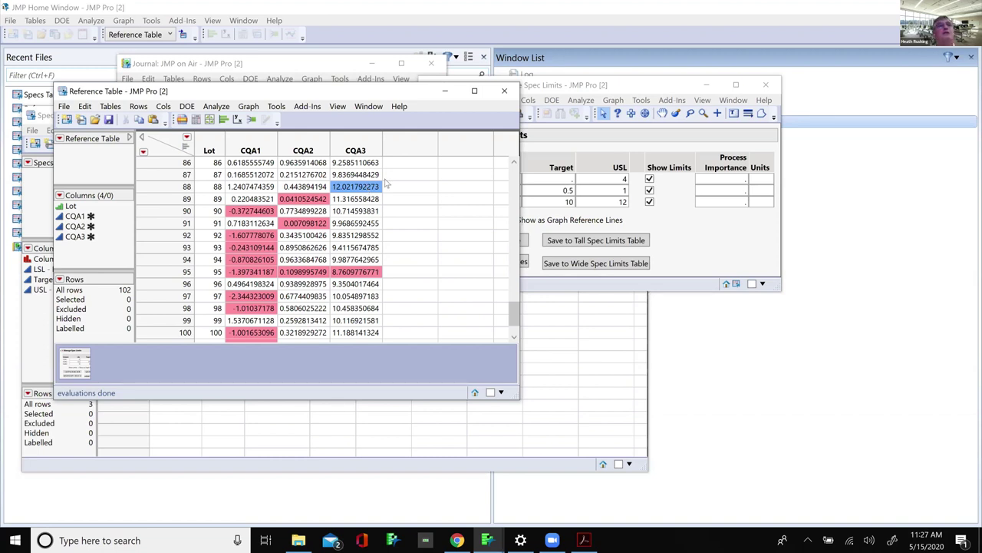
- Return to the JMP on Air journal, close everything else without saving, and advance to the Process Control section
{"action": "left_click", "coordinate": [313, 55]}
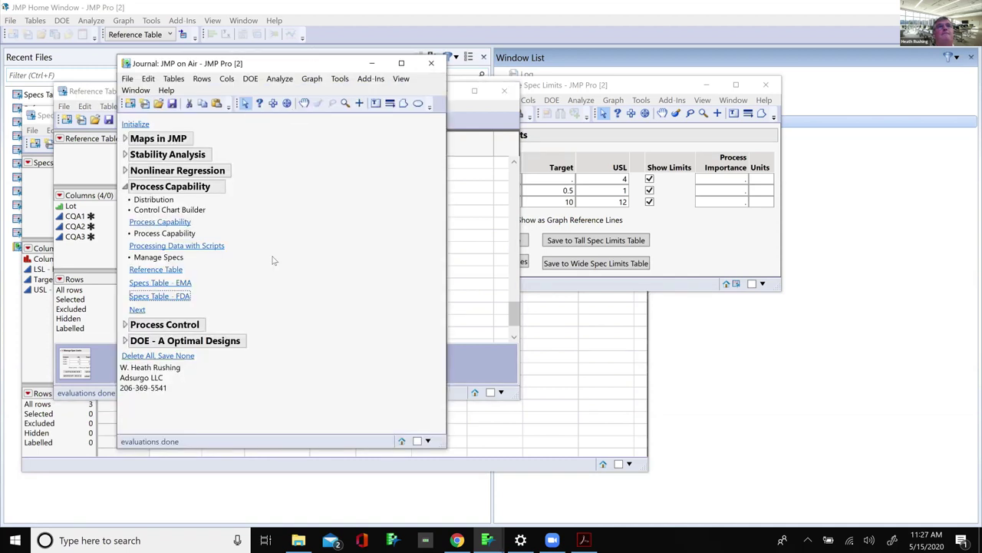
{"action": "left_click", "coordinate": [187, 357]}
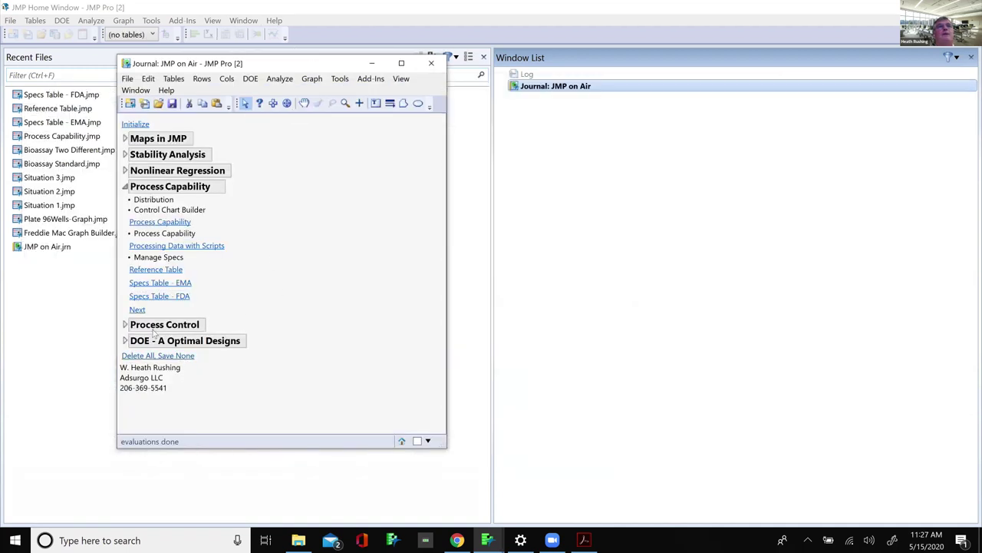
{"action": "left_click", "coordinate": [136, 310]}
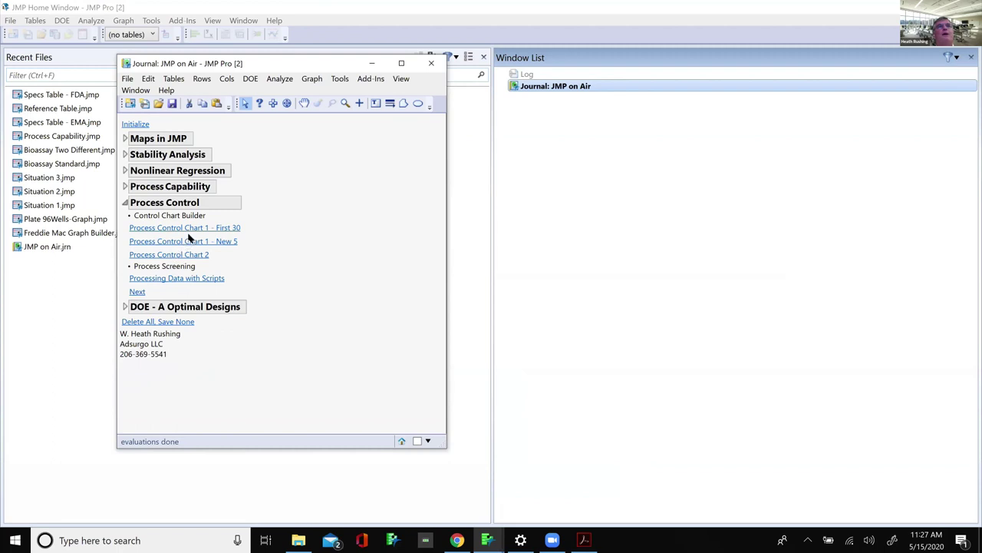
- Open Process Control Chart 1 - First 30 and launch Control Chart Builder with Time, pH, Temp and Rate selected
{"action": "left_click", "coordinate": [193, 228]}
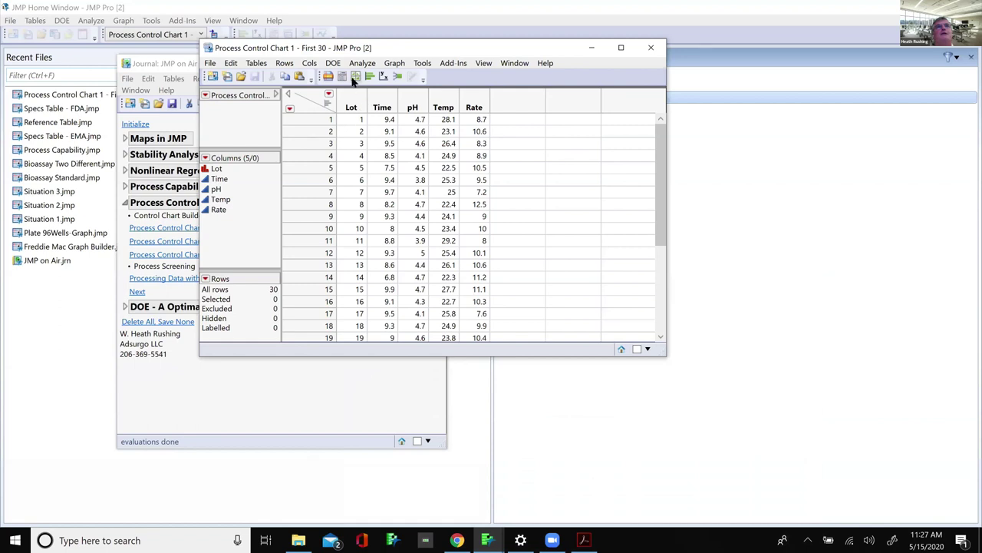
{"action": "left_click_drag", "start_coordinate": [388, 103], "coordinate": [465, 98]}
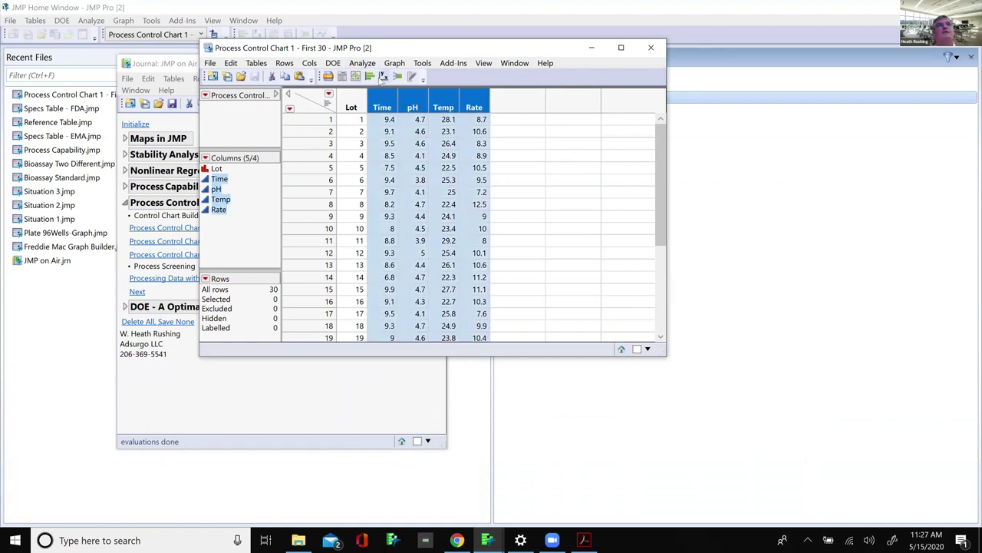
{"action": "left_click", "coordinate": [363, 63]}
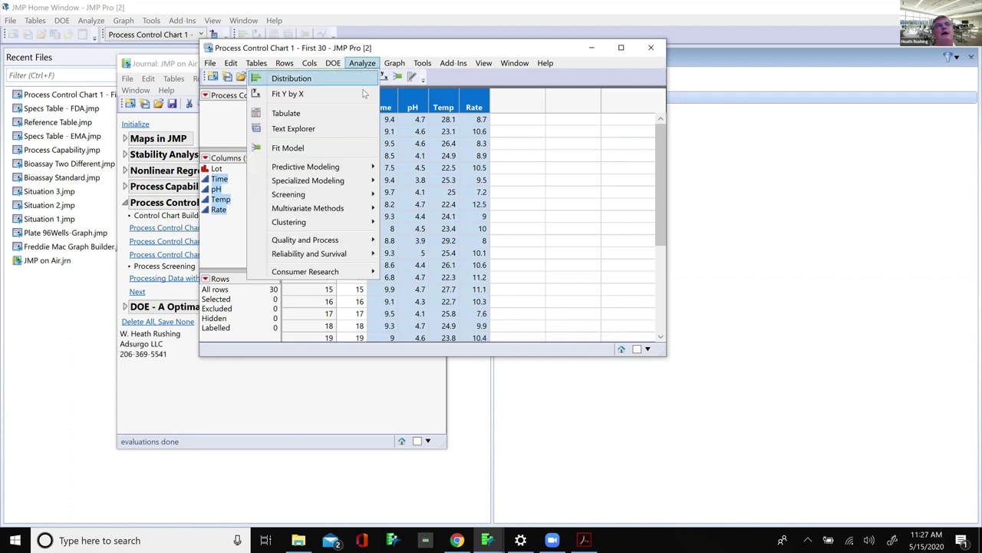
{"action": "mouse_move", "coordinate": [344, 245]}
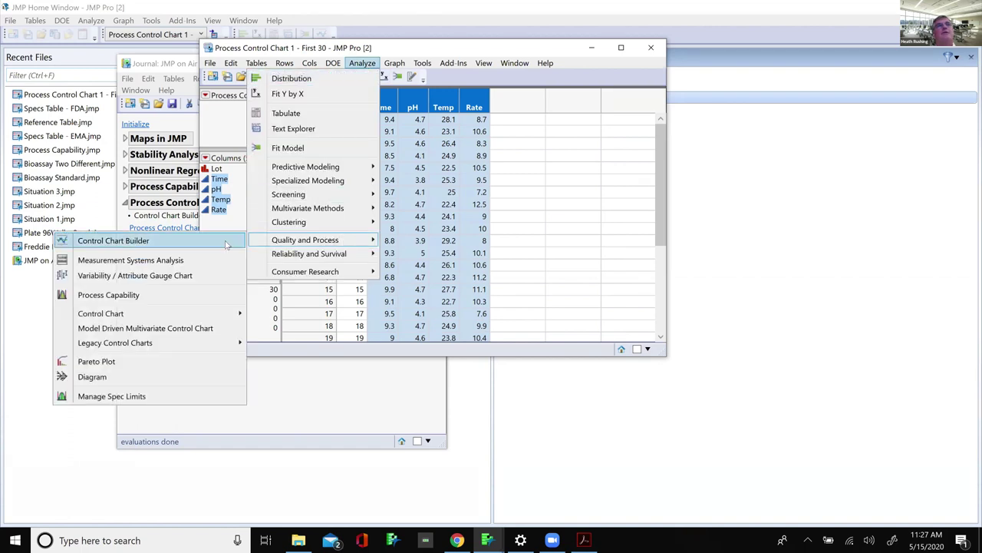
{"action": "left_click", "coordinate": [228, 243]}
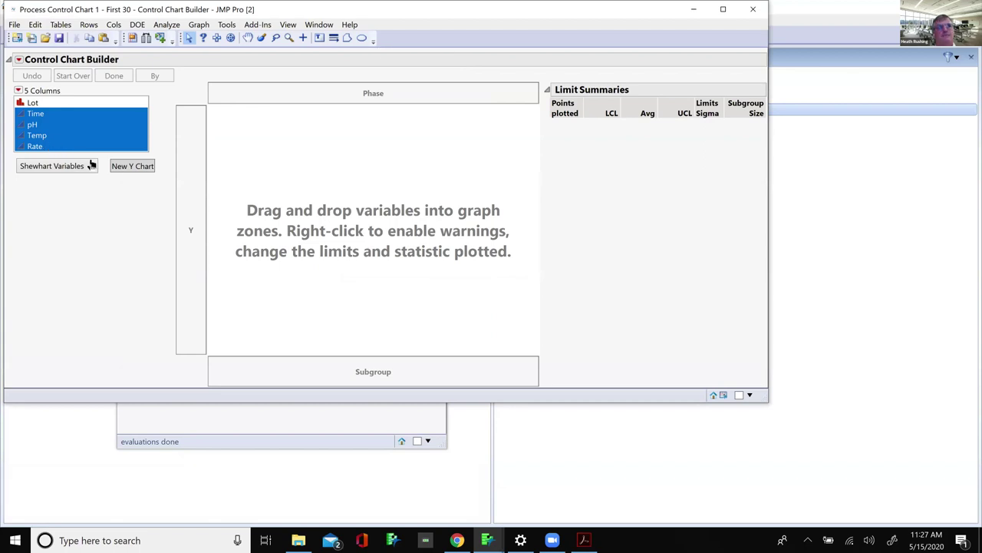
- Create control charts for Time, pH, Temp and Rate, using Lot as the subgroup
{"action": "left_click", "coordinate": [132, 166]}
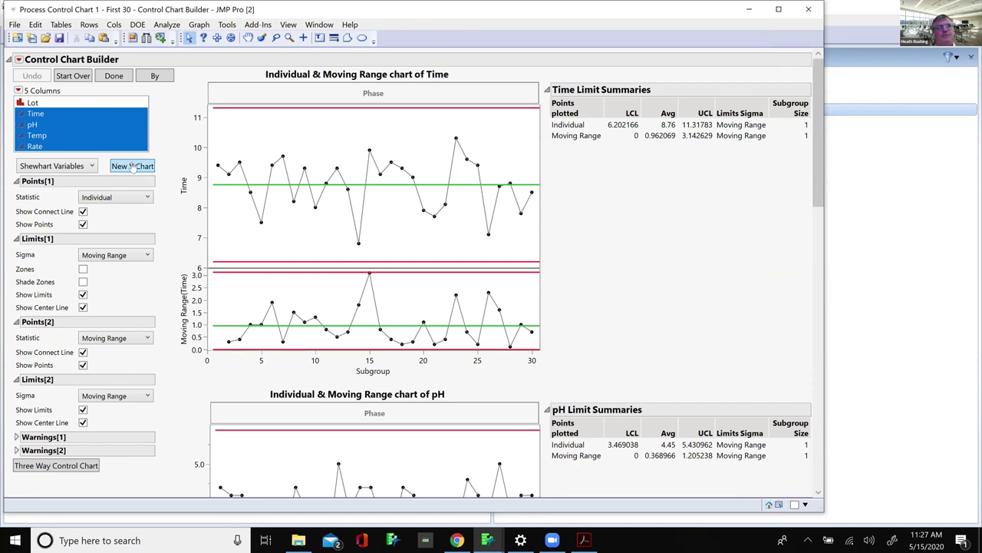
{"action": "left_click", "coordinate": [84, 105]}
{"action": "left_click_drag", "start_coordinate": [84, 104], "coordinate": [284, 355]}
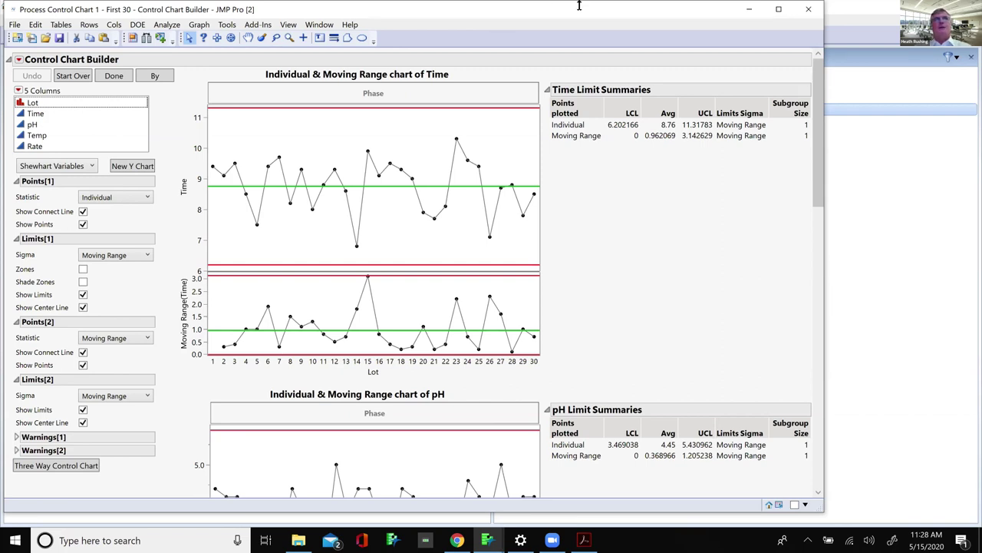
- Close the Control Chart Builder report and the Process Control Chart 1 - First 30 data table
{"action": "left_click_drag", "start_coordinate": [570, 16], "coordinate": [492, 37]}
{"action": "left_click", "coordinate": [729, 35]}
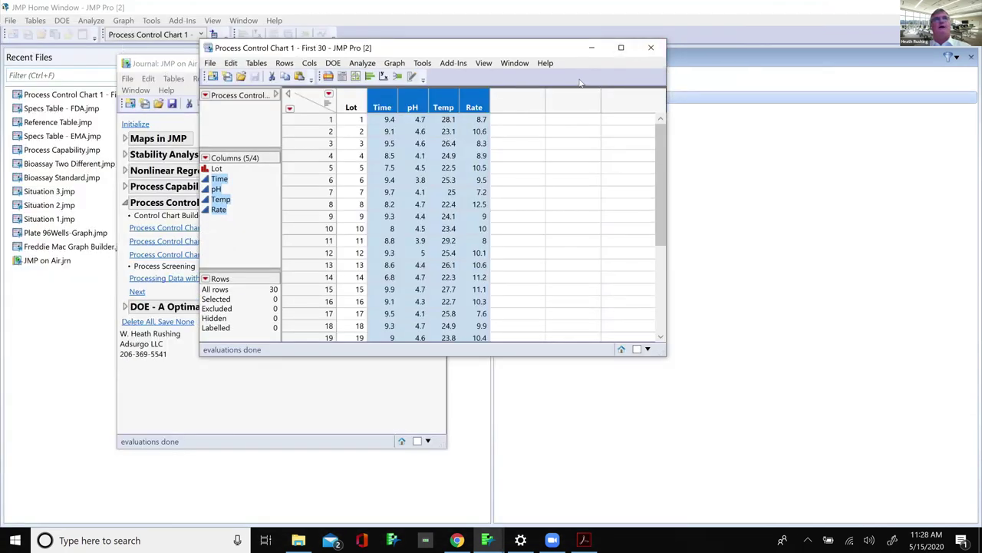
{"action": "left_click", "coordinate": [651, 48]}
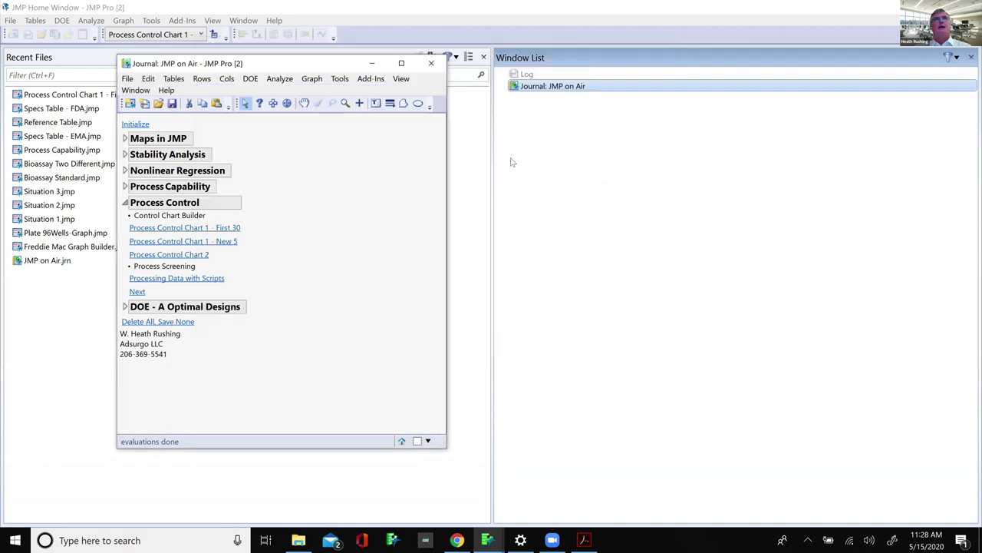
- Open the Processing Data with Scripts table from the journal and select its Final Measurements column group
{"action": "left_click", "coordinate": [198, 278]}
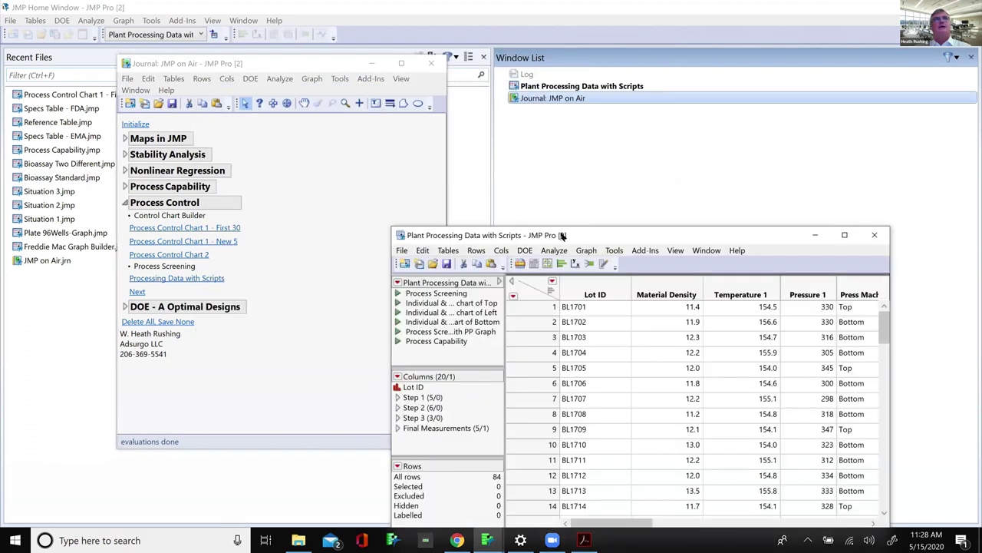
{"action": "left_click_drag", "start_coordinate": [563, 235], "coordinate": [248, 115]}
{"action": "left_click", "coordinate": [130, 308]}
{"action": "left_click_drag", "start_coordinate": [301, 407], "coordinate": [517, 407]}
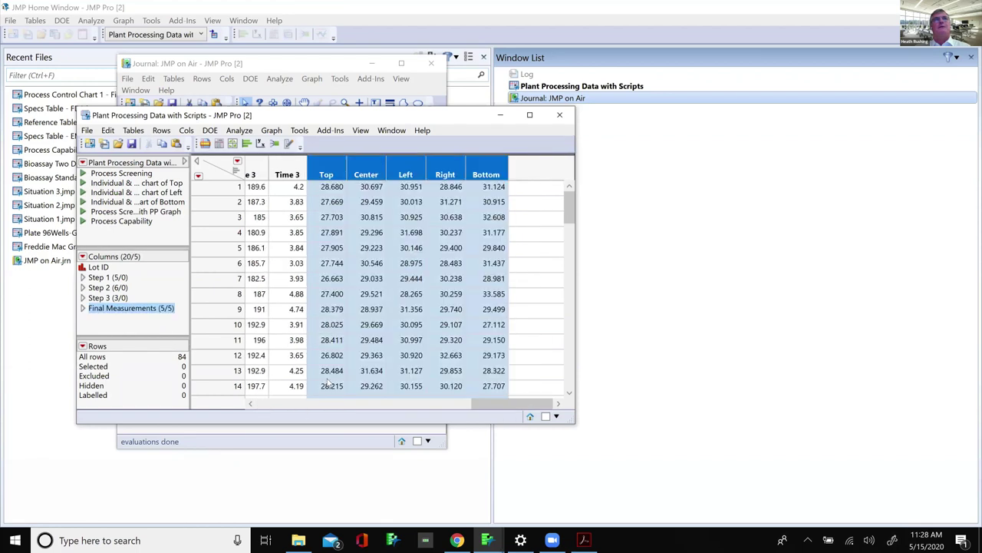
- Expand the Final Measurements group and inspect the Spec Limits and Control Limits properties of the Top column
{"action": "left_click", "coordinate": [82, 309]}
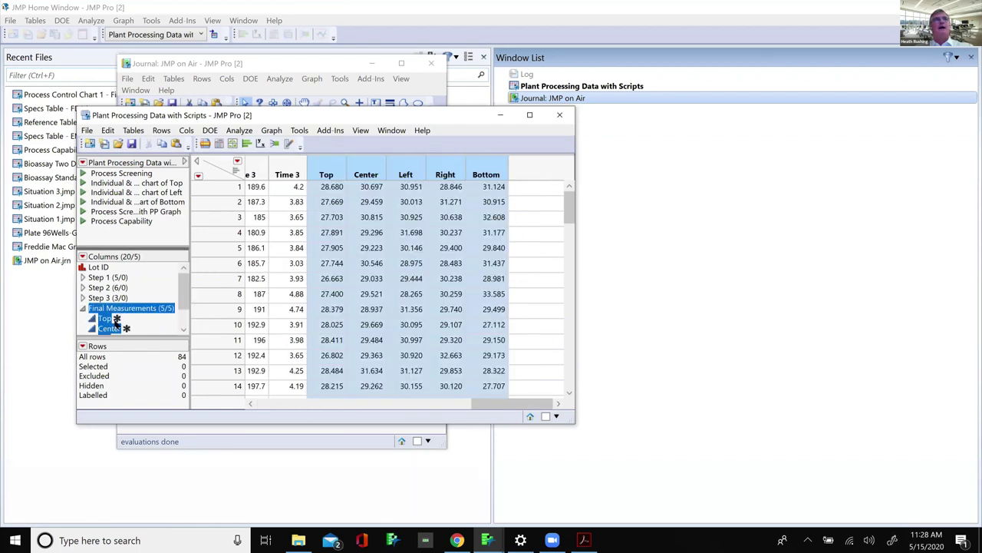
{"action": "left_click", "coordinate": [116, 318]}
{"action": "left_click", "coordinate": [108, 328]}
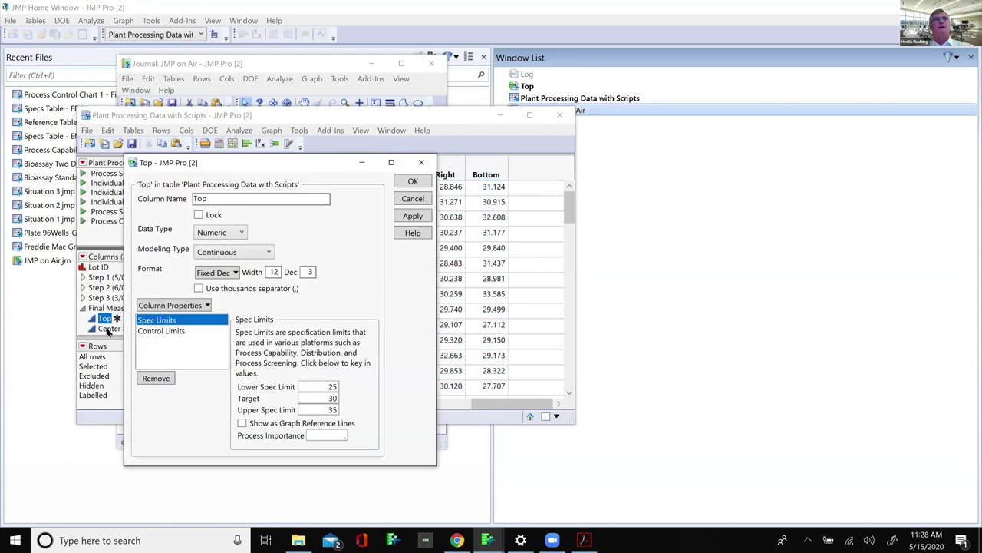
{"action": "left_click", "coordinate": [159, 331]}
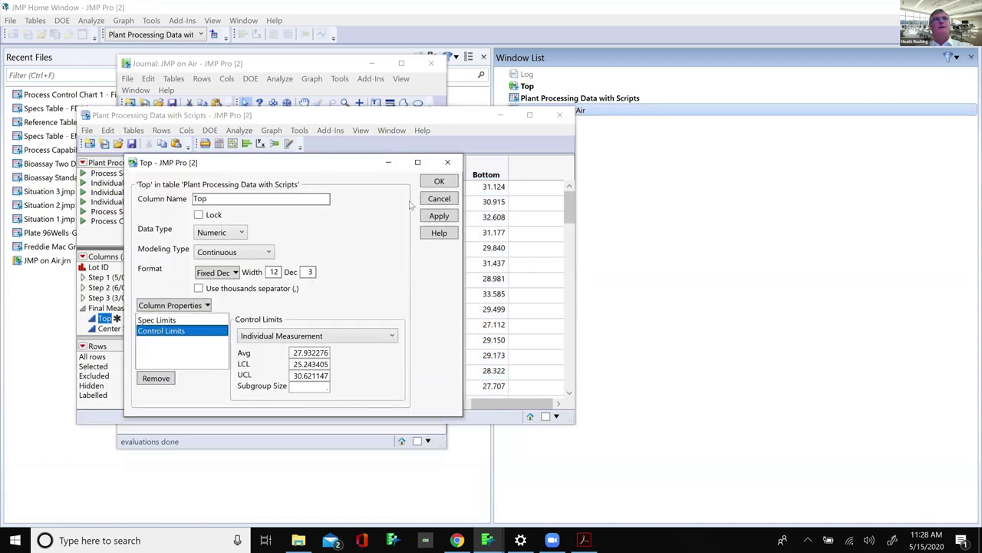
- Run Process Screening on the five Final Measurements columns as process variables, keeping the Indiv and MR chart type
{"action": "left_click", "coordinate": [431, 185]}
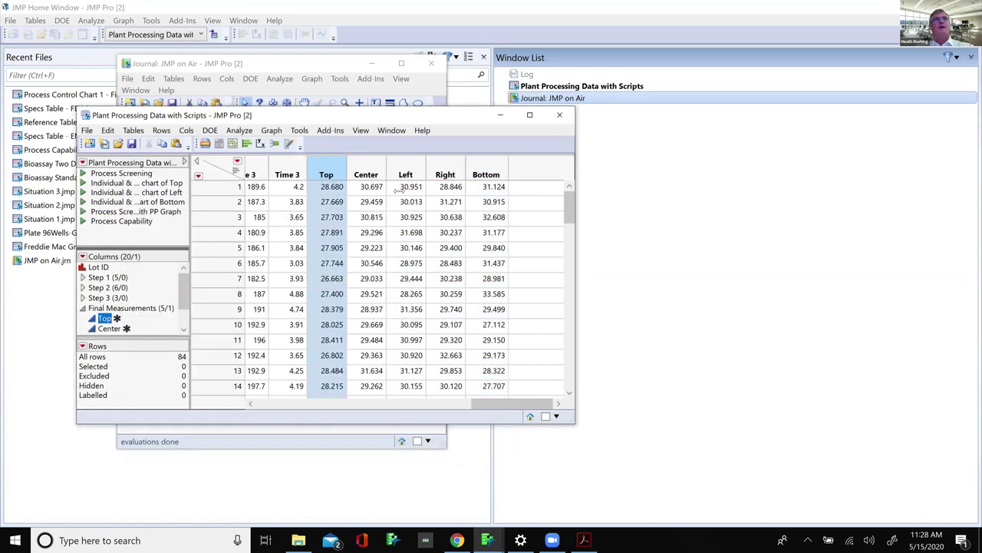
{"action": "left_click", "coordinate": [217, 174]}
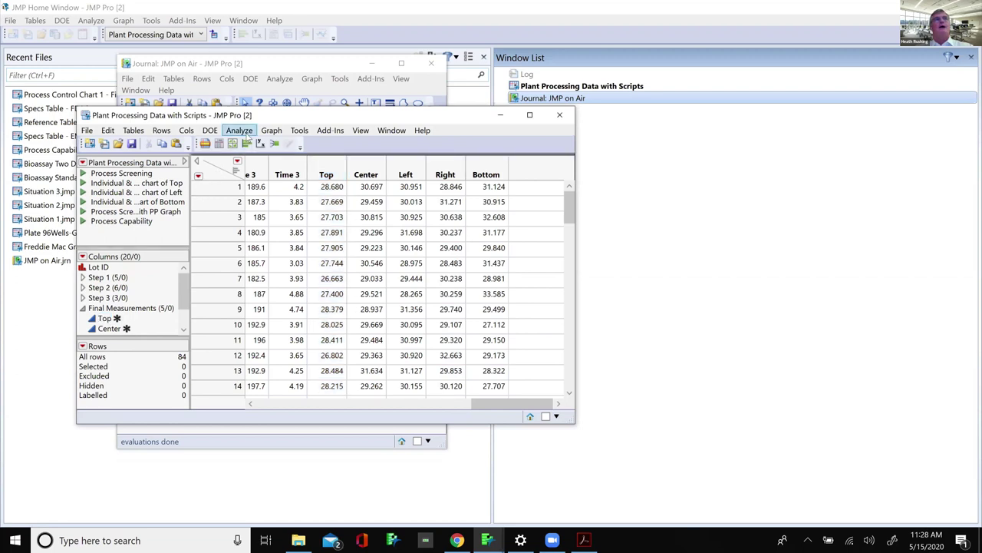
{"action": "left_click", "coordinate": [239, 130]}
{"action": "mouse_move", "coordinate": [217, 265]}
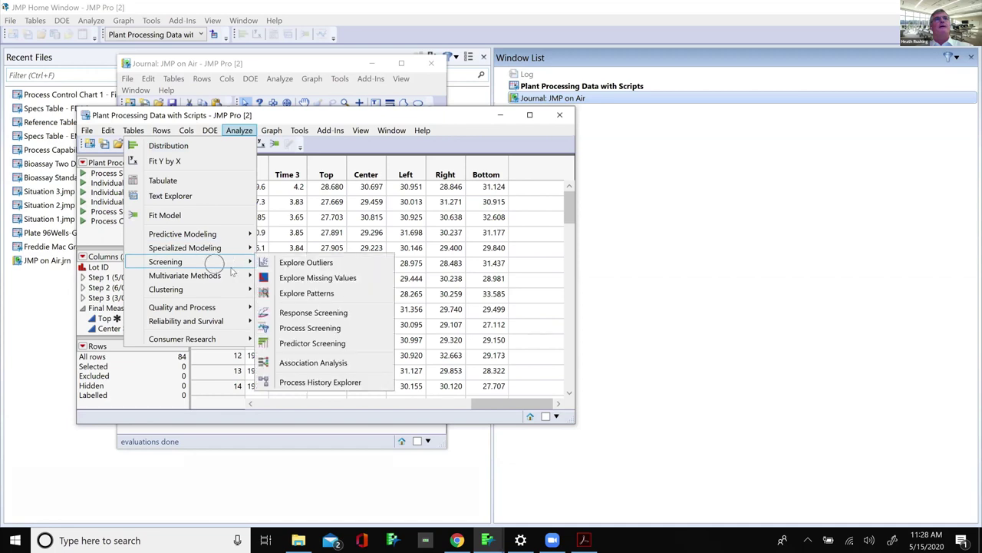
{"action": "left_click", "coordinate": [310, 329]}
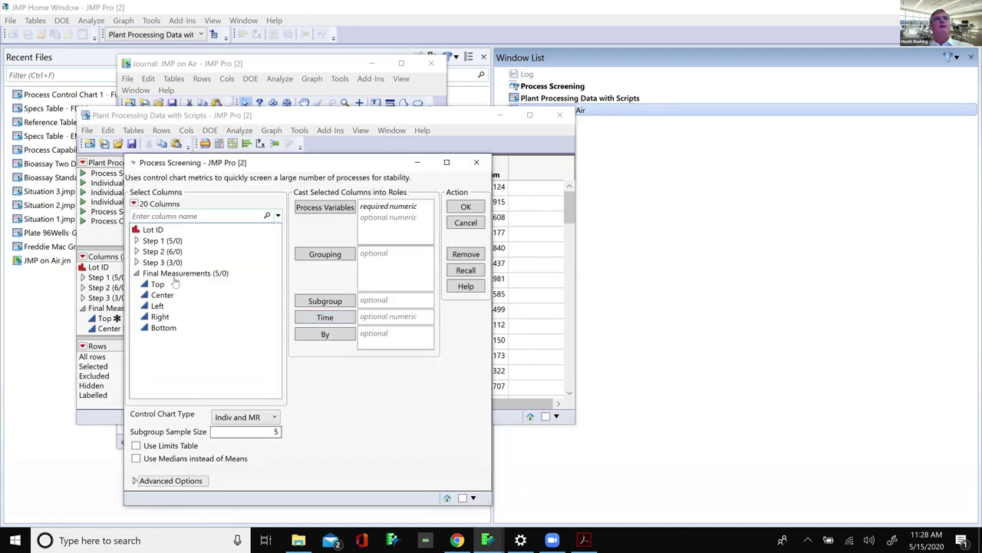
{"action": "left_click", "coordinate": [178, 273]}
{"action": "left_click", "coordinate": [327, 214]}
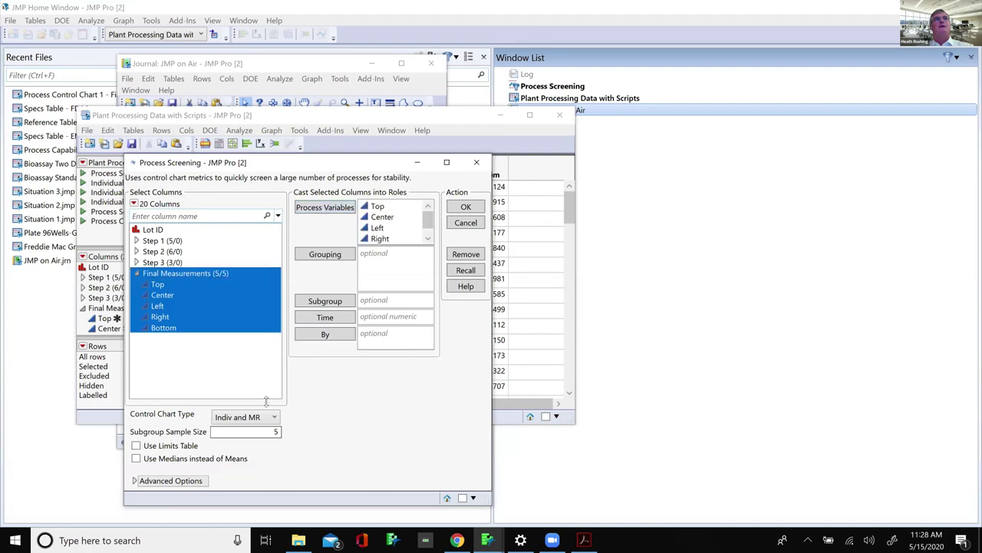
{"action": "left_click", "coordinate": [463, 209]}
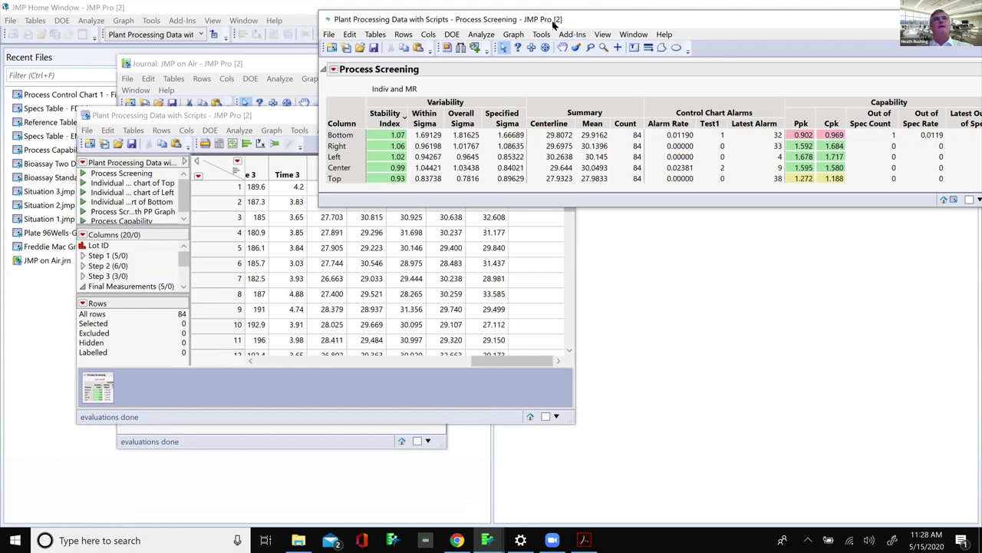
- Maximize the Process Screening report and examine the control chart alarms and capability values of the Center and Bottom rows
{"action": "left_click_drag", "start_coordinate": [552, 23], "coordinate": [299, 103]}
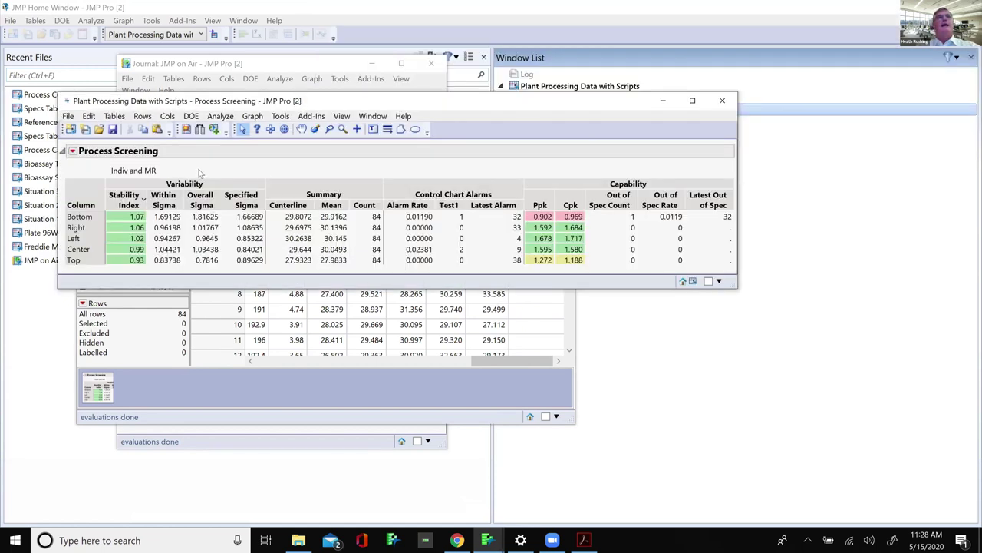
{"action": "left_click", "coordinate": [72, 151]}
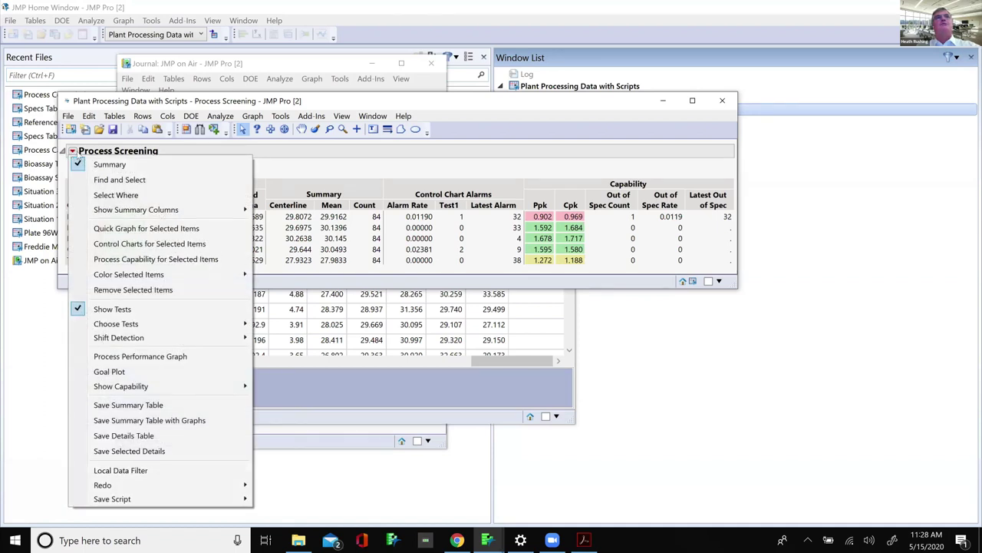
{"action": "left_click", "coordinate": [370, 175]}
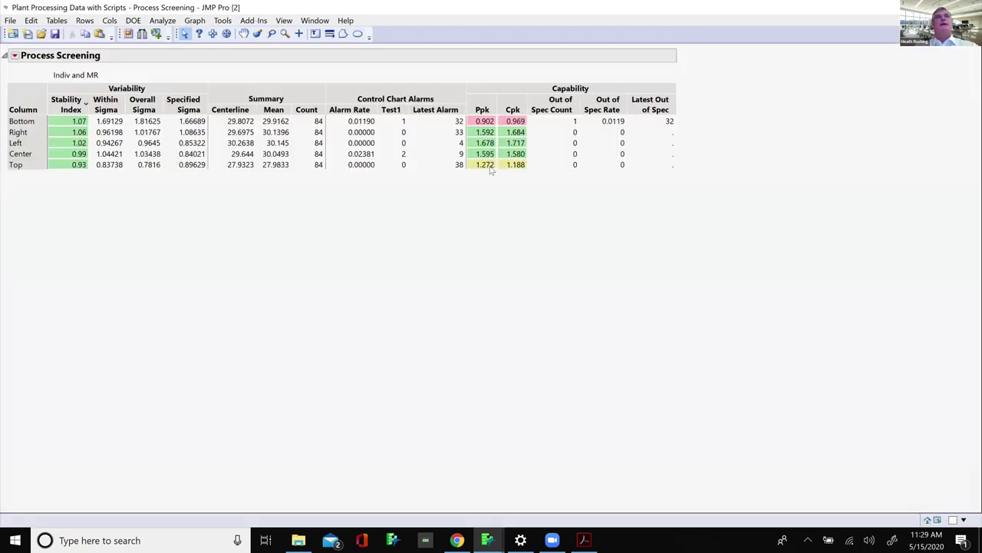
{"action": "left_click", "coordinate": [34, 157]}
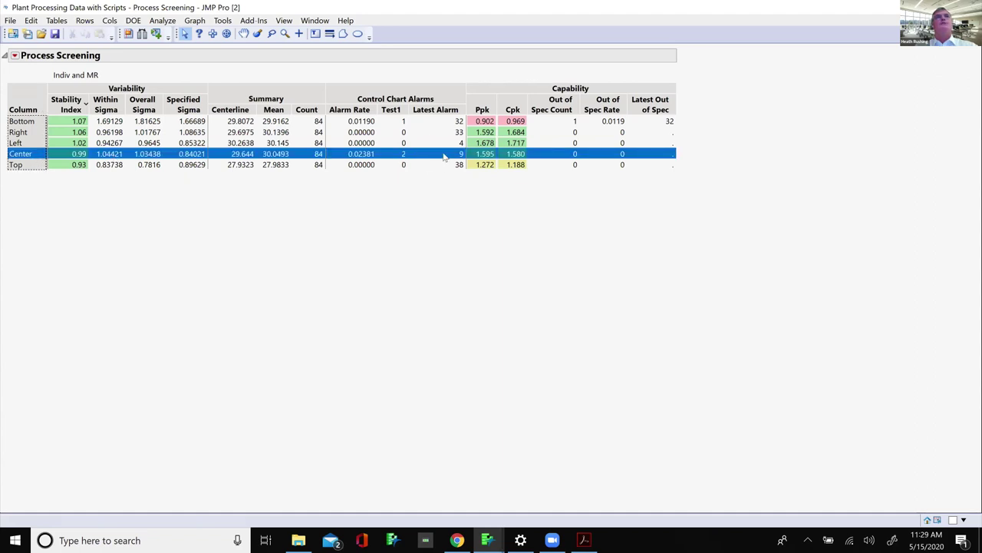
{"action": "left_click", "coordinate": [33, 122]}
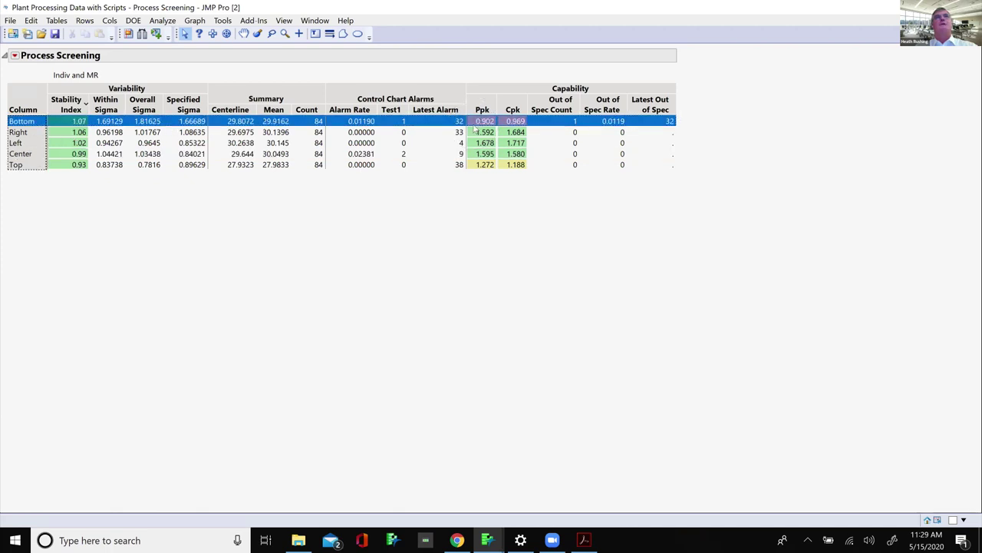
- Add a quick graph for the Center column to the Process Screening report and enlarge it
{"action": "left_click", "coordinate": [20, 156]}
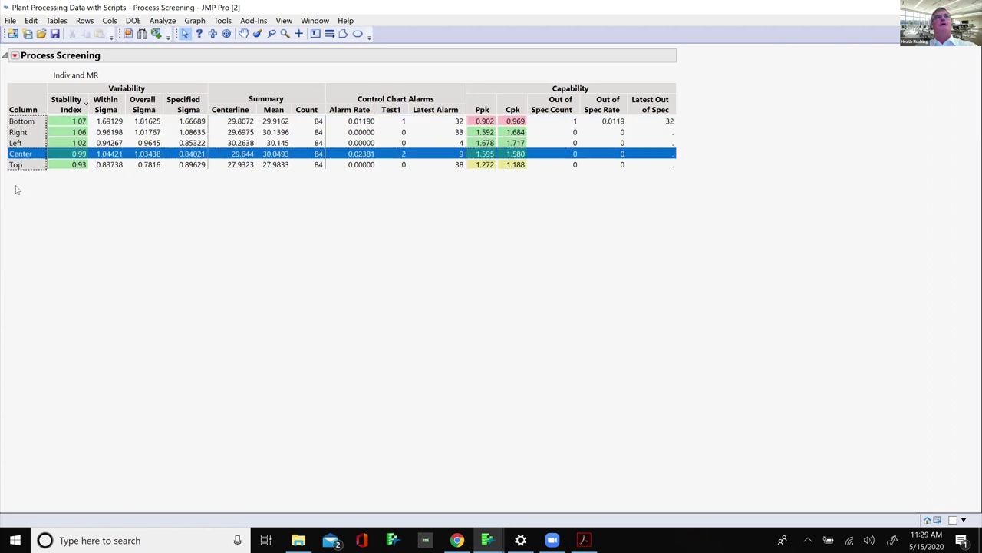
{"action": "right_click", "coordinate": [10, 81]}
{"action": "left_click", "coordinate": [153, 148]}
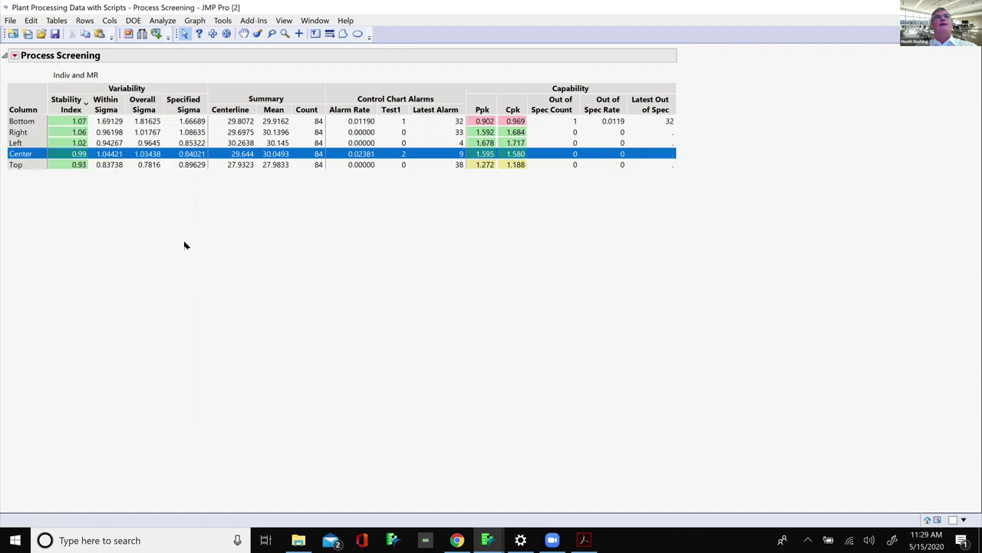
{"action": "left_click_drag", "start_coordinate": [193, 242], "coordinate": [298, 314]}
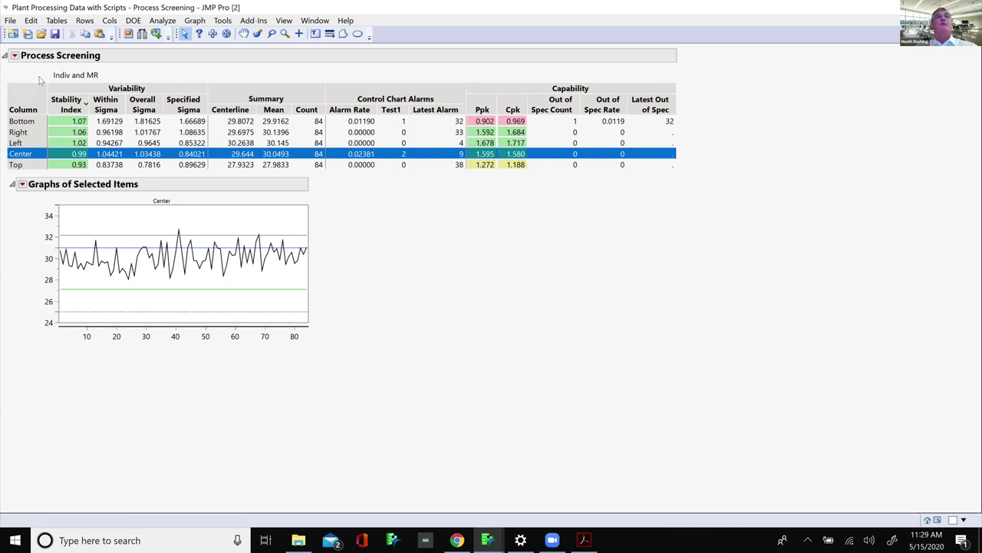
- View the control chart of the selected Center column from Process Screening, and close the chart report
{"action": "left_click", "coordinate": [14, 55]}
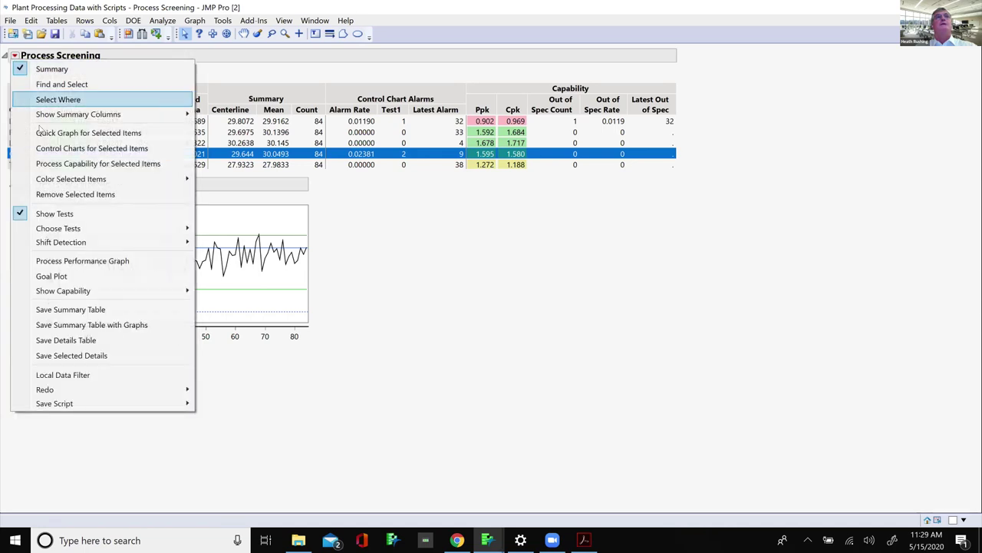
{"action": "left_click", "coordinate": [51, 151]}
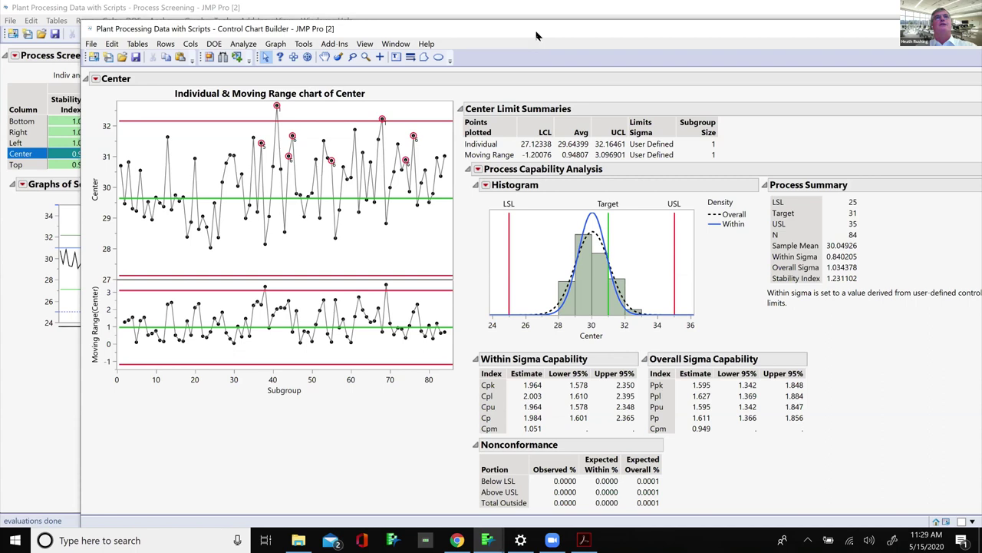
{"action": "left_click", "coordinate": [713, 66]}
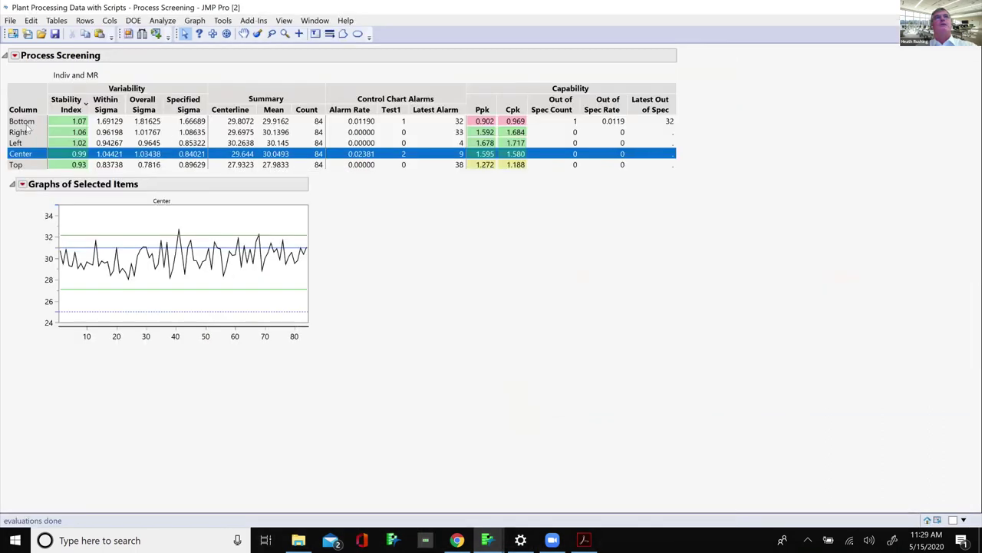
- View the process capability report for the Bottom column from Process Screening, and close that report
{"action": "left_click", "coordinate": [27, 124]}
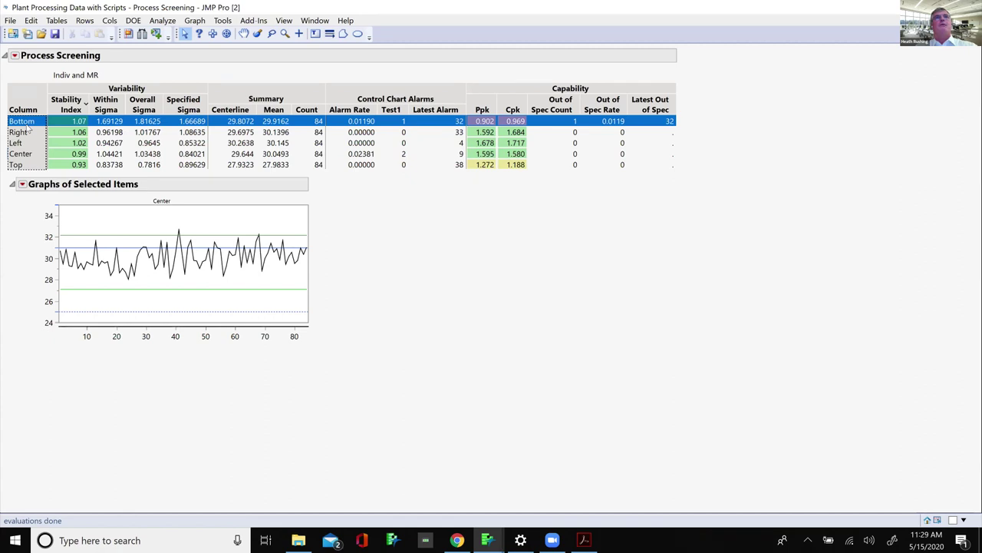
{"action": "left_click", "coordinate": [14, 56]}
{"action": "left_click", "coordinate": [55, 164]}
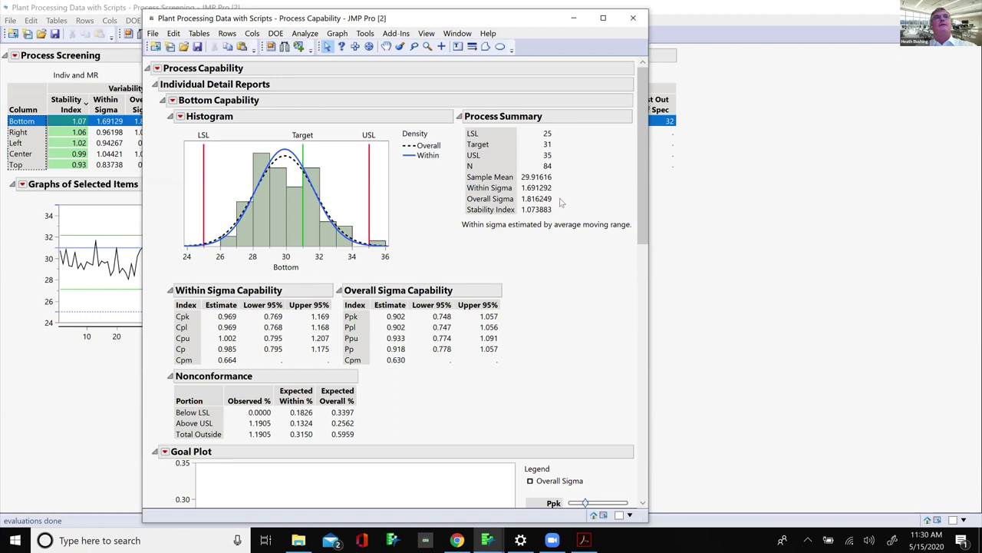
{"action": "left_click", "coordinate": [633, 17]}
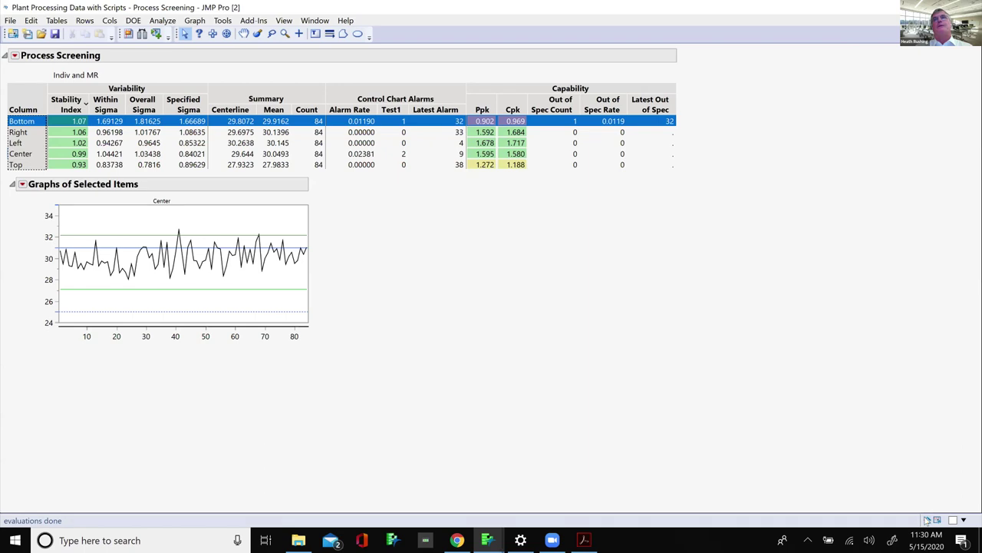
- Return to the journal, close all data tables and reports without saving, and advance to the DOE - A Optimal Designs section
{"action": "key", "text": "ctrl+1"}
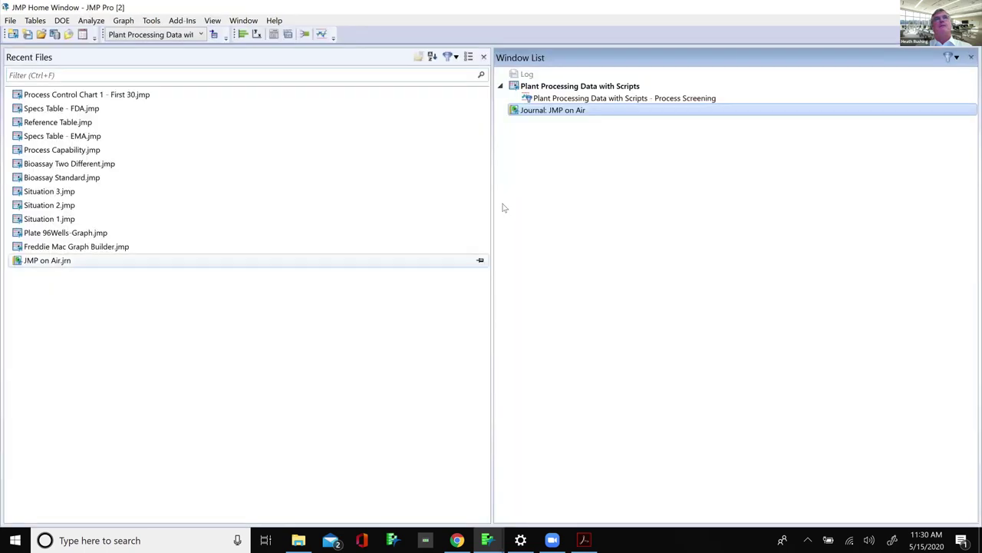
{"action": "double_click", "coordinate": [529, 112]}
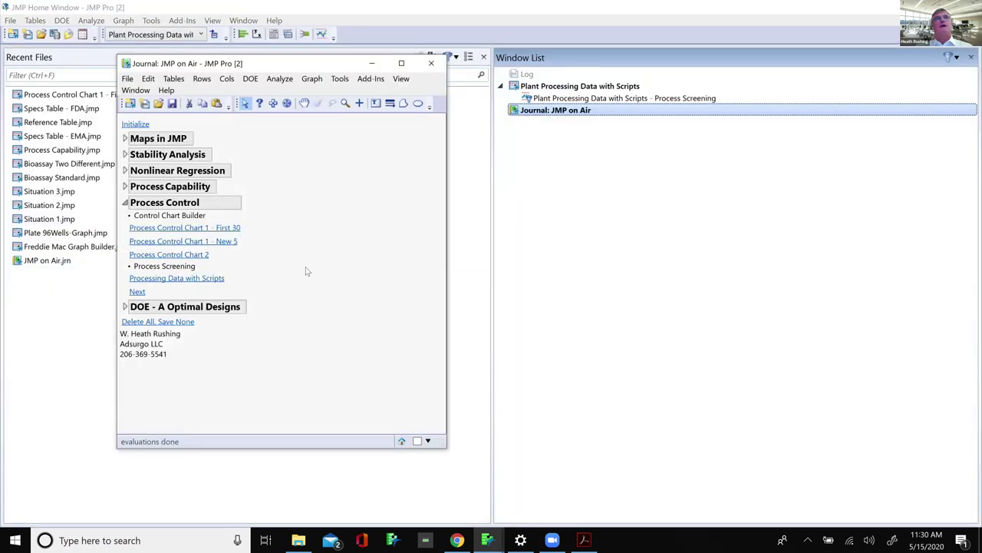
{"action": "left_click", "coordinate": [184, 322]}
{"action": "left_click", "coordinate": [138, 292]}
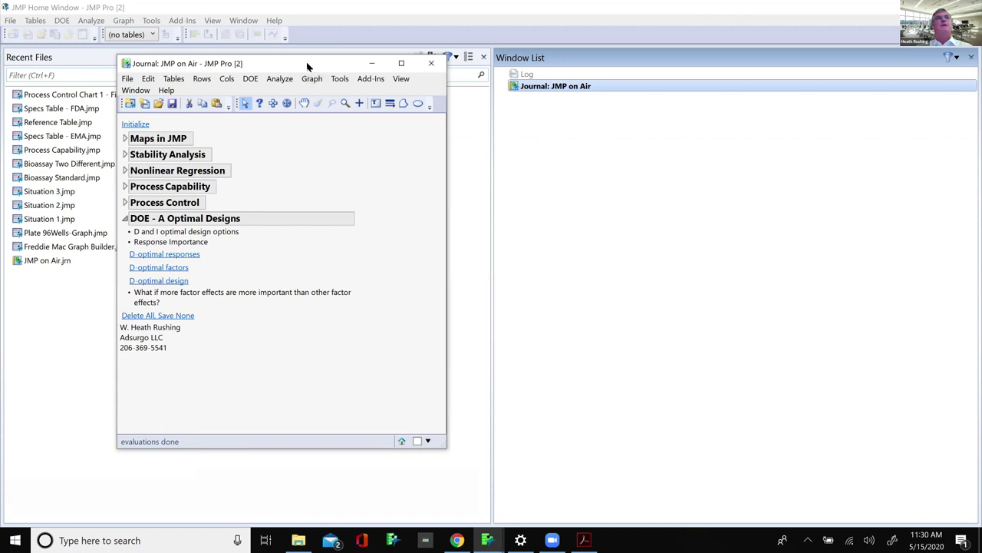
- Open the D-optimal responses and D-optimal factors tables from the journal and bring the responses table forward
{"action": "left_click_drag", "start_coordinate": [307, 61], "coordinate": [268, 29]}
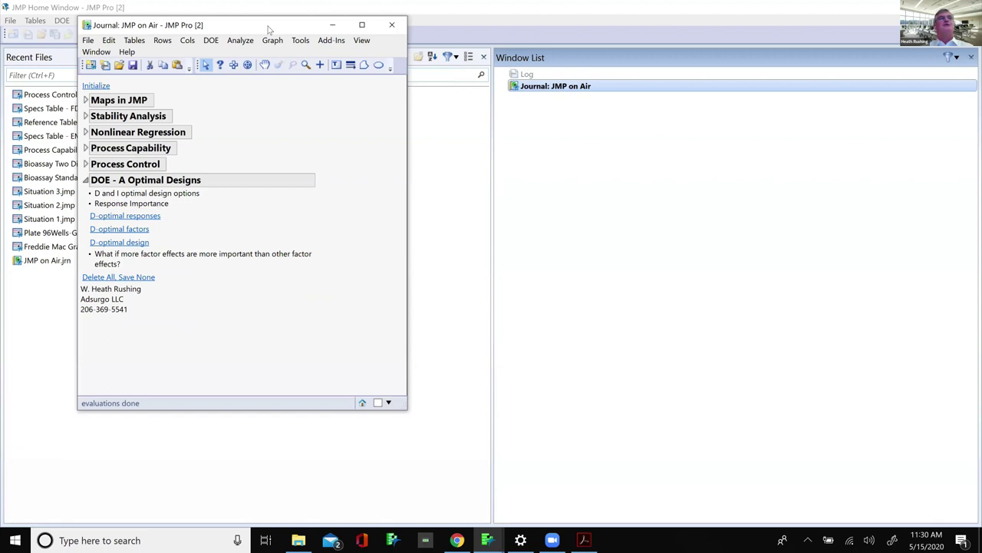
{"action": "left_click", "coordinate": [152, 217]}
{"action": "left_click", "coordinate": [143, 230]}
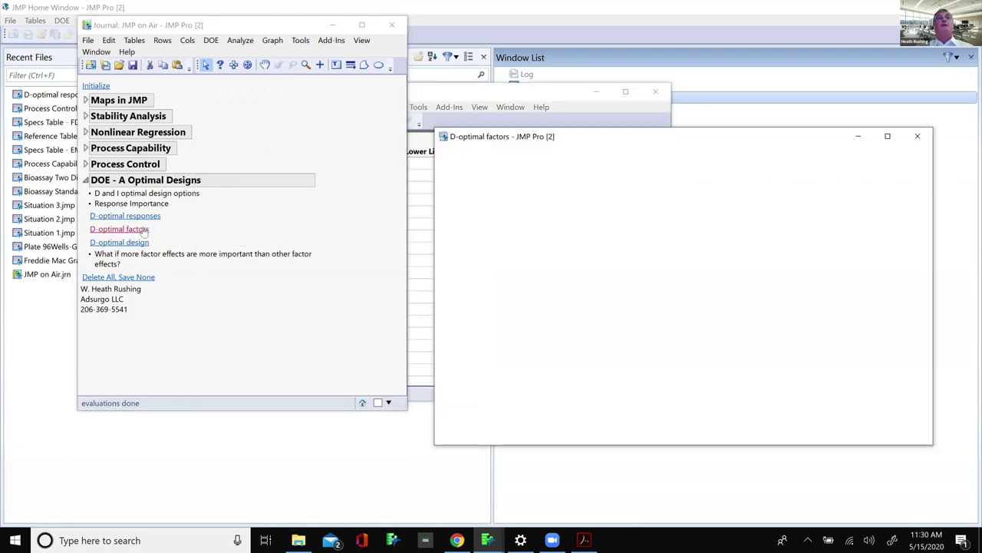
{"action": "left_click", "coordinate": [503, 94]}
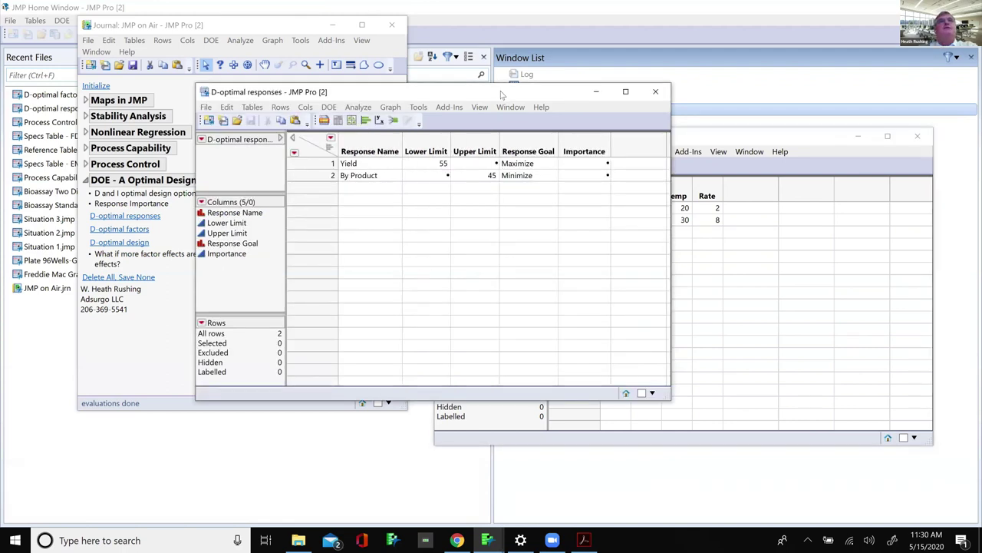
{"action": "left_click_drag", "start_coordinate": [503, 94], "coordinate": [491, 96]}
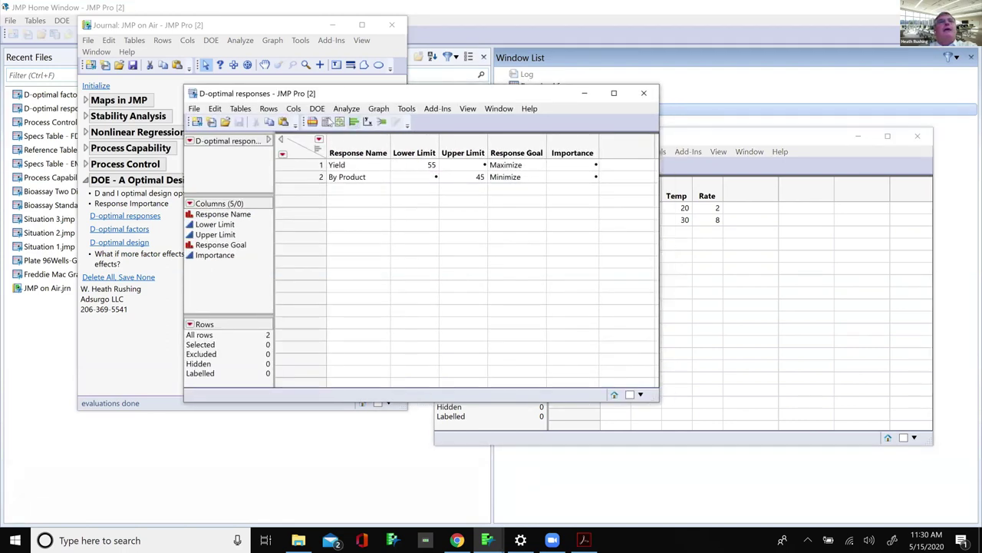
- Start a Custom Design, load the Yield and By Product responses from the D-optimal responses table, and close that table
{"action": "left_click", "coordinate": [317, 108]}
{"action": "left_click", "coordinate": [253, 121]}
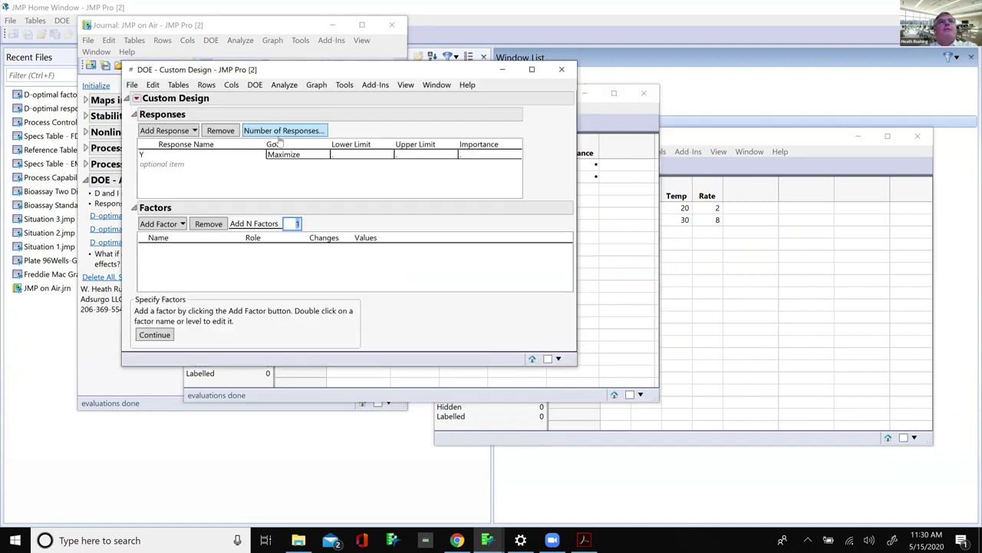
{"action": "left_click", "coordinate": [136, 153]}
{"action": "right_click", "coordinate": [134, 156]}
{"action": "left_click", "coordinate": [185, 175]}
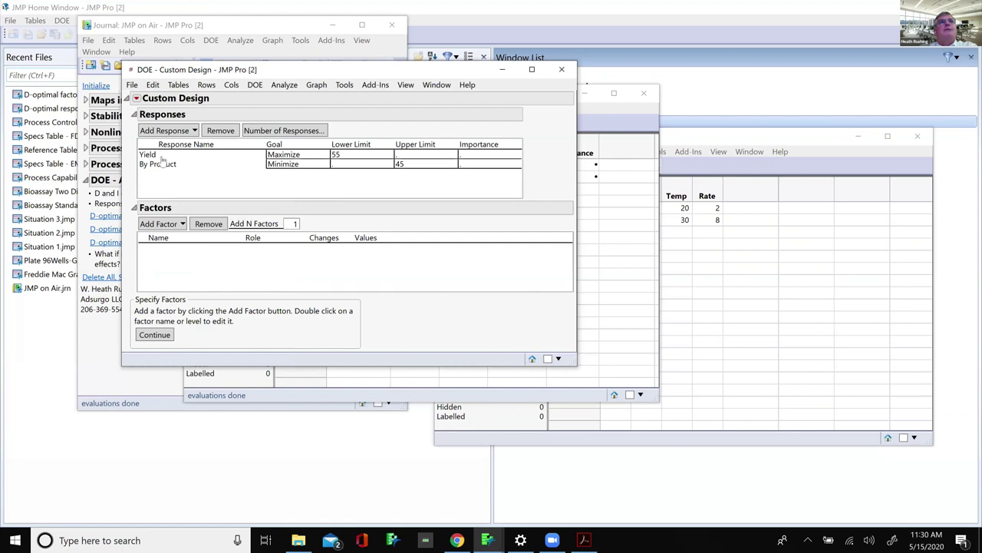
{"action": "left_click", "coordinate": [162, 155]}
{"action": "left_click", "coordinate": [161, 164]}
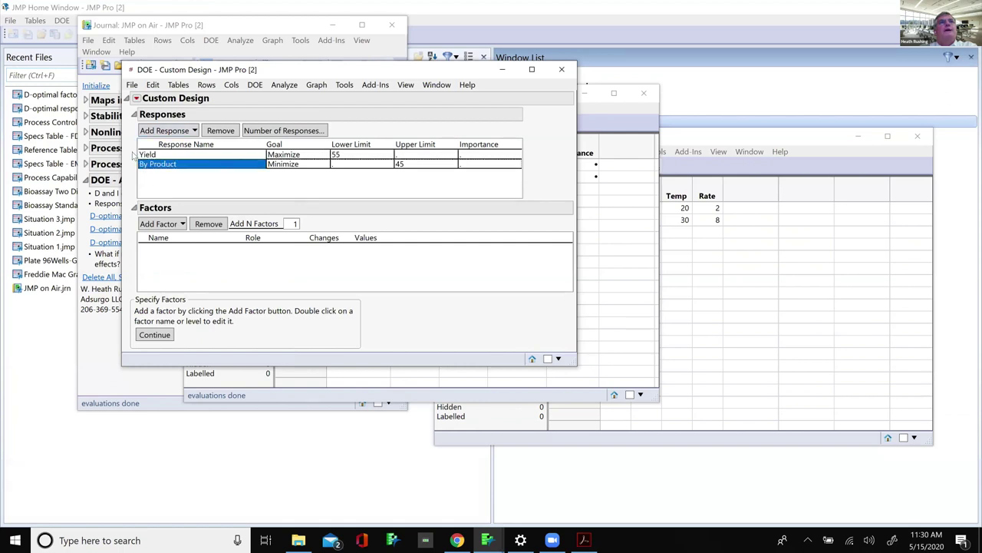
{"action": "left_click", "coordinate": [651, 141]}
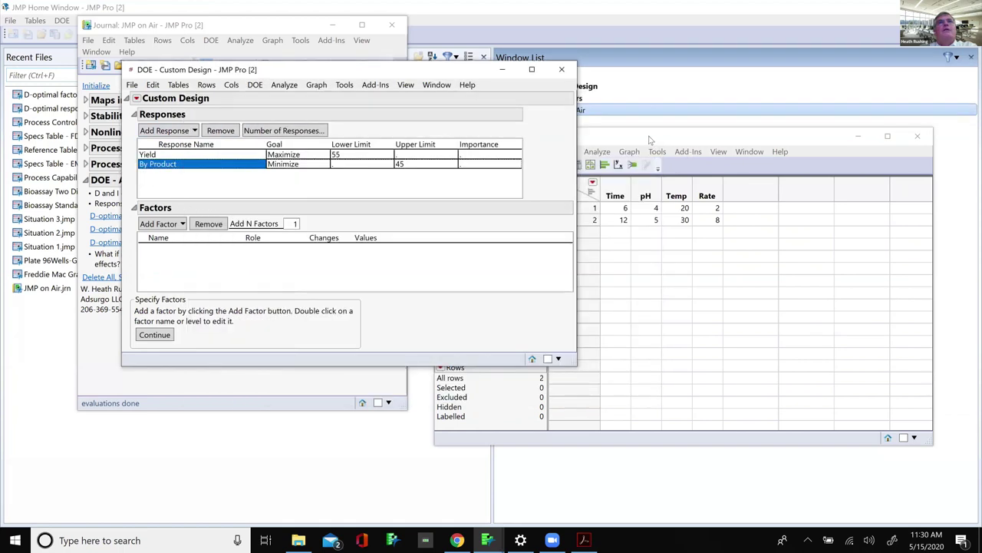
- Load the Time, pH, Temp and Rate factors from the D-optimal factors table into the Custom Design, and close that table
{"action": "left_click_drag", "start_coordinate": [520, 121], "coordinate": [516, 121]}
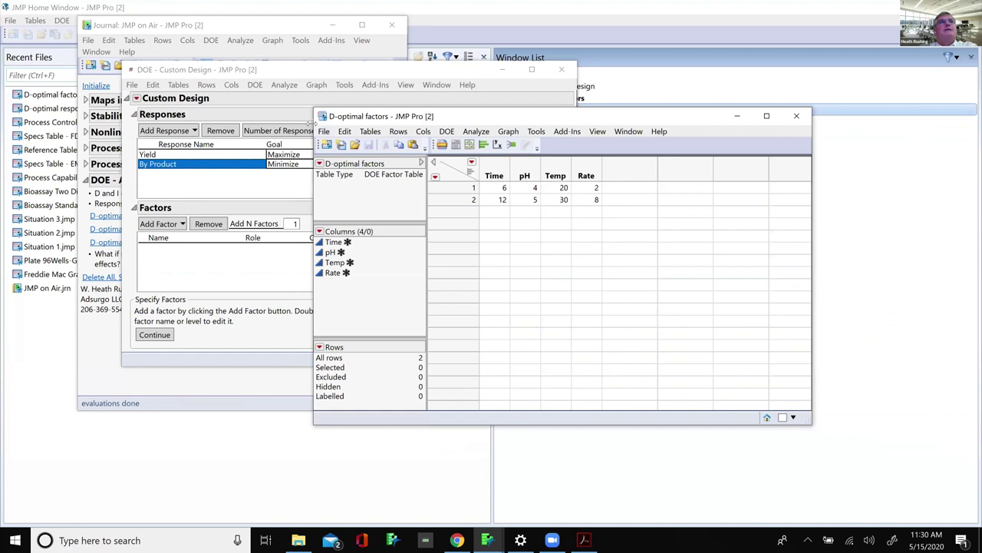
{"action": "left_click", "coordinate": [127, 183]}
{"action": "right_click", "coordinate": [128, 182]}
{"action": "left_click", "coordinate": [154, 237]}
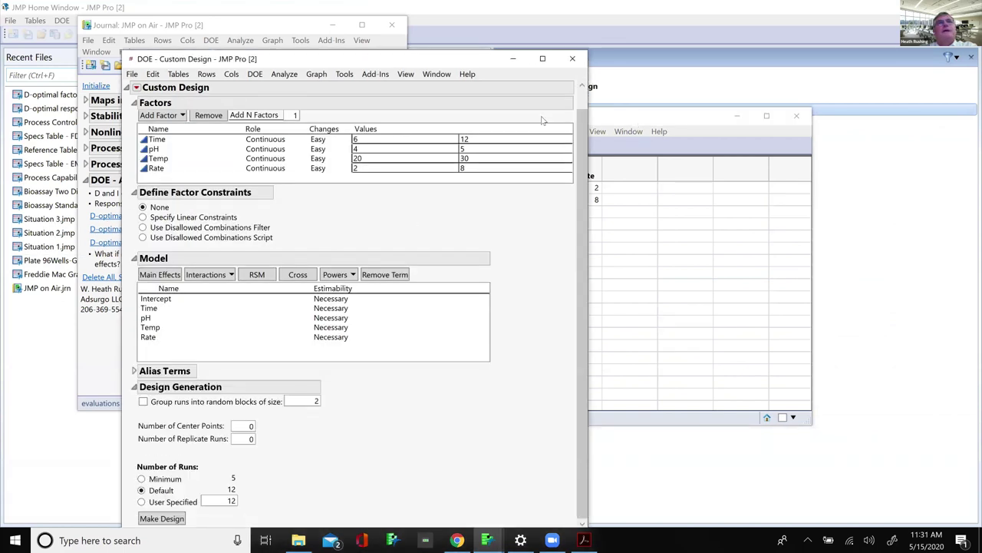
{"action": "left_click", "coordinate": [640, 125]}
{"action": "left_click", "coordinate": [515, 96]}
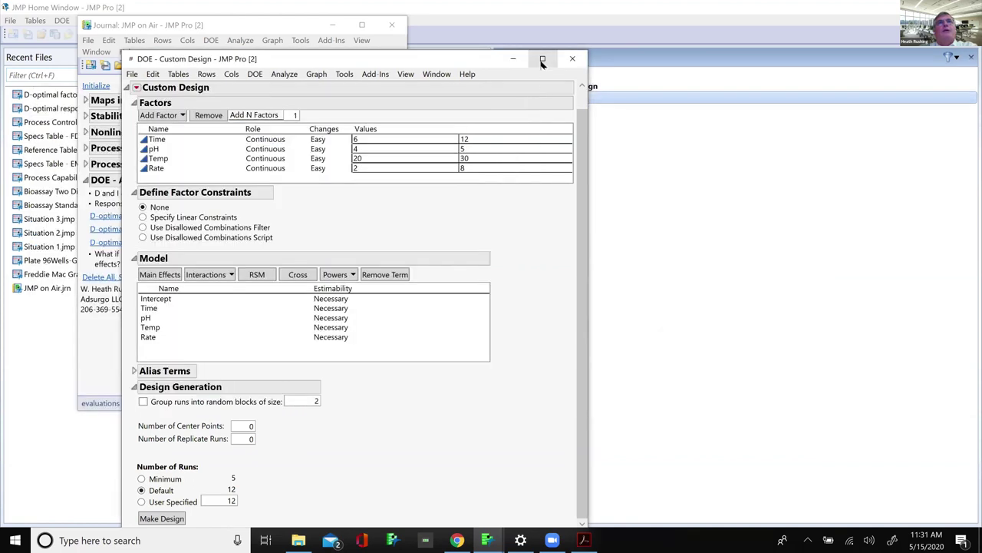
{"action": "left_click", "coordinate": [543, 59]}
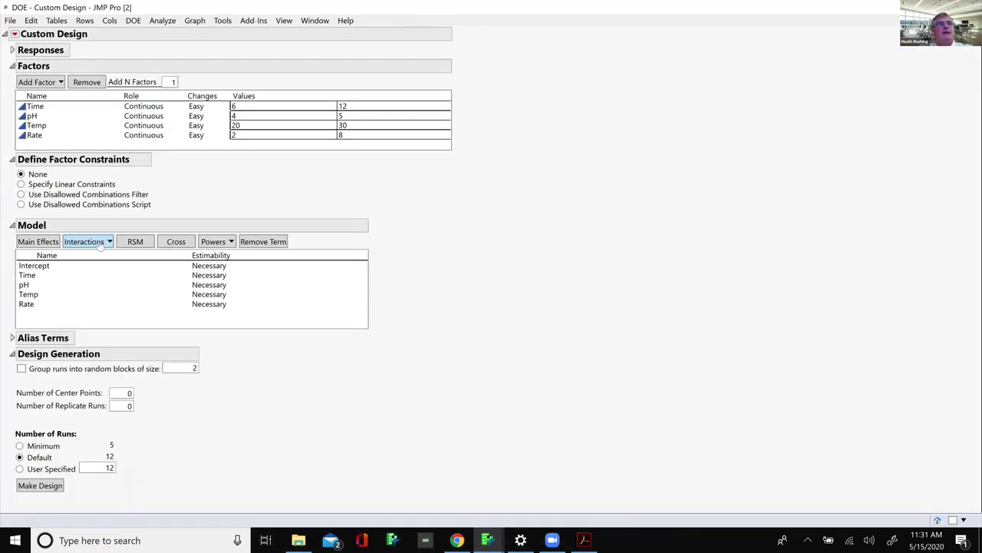
- Add second-order interactions to the model, generate the default 16-run design and make its data table, moving the table into view
{"action": "left_click", "coordinate": [100, 242]}
{"action": "left_click", "coordinate": [98, 257]}
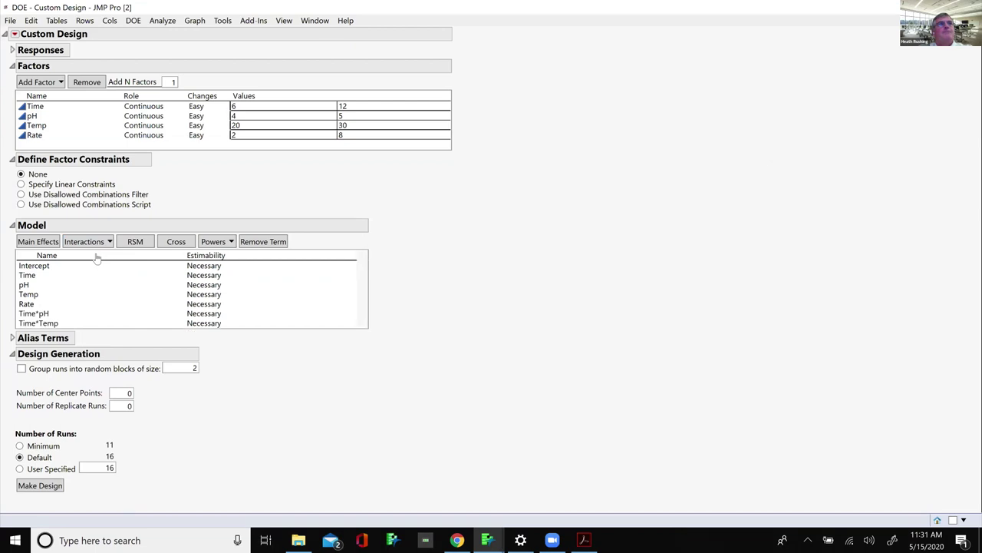
{"action": "left_click", "coordinate": [58, 487]}
{"action": "left_click", "coordinate": [52, 481]}
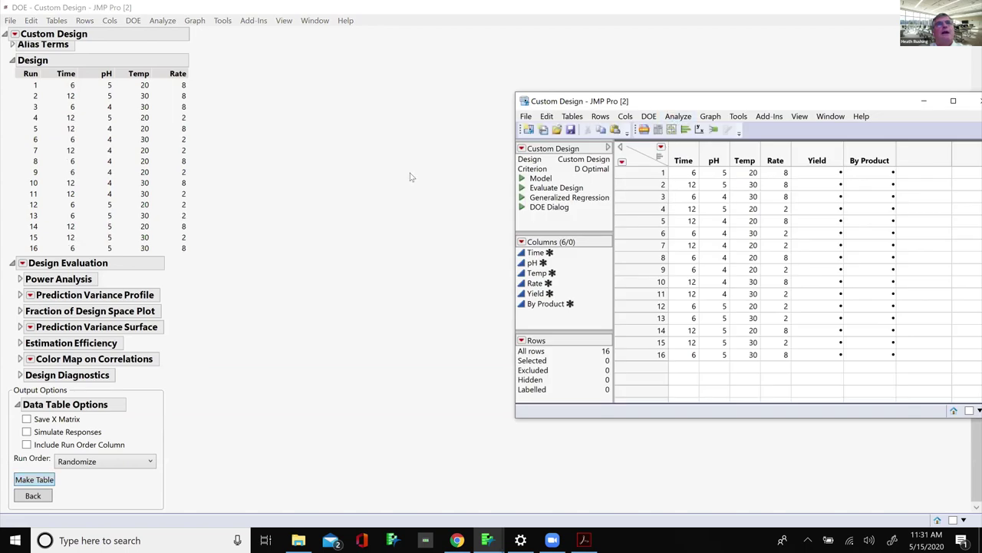
{"action": "left_click_drag", "start_coordinate": [654, 102], "coordinate": [483, 100]}
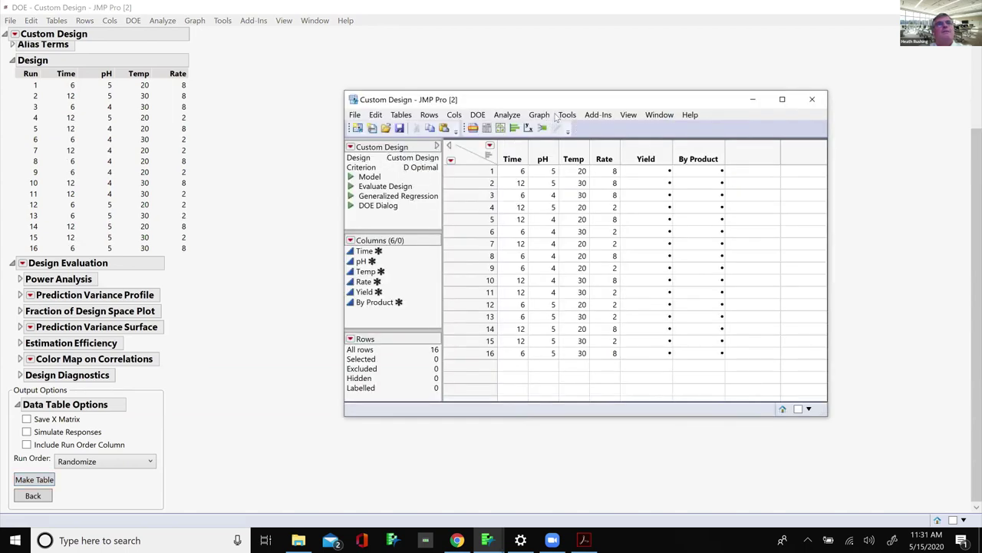
{"action": "left_click_drag", "start_coordinate": [358, 90], "coordinate": [156, 76]}
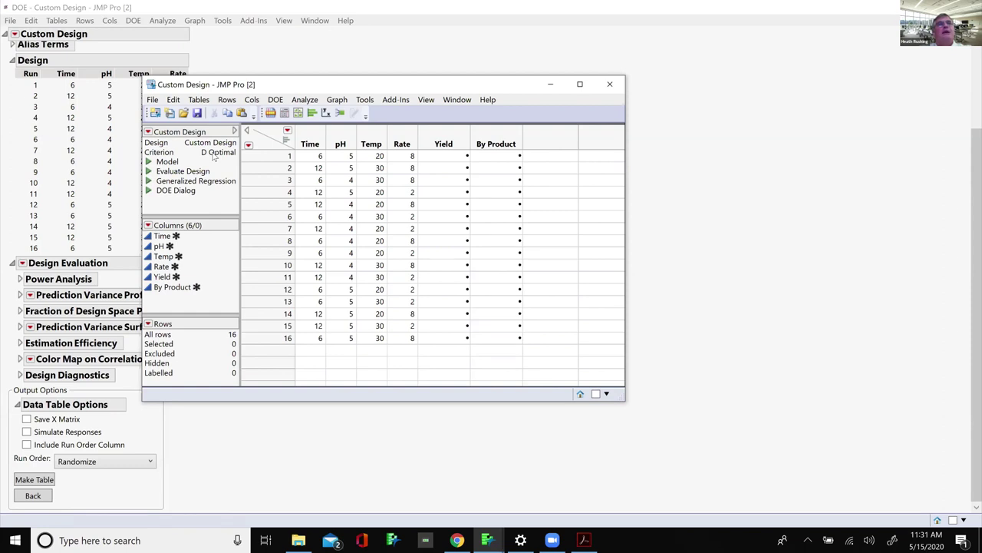
- Close the 16-run interaction design table without saving and return to the design setup
{"action": "left_click", "coordinate": [610, 84]}
{"action": "left_click", "coordinate": [483, 290]}
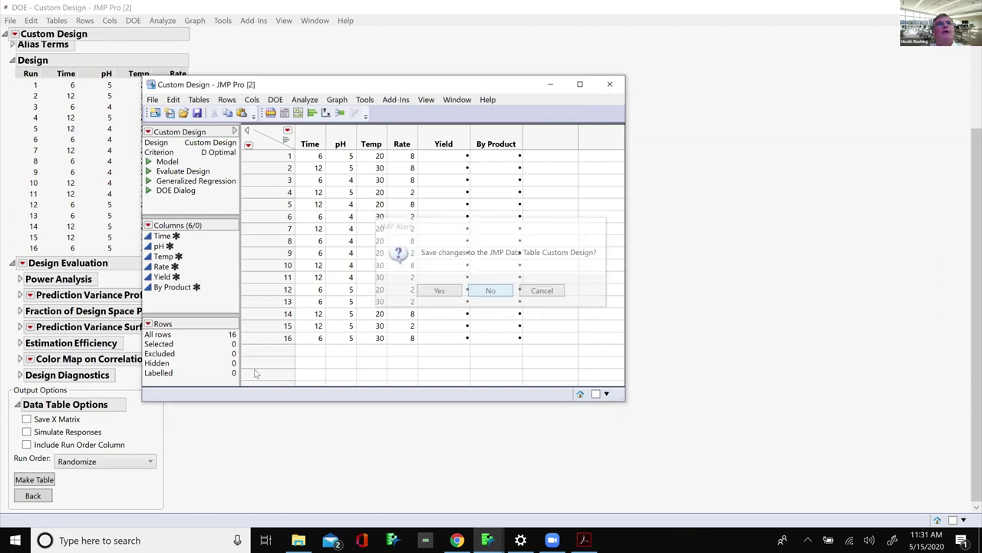
{"action": "left_click", "coordinate": [45, 498]}
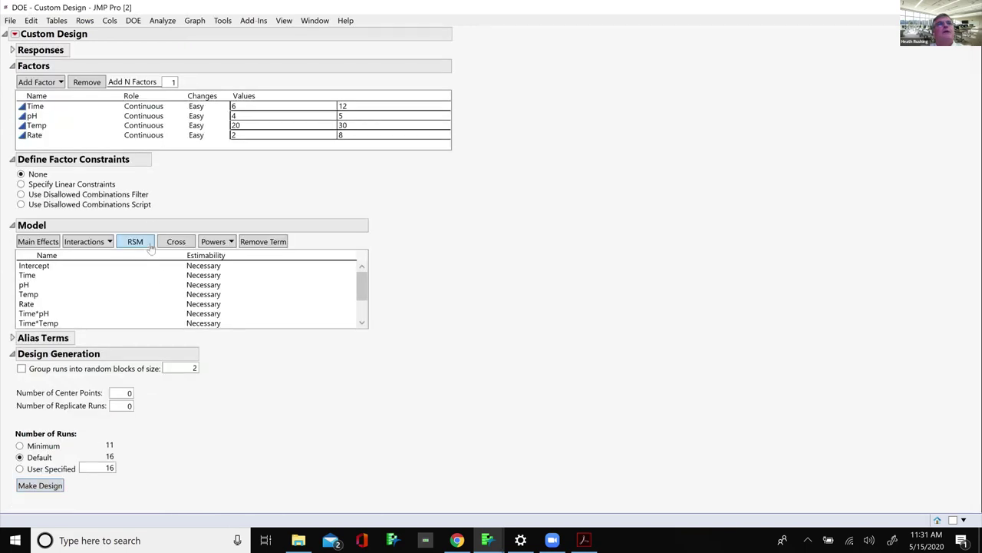
- Add the response surface (RSM) terms to the model, generate the default 21-run design, make its data table and check its optimality criterion
{"action": "left_click", "coordinate": [151, 247]}
{"action": "left_click", "coordinate": [141, 244]}
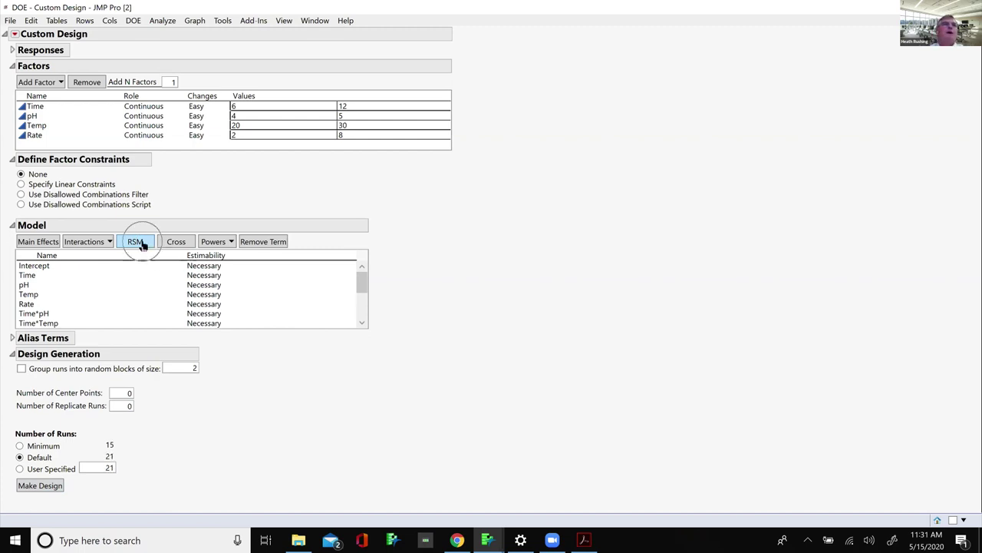
{"action": "left_click", "coordinate": [141, 244]}
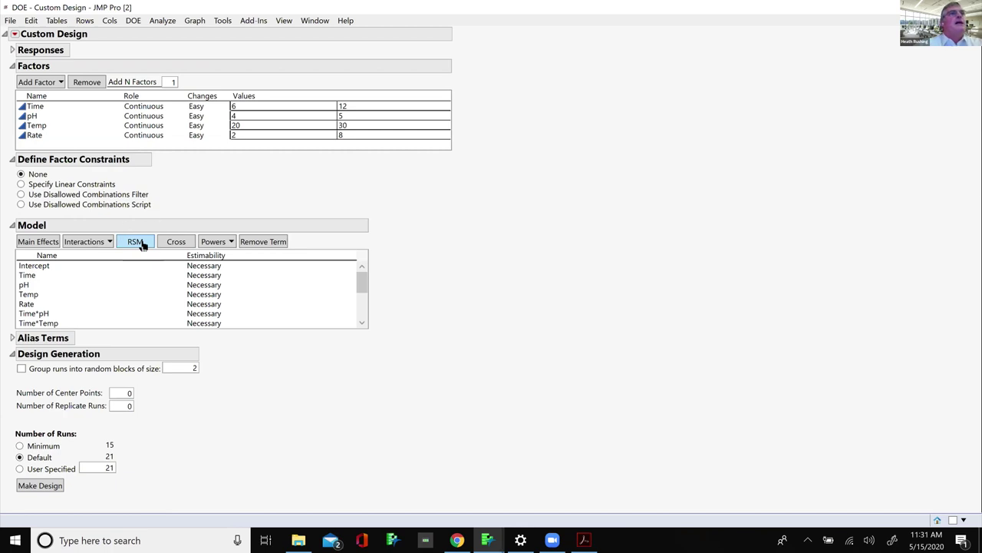
{"action": "left_click", "coordinate": [33, 484]}
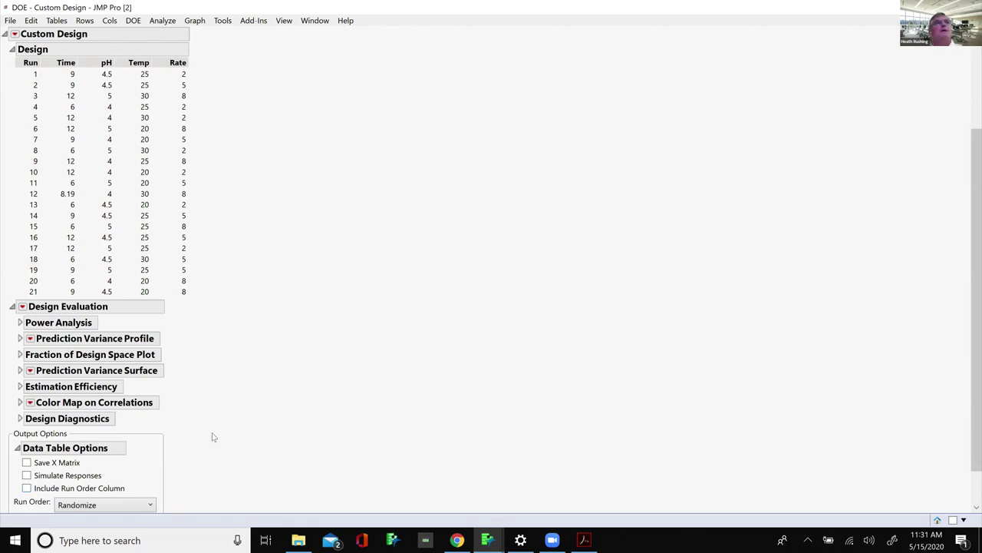
{"action": "scroll", "coordinate": [109, 482], "scroll_direction": "down", "scroll_amount": 1}
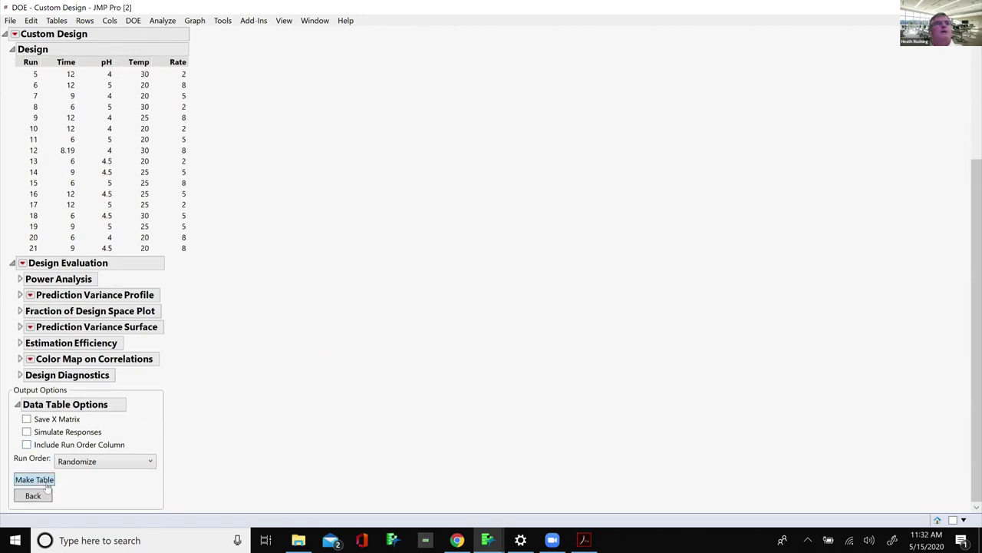
{"action": "left_click", "coordinate": [35, 480]}
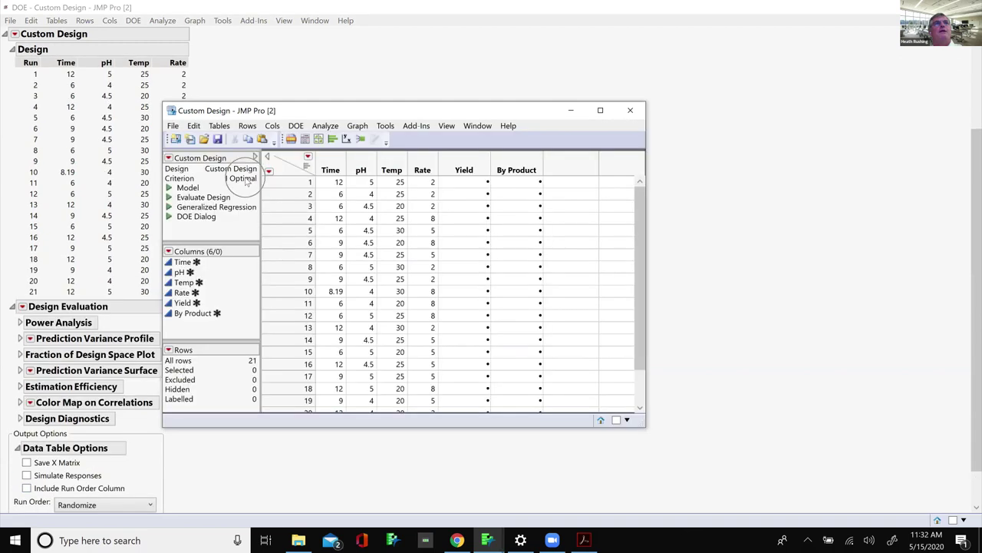
{"action": "left_click", "coordinate": [246, 179]}
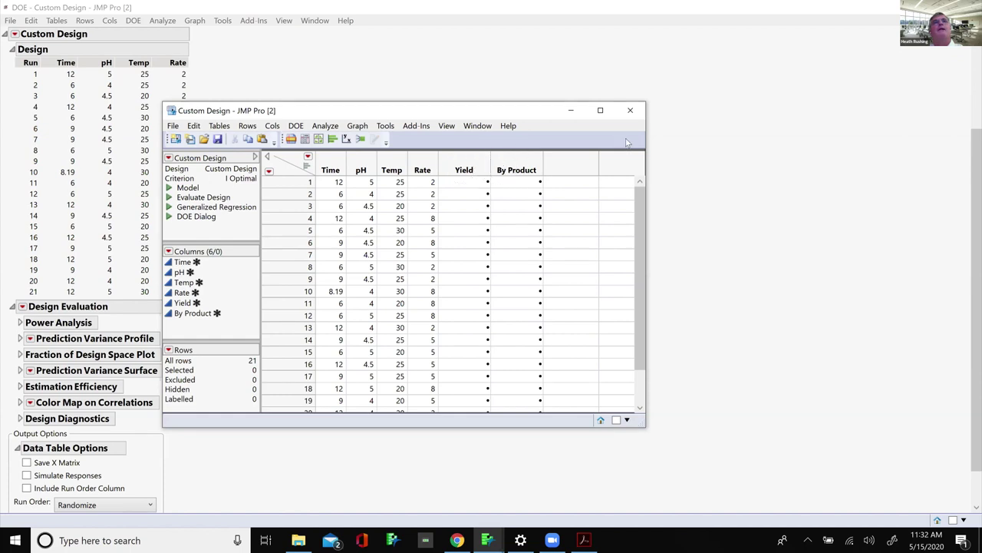
- Discard the 21-run response surface table without saving and go back to the factor and model specification
{"action": "left_click", "coordinate": [630, 110]}
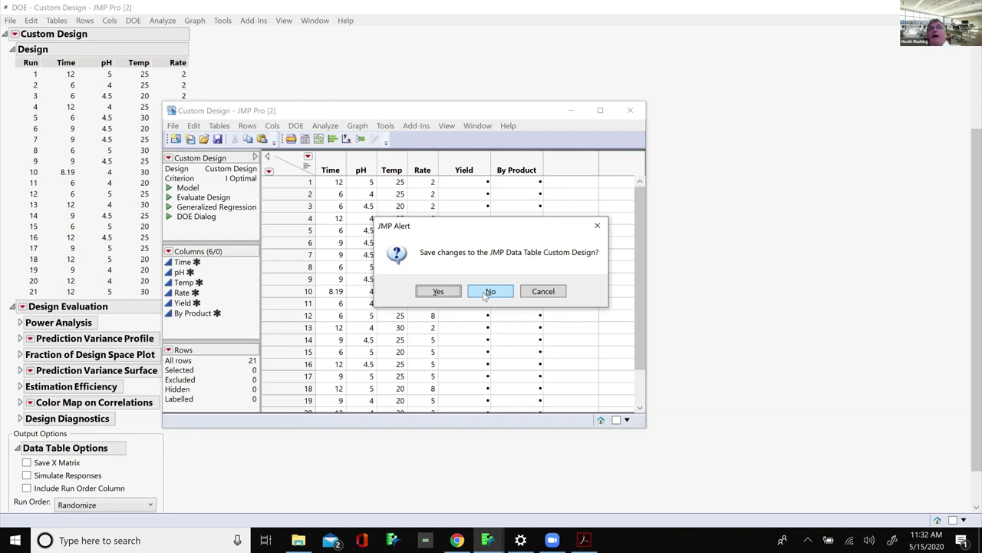
{"action": "left_click", "coordinate": [543, 295]}
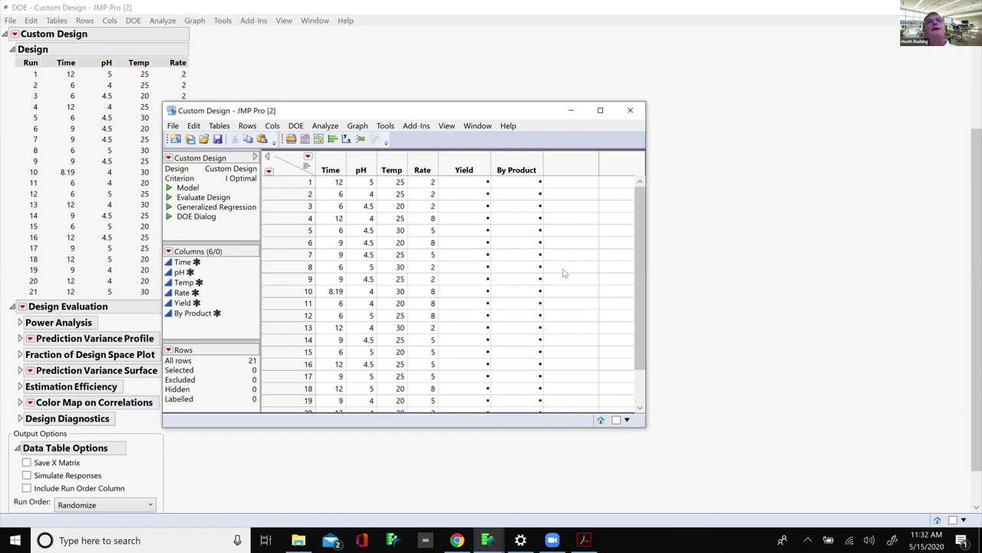
{"action": "left_click", "coordinate": [630, 112]}
{"action": "left_click", "coordinate": [444, 290]}
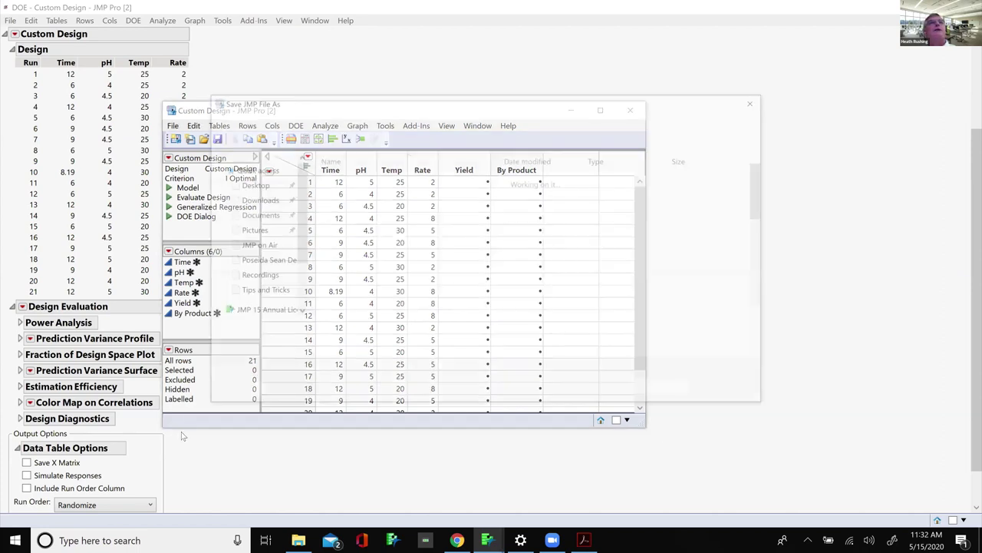
{"action": "left_click", "coordinate": [730, 393]}
{"action": "left_click", "coordinate": [630, 111]}
{"action": "left_click", "coordinate": [481, 293]}
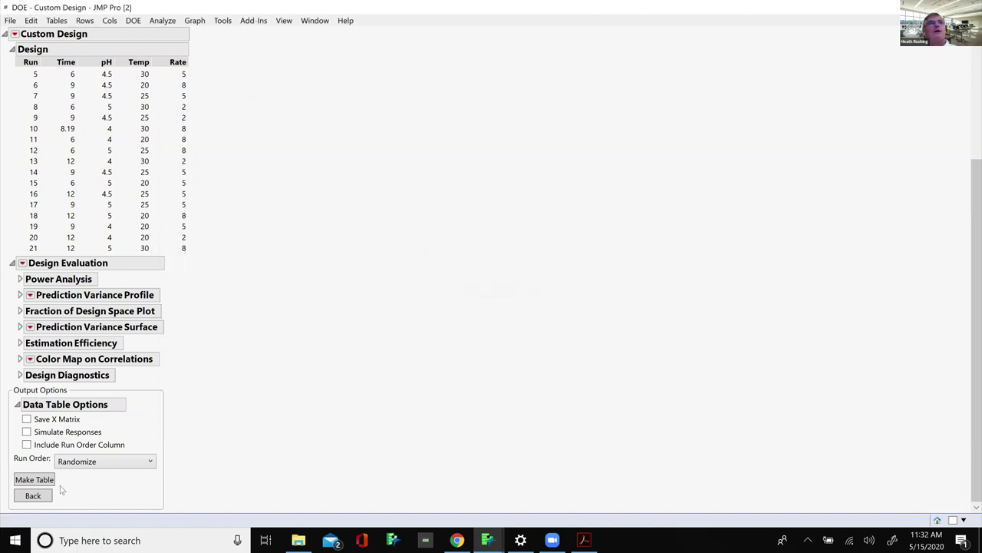
{"action": "left_click", "coordinate": [33, 496]}
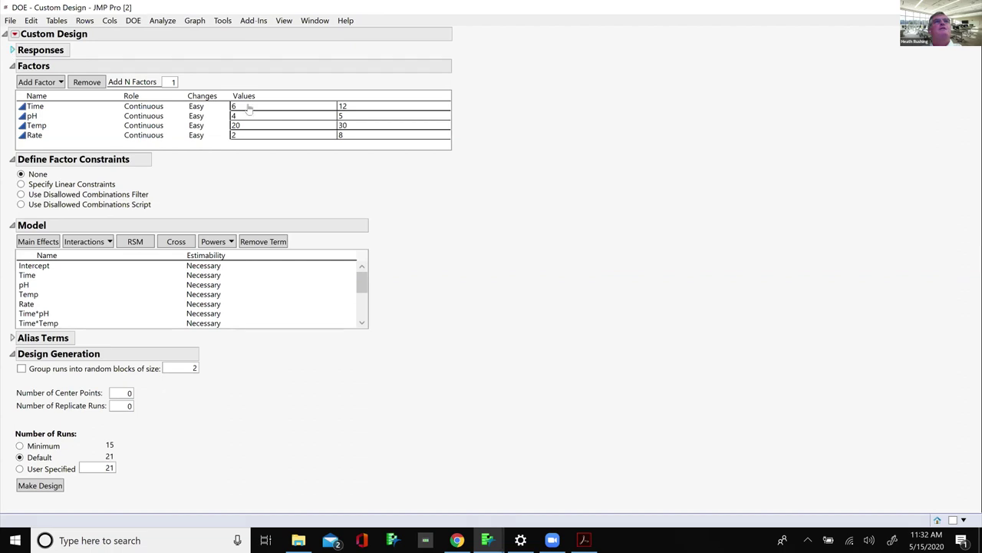
- Set the response importance to 1 for Yield and 3 for By Product
{"action": "left_click", "coordinate": [358, 89]}
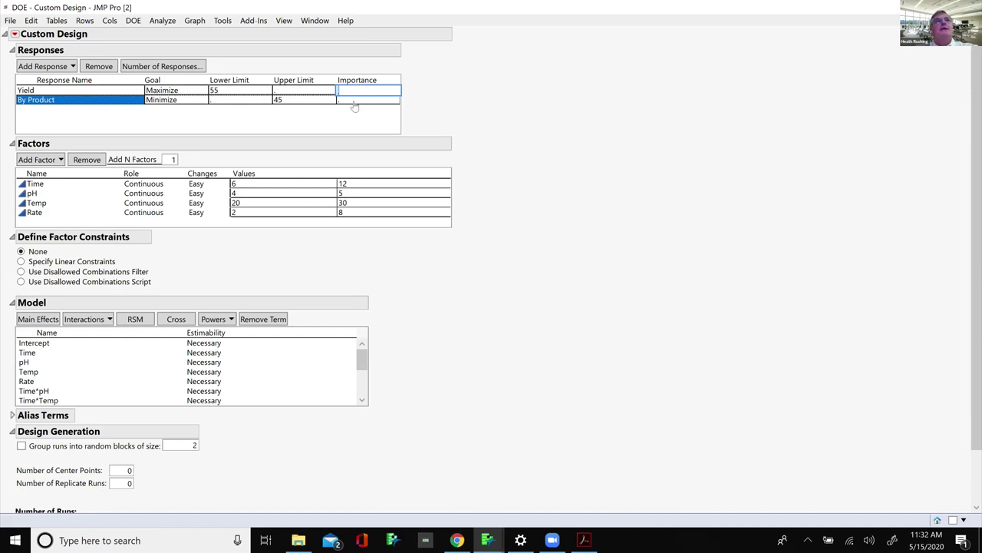
{"action": "left_click", "coordinate": [350, 99]}
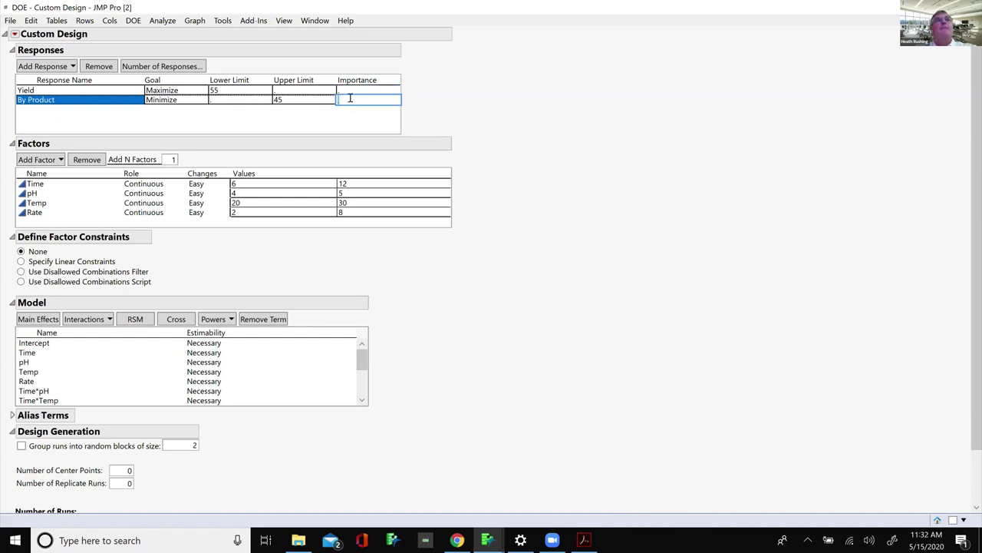
{"action": "type", "text": "3"}
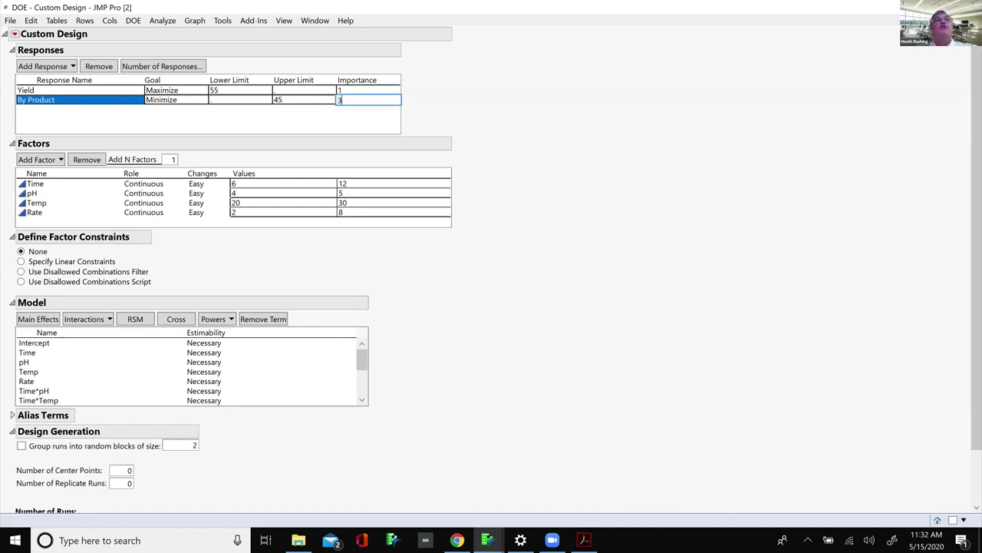
{"action": "left_click", "coordinate": [361, 106]}
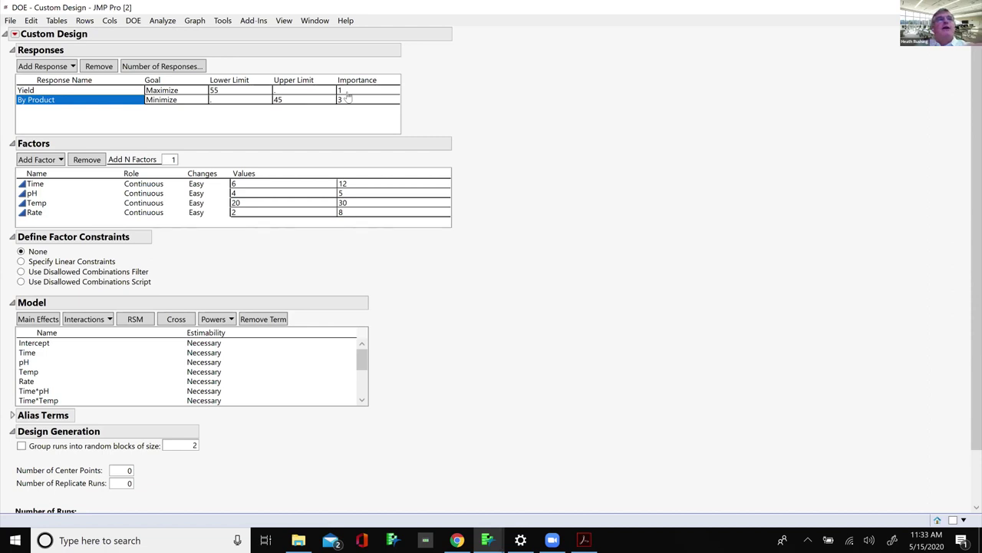
- Examine the factors, the response importances, and the interaction and quadratic terms in the model
{"action": "left_click", "coordinate": [43, 184]}
{"action": "left_click", "coordinate": [40, 205]}
{"action": "left_click", "coordinate": [39, 211]}
{"action": "left_click", "coordinate": [82, 103]}
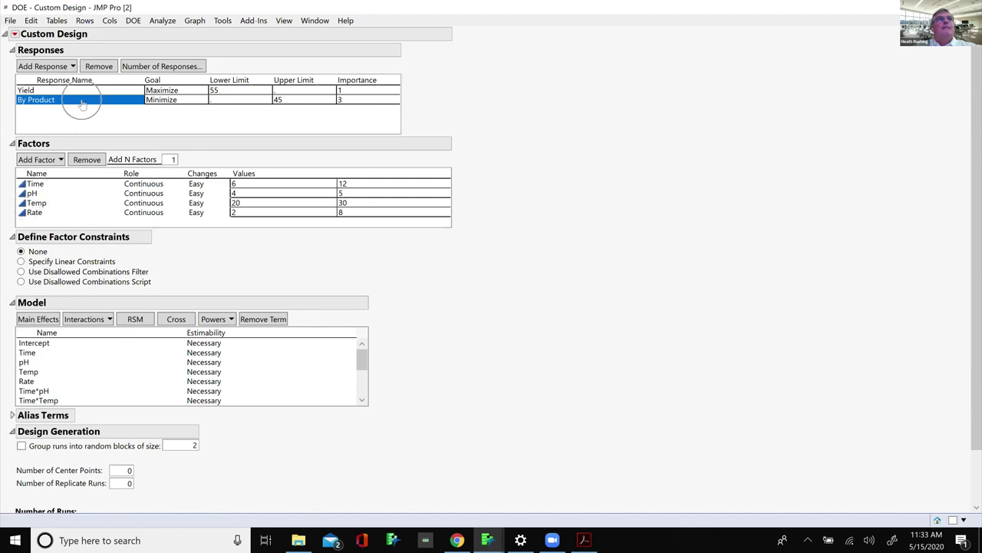
{"action": "left_click", "coordinate": [348, 101]}
{"action": "left_click", "coordinate": [346, 94]}
{"action": "left_click_drag", "start_coordinate": [362, 369], "coordinate": [358, 407]}
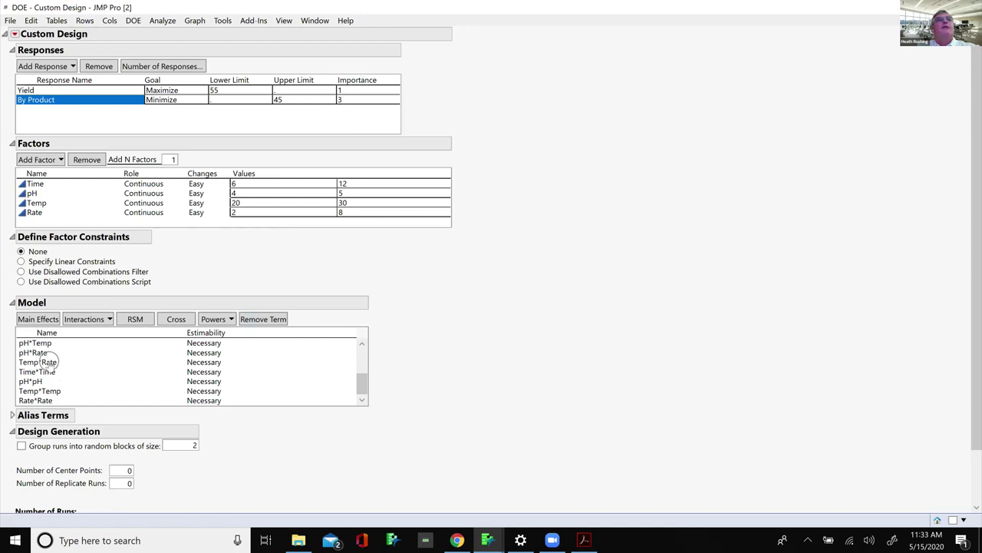
{"action": "left_click", "coordinate": [49, 363]}
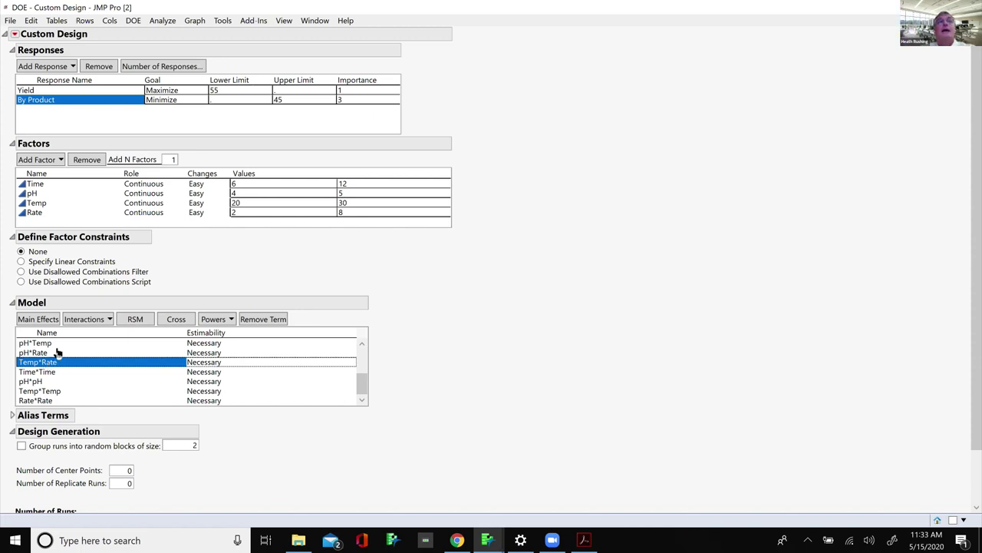
{"action": "left_click", "coordinate": [53, 343]}
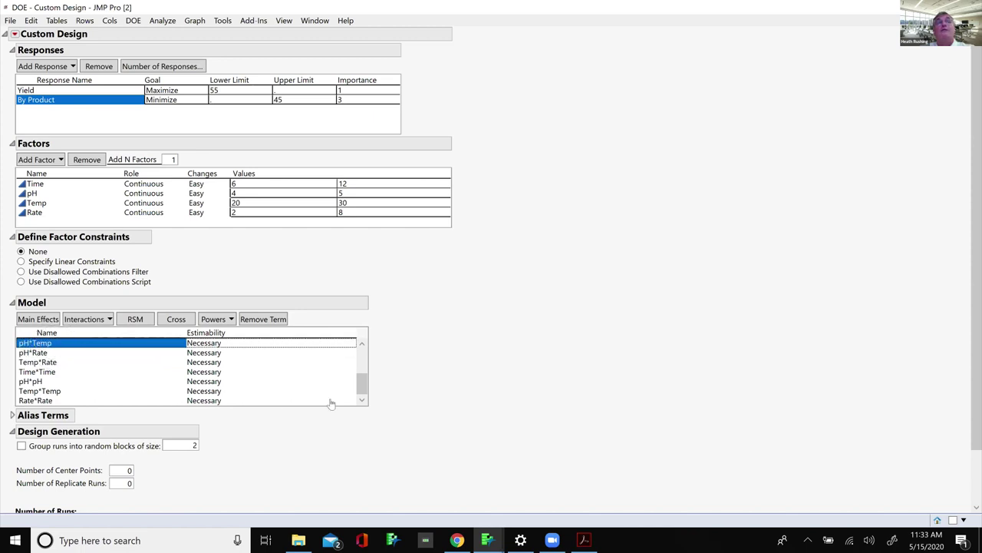
{"action": "left_click", "coordinate": [64, 393]}
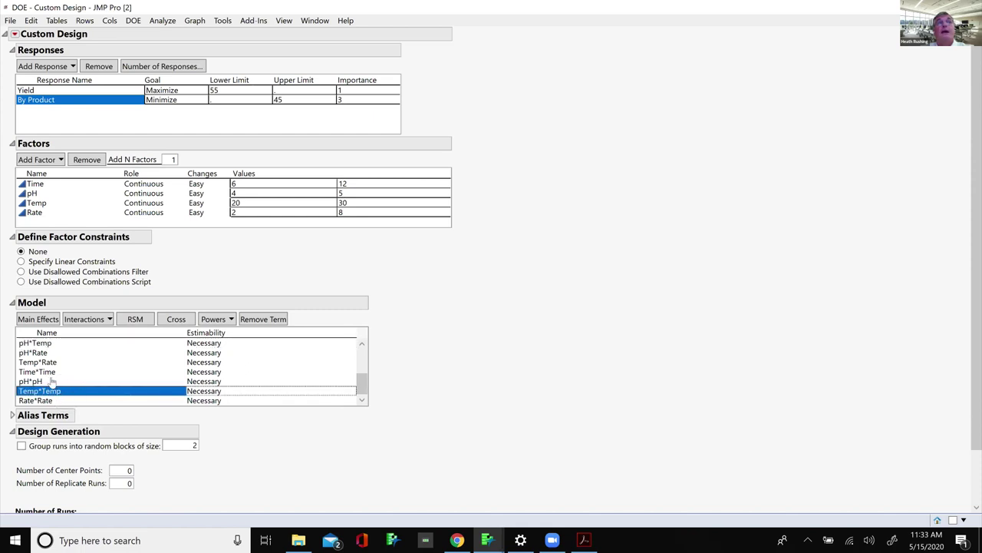
{"action": "left_click", "coordinate": [51, 381]}
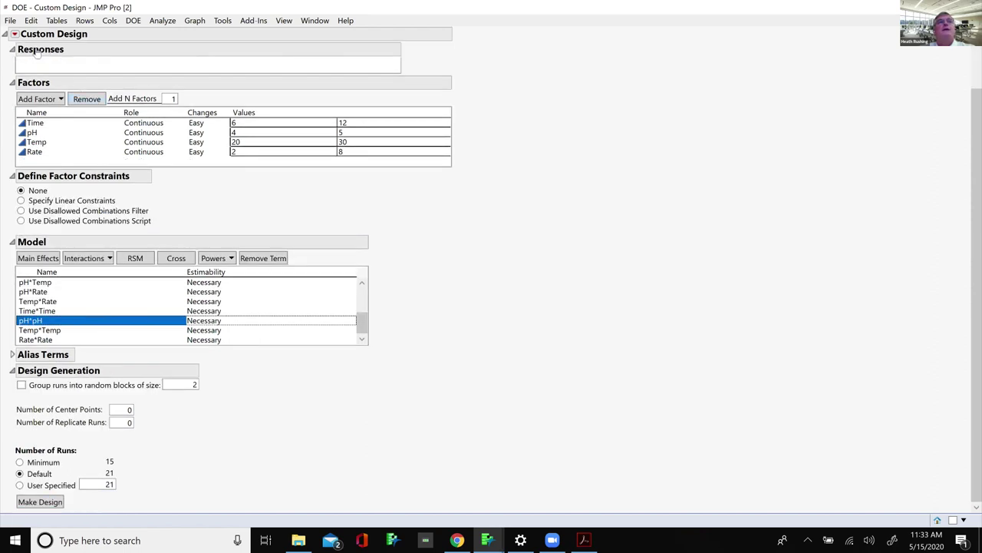
- Change the design's optimality criterion to A-optimal
{"action": "left_click", "coordinate": [14, 34]}
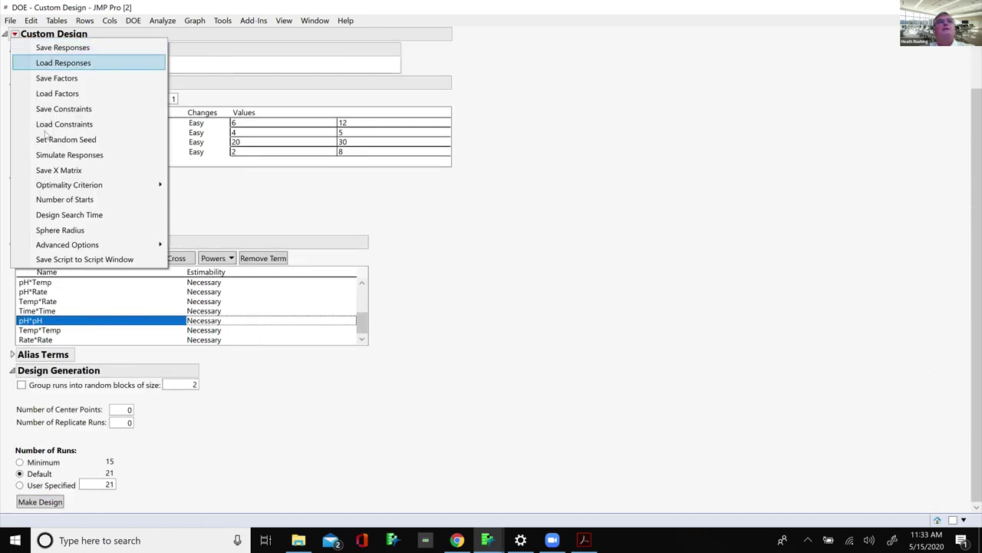
{"action": "mouse_move", "coordinate": [69, 185]}
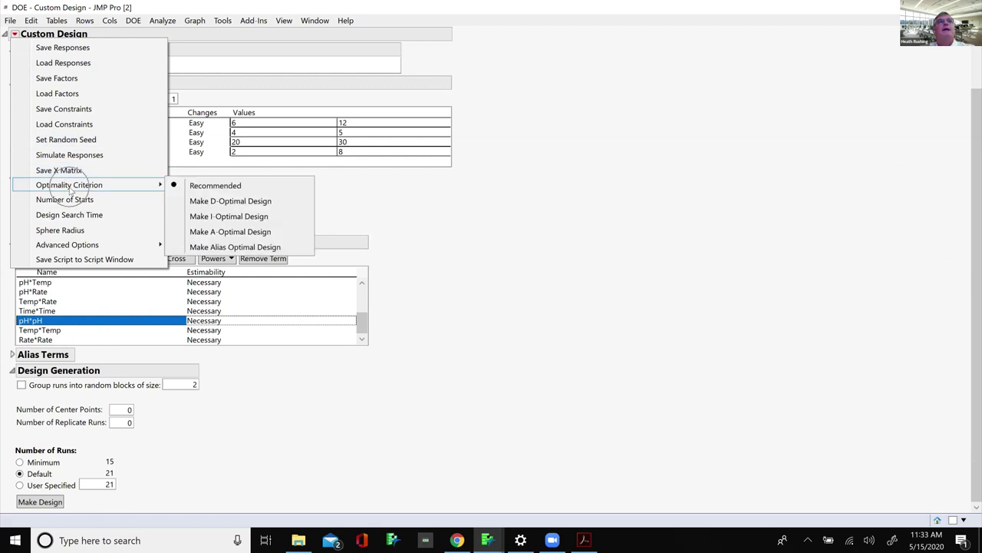
{"action": "left_click", "coordinate": [214, 235]}
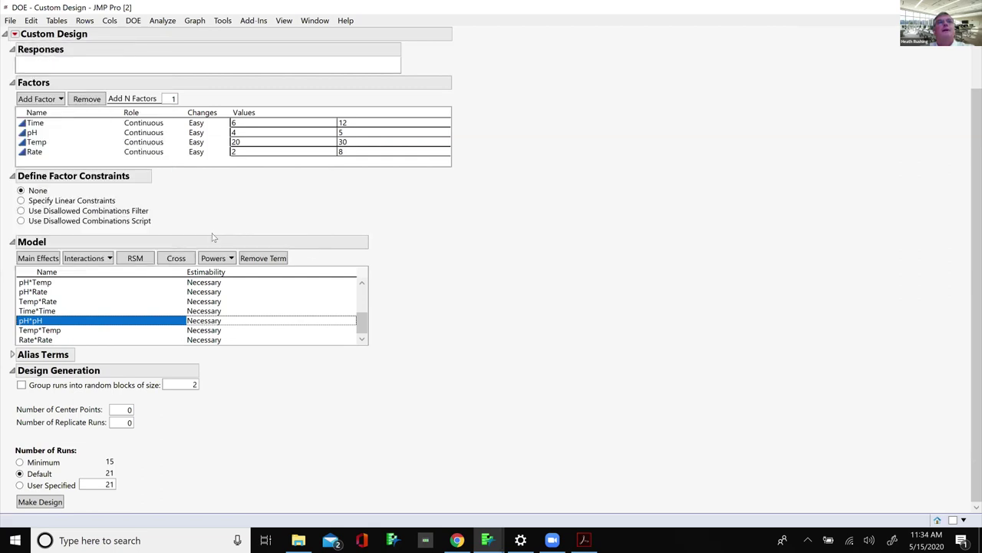
- Set the A-optimality parameter weights to 3 for pH*Temp, 2 for pH*pH and 2 for Temp*Temp
{"action": "left_click", "coordinate": [14, 35]}
{"action": "mouse_move", "coordinate": [77, 244]}
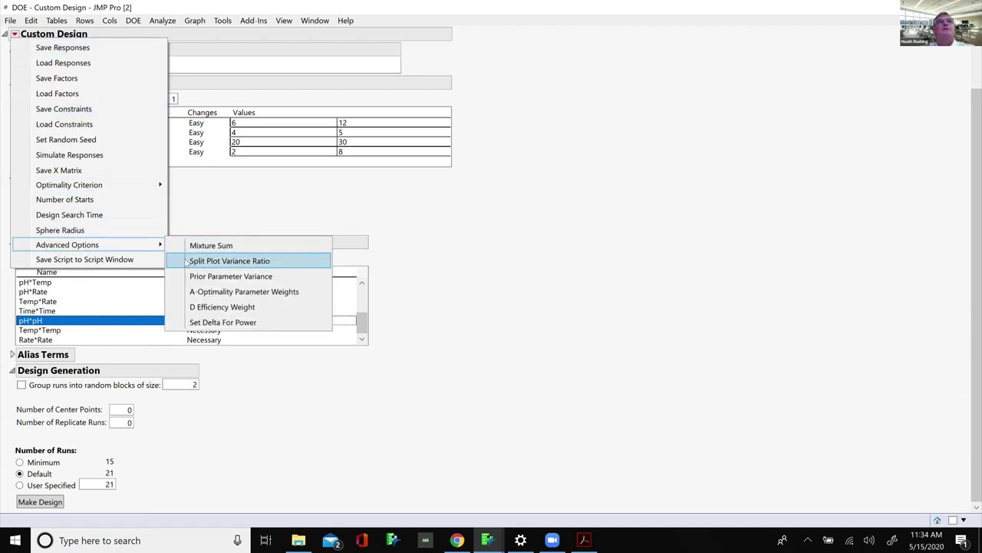
{"action": "left_click", "coordinate": [231, 289]}
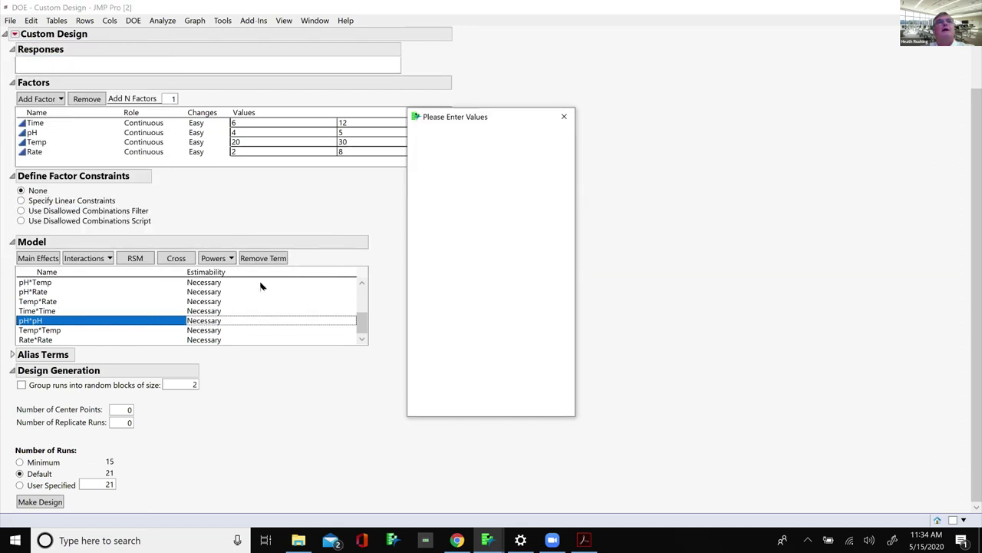
{"action": "left_click", "coordinate": [513, 278]}
{"action": "key", "text": "BackSpace"}
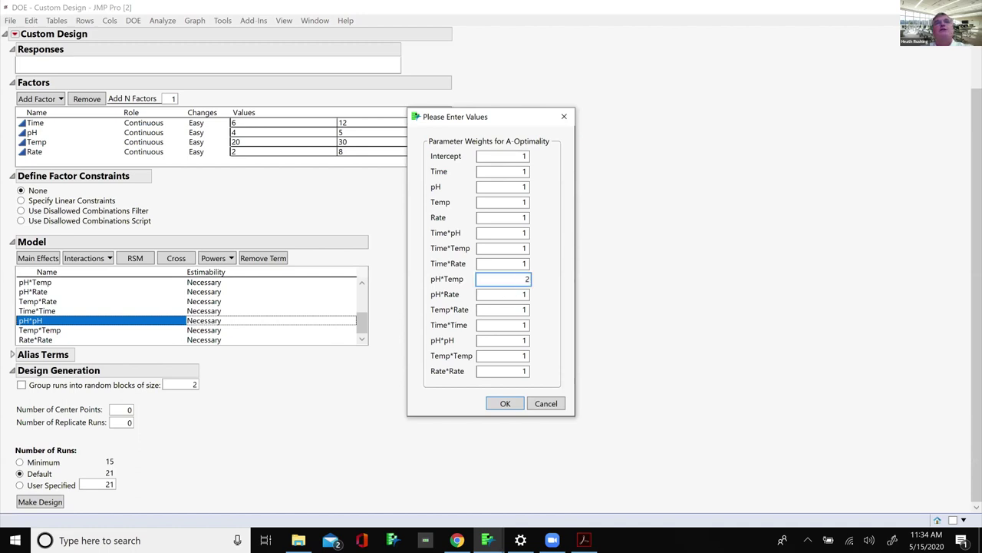
{"action": "type", "text": "3"}
{"action": "left_click", "coordinate": [518, 340]}
{"action": "type", "text": "2"}
{"action": "left_click", "coordinate": [511, 353]}
{"action": "type", "text": "2"}
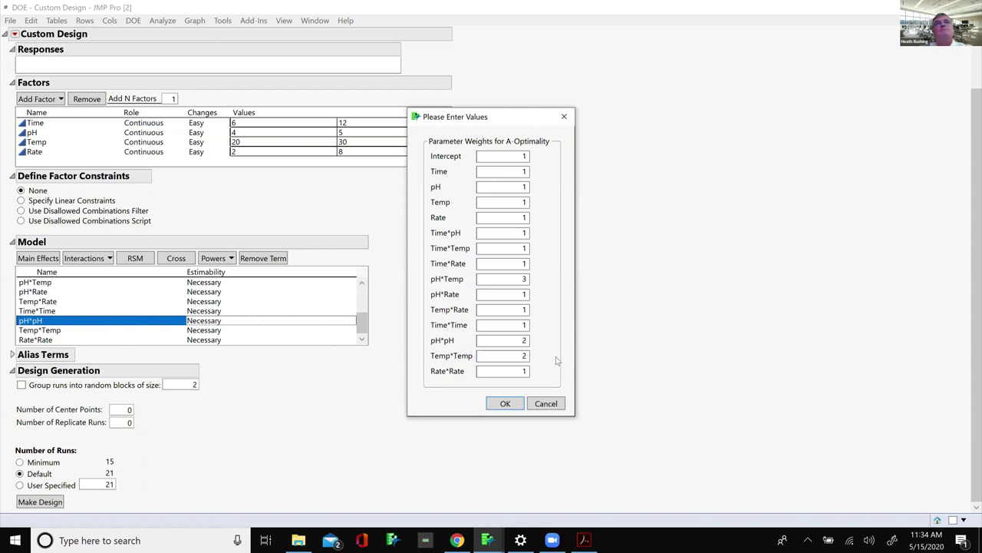
{"action": "left_click", "coordinate": [521, 404]}
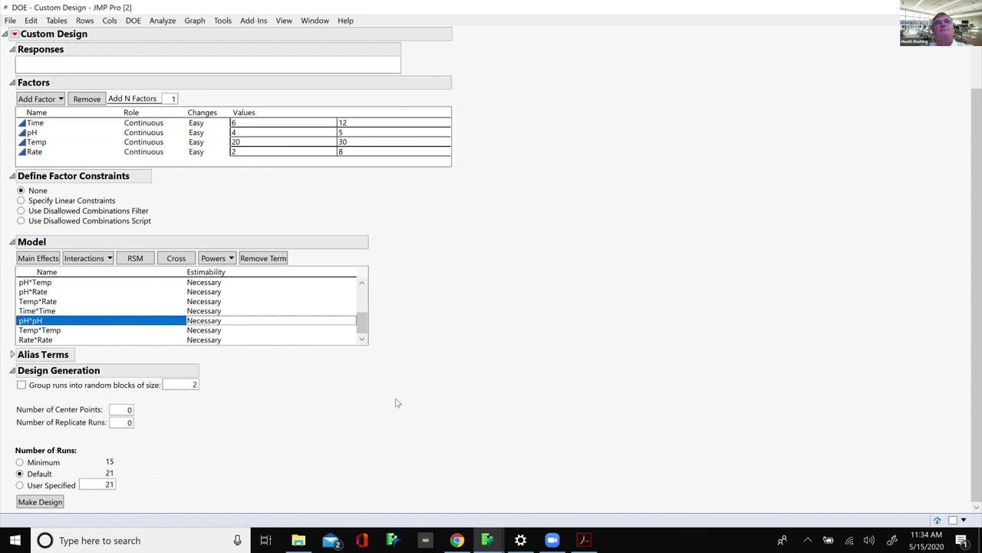
- Generate the 21-run weighted A-optimal design and create its data table with randomized run order
{"action": "left_click", "coordinate": [60, 502]}
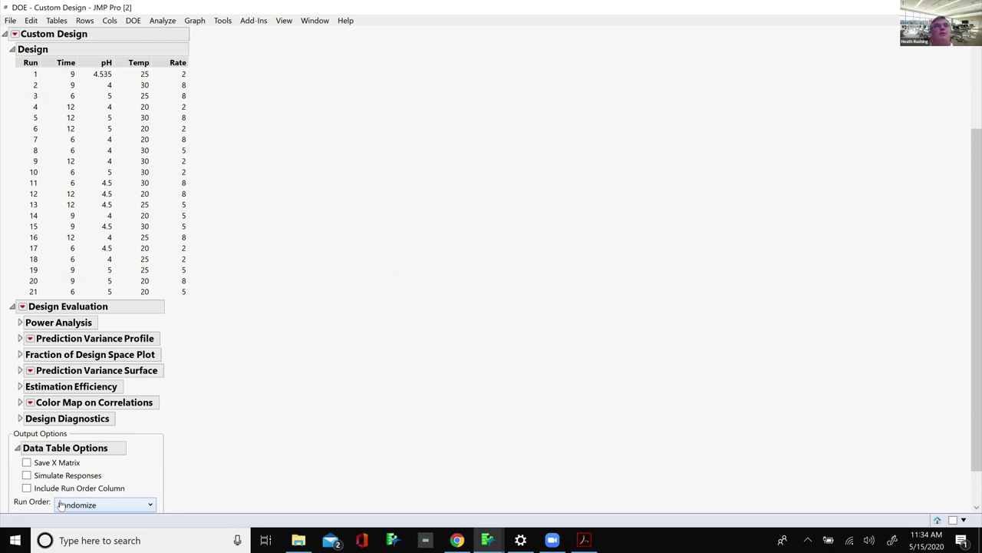
{"action": "scroll", "coordinate": [71, 519], "scroll_direction": "down", "scroll_amount": 2}
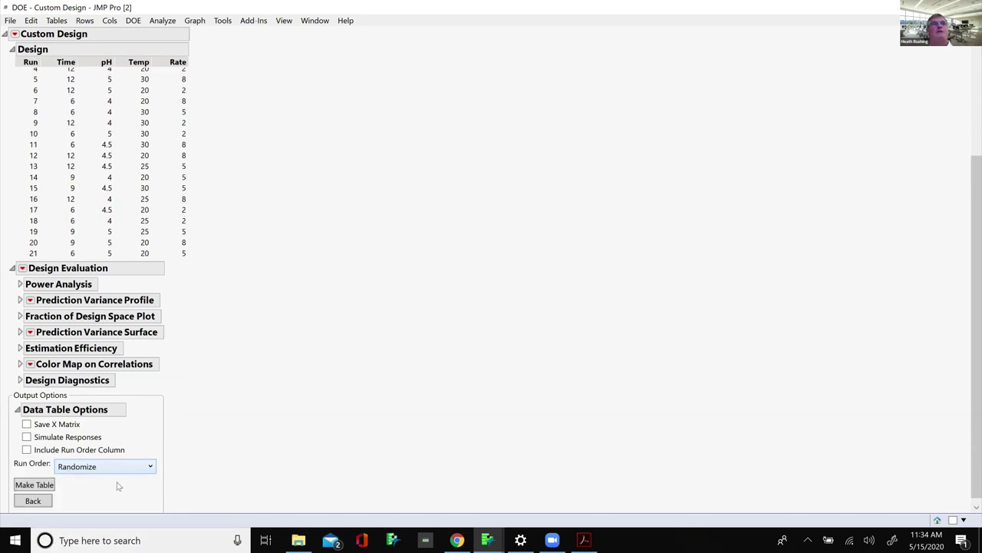
{"action": "left_click", "coordinate": [47, 482]}
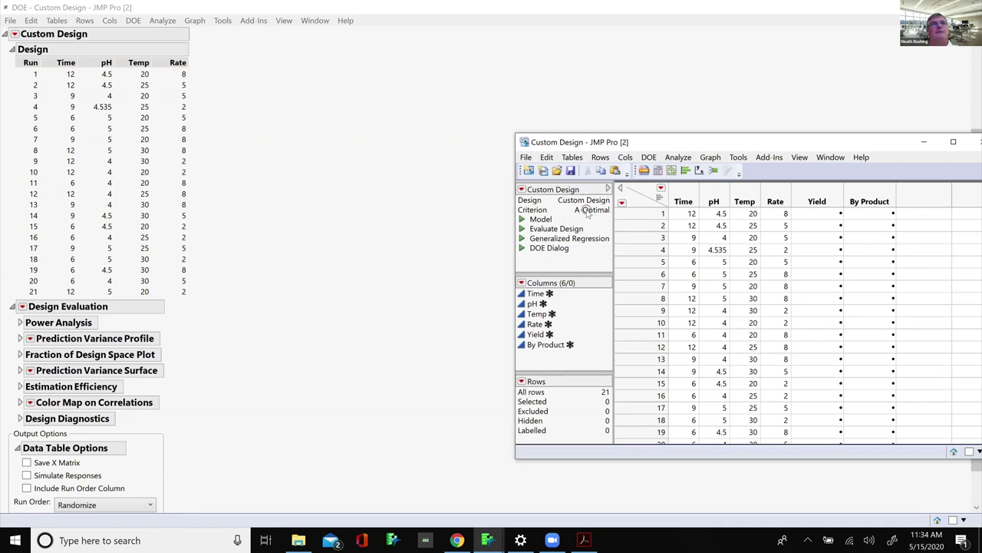
- Return to the JMP on Air journal and review its Stability Analysis, Process Capability, Process Control and DOE - A Optimal Designs sections
{"action": "left_click", "coordinate": [954, 452]}
{"action": "double_click", "coordinate": [540, 110]}
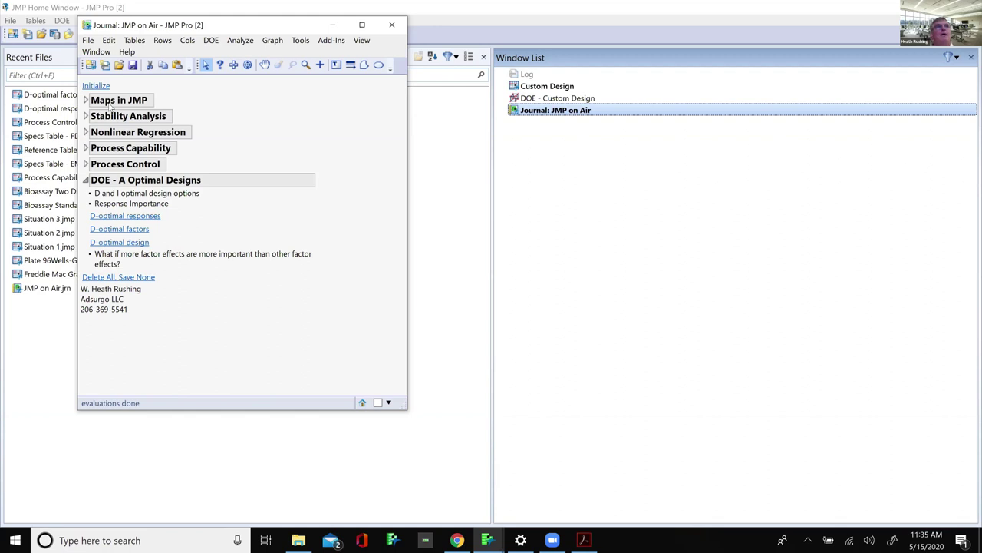
{"action": "left_click", "coordinate": [85, 181]}
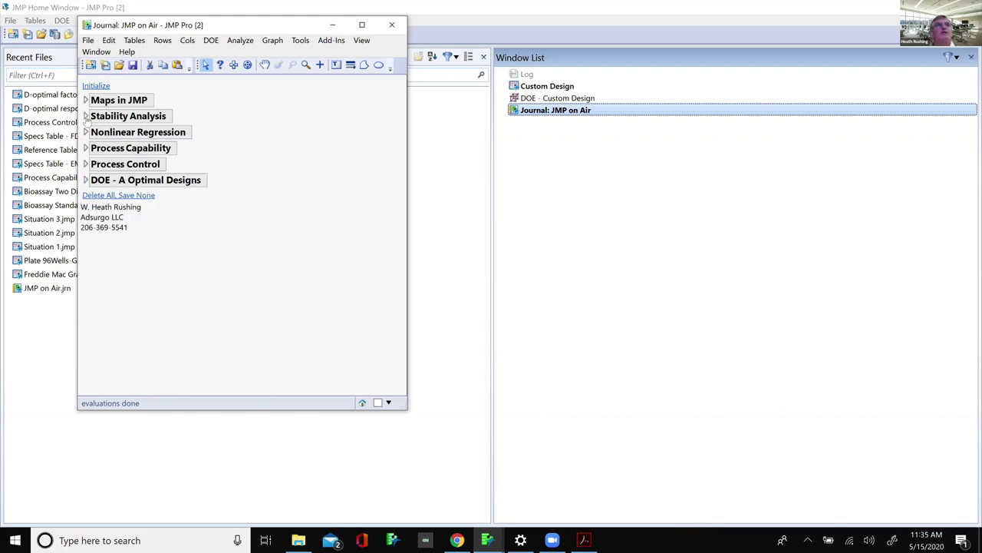
{"action": "left_click", "coordinate": [86, 116]}
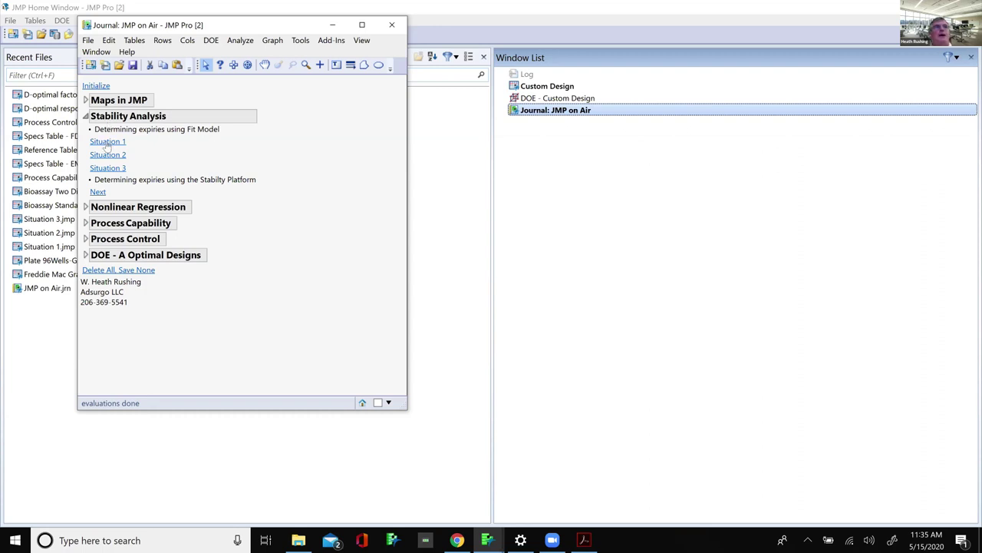
{"action": "left_click", "coordinate": [86, 117]}
{"action": "left_click", "coordinate": [86, 148]}
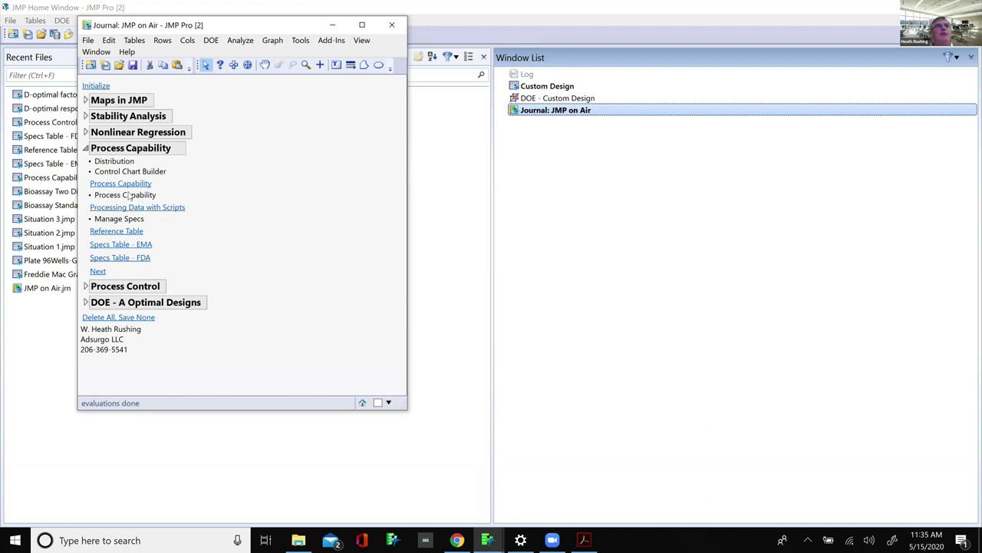
{"action": "left_click", "coordinate": [85, 148]}
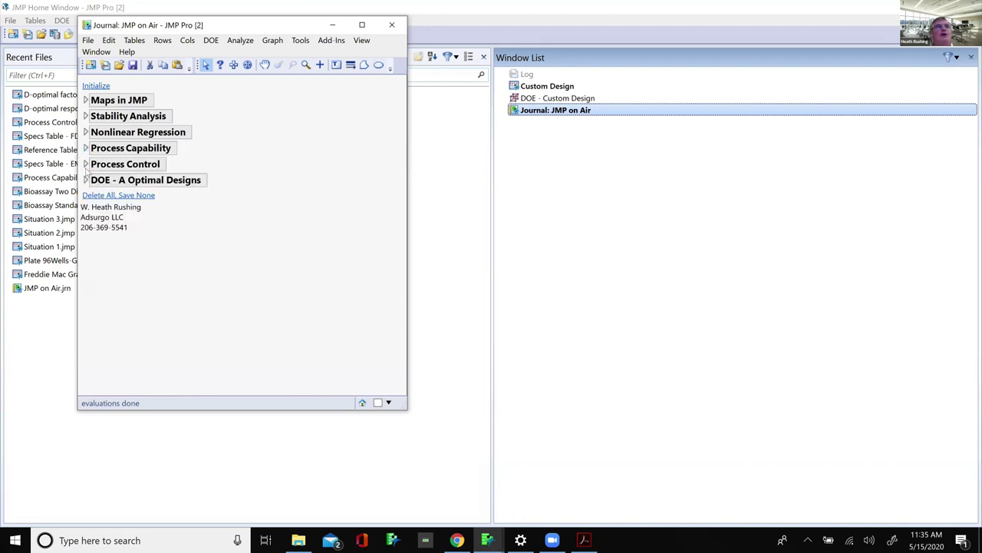
{"action": "left_click", "coordinate": [86, 165]}
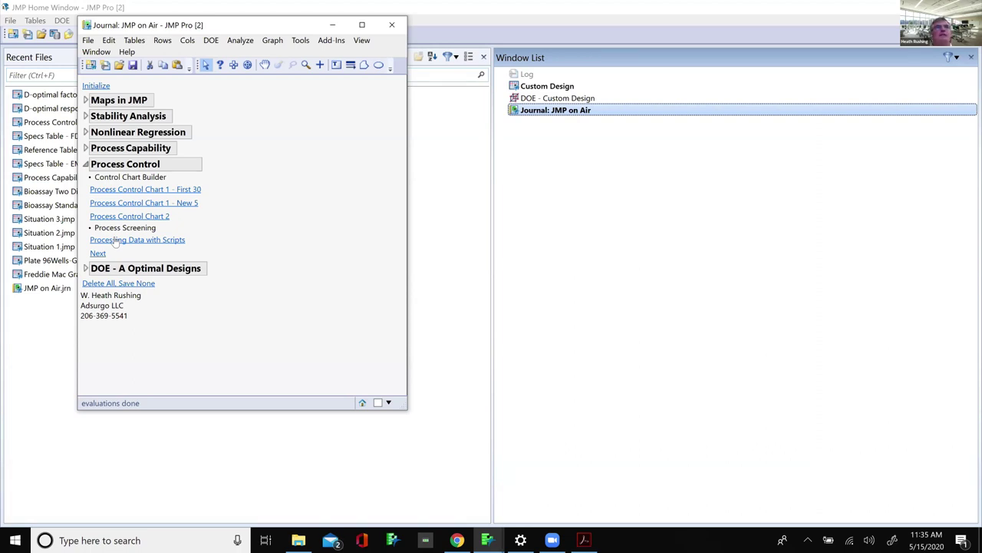
{"action": "left_click", "coordinate": [85, 166]}
{"action": "left_click", "coordinate": [86, 180]}
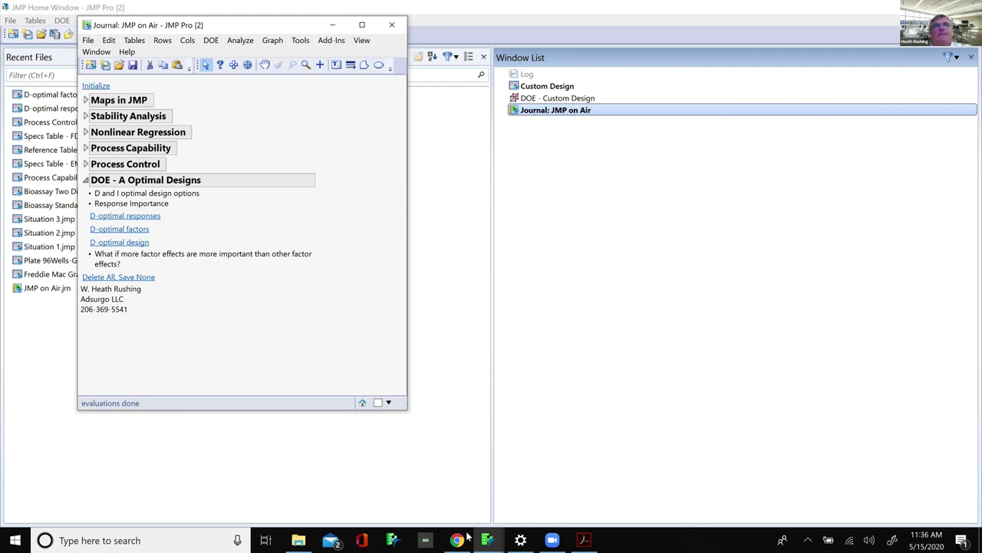
{"action": "mouse_move", "coordinate": [552, 539]}
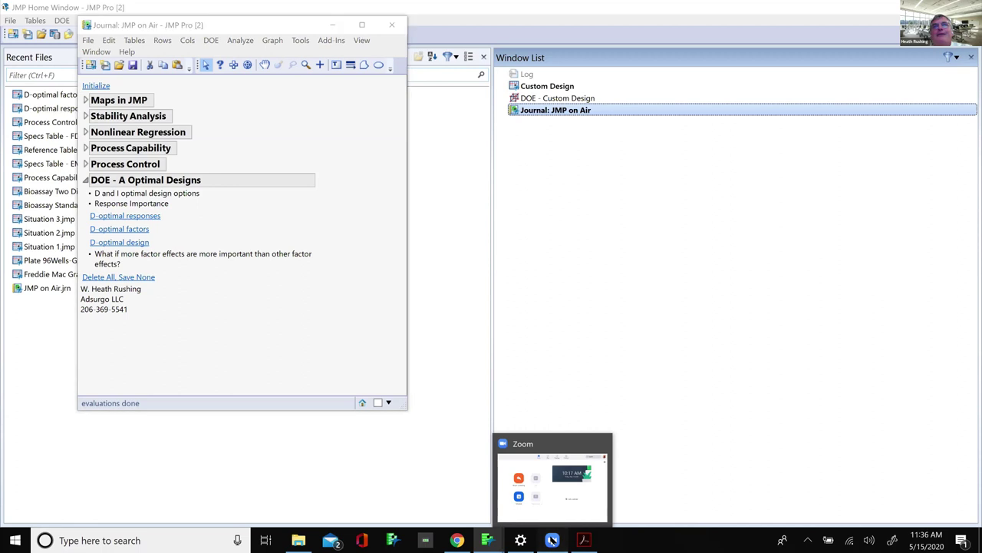
{"action": "left_click", "coordinate": [552, 540]}
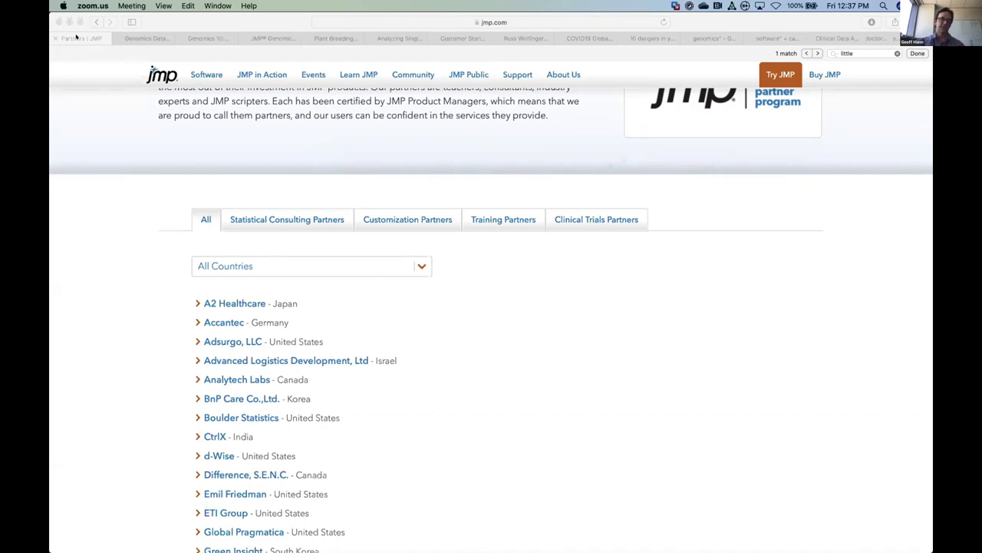
- Close the JMP Partners web page in Safari and start the JMP Life Sciences slide show in PowerPoint
{"action": "left_click", "coordinate": [76, 36]}
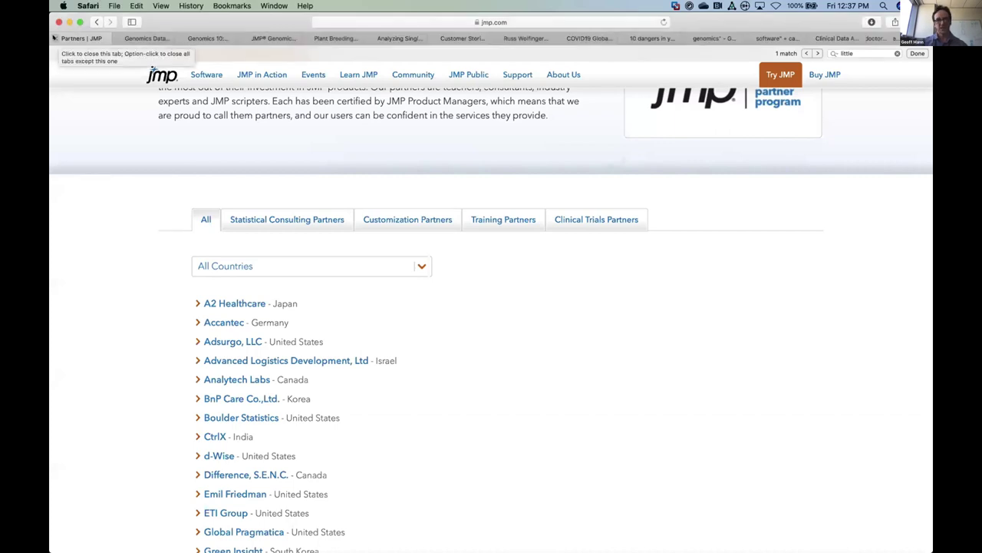
{"action": "left_click", "coordinate": [53, 37]}
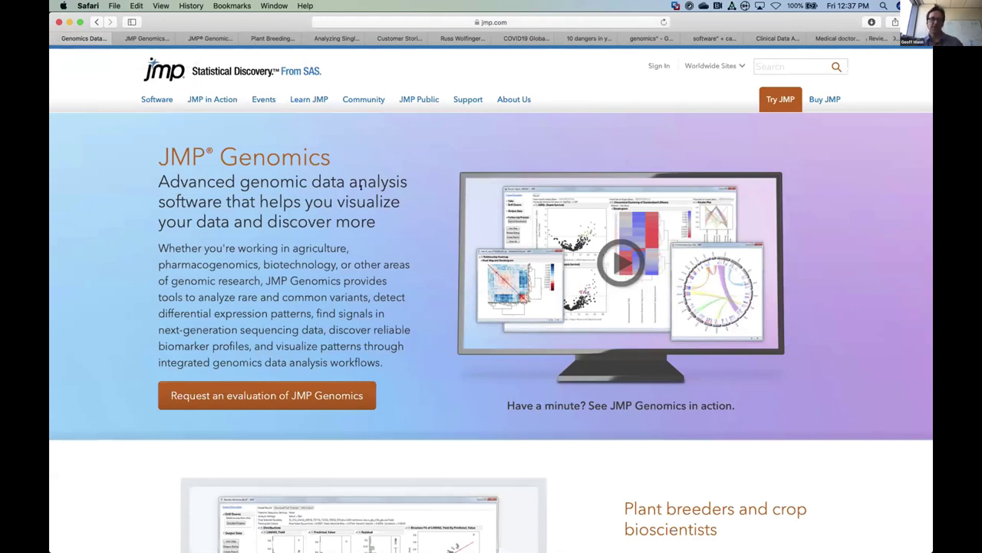
{"action": "key", "text": "super+Tab"}
{"action": "key", "text": "super+Tab"}
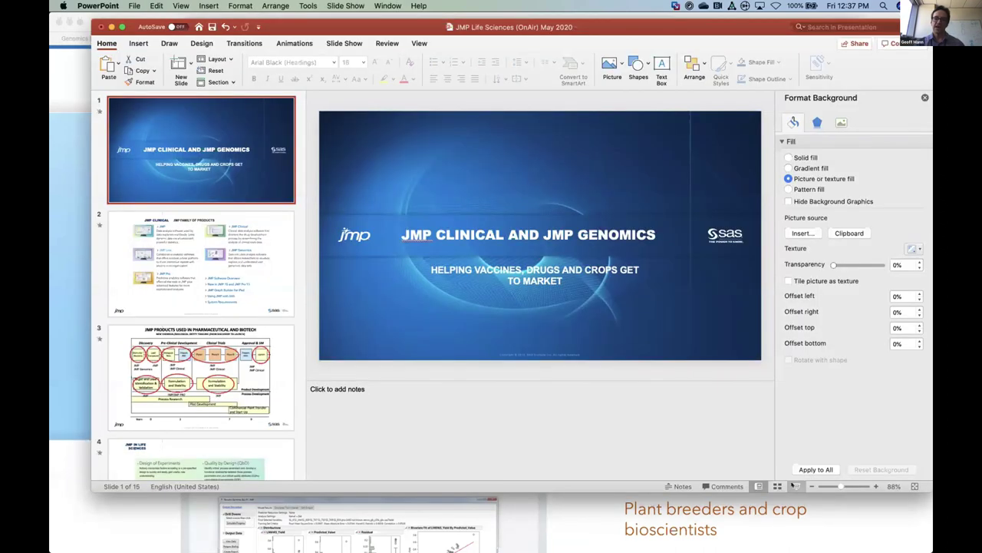
{"action": "left_click", "coordinate": [796, 485]}
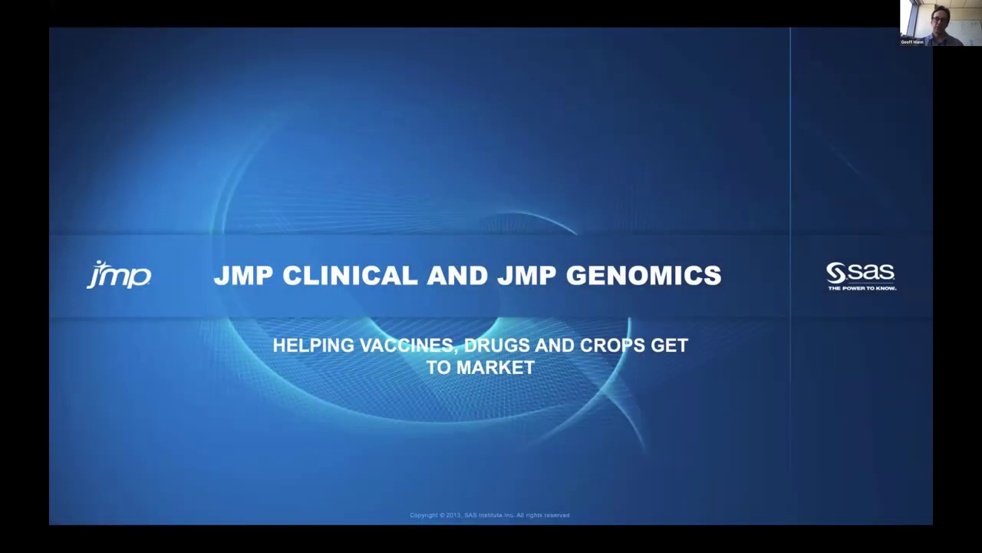
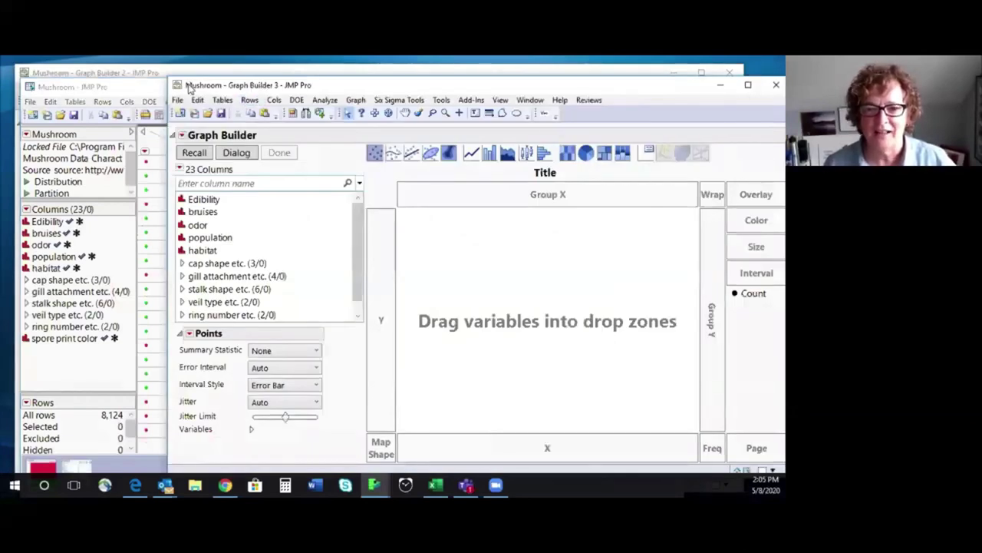
- Build a mosaic plot of the Mushroom data with Edibility on the Y axis and bruises on the X axis
{"action": "left_click_drag", "start_coordinate": [253, 86], "coordinate": [183, 85]}
{"action": "left_click", "coordinate": [146, 200]}
{"action": "left_click_drag", "start_coordinate": [146, 199], "coordinate": [309, 259]}
{"action": "left_click_drag", "start_coordinate": [155, 214], "coordinate": [475, 435]}
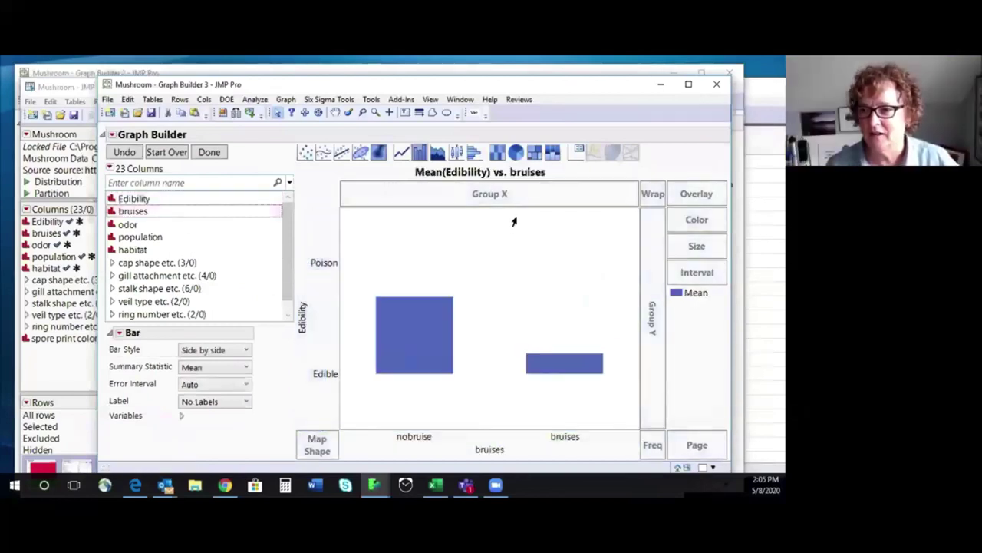
{"action": "left_click", "coordinate": [553, 154]}
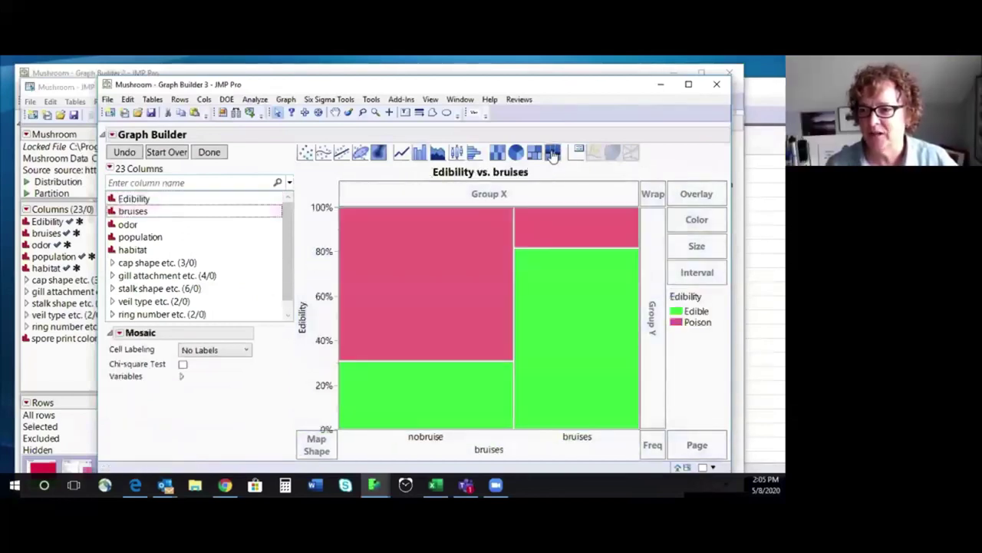
- Change the Poison fill color to a darker red and replace bruises with odor on the mosaic plot's X axis
{"action": "right_click", "coordinate": [679, 322]}
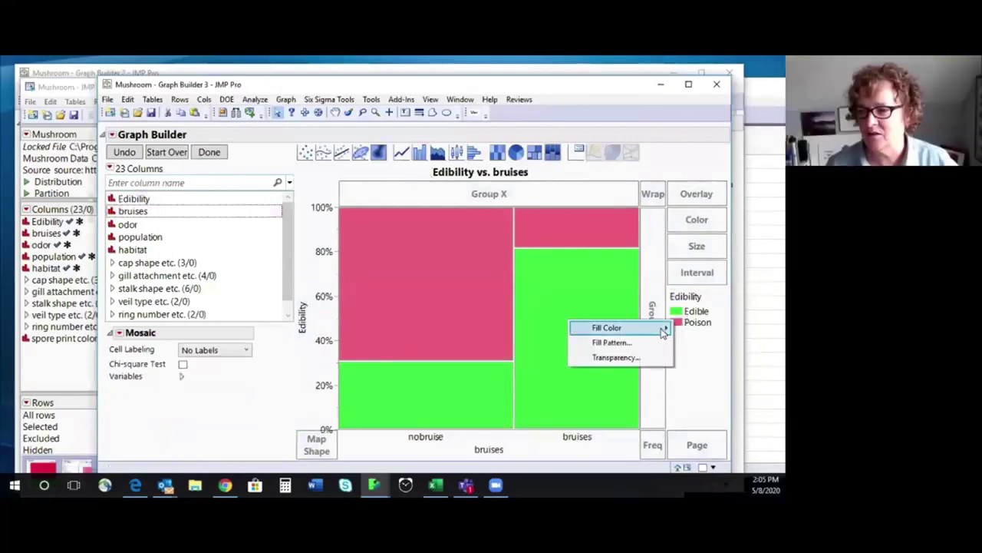
{"action": "mouse_move", "coordinate": [664, 330]}
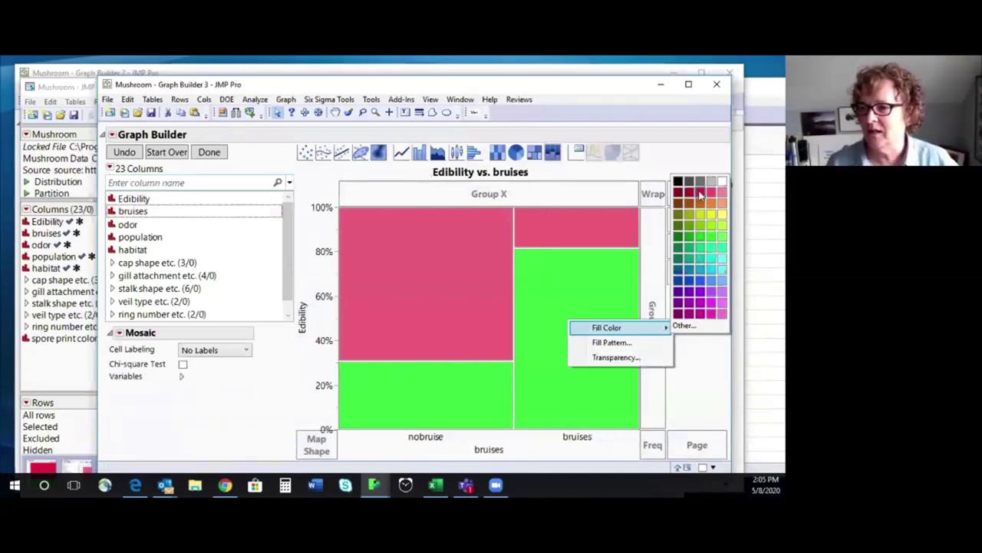
{"action": "left_click", "coordinate": [700, 193]}
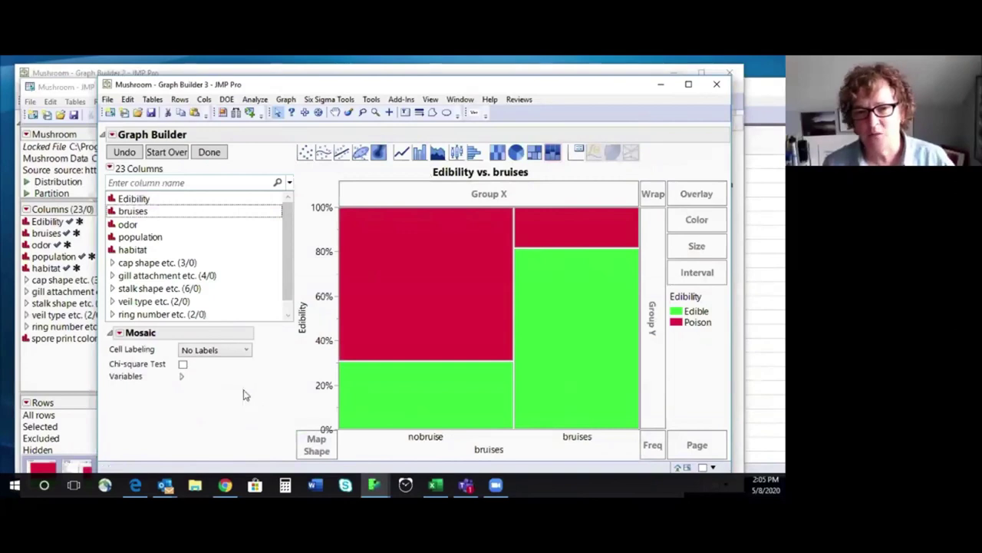
{"action": "left_click_drag", "start_coordinate": [132, 224], "coordinate": [479, 438]}
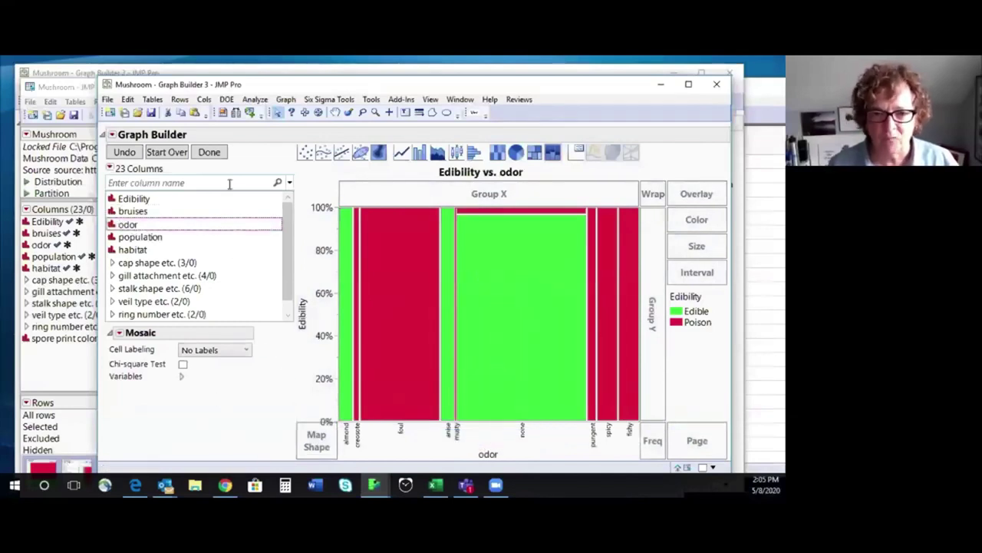
{"action": "left_click", "coordinate": [146, 211]}
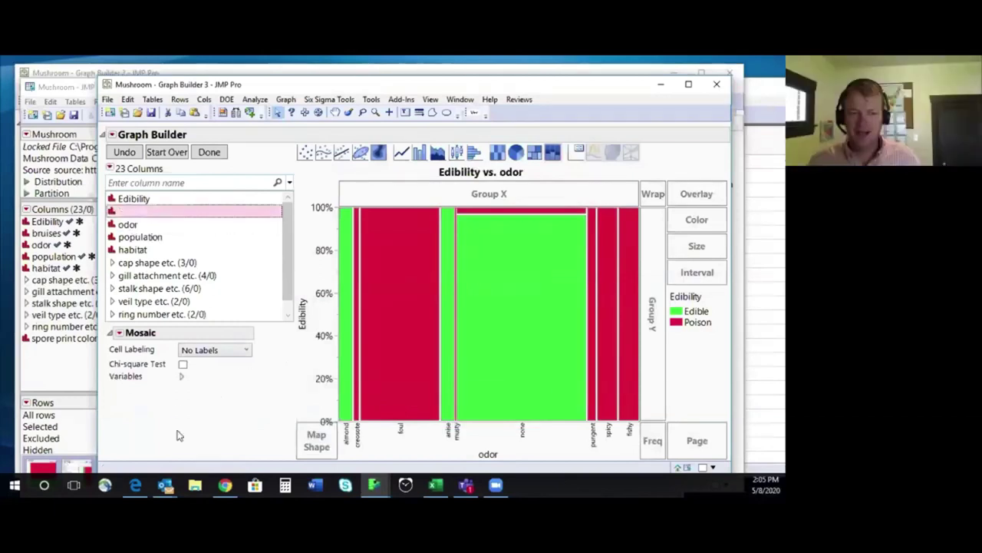
- Add a Column Switcher for odor with bruises, odor, population and habitat as choices, and narrow its column list
{"action": "left_click", "coordinate": [112, 135]}
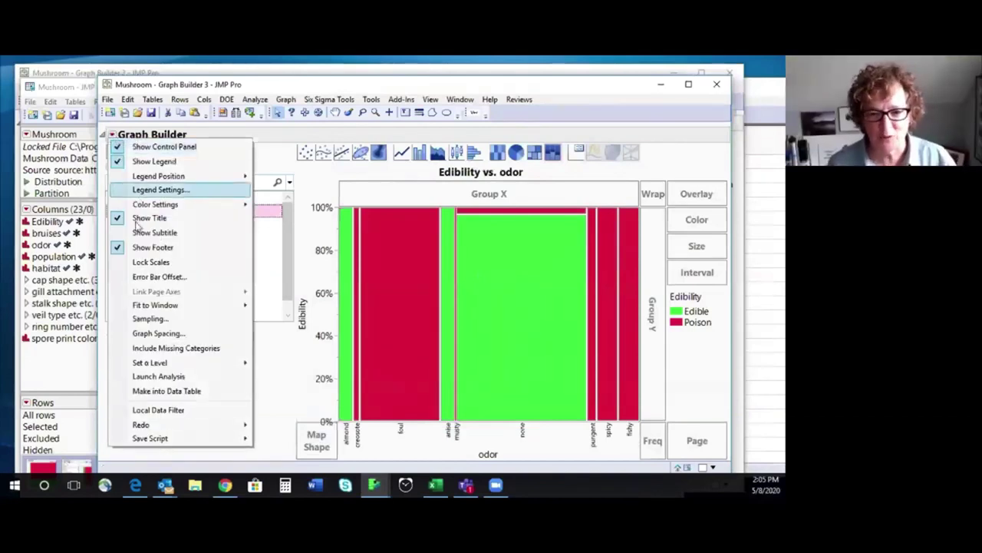
{"action": "mouse_move", "coordinate": [147, 443]}
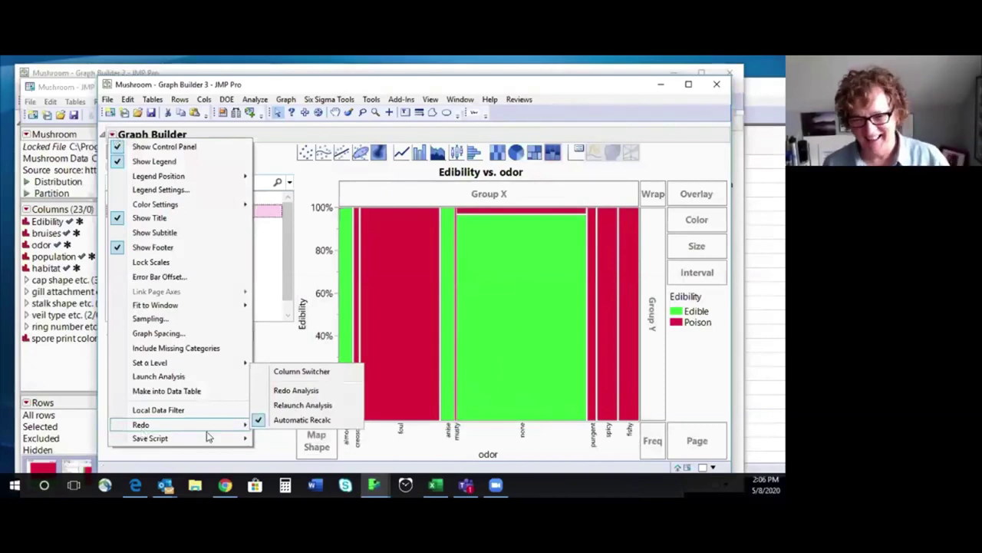
{"action": "left_click", "coordinate": [292, 373]}
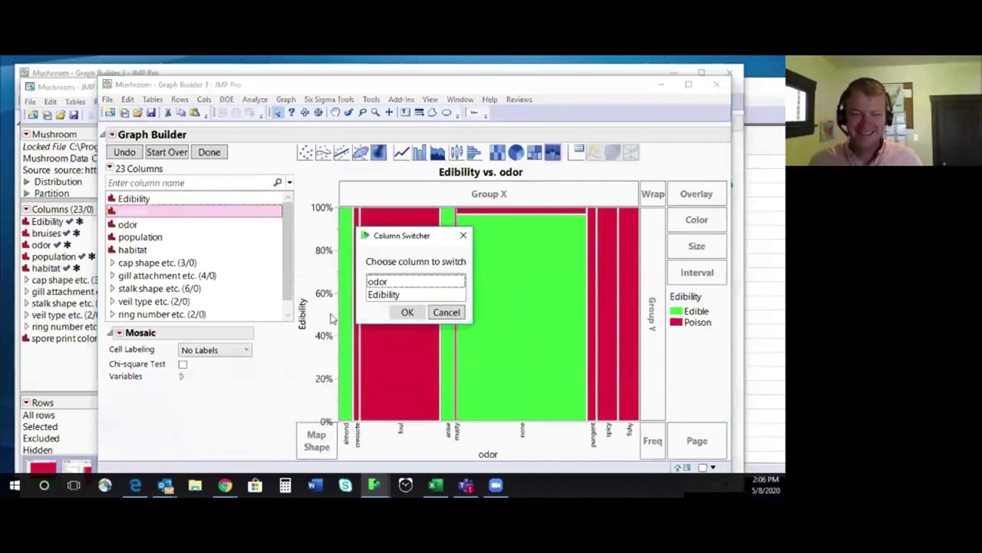
{"action": "left_click", "coordinate": [378, 283]}
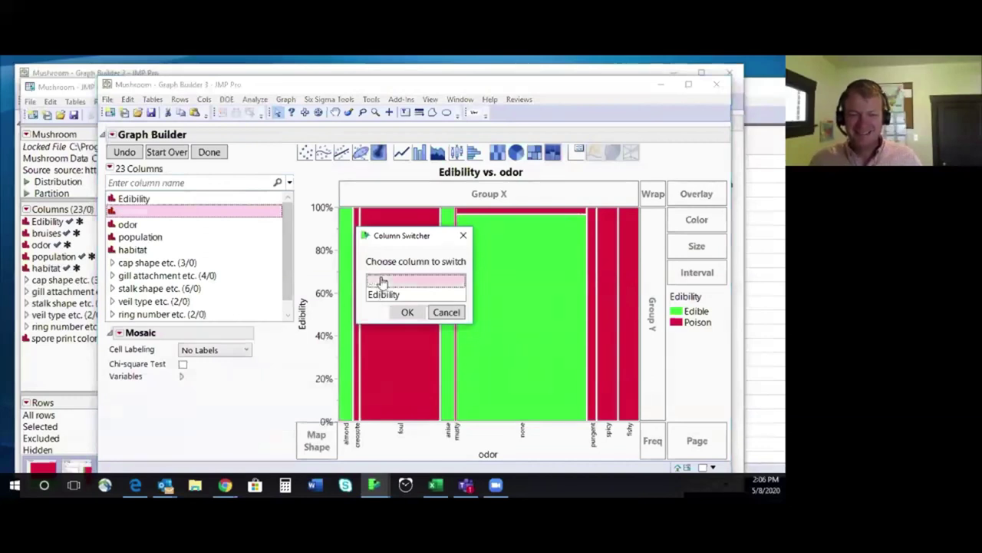
{"action": "left_click", "coordinate": [407, 313]}
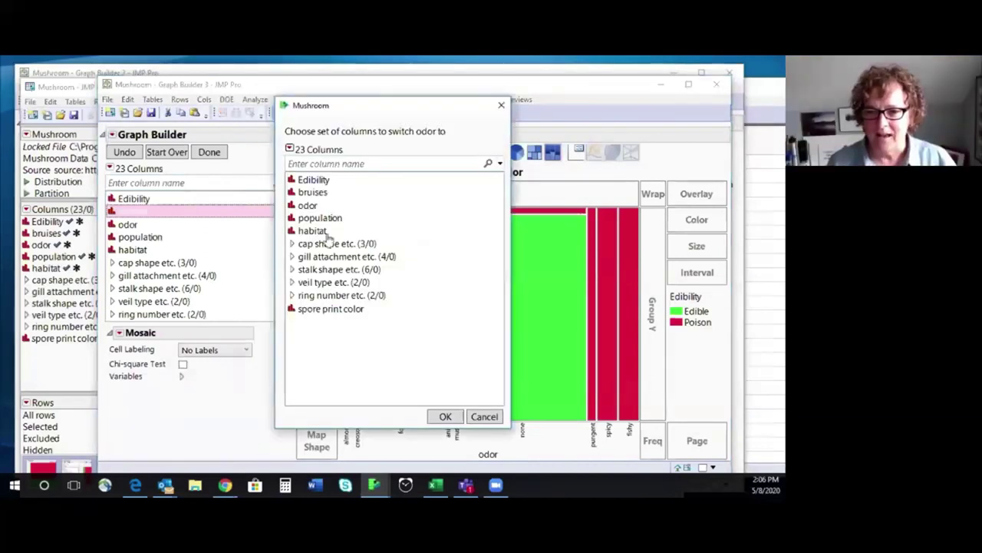
{"action": "left_click_drag", "start_coordinate": [306, 208], "coordinate": [305, 234]}
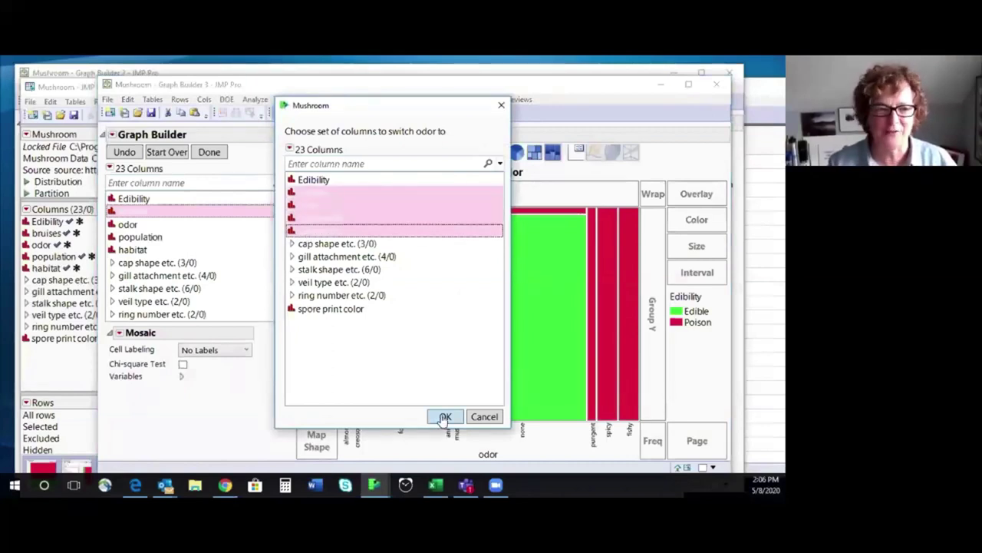
{"action": "left_click", "coordinate": [445, 417]}
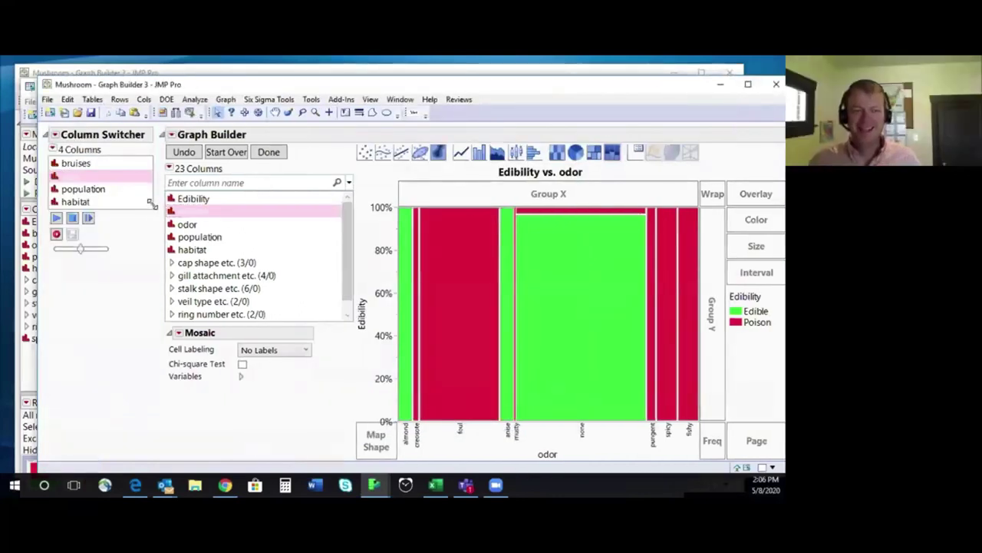
{"action": "mouse_move", "coordinate": [151, 204]}
{"action": "left_mouse_down"}
{"action": "mouse_move", "coordinate": [131, 200]}
{"action": "mouse_move", "coordinate": [136, 205]}
{"action": "left_mouse_up"}
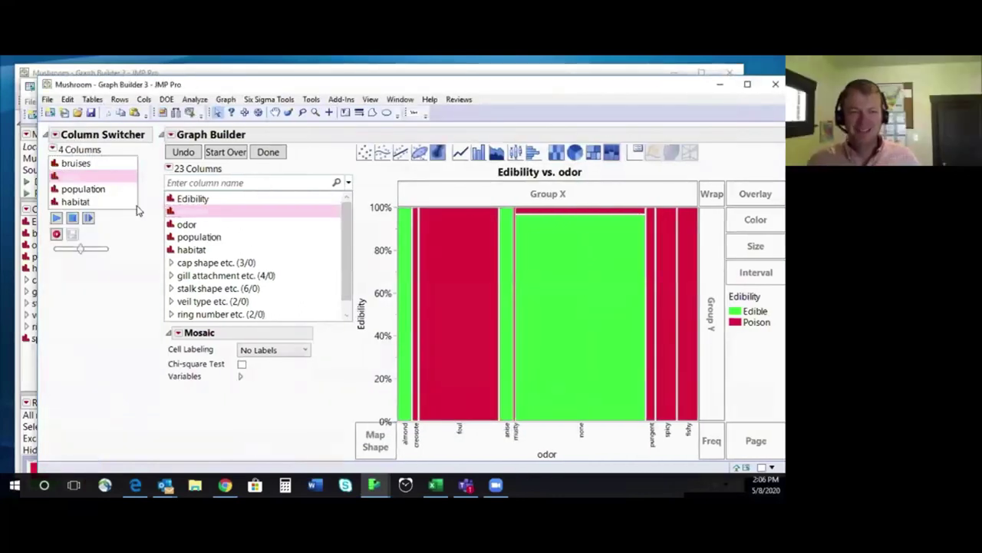
- Finish the mosaic plot by hiding the Graph Builder controls, and enlarge the graph window
{"action": "left_click", "coordinate": [268, 152]}
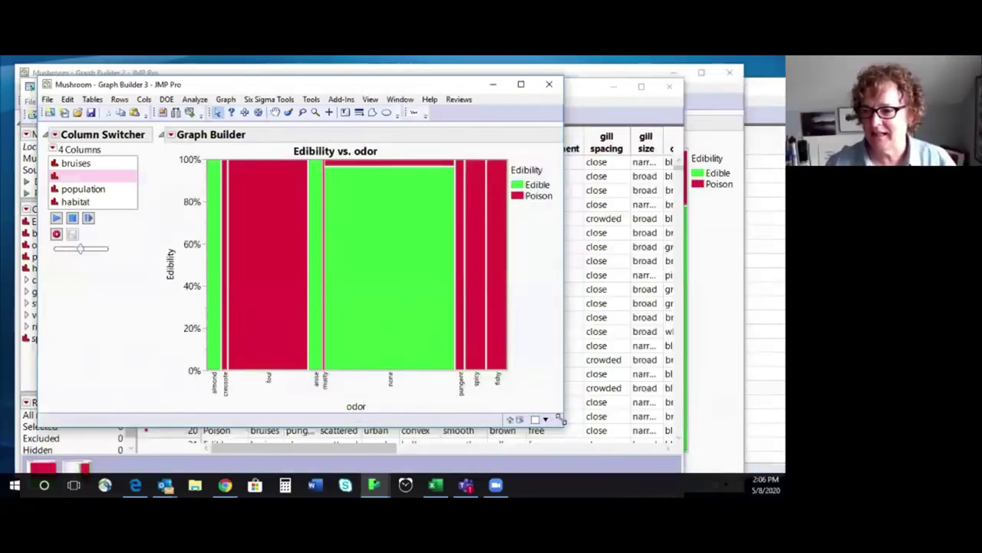
{"action": "left_click_drag", "start_coordinate": [560, 419], "coordinate": [775, 460]}
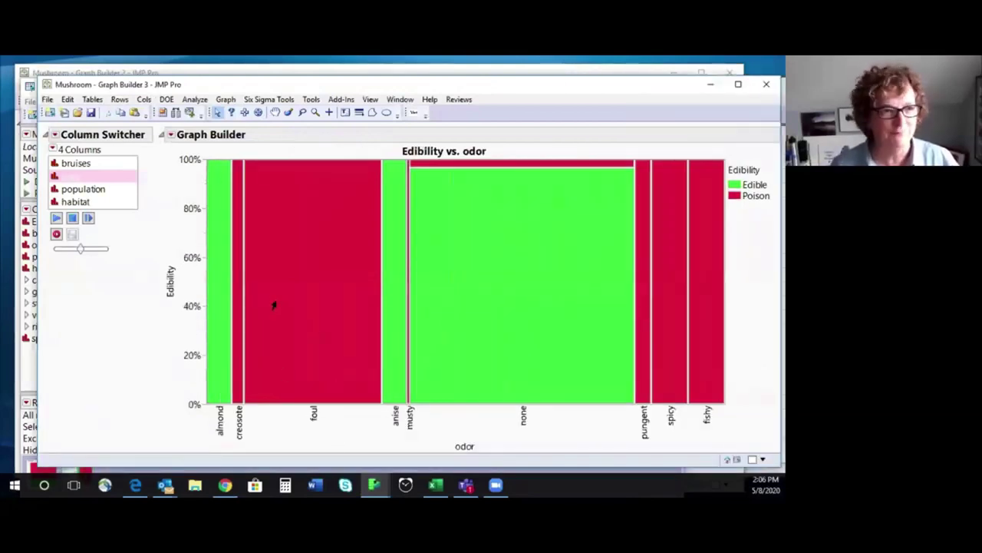
{"action": "mouse_move", "coordinate": [274, 304]}
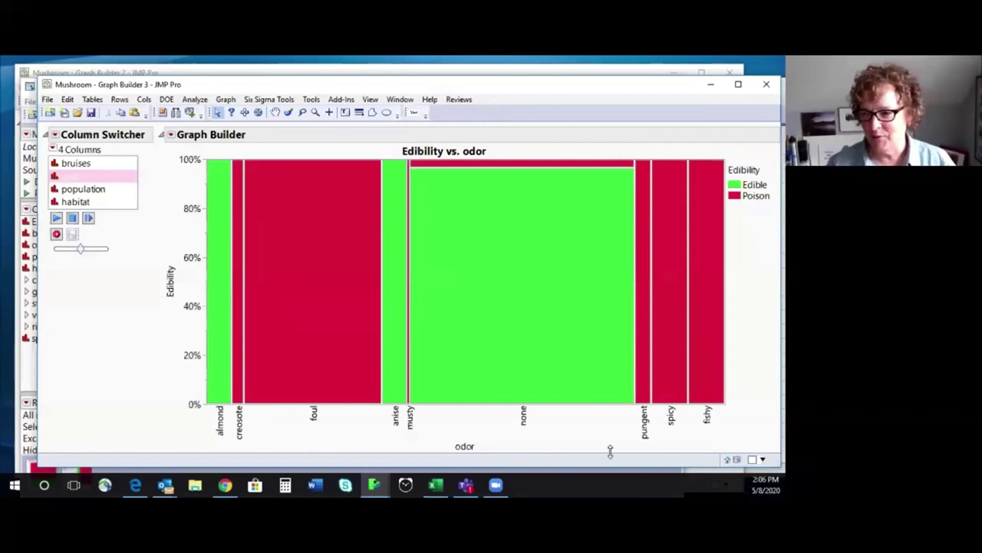
- Use the Column Switcher to view the Edibility mosaic plot by population and by habitat
{"action": "mouse_move", "coordinate": [737, 427]}
{"action": "left_mouse_down"}
{"action": "mouse_move", "coordinate": [680, 390]}
{"action": "mouse_move", "coordinate": [609, 407]}
{"action": "mouse_move", "coordinate": [611, 431]}
{"action": "mouse_move", "coordinate": [673, 455]}
{"action": "mouse_move", "coordinate": [718, 401]}
{"action": "left_mouse_up"}
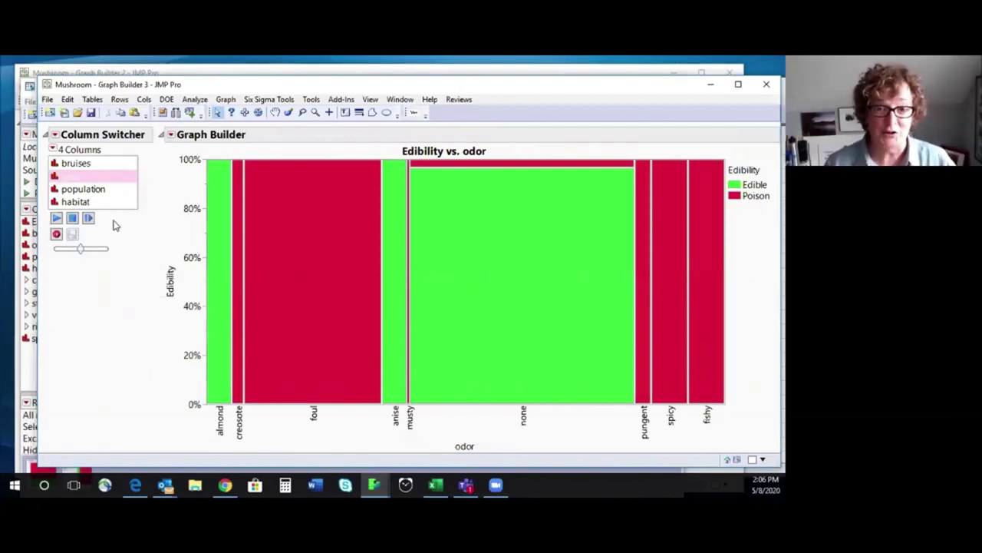
{"action": "left_click", "coordinate": [83, 189]}
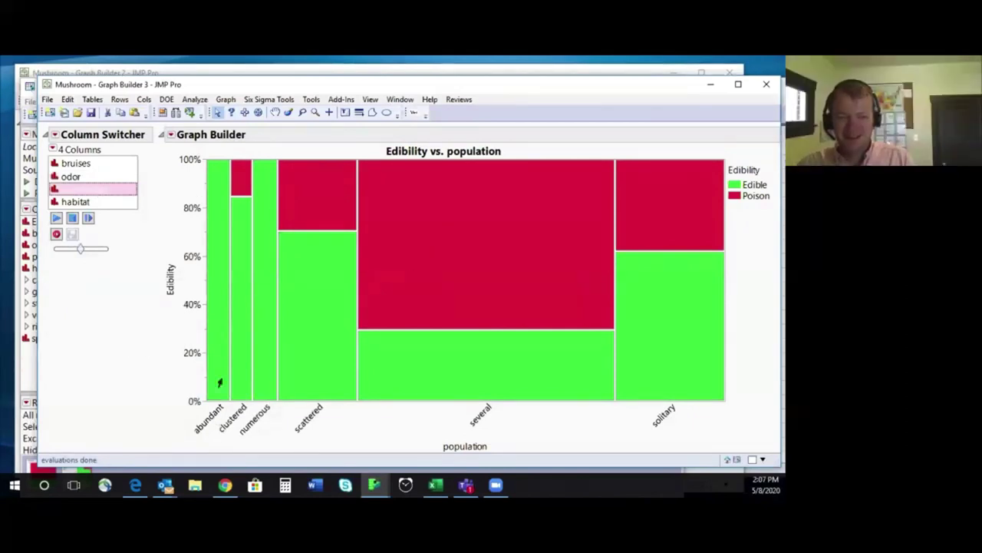
{"action": "mouse_move", "coordinate": [208, 376]}
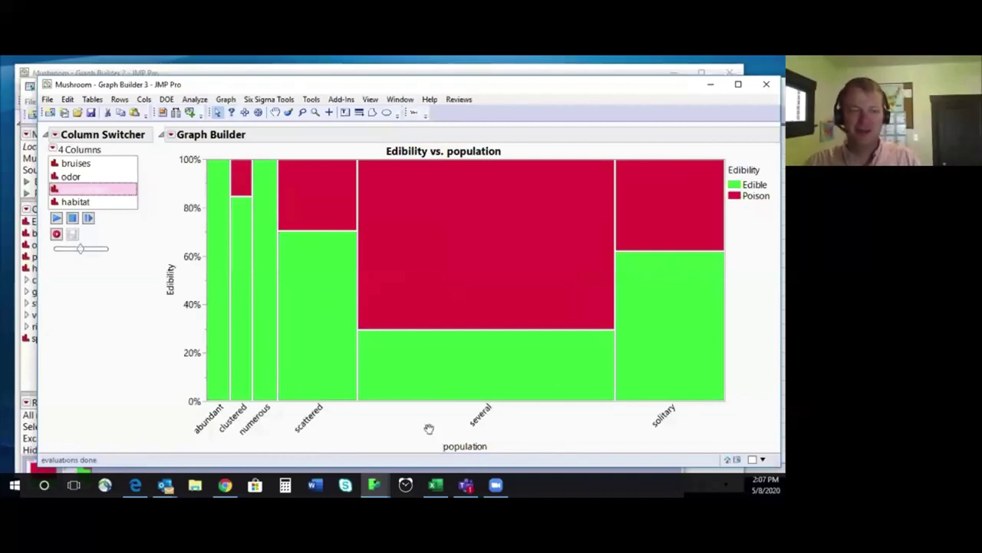
{"action": "left_click", "coordinate": [87, 202]}
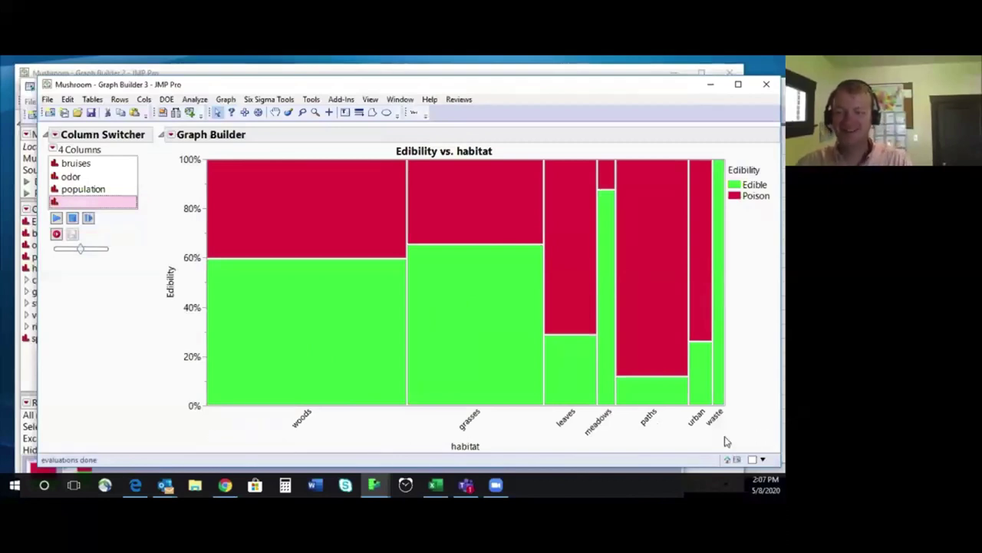
{"action": "mouse_move", "coordinate": [727, 441]}
{"action": "left_mouse_down"}
{"action": "mouse_move", "coordinate": [736, 409]}
{"action": "mouse_move", "coordinate": [710, 402]}
{"action": "mouse_move", "coordinate": [696, 437]}
{"action": "mouse_move", "coordinate": [733, 438]}
{"action": "left_mouse_up"}
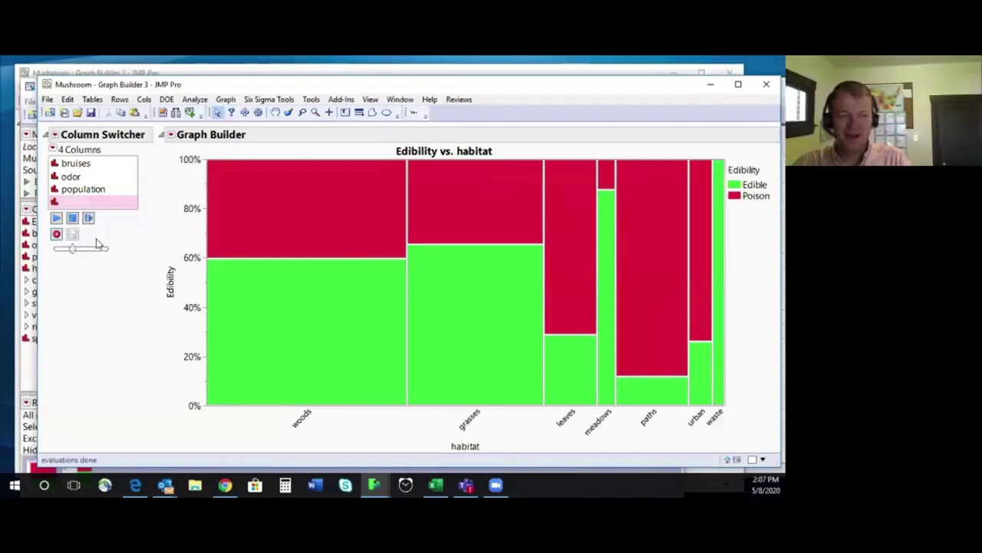
- Play the Column Switcher animation at a slower speed and record it cycling through the columns
{"action": "left_click", "coordinate": [56, 219]}
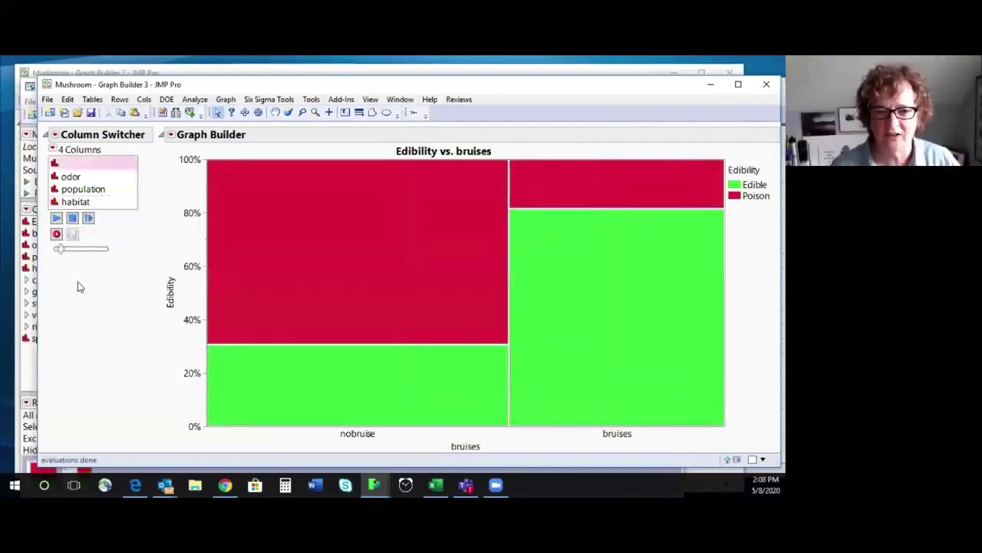
{"action": "mouse_move", "coordinate": [76, 268]}
{"action": "left_mouse_down"}
{"action": "mouse_move", "coordinate": [137, 264]}
{"action": "mouse_move", "coordinate": [145, 243]}
{"action": "mouse_move", "coordinate": [91, 233]}
{"action": "mouse_move", "coordinate": [42, 245]}
{"action": "mouse_move", "coordinate": [80, 271]}
{"action": "mouse_move", "coordinate": [119, 269]}
{"action": "left_mouse_up"}
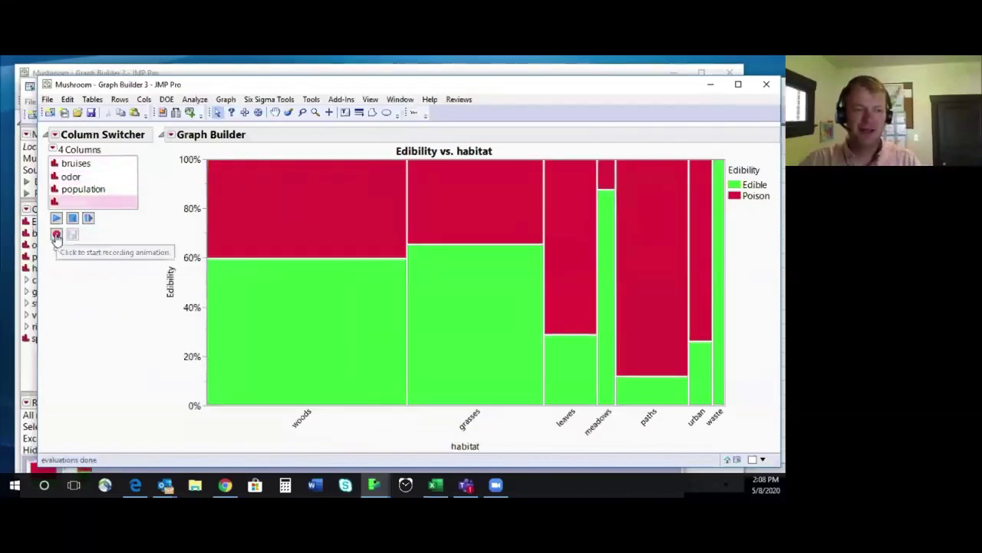
{"action": "left_click", "coordinate": [56, 234]}
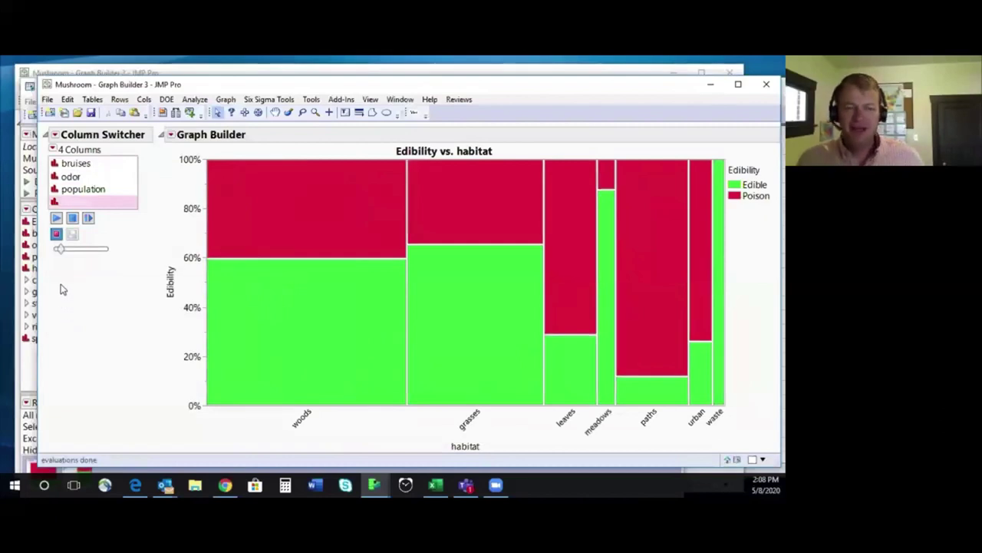
{"action": "left_click", "coordinate": [56, 235]}
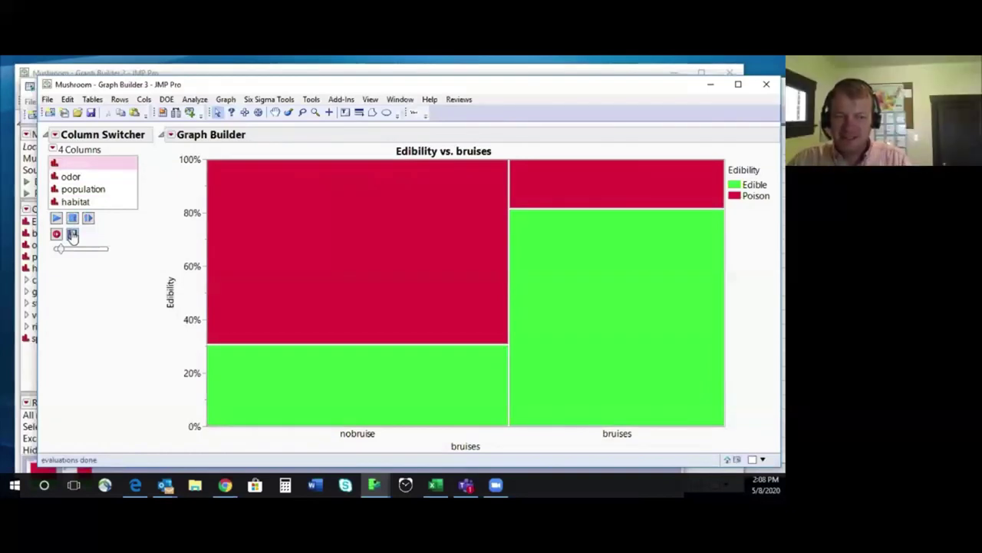
- Save the recorded animation to the Desktop as Untitled 51.gif and close the picture viewer that opens it
{"action": "left_click", "coordinate": [72, 235]}
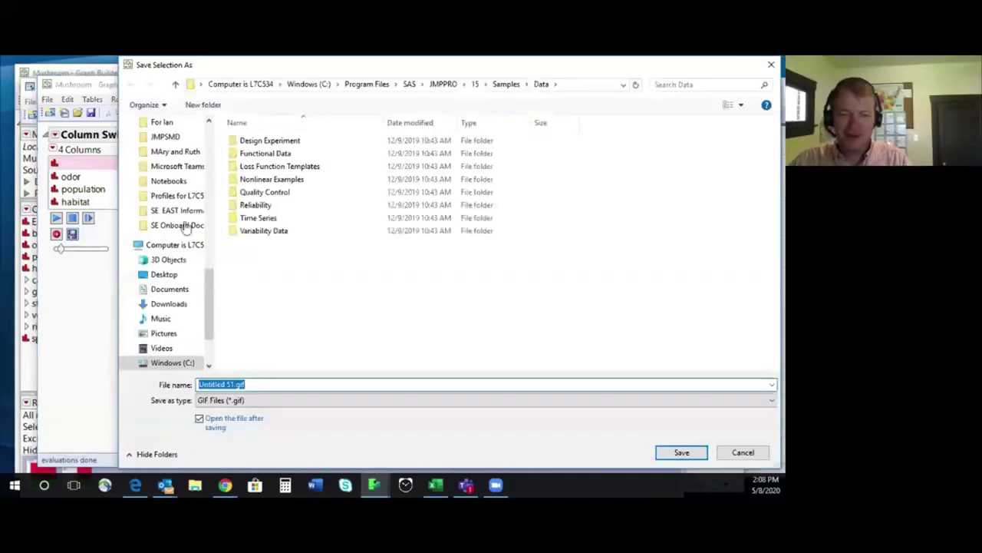
{"action": "left_click_drag", "start_coordinate": [210, 264], "coordinate": [229, 126]}
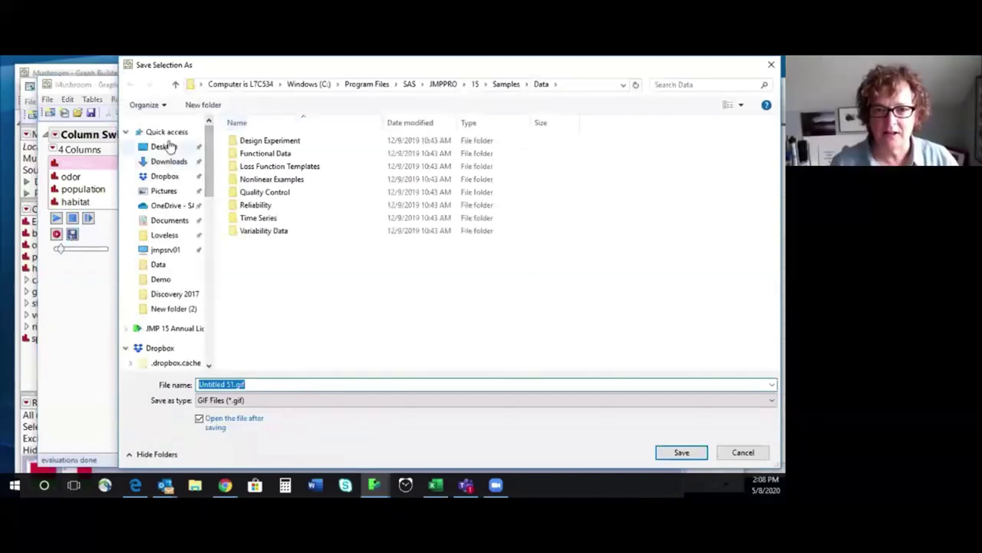
{"action": "left_click", "coordinate": [161, 145]}
{"action": "left_click", "coordinate": [681, 452]}
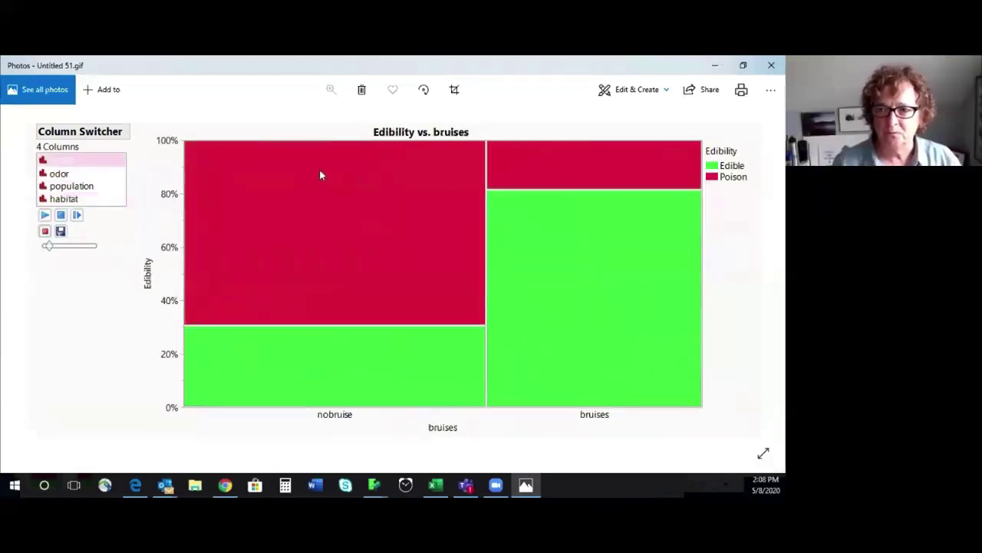
{"action": "left_click", "coordinate": [743, 65]}
{"action": "left_click", "coordinate": [454, 99]}
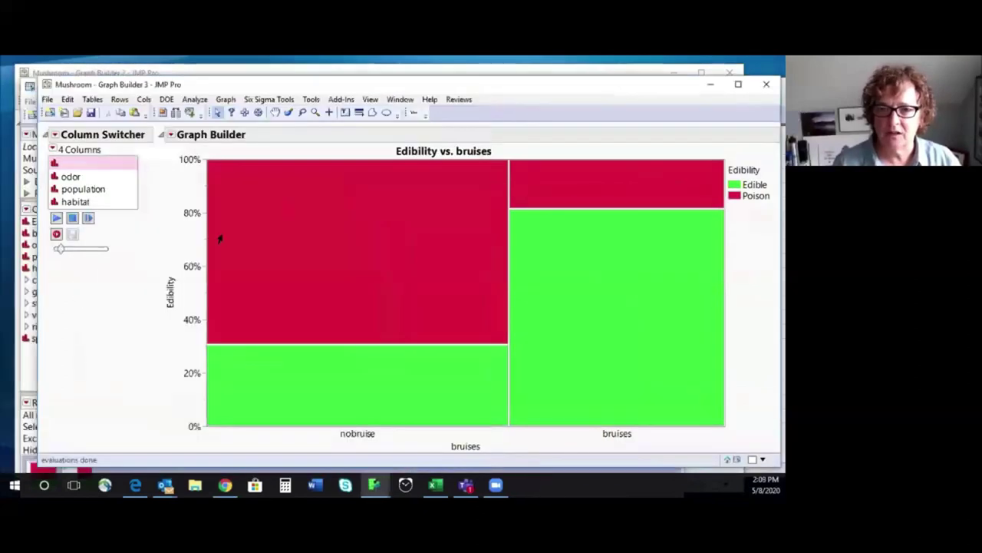
{"action": "left_click", "coordinate": [171, 135]}
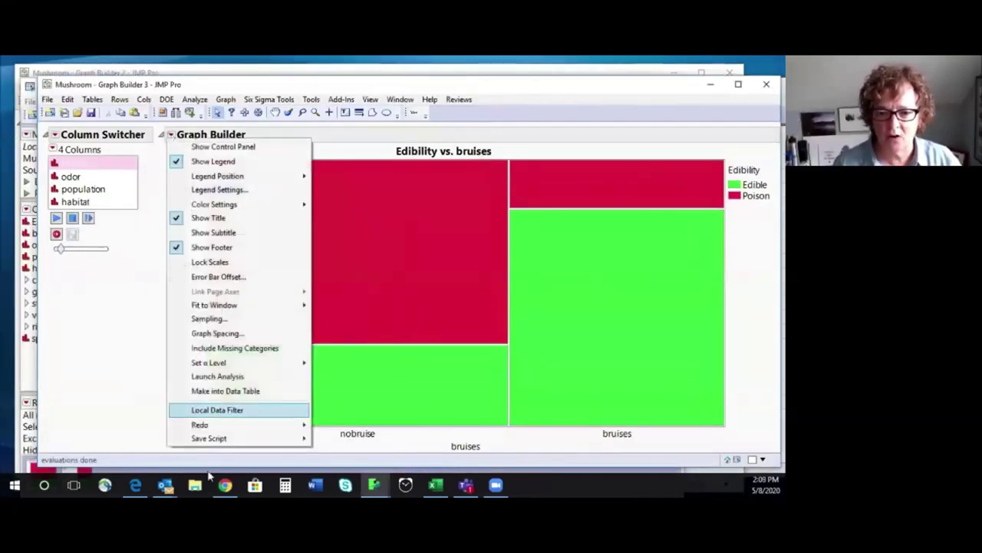
{"action": "mouse_move", "coordinate": [206, 425]}
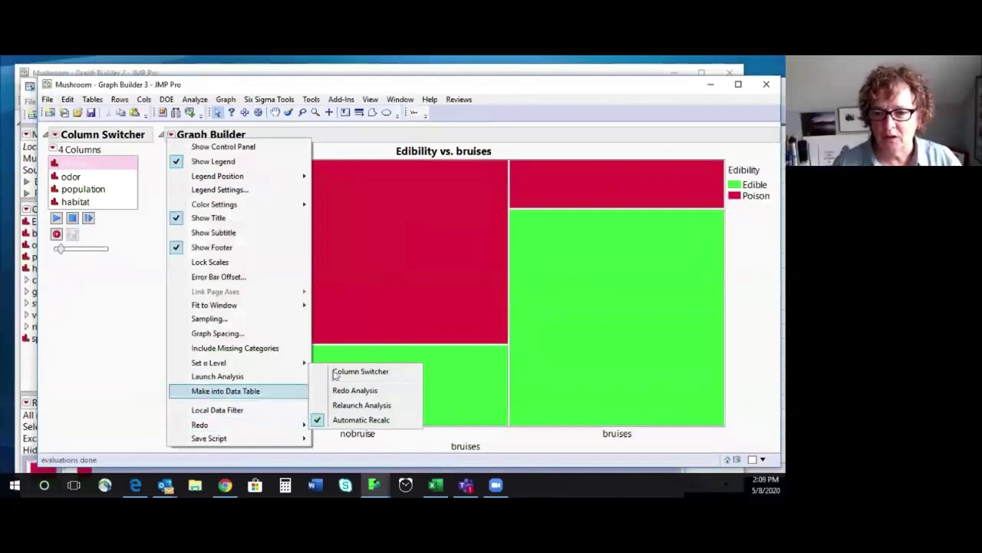
{"action": "left_click", "coordinate": [112, 374]}
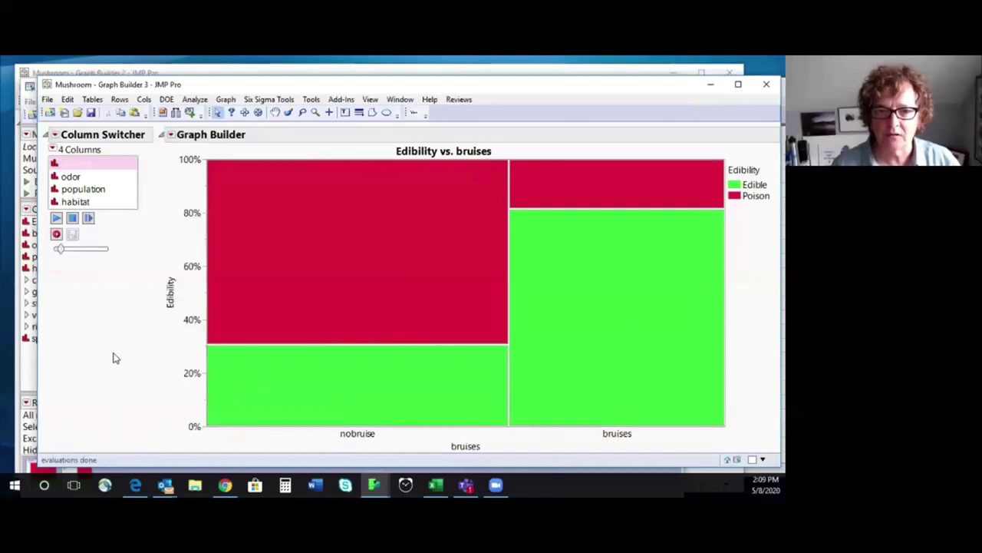
{"action": "left_click", "coordinate": [172, 135]}
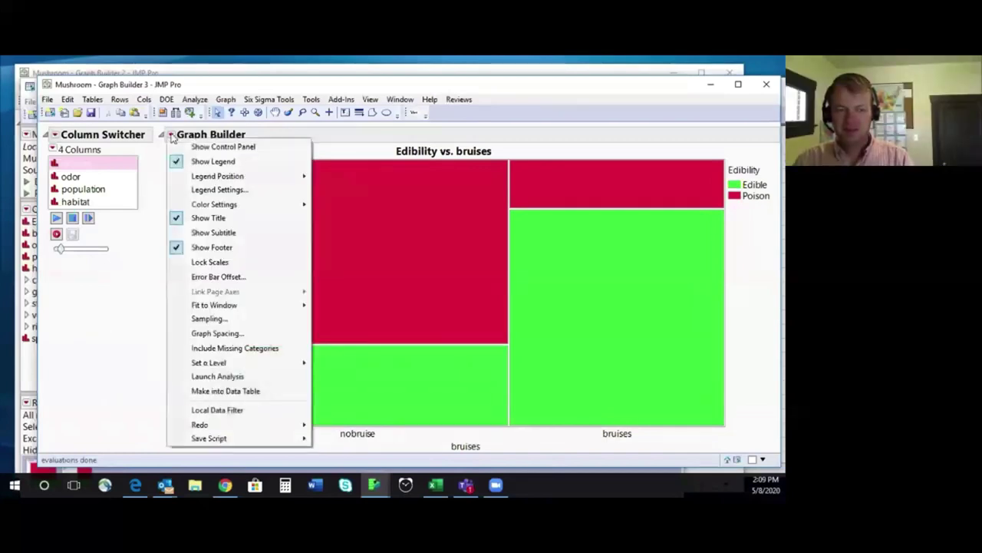
{"action": "left_click", "coordinate": [105, 370]}
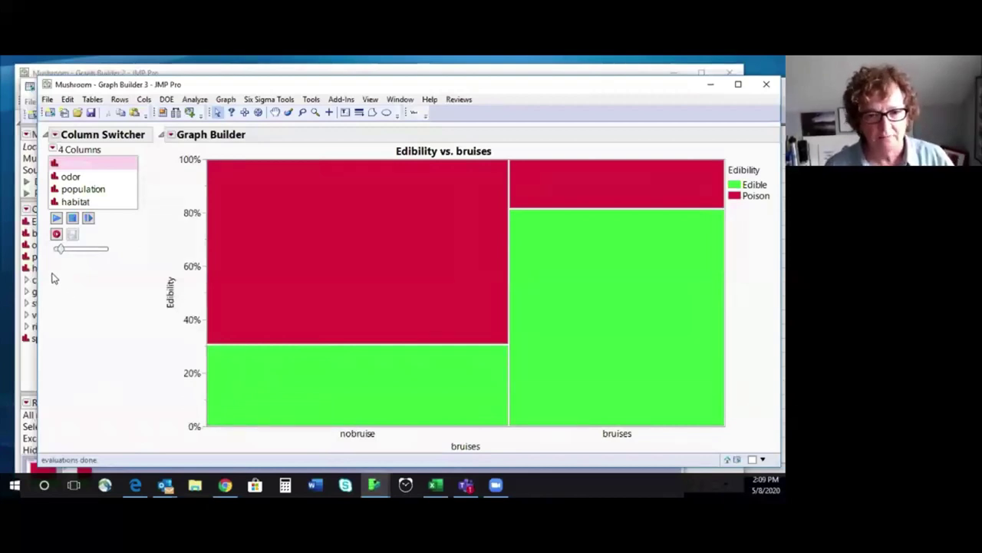
{"action": "mouse_move", "coordinate": [54, 278]}
{"action": "left_mouse_down"}
{"action": "mouse_move", "coordinate": [73, 225]}
{"action": "mouse_move", "coordinate": [57, 219]}
{"action": "mouse_move", "coordinate": [46, 230]}
{"action": "mouse_move", "coordinate": [64, 267]}
{"action": "left_mouse_up"}
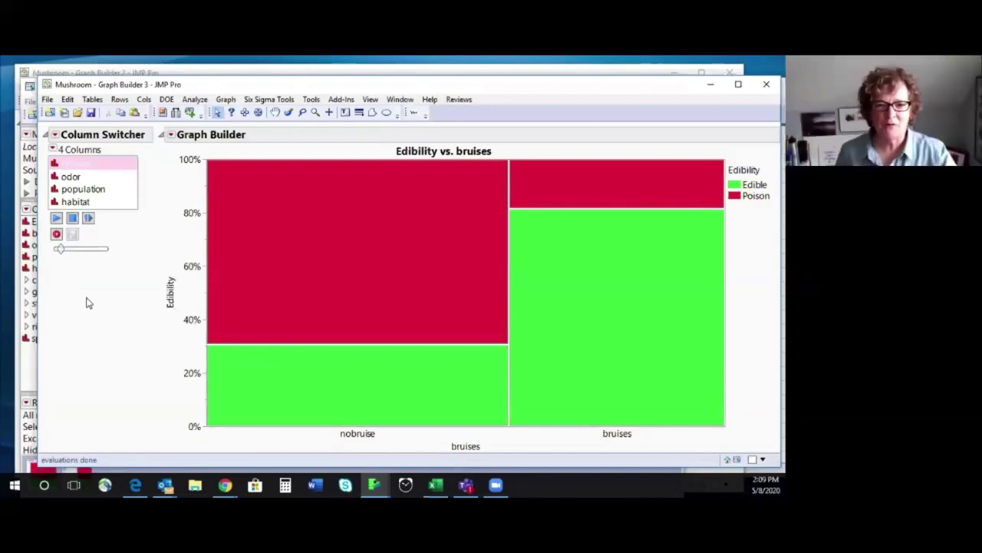
{"action": "mouse_move", "coordinate": [86, 302]}
{"action": "left_mouse_down"}
{"action": "mouse_move", "coordinate": [148, 200]}
{"action": "mouse_move", "coordinate": [120, 133]}
{"action": "mouse_move", "coordinate": [56, 138]}
{"action": "mouse_move", "coordinate": [41, 161]}
{"action": "mouse_move", "coordinate": [47, 240]}
{"action": "mouse_move", "coordinate": [77, 281]}
{"action": "mouse_move", "coordinate": [113, 266]}
{"action": "mouse_move", "coordinate": [65, 209]}
{"action": "mouse_move", "coordinate": [41, 214]}
{"action": "mouse_move", "coordinate": [38, 241]}
{"action": "mouse_move", "coordinate": [82, 265]}
{"action": "left_mouse_up"}
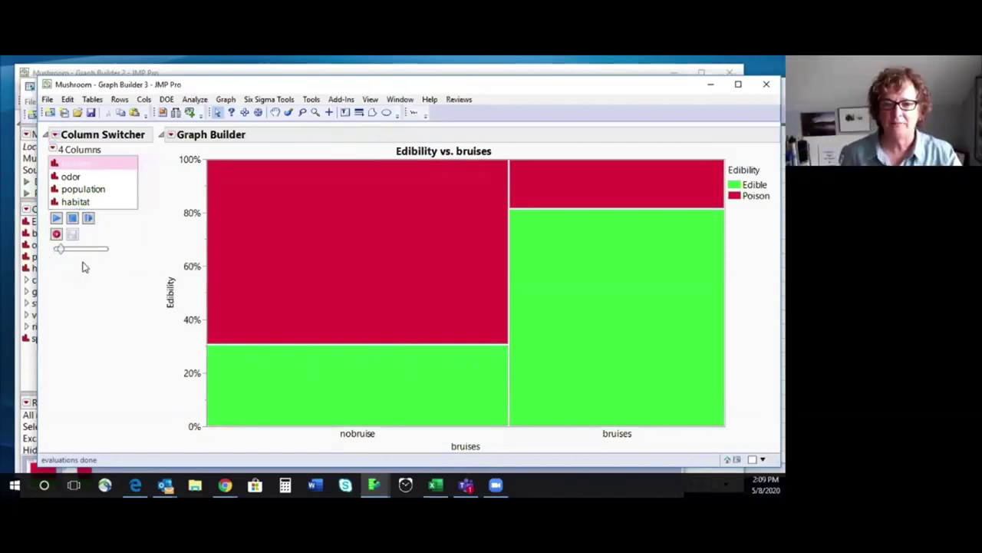